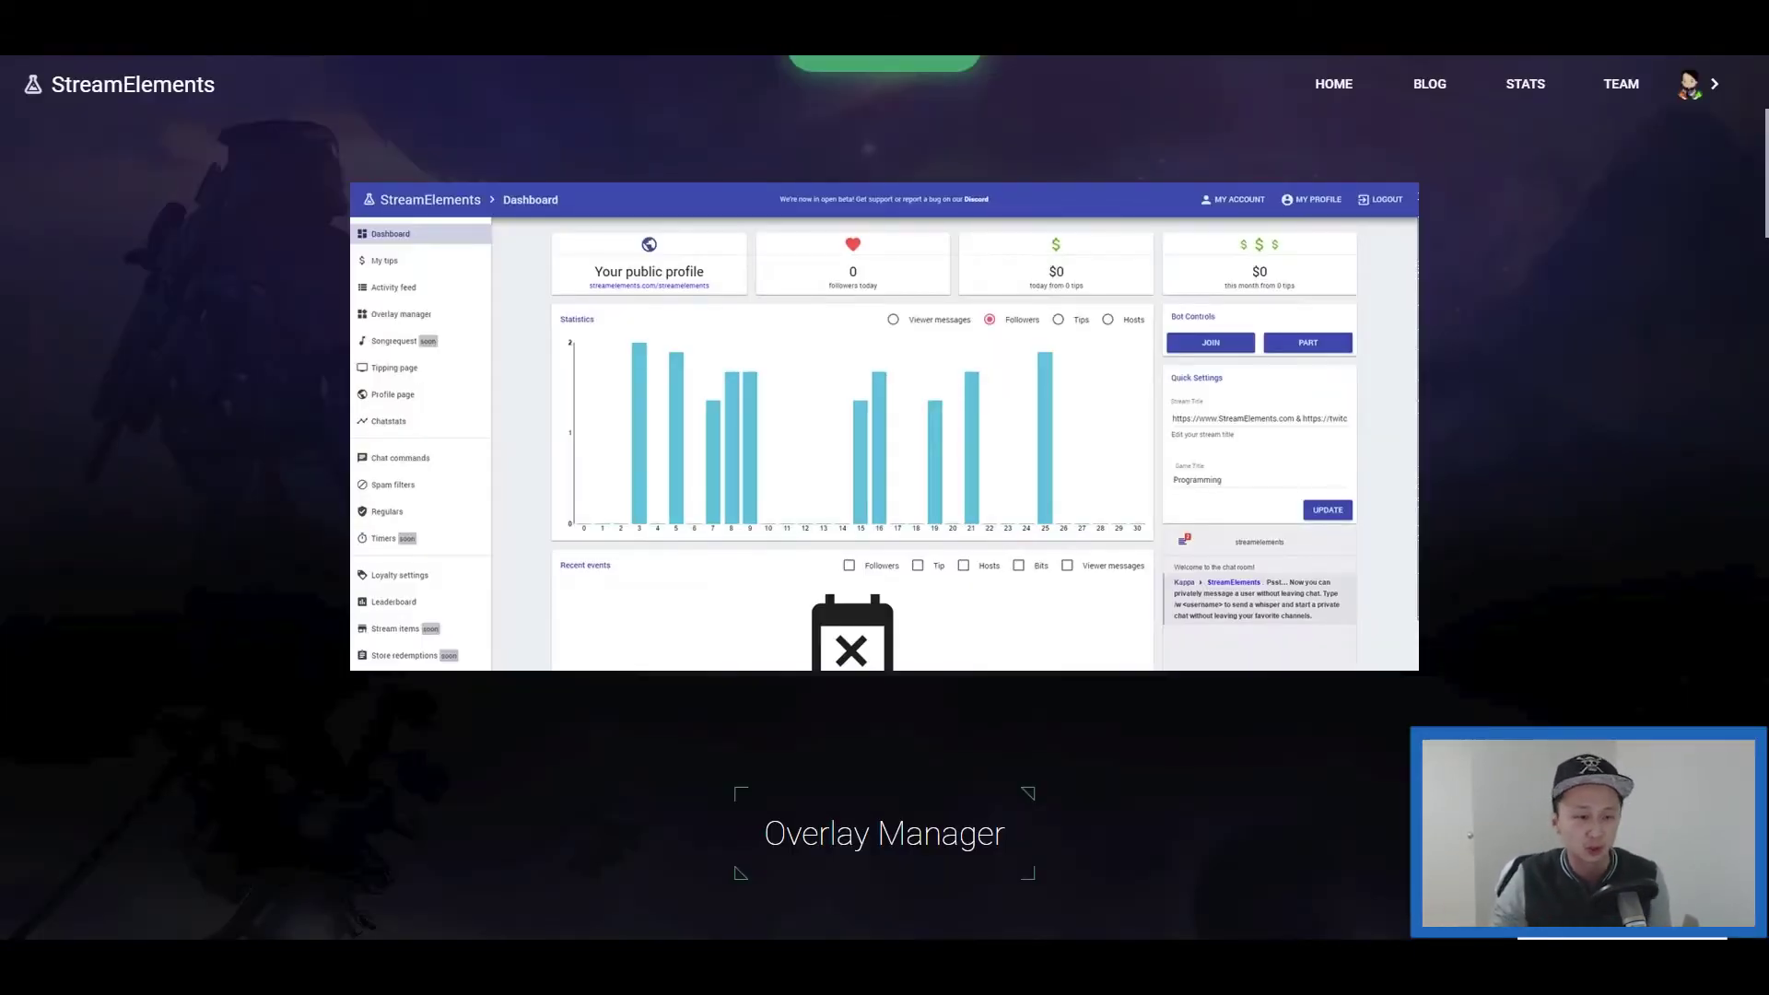
# - Scroll the StreamElements feature overview down to the dashboard's follower, tip and bits stats
pyautogui.scroll(-2, 884, 498)
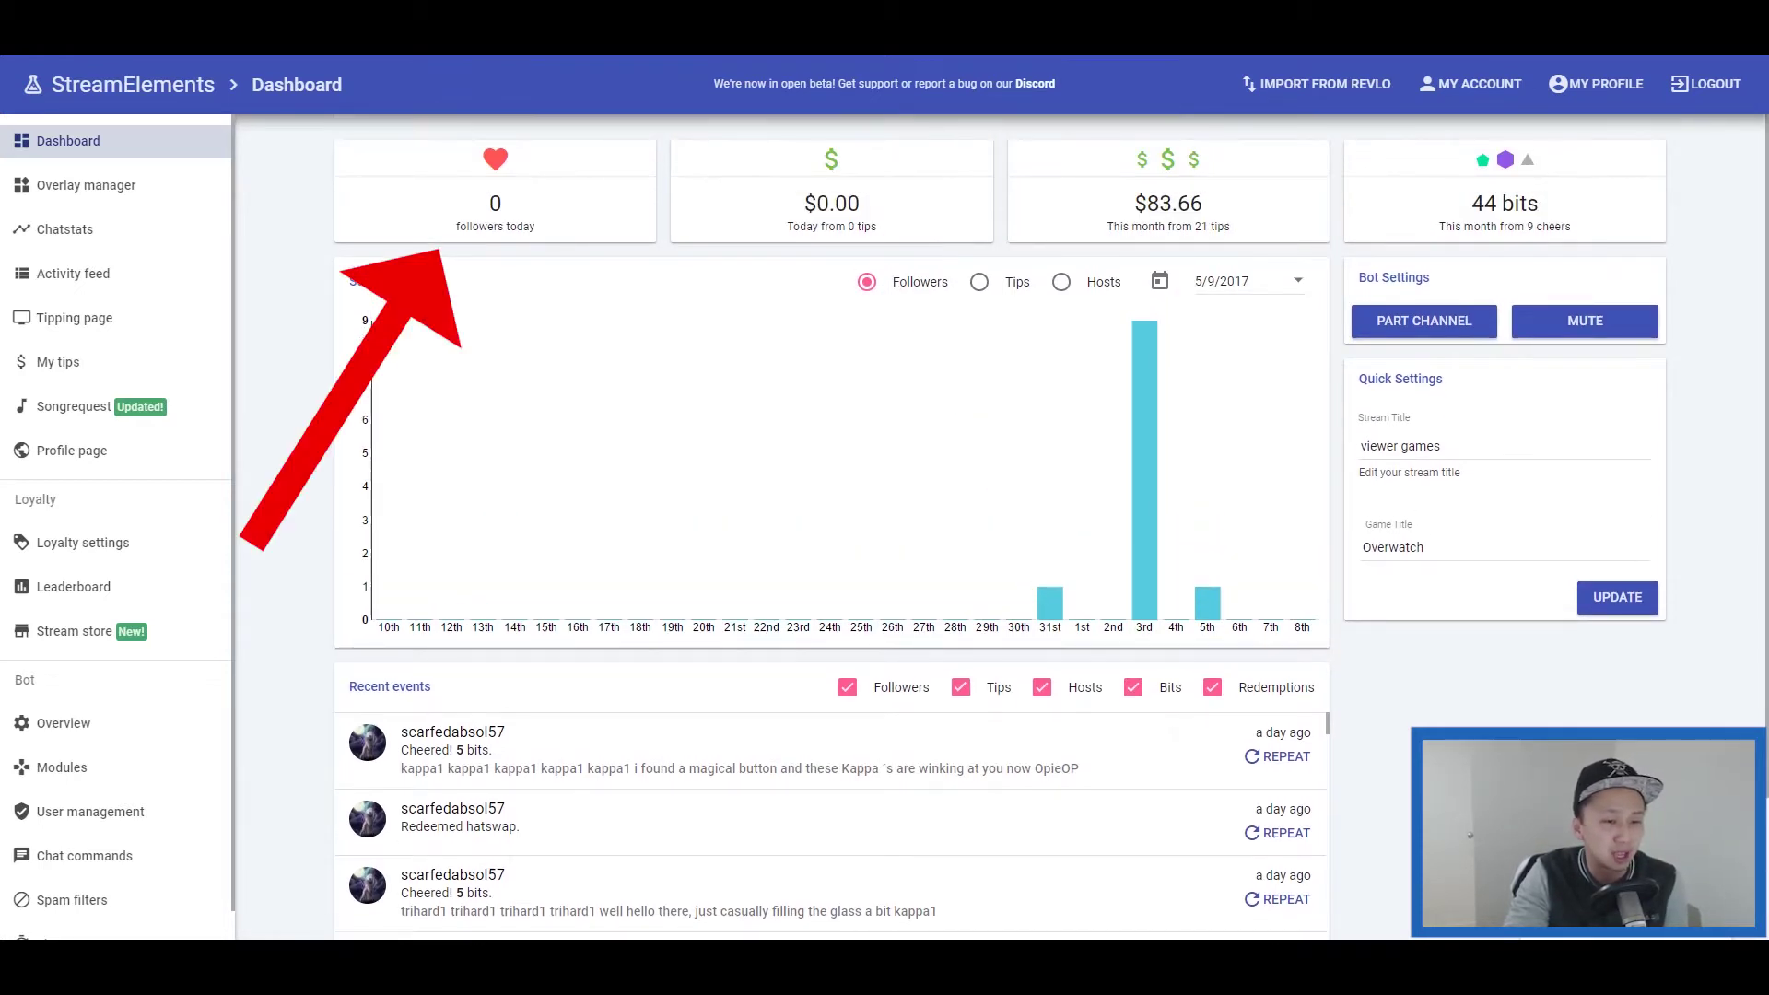
# - Go to the Overlay Manager and start editing the Pokemon overlay
pyautogui.scroll(-3, 830, 553)
pyautogui.scroll(3, 829, 553)
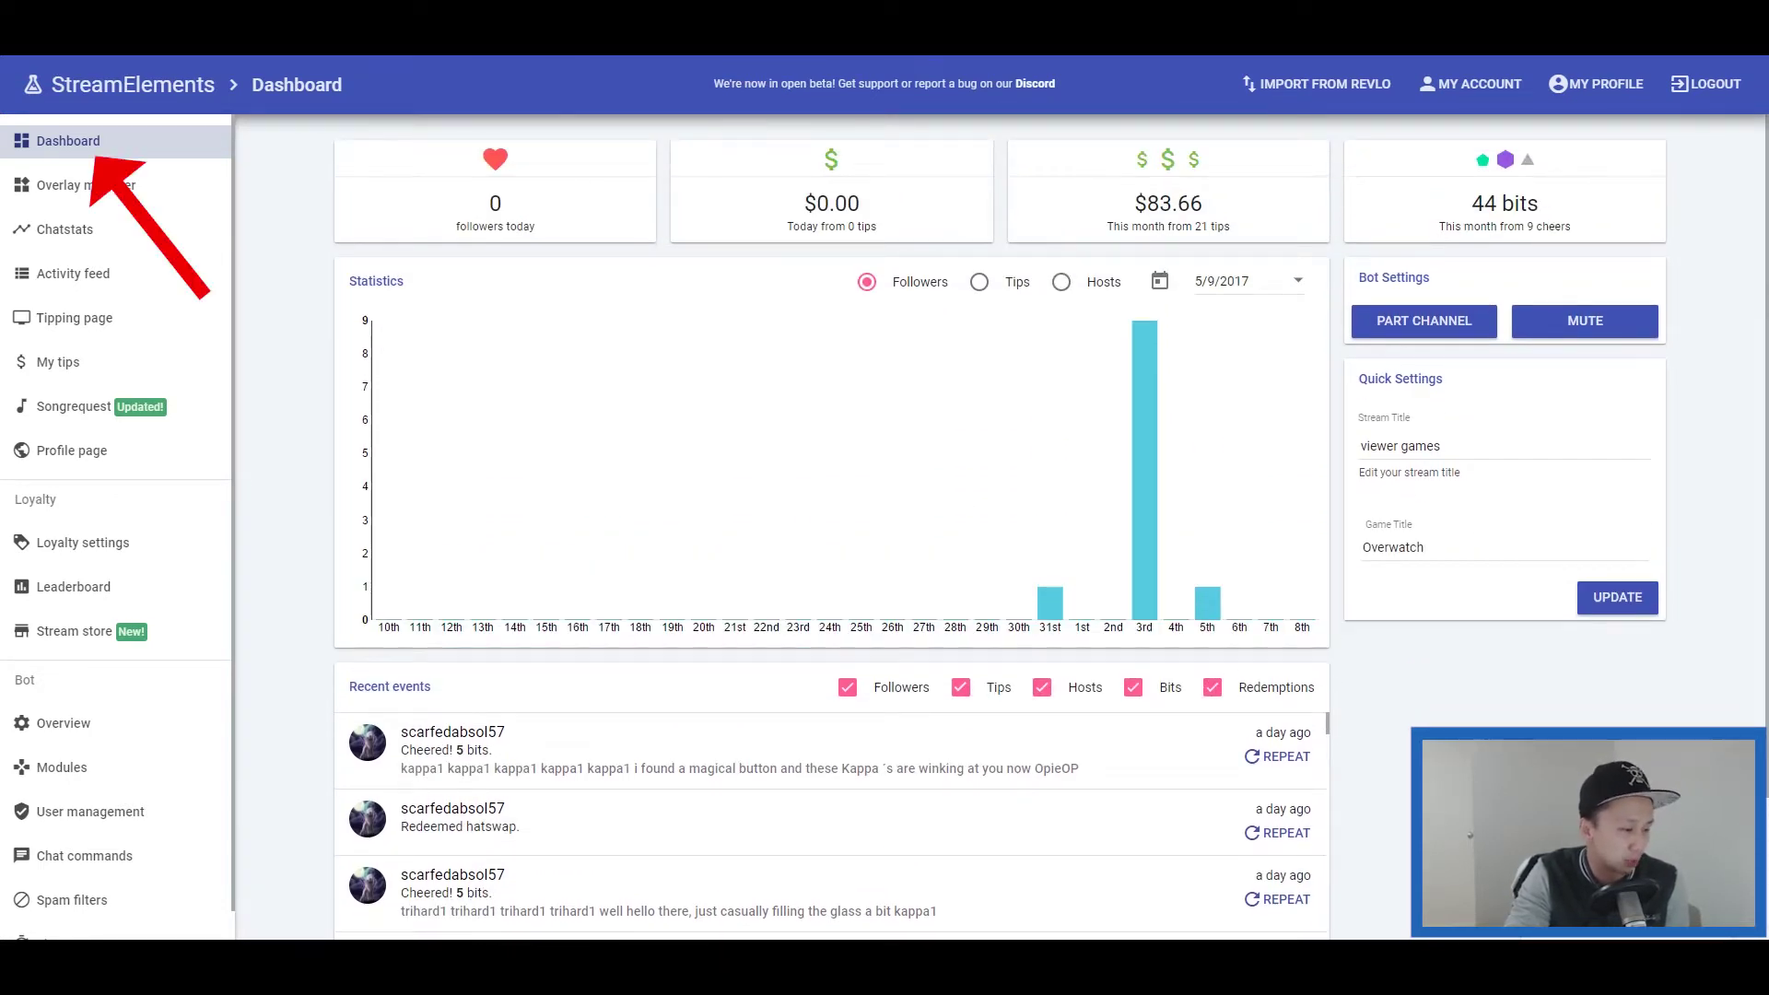
pyautogui.scroll(-1, 829, 553)
pyautogui.scroll(1, 829, 553)
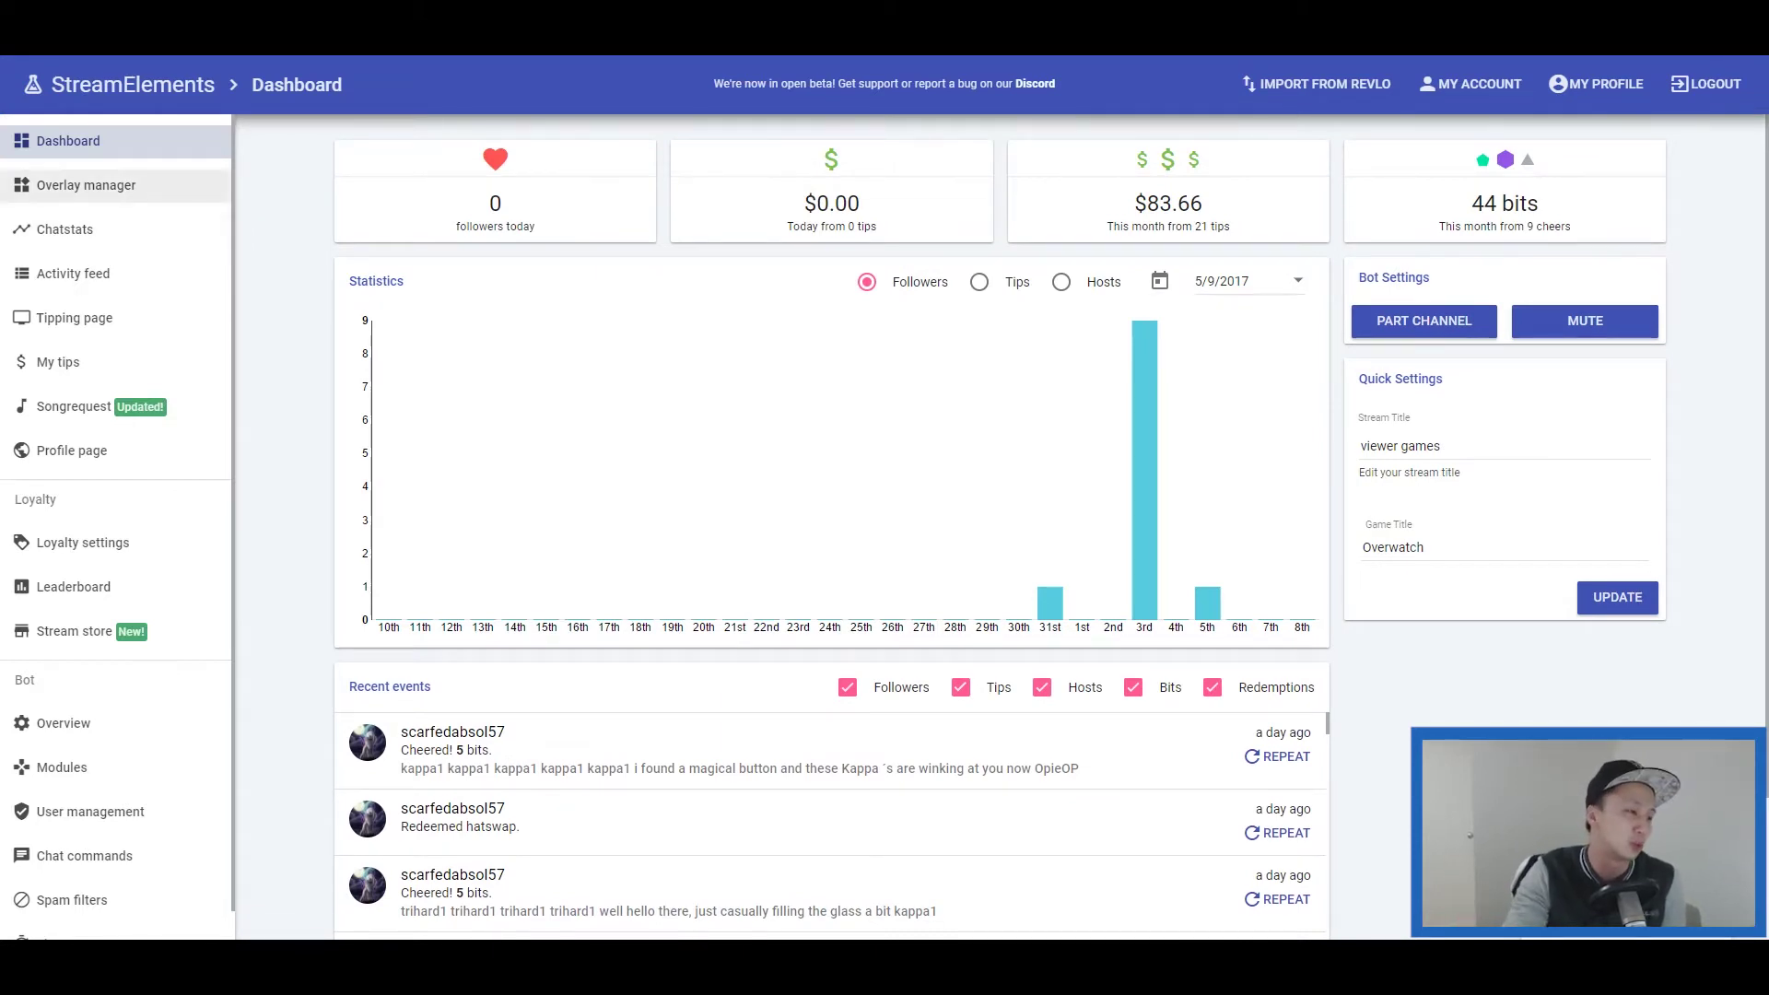
pyautogui.click(86, 186)
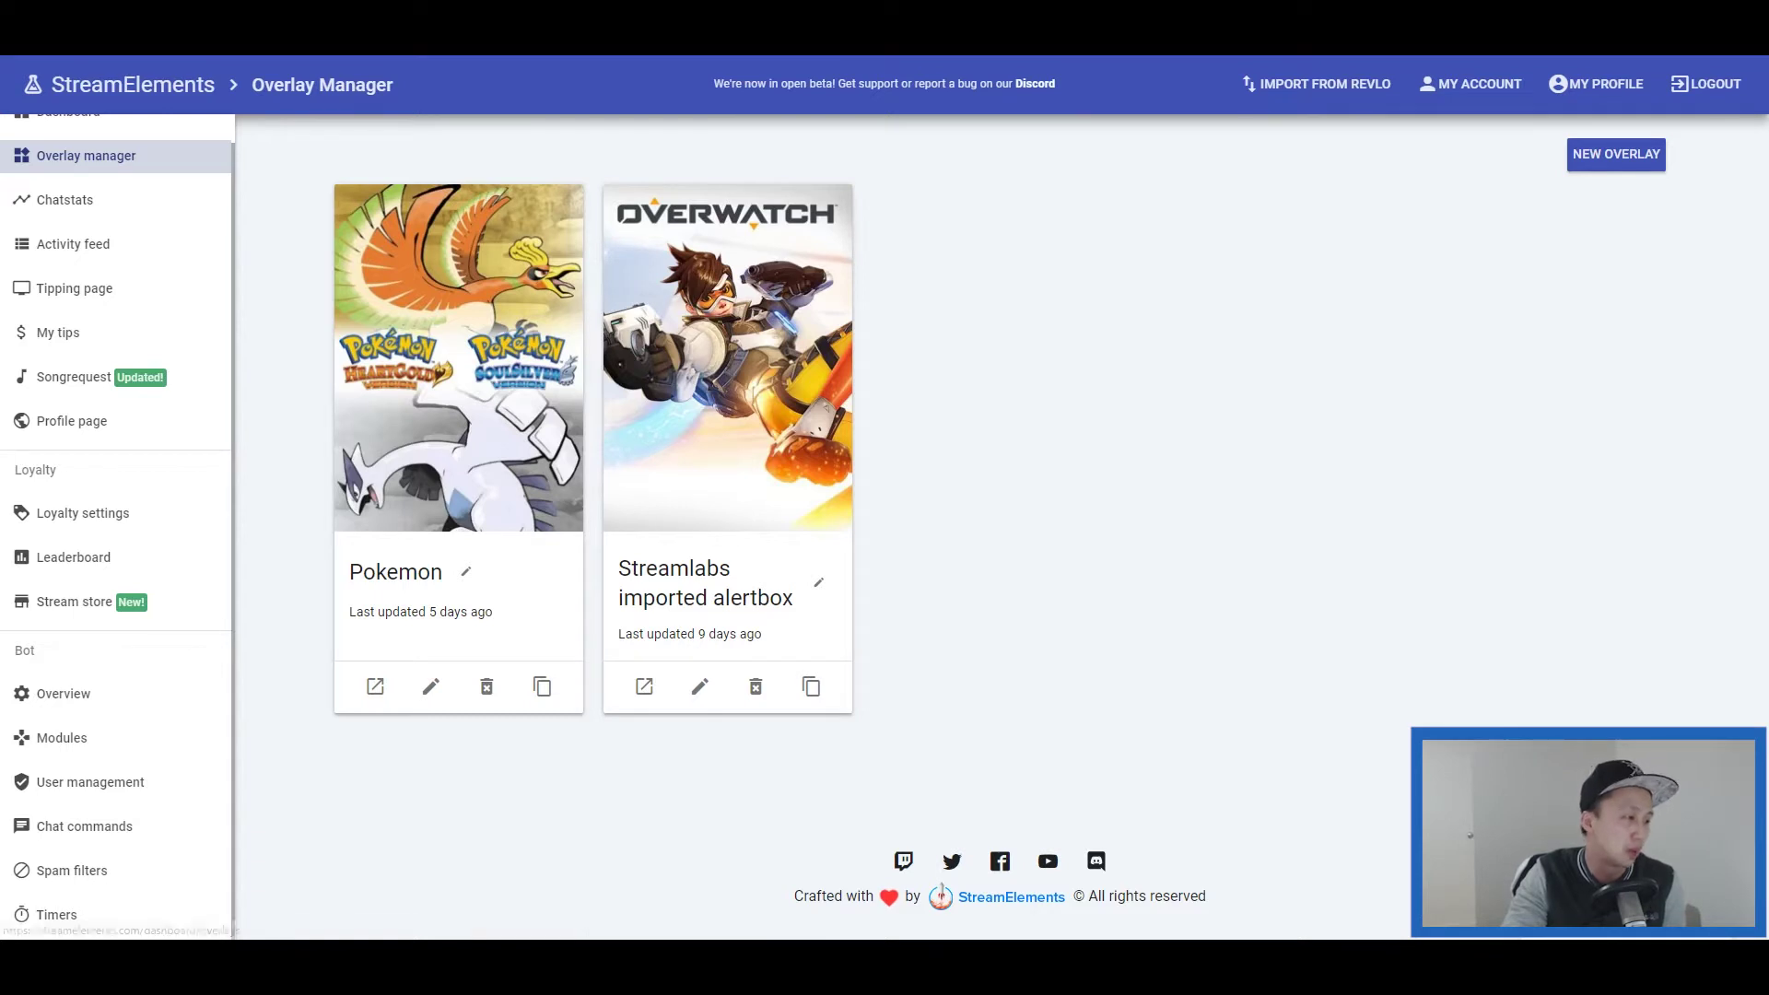
pyautogui.scroll(1, 111, 212)
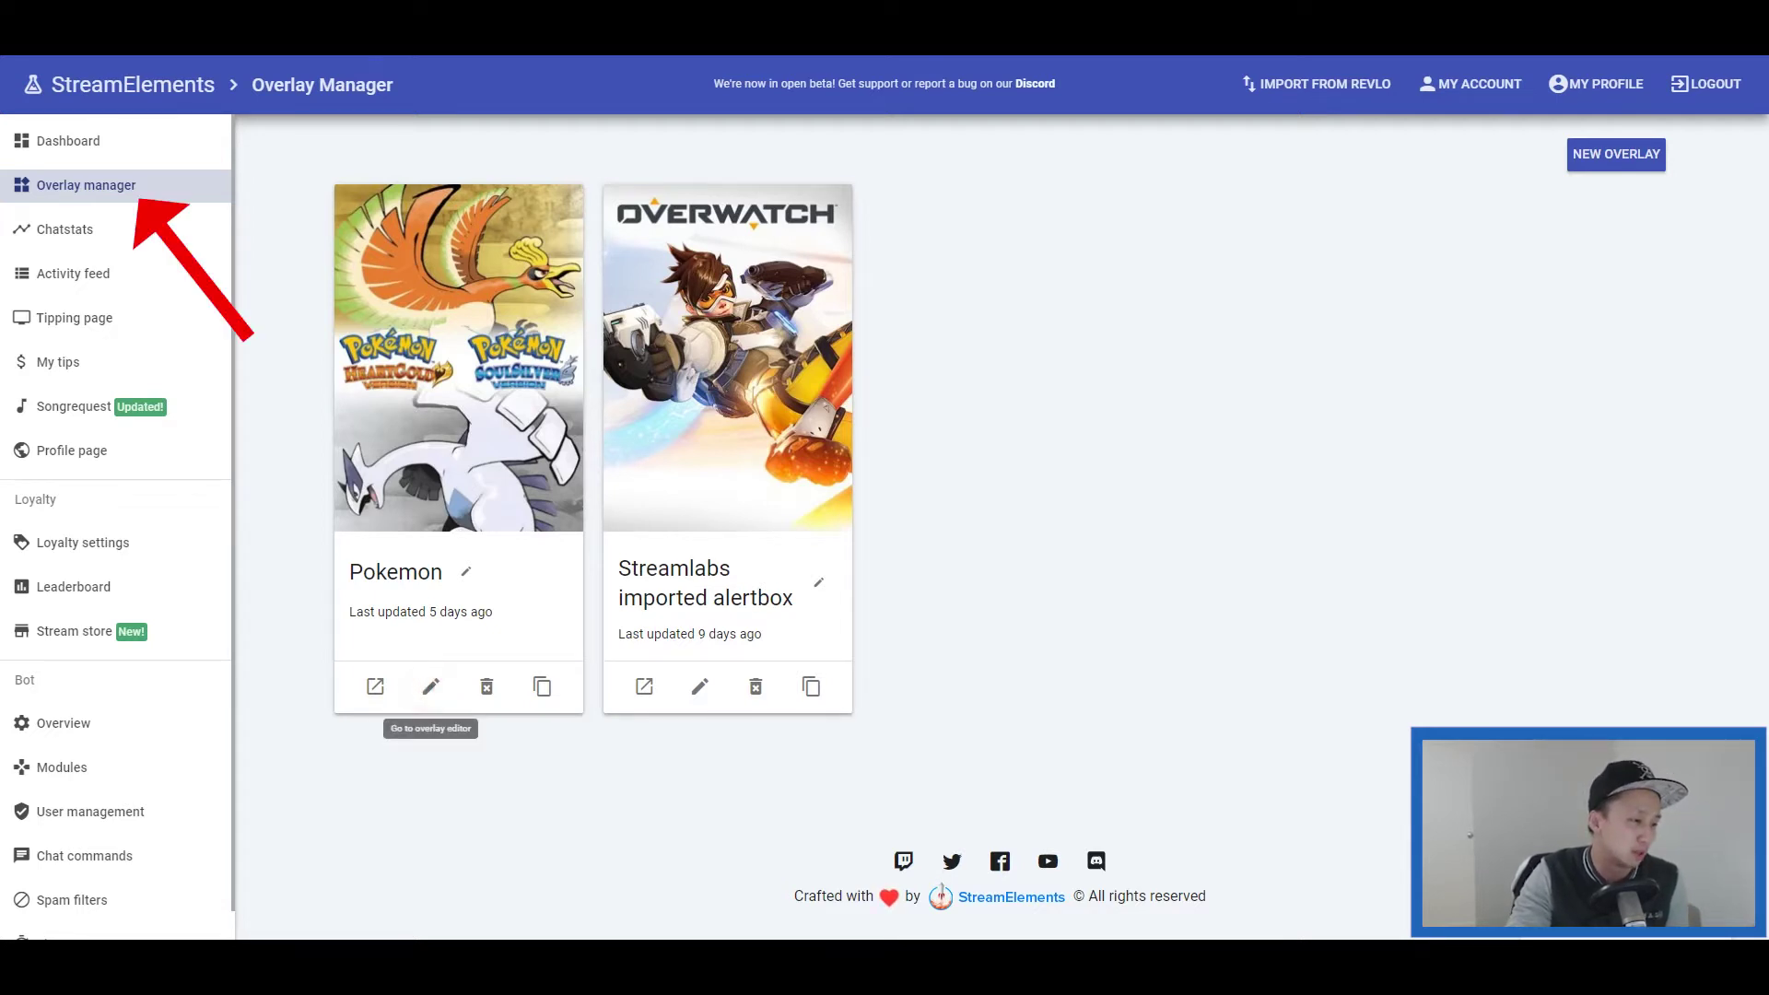
pyautogui.click(430, 686)
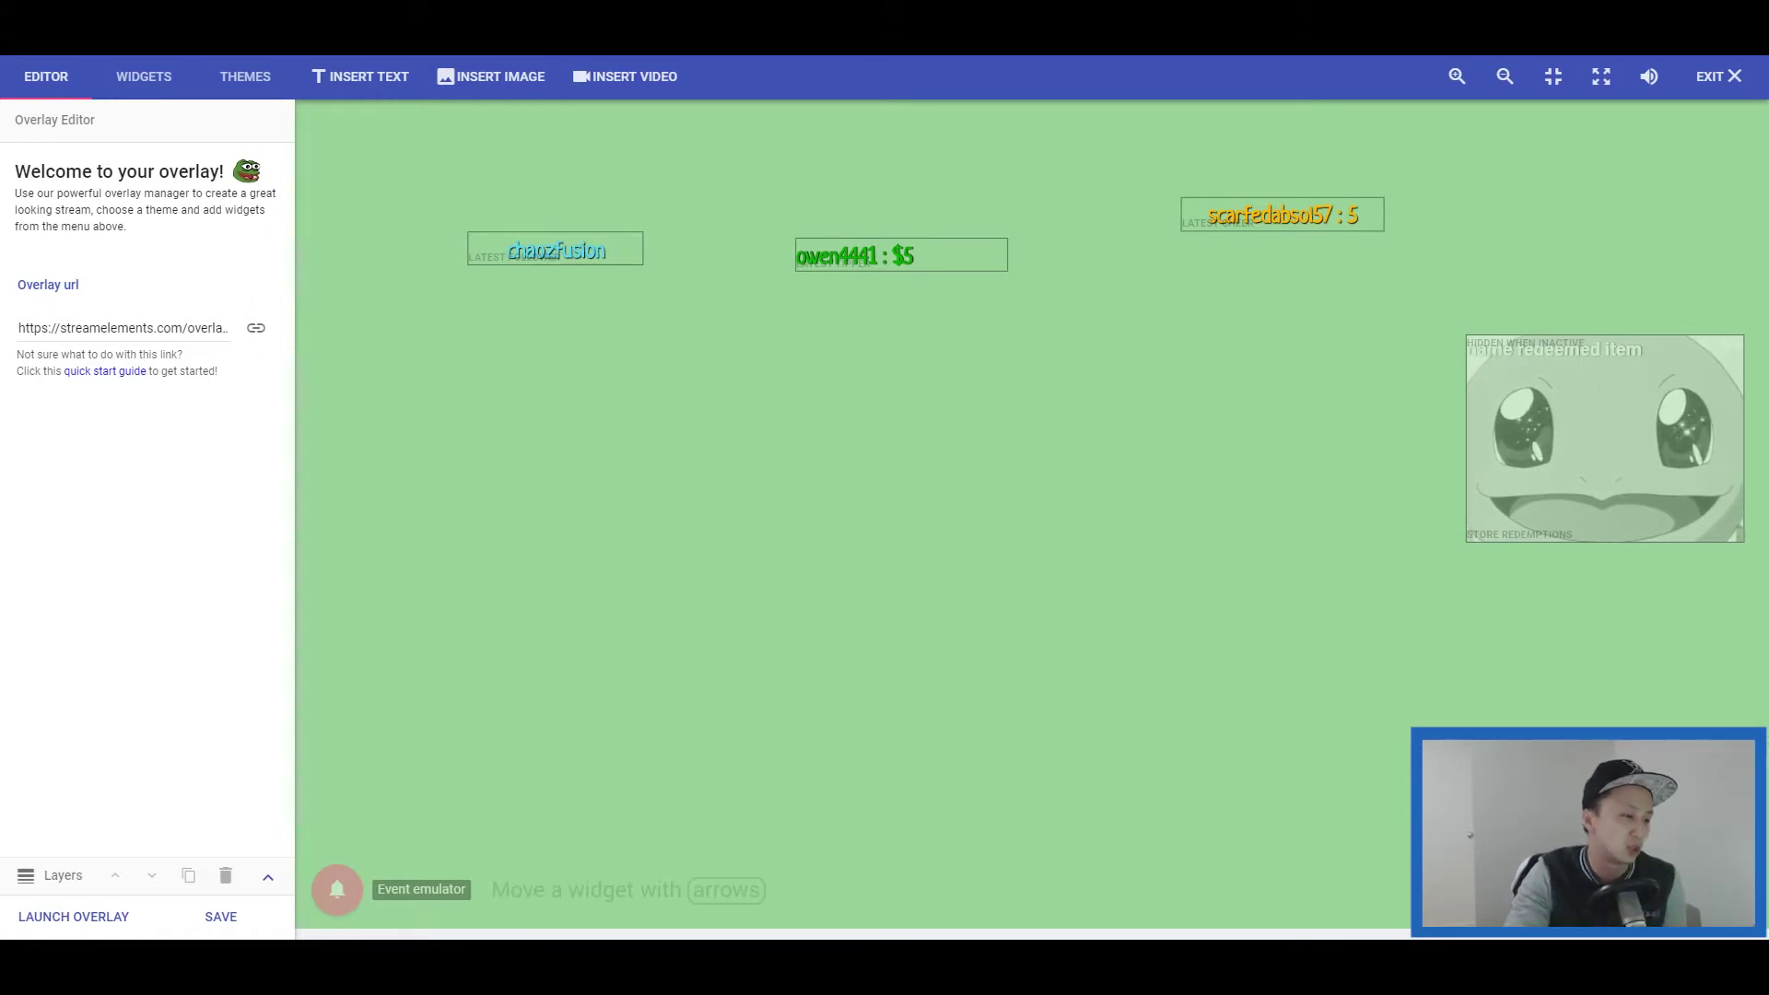
# - Expand the Pokemon overlay's layers: Store redemptions, Latest Tipper, Latest Cheer and Latest Follower
pyautogui.click(268, 876)
pyautogui.scroll(-1, 148, 806)
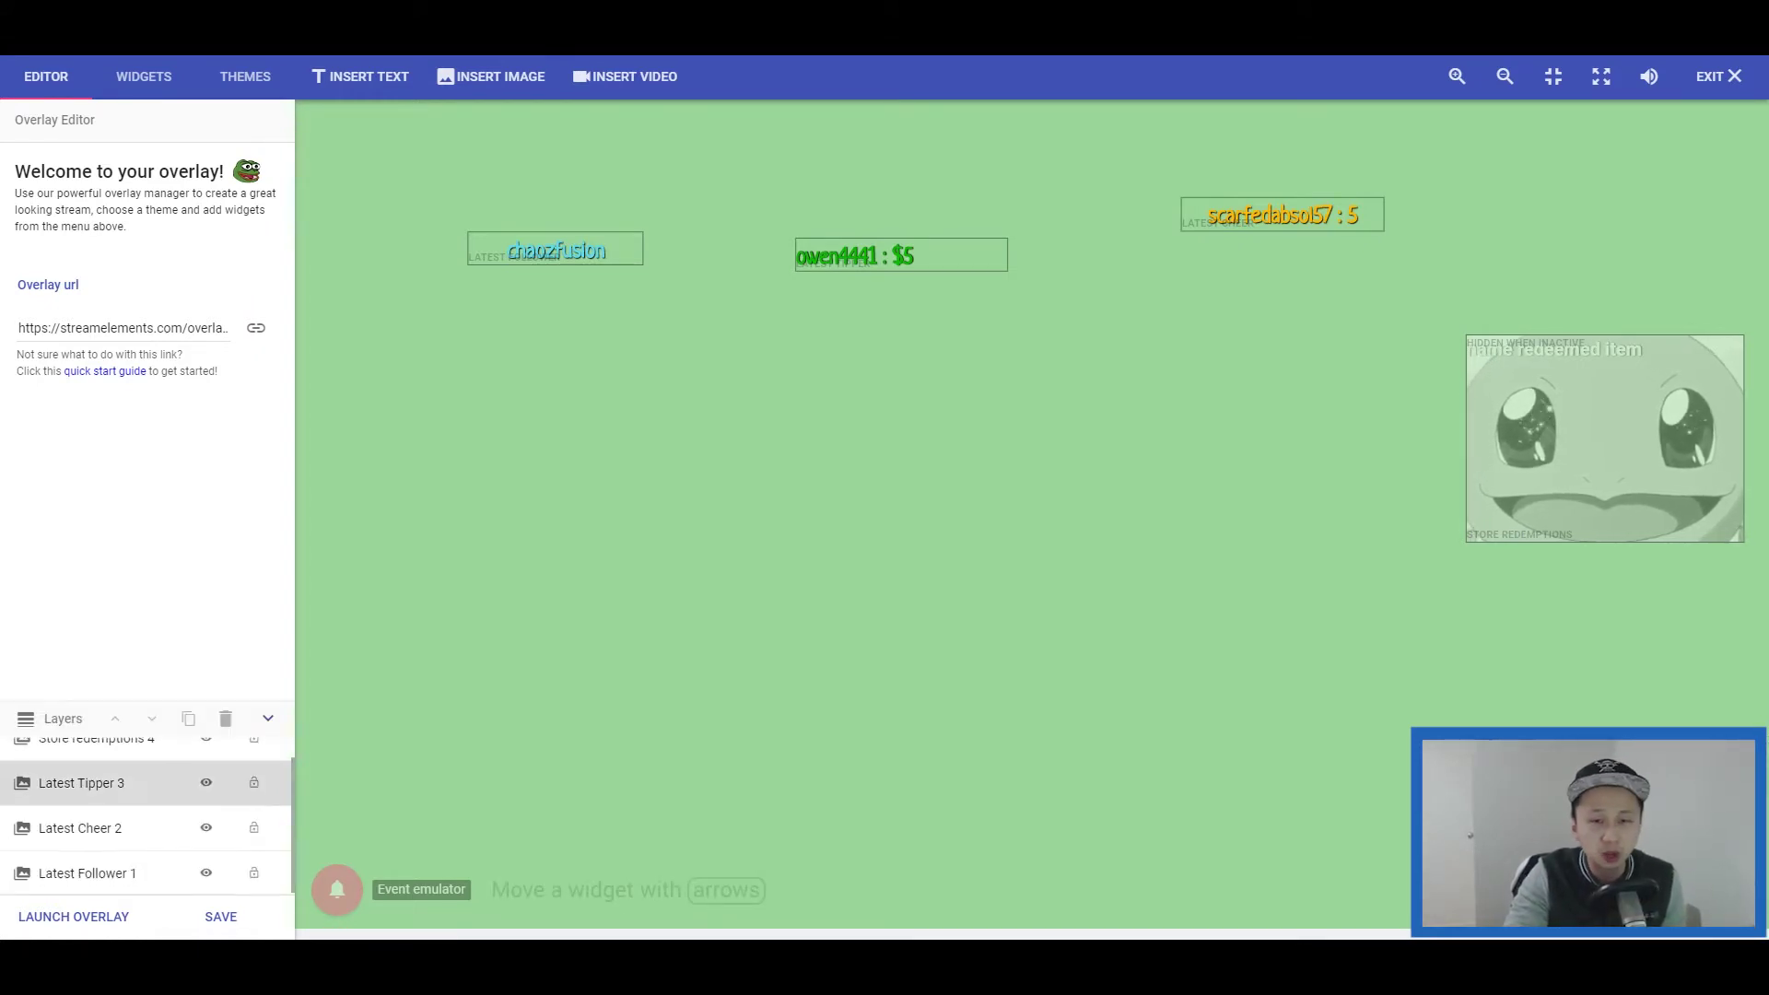
pyautogui.scroll(1, 147, 807)
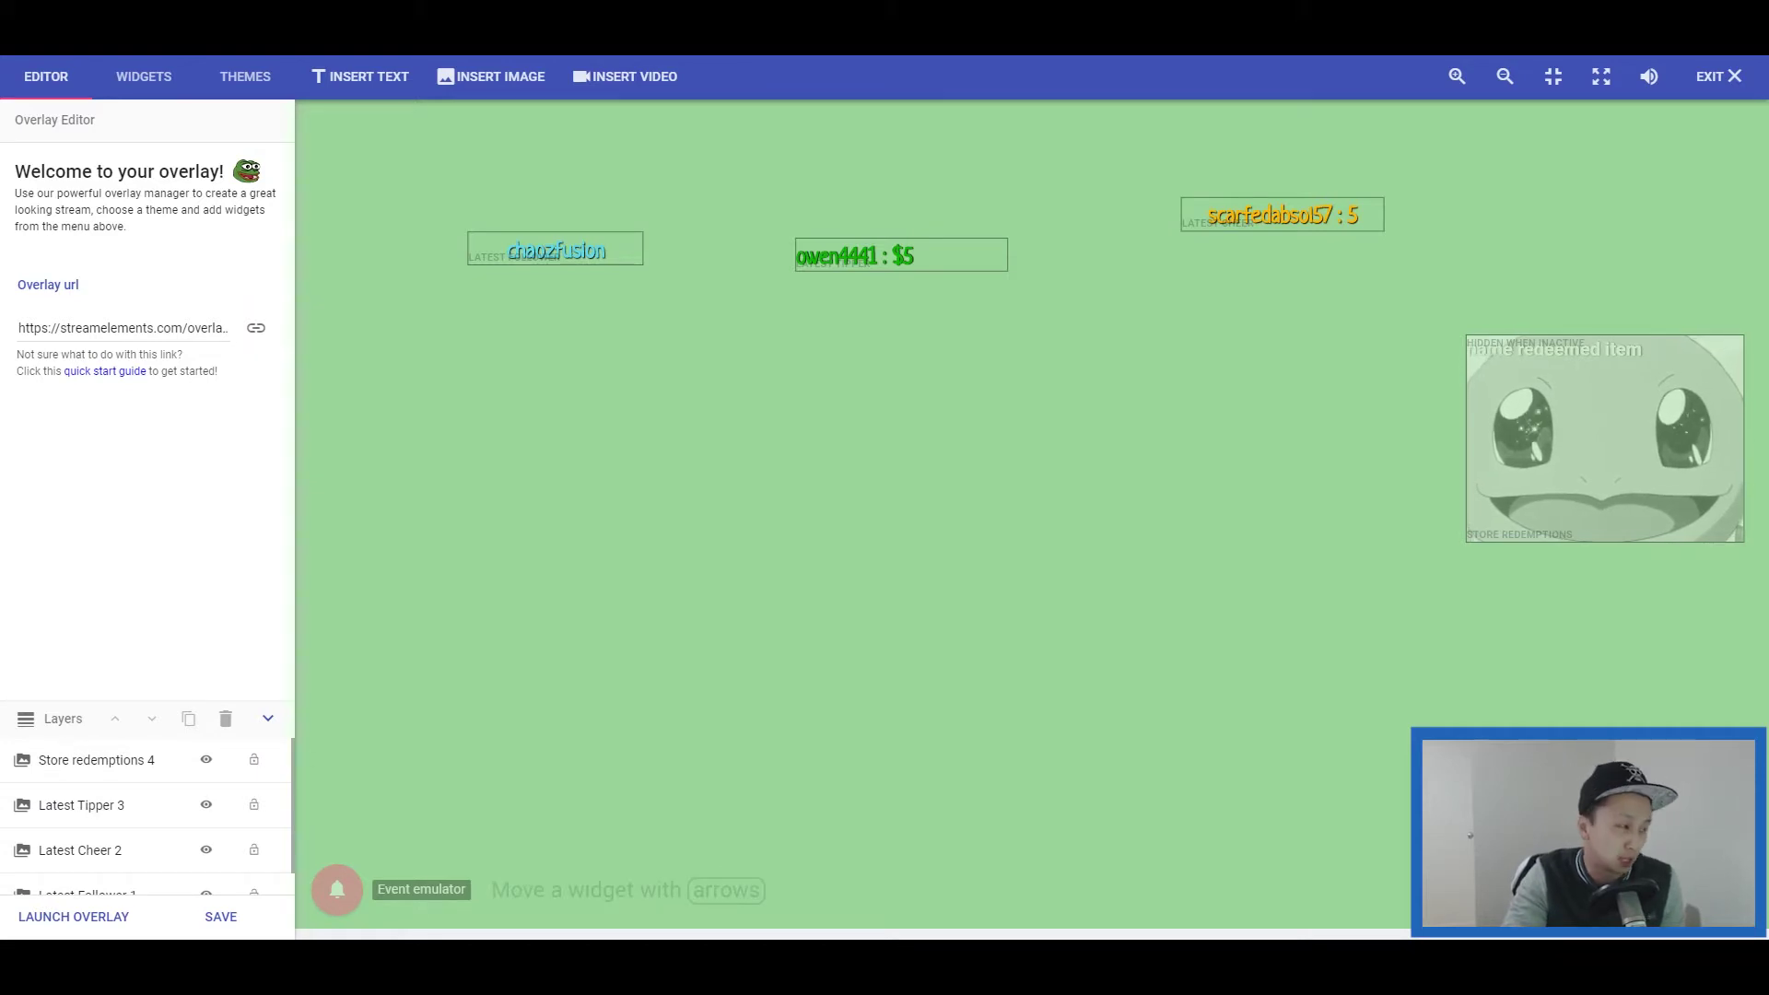
pyautogui.scroll(-1, 147, 820)
# - Browse the widget gallery and add the Kappagen widget to the Pokemon overlay
pyautogui.click(144, 77)
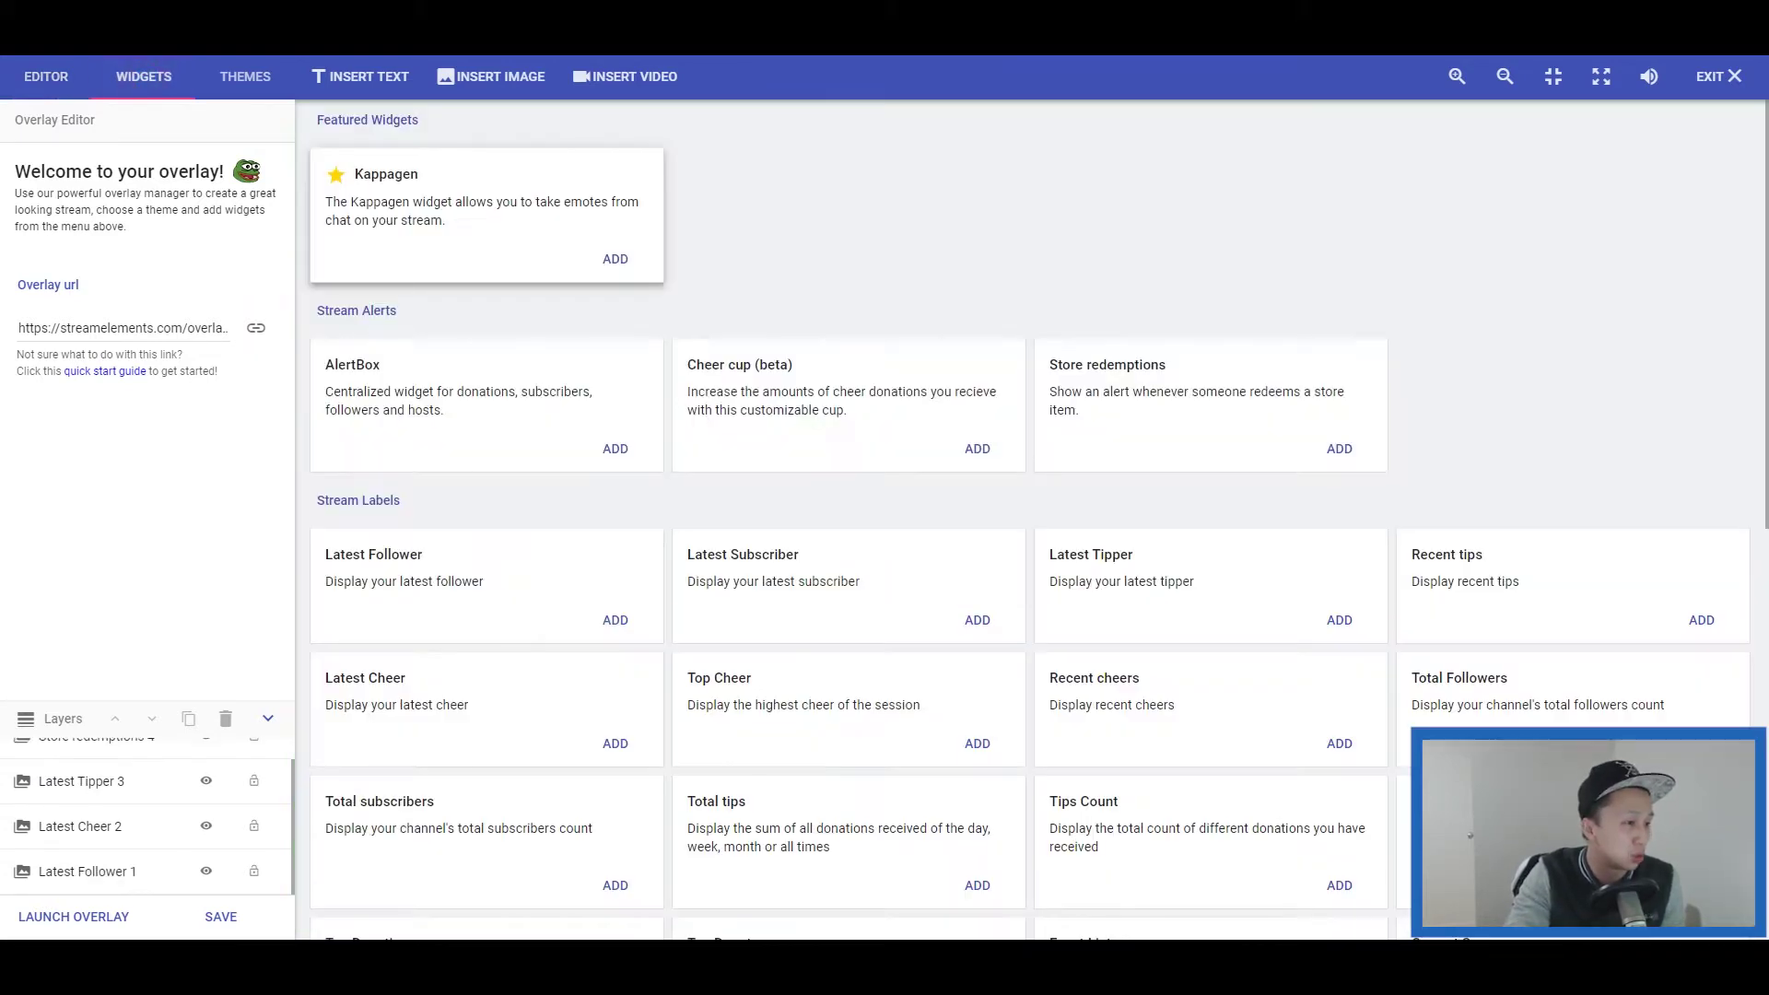
pyautogui.scroll(-2, 1032, 516)
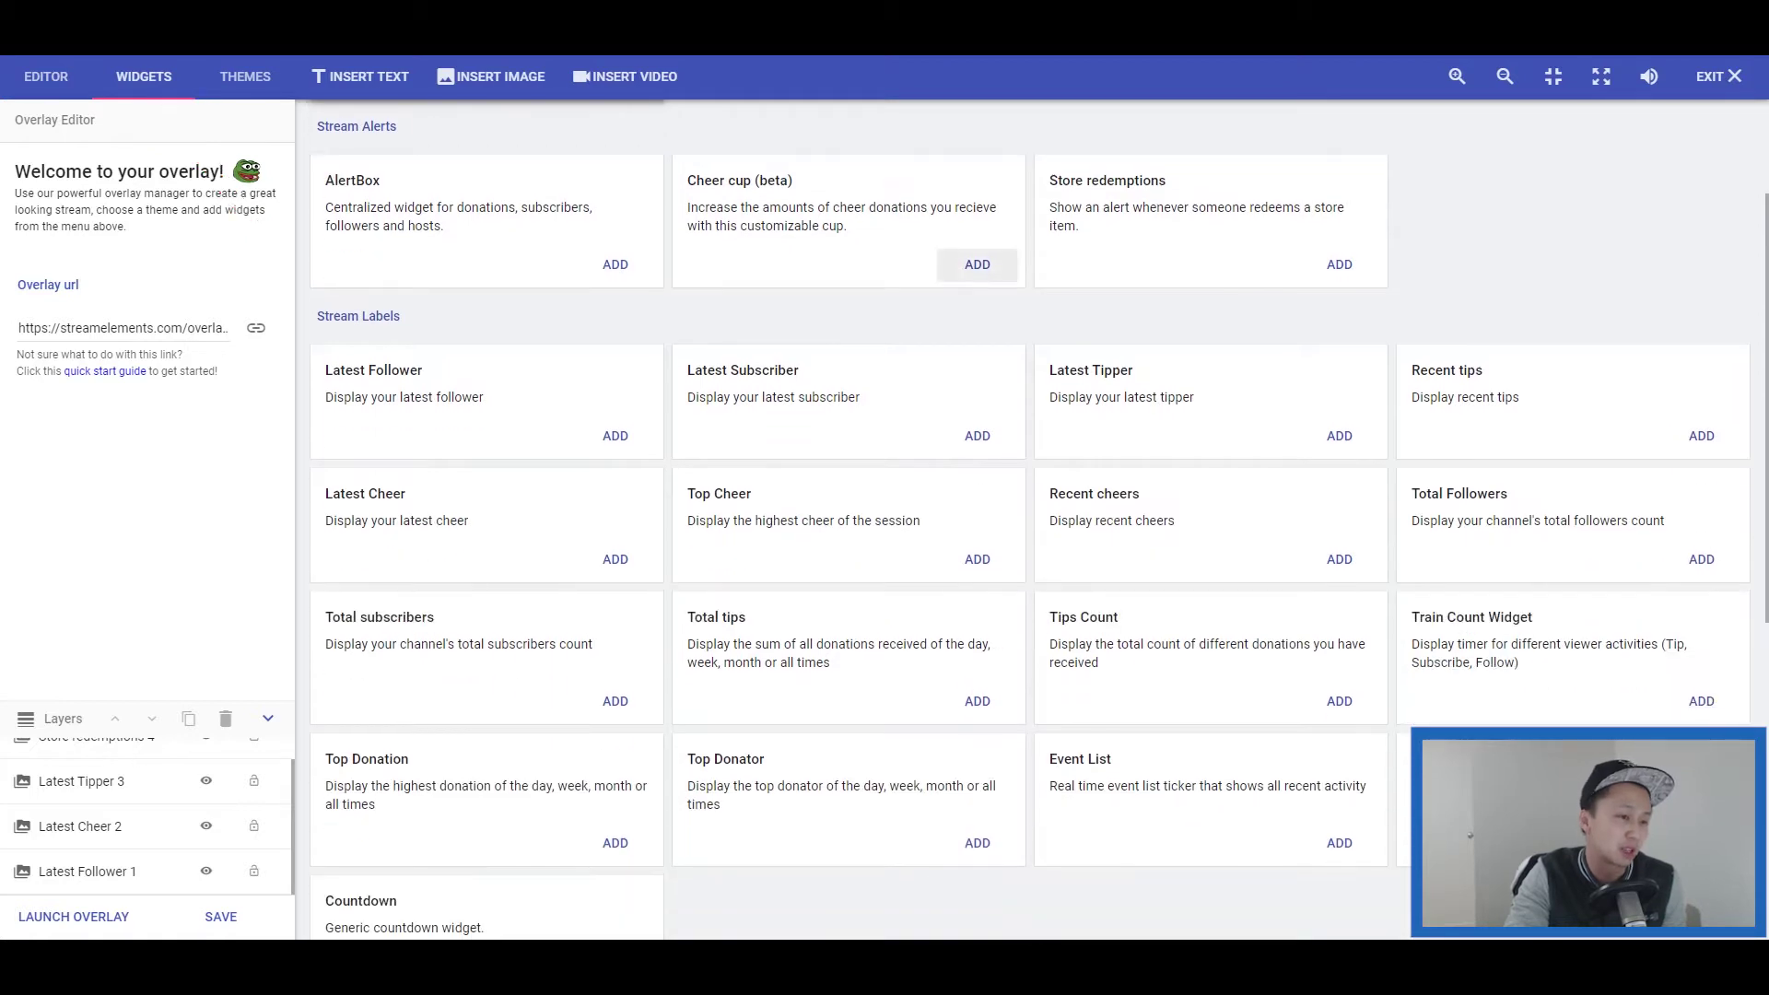
pyautogui.scroll(1, 1033, 516)
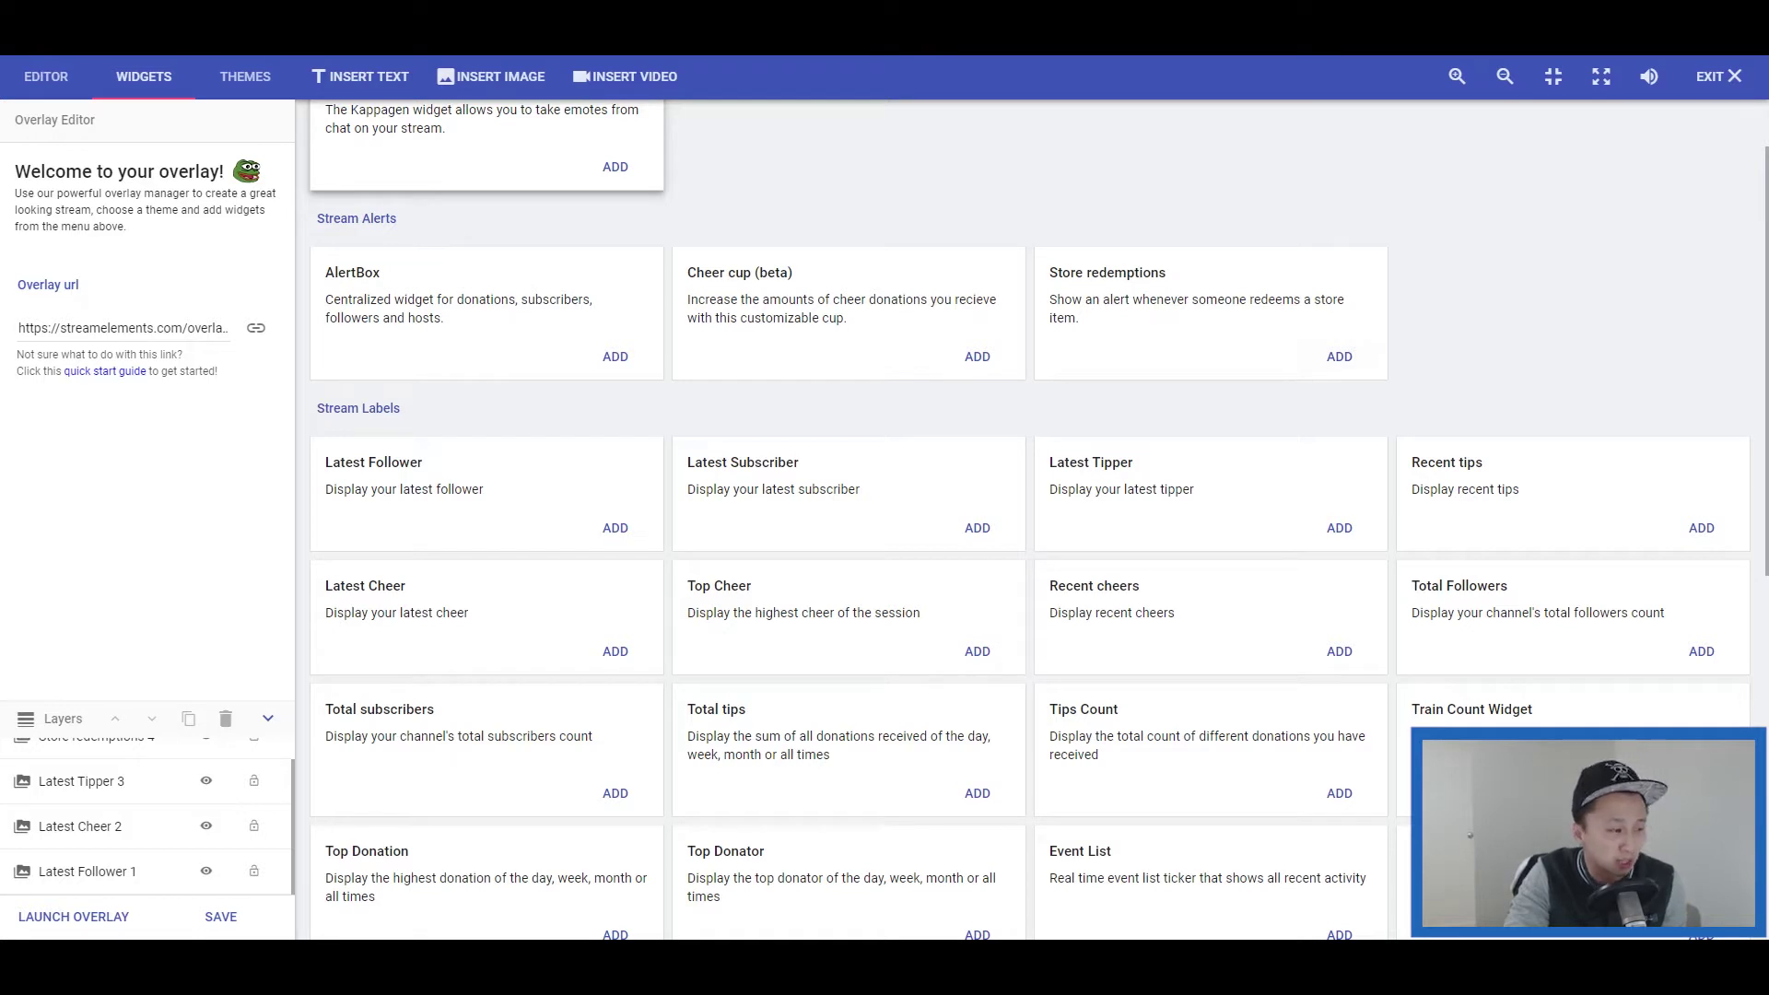
pyautogui.scroll(-3, 1032, 516)
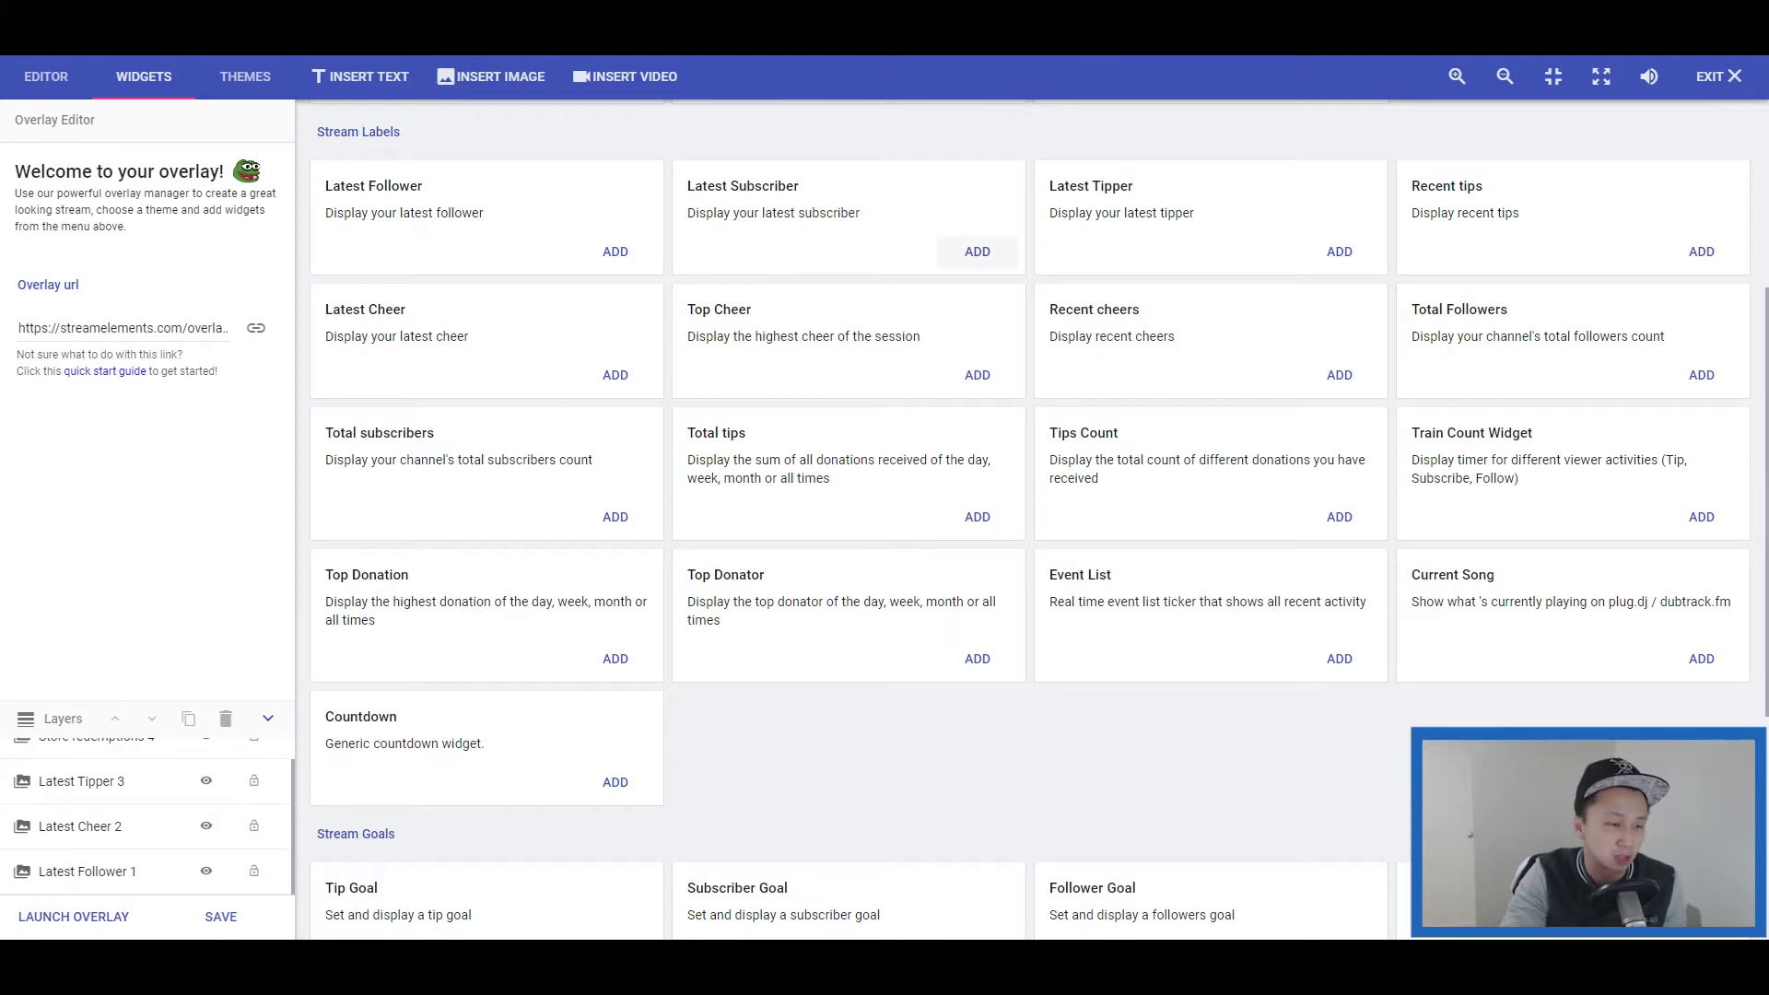
pyautogui.scroll(-5, 978, 251)
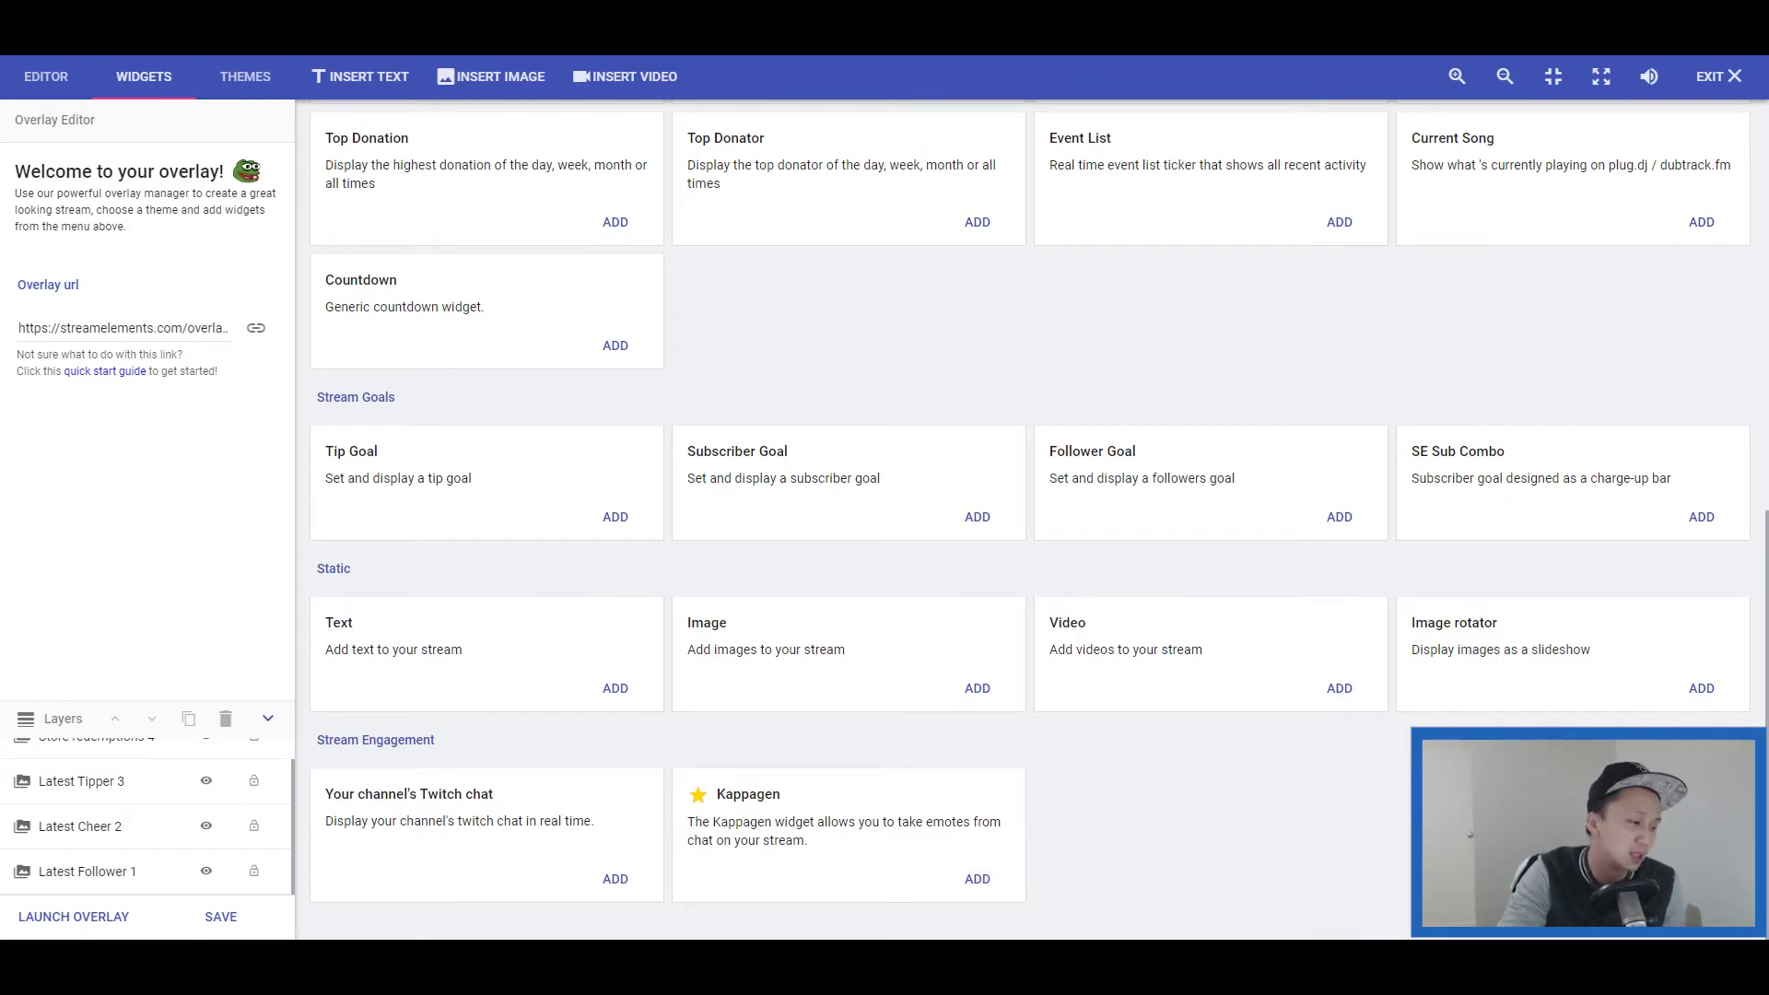
pyautogui.click(977, 878)
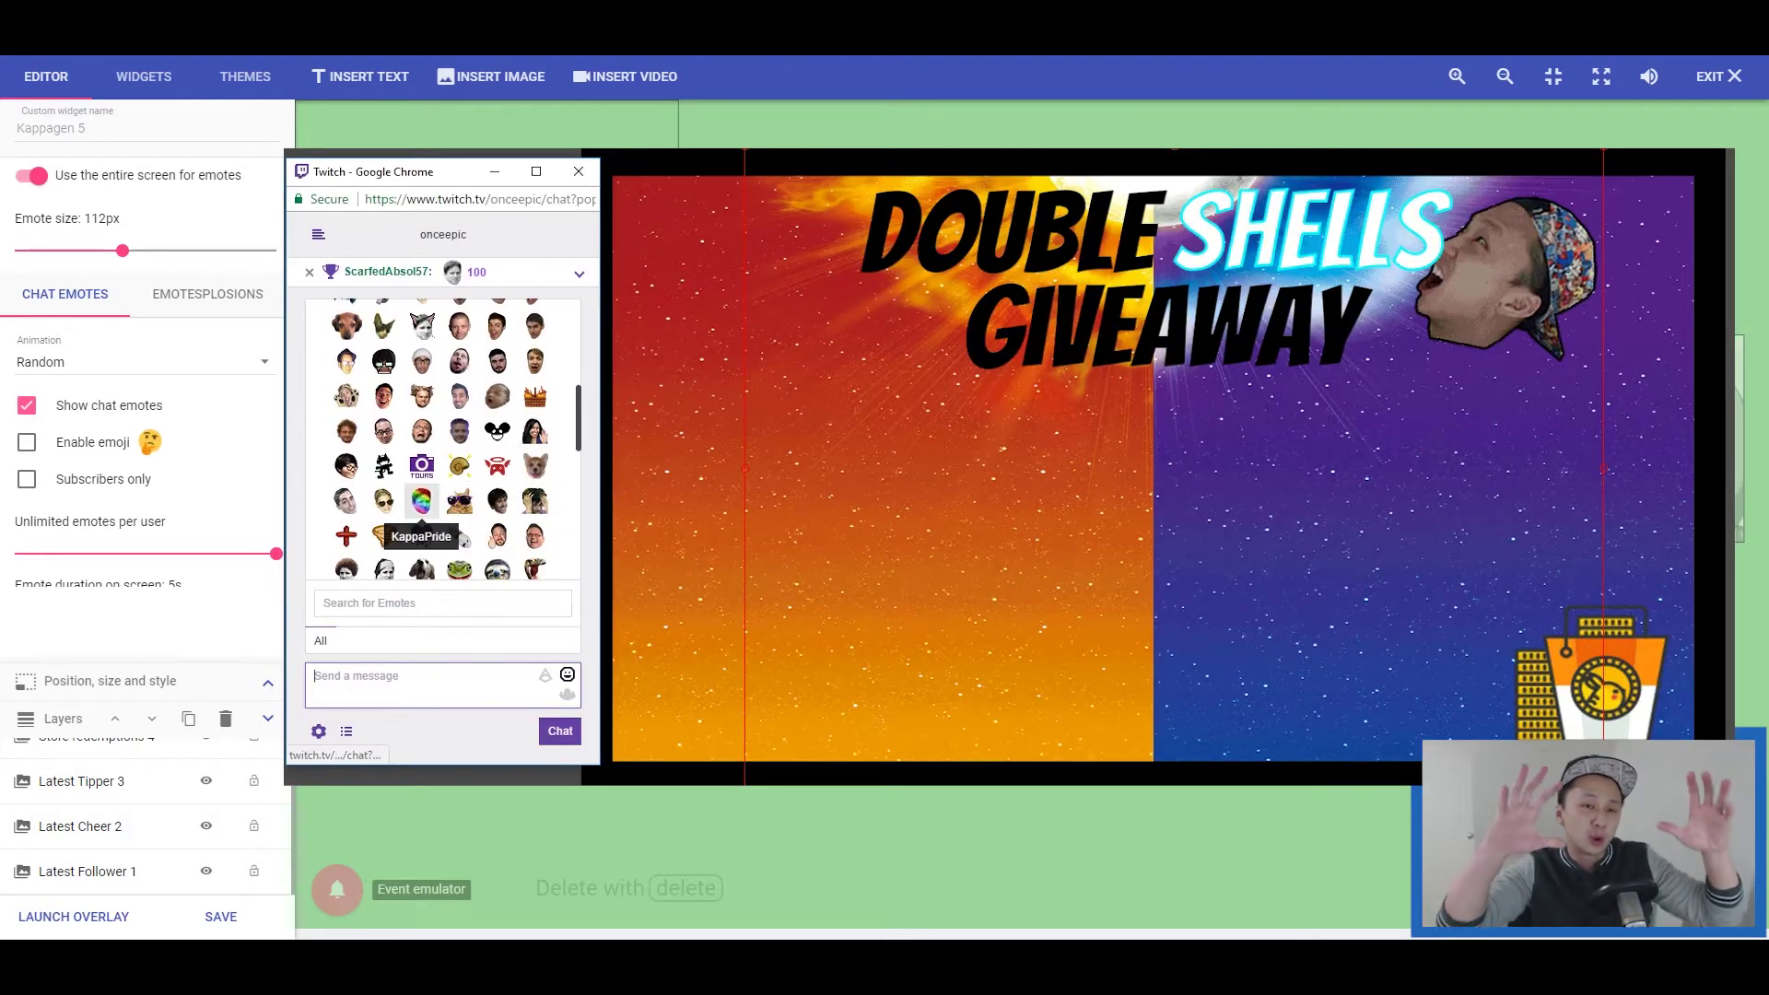
# - Send a KappaPride emote and the '!kappagen emotesplosiontest' command in chat
pyautogui.click(421, 501)
pyautogui.click(407, 676)
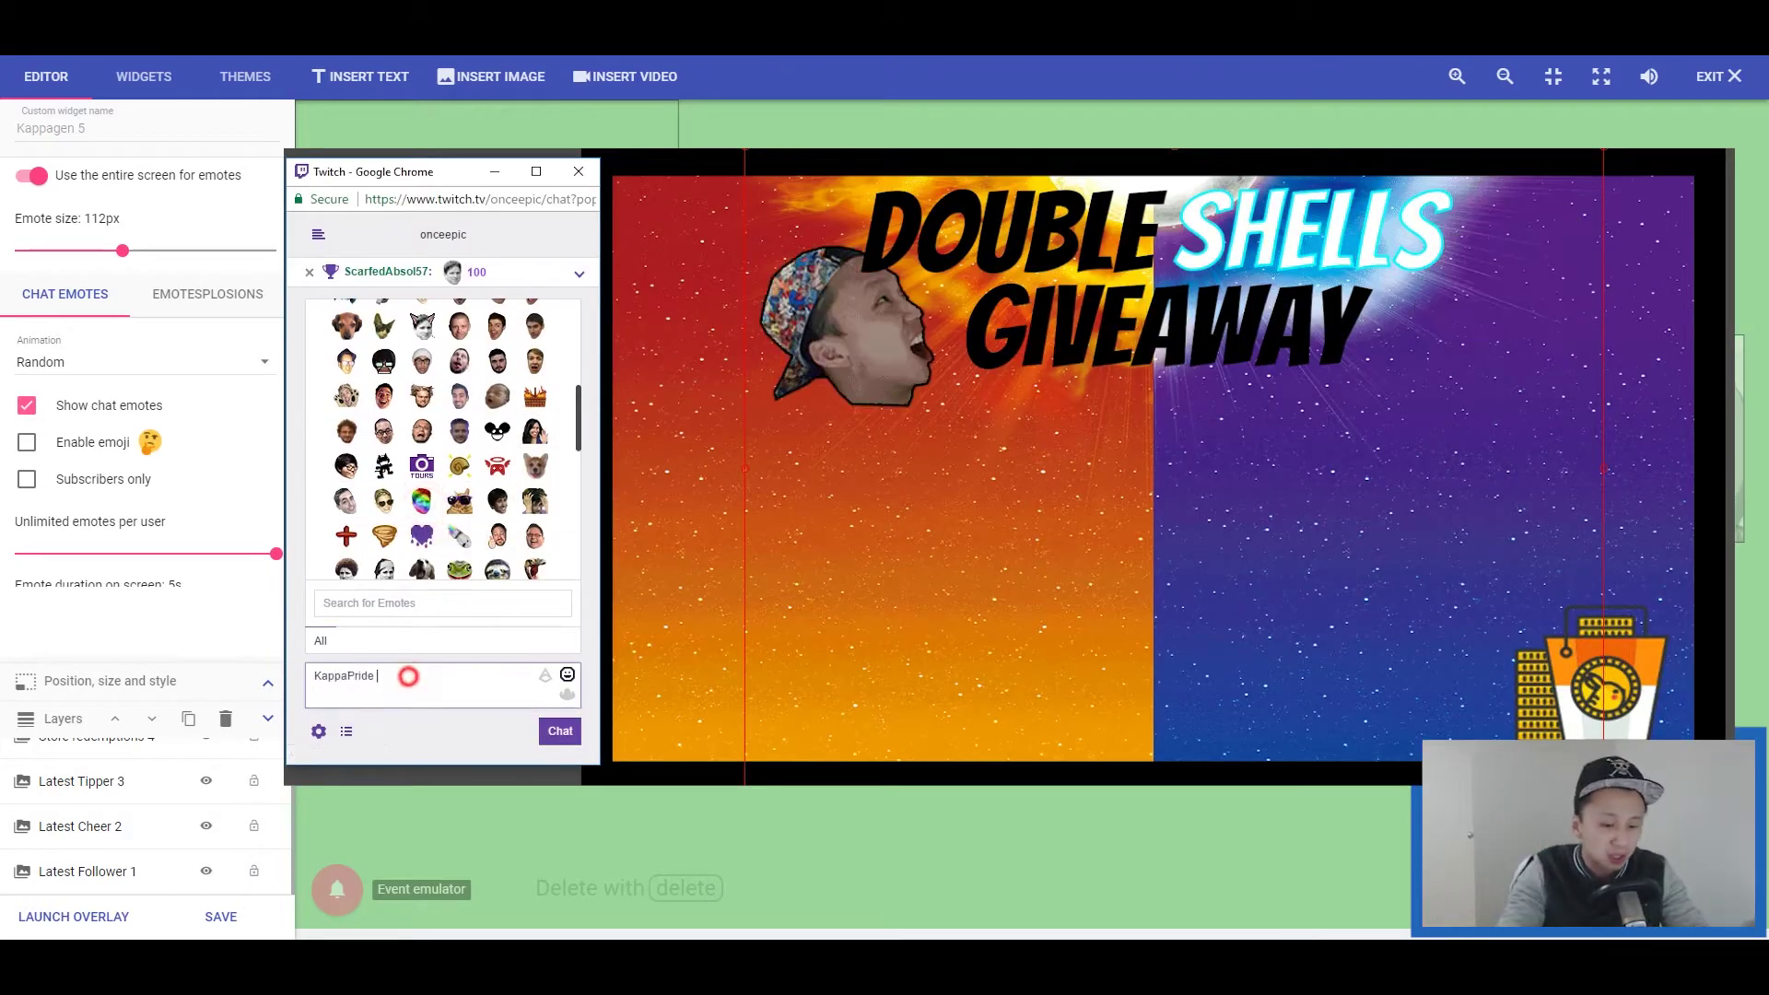
pyautogui.press('Return')
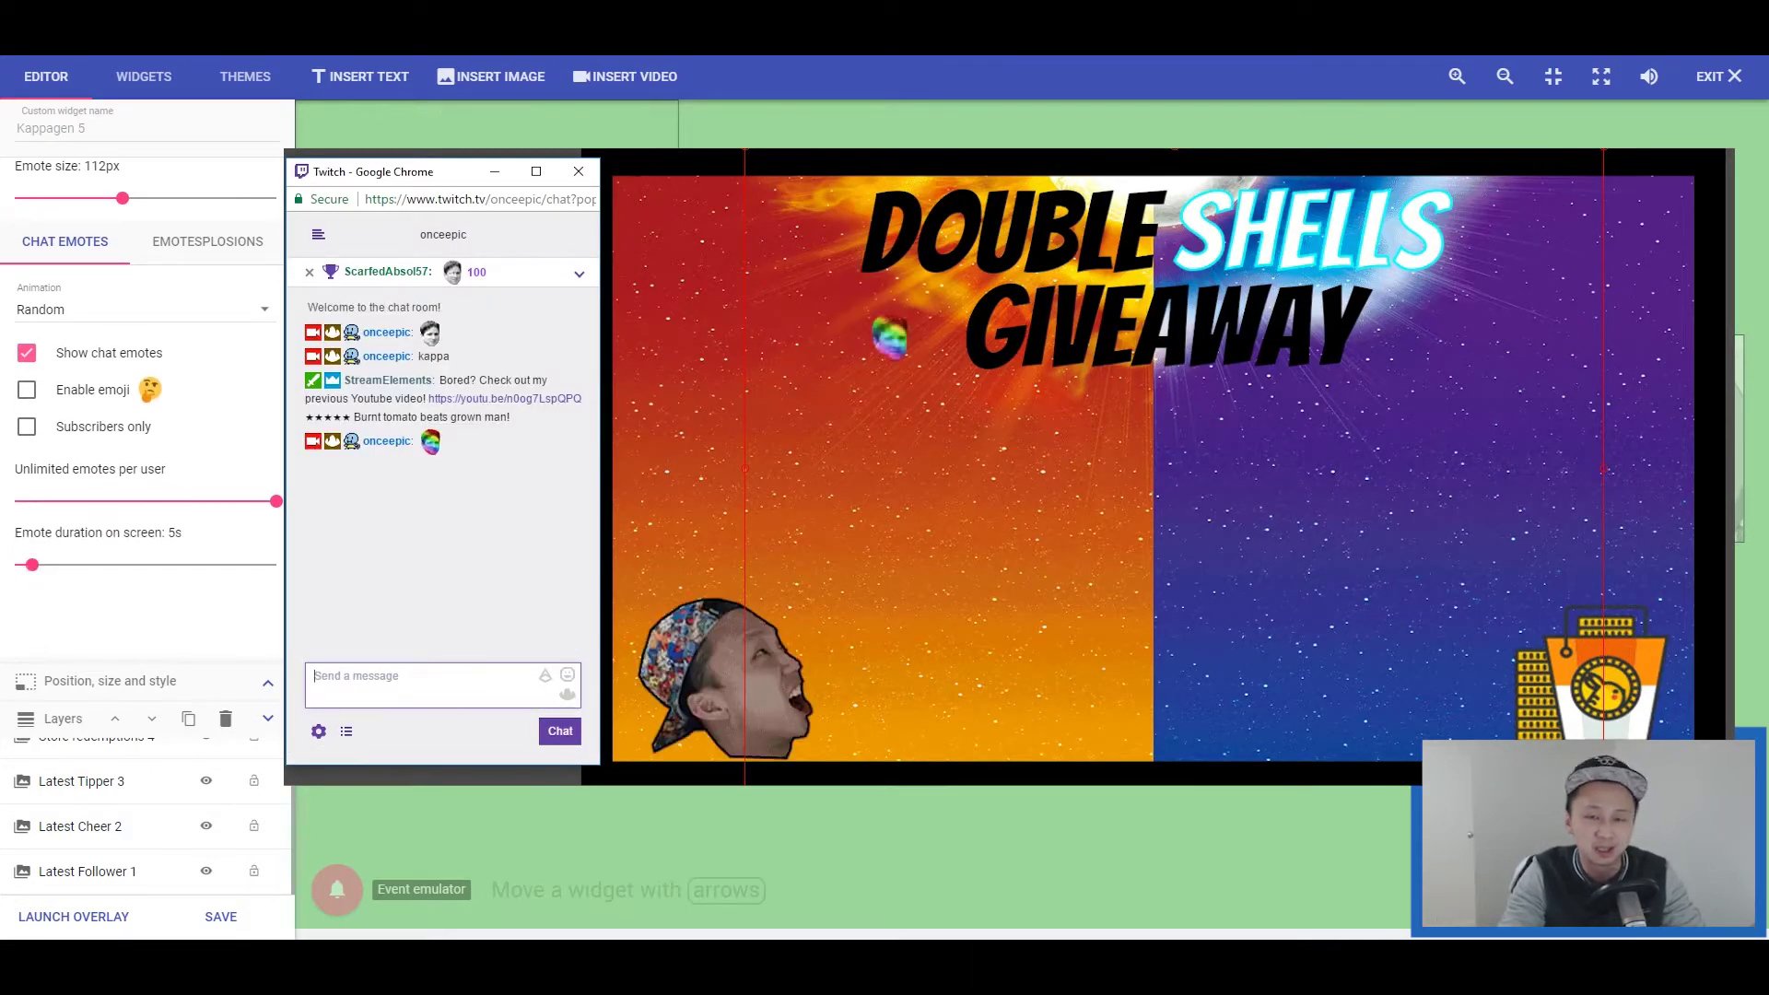
pyautogui.scroll(-1, 147, 415)
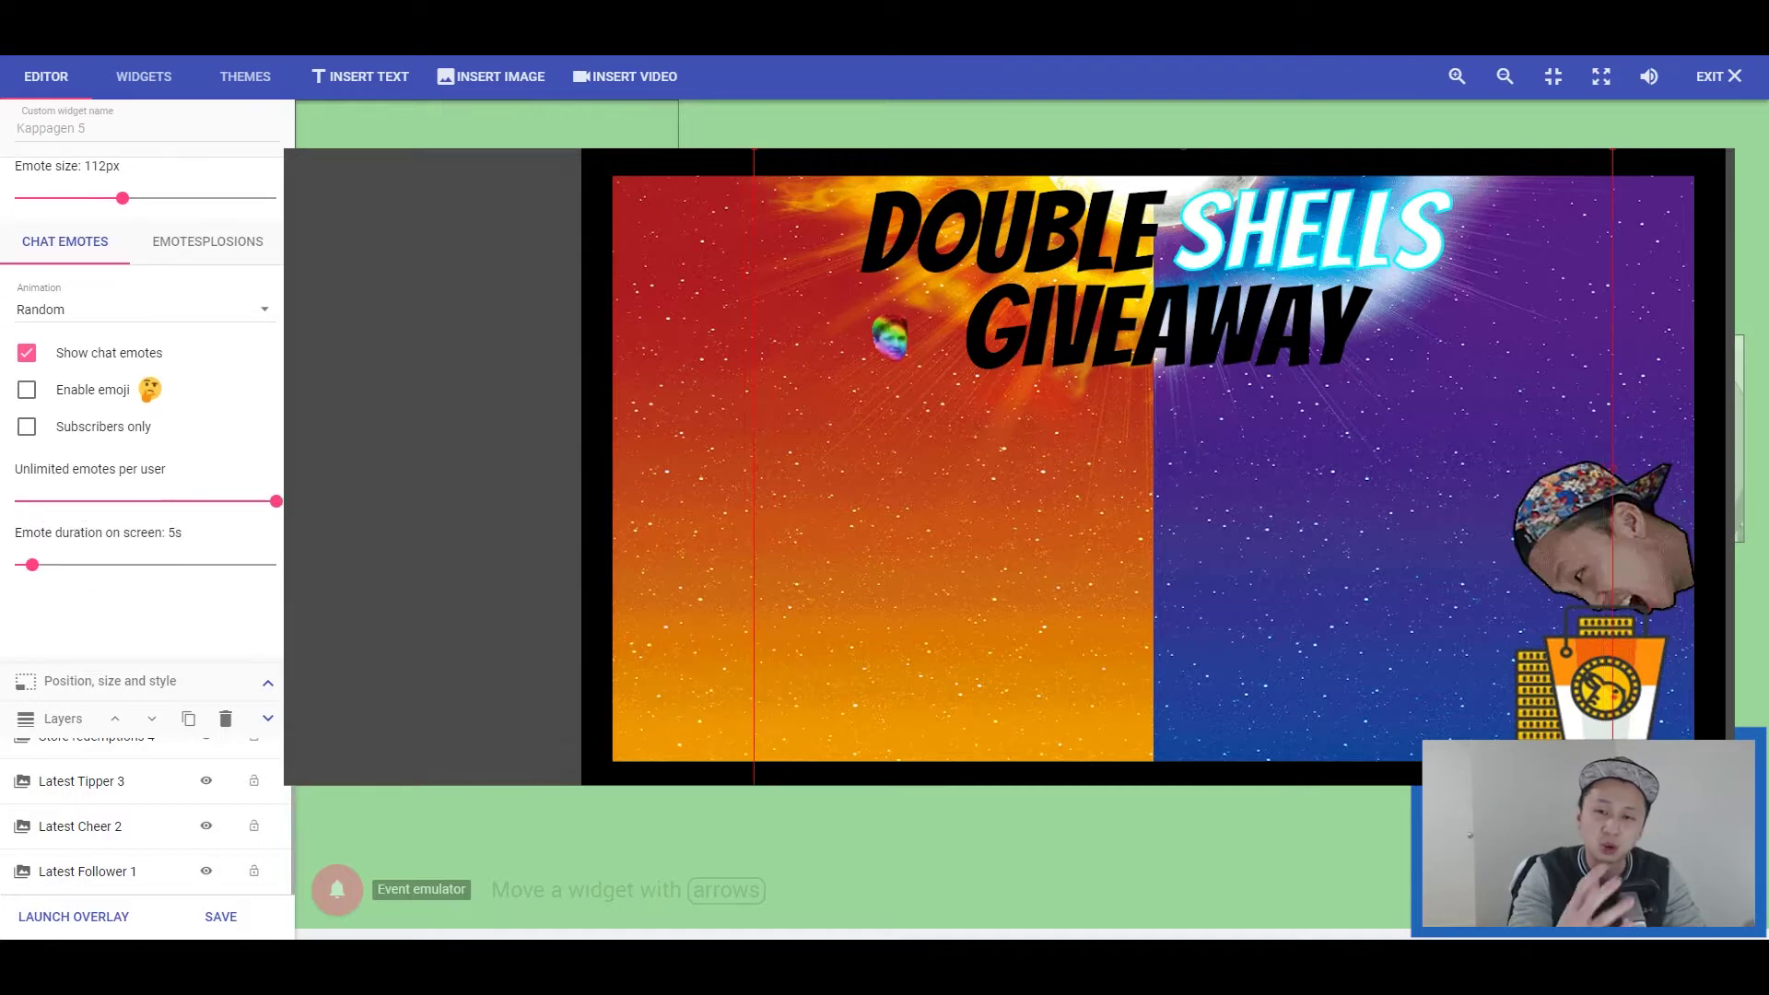
pyautogui.write('!kappagen emotesplosiontest')
pyautogui.press('Return')
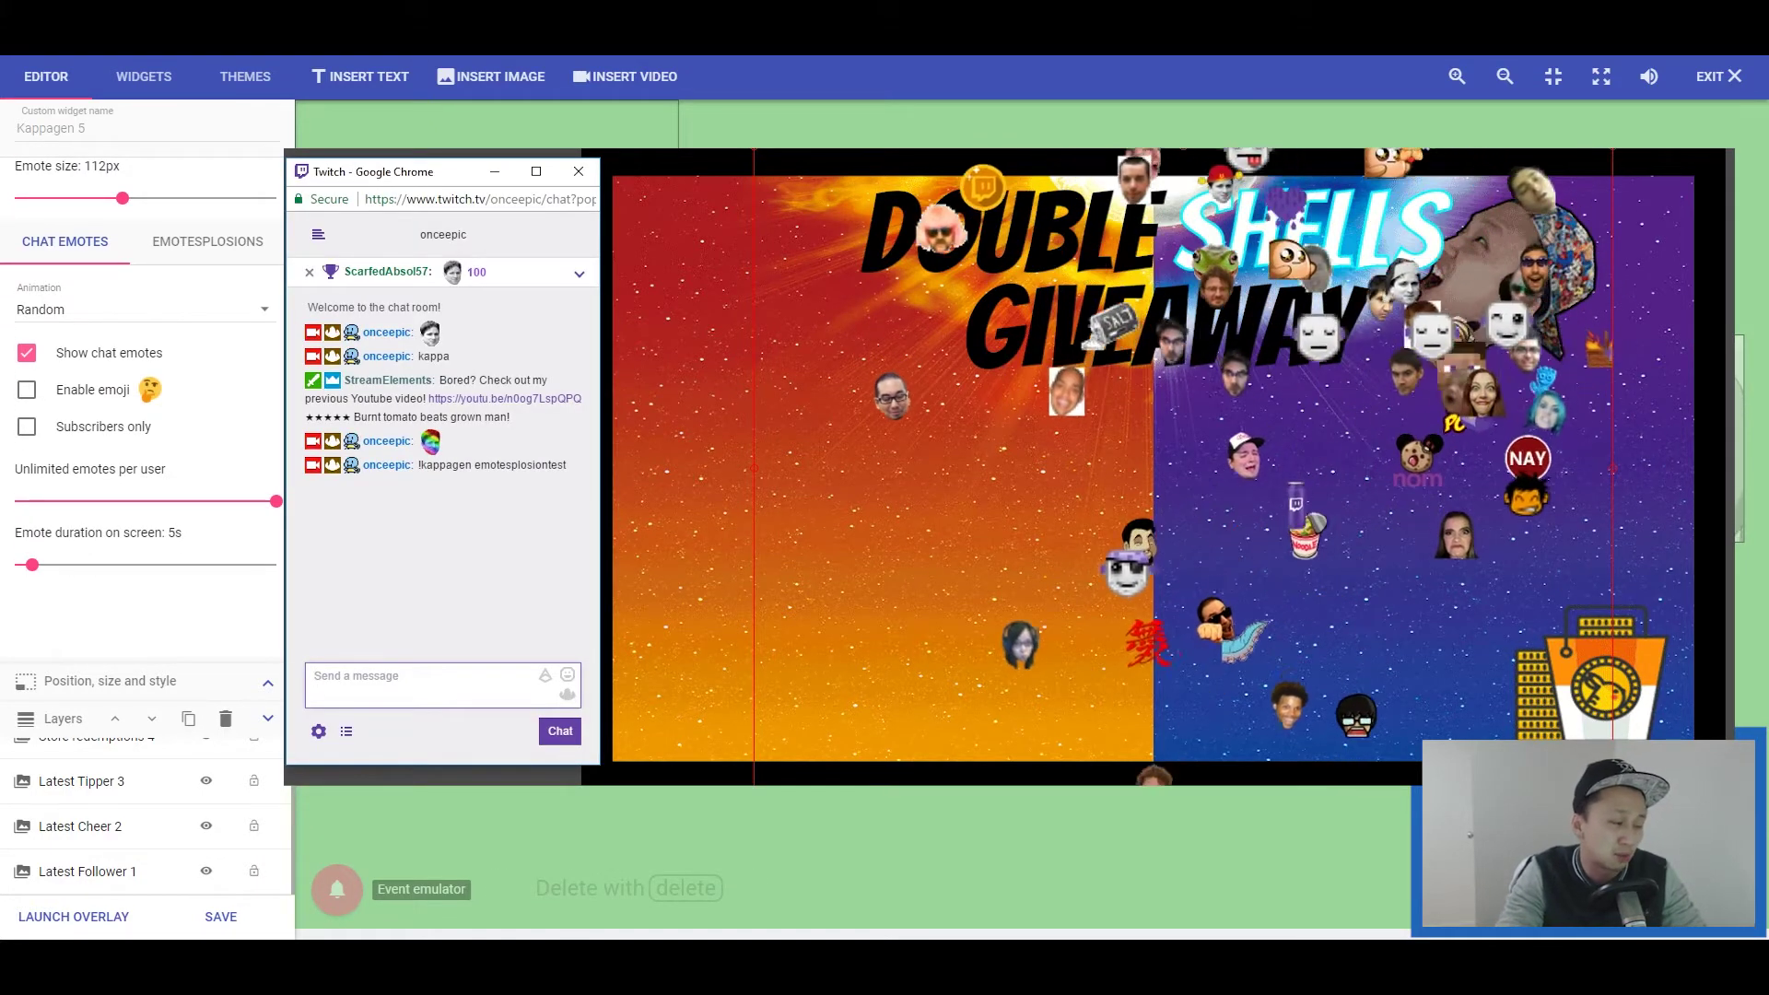
# - Send a chat message with the Clappy, ClappyDerp and ClappyHype emotes
pyautogui.click(568, 675)
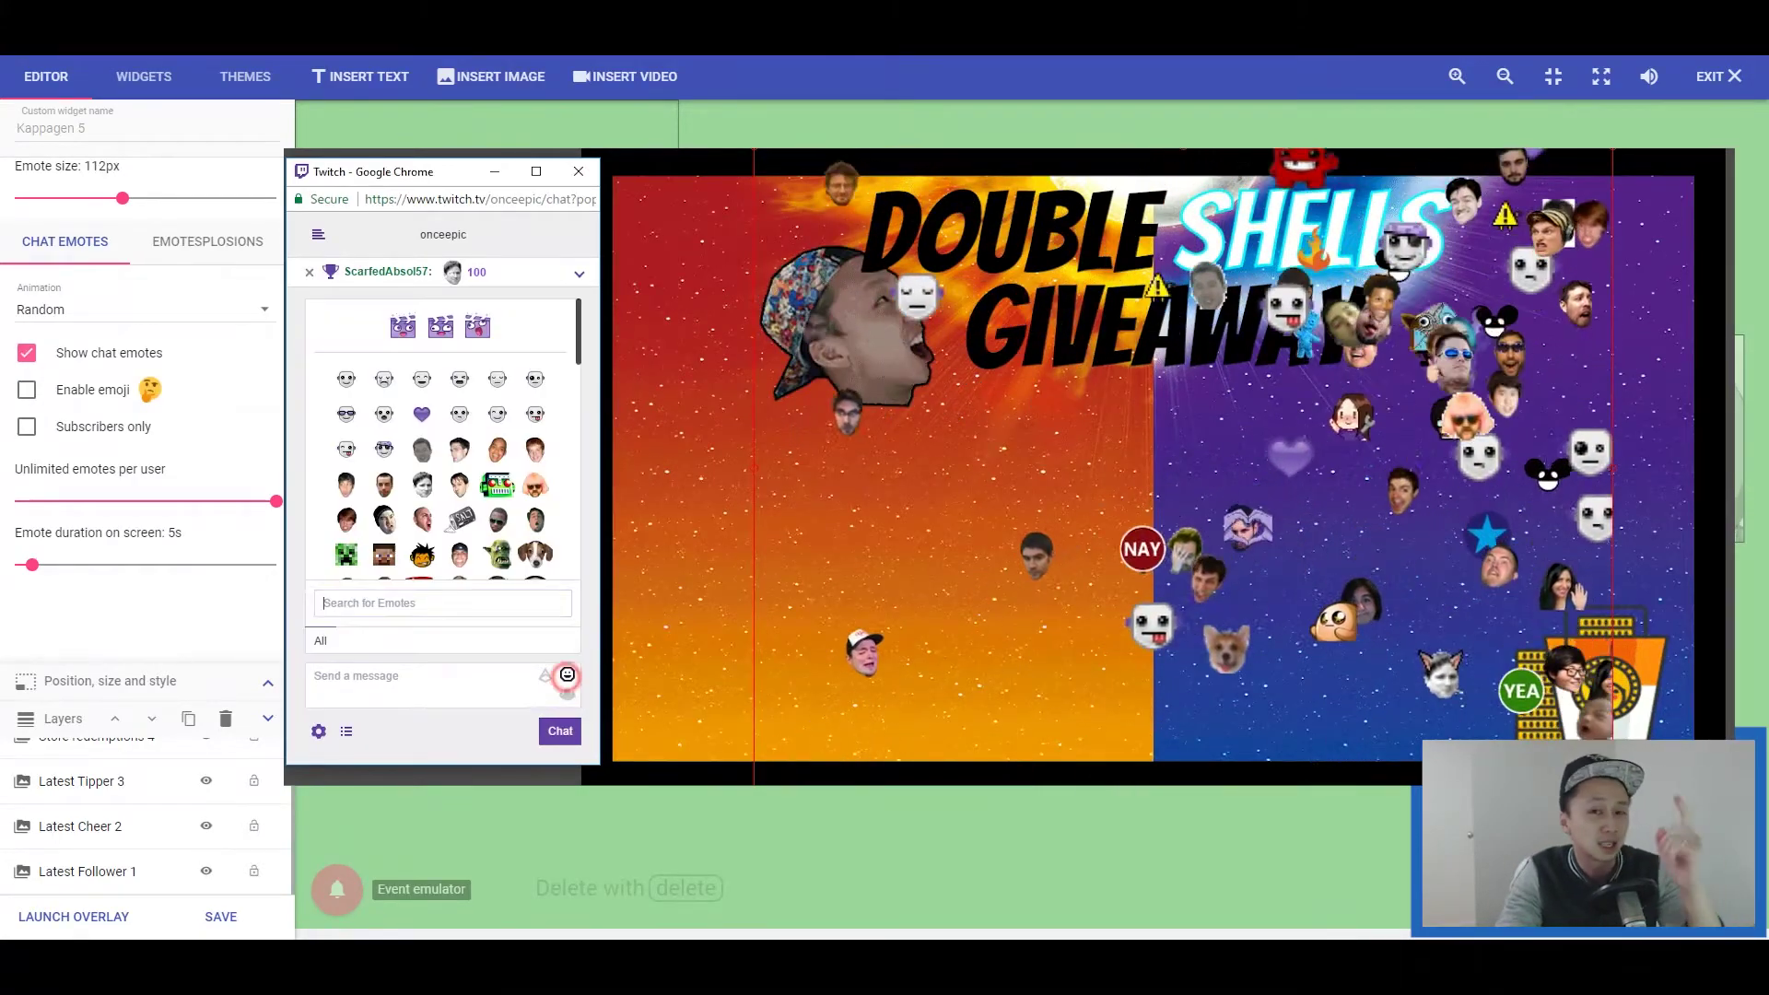
pyautogui.click(403, 326)
pyautogui.click(441, 327)
pyautogui.click(478, 326)
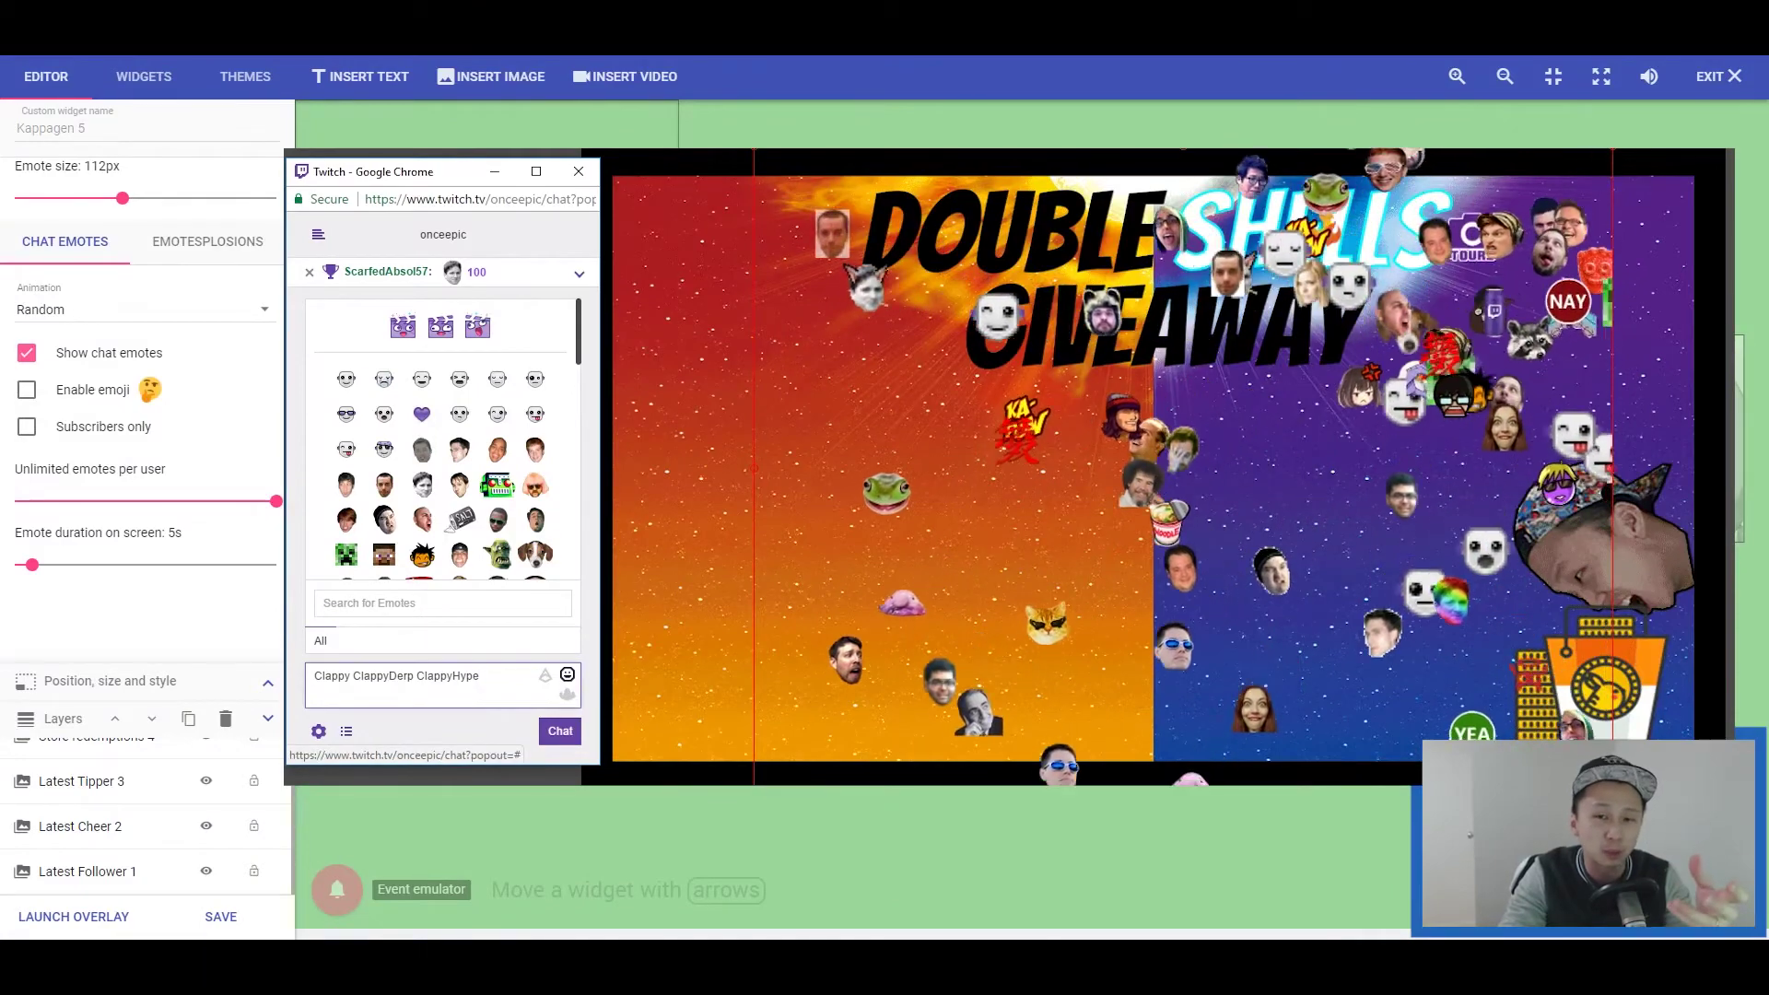
pyautogui.press('Return')
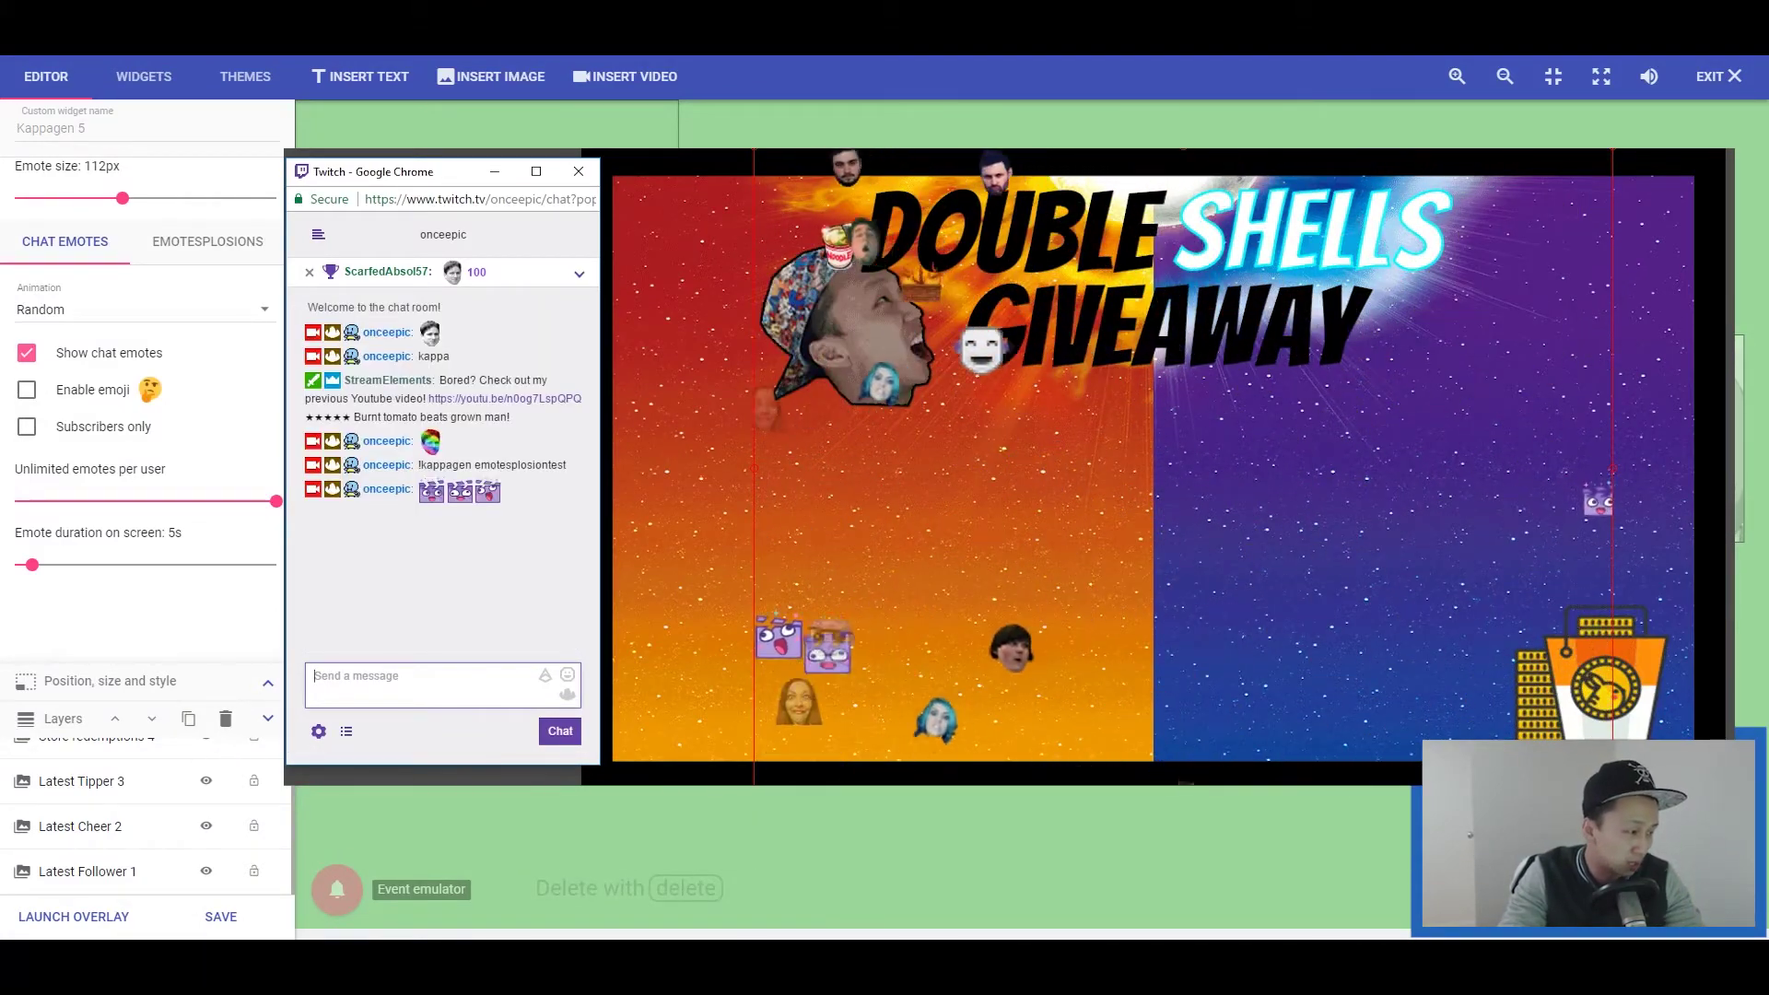
# - Review the Kappagen emotesplosion settings, then delete the Kappagen widget from the overlay
pyautogui.click(207, 242)
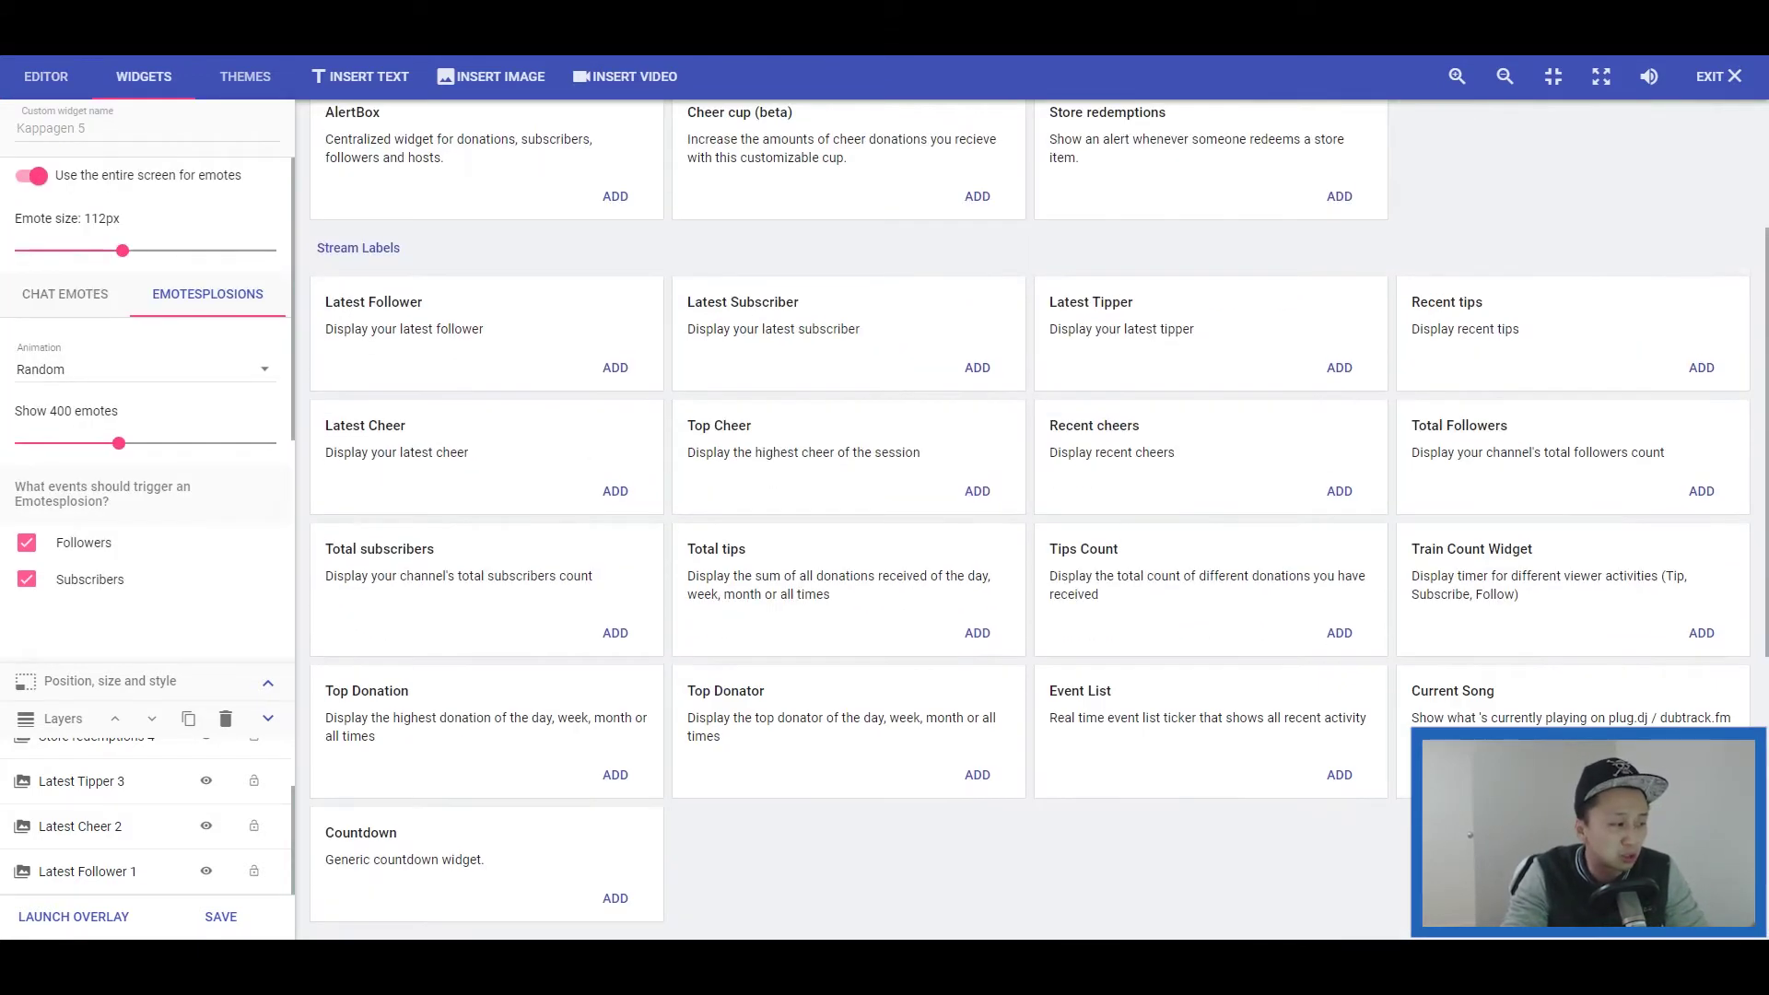
pyautogui.scroll(3, 1040, 520)
pyautogui.scroll(-3, 1039, 519)
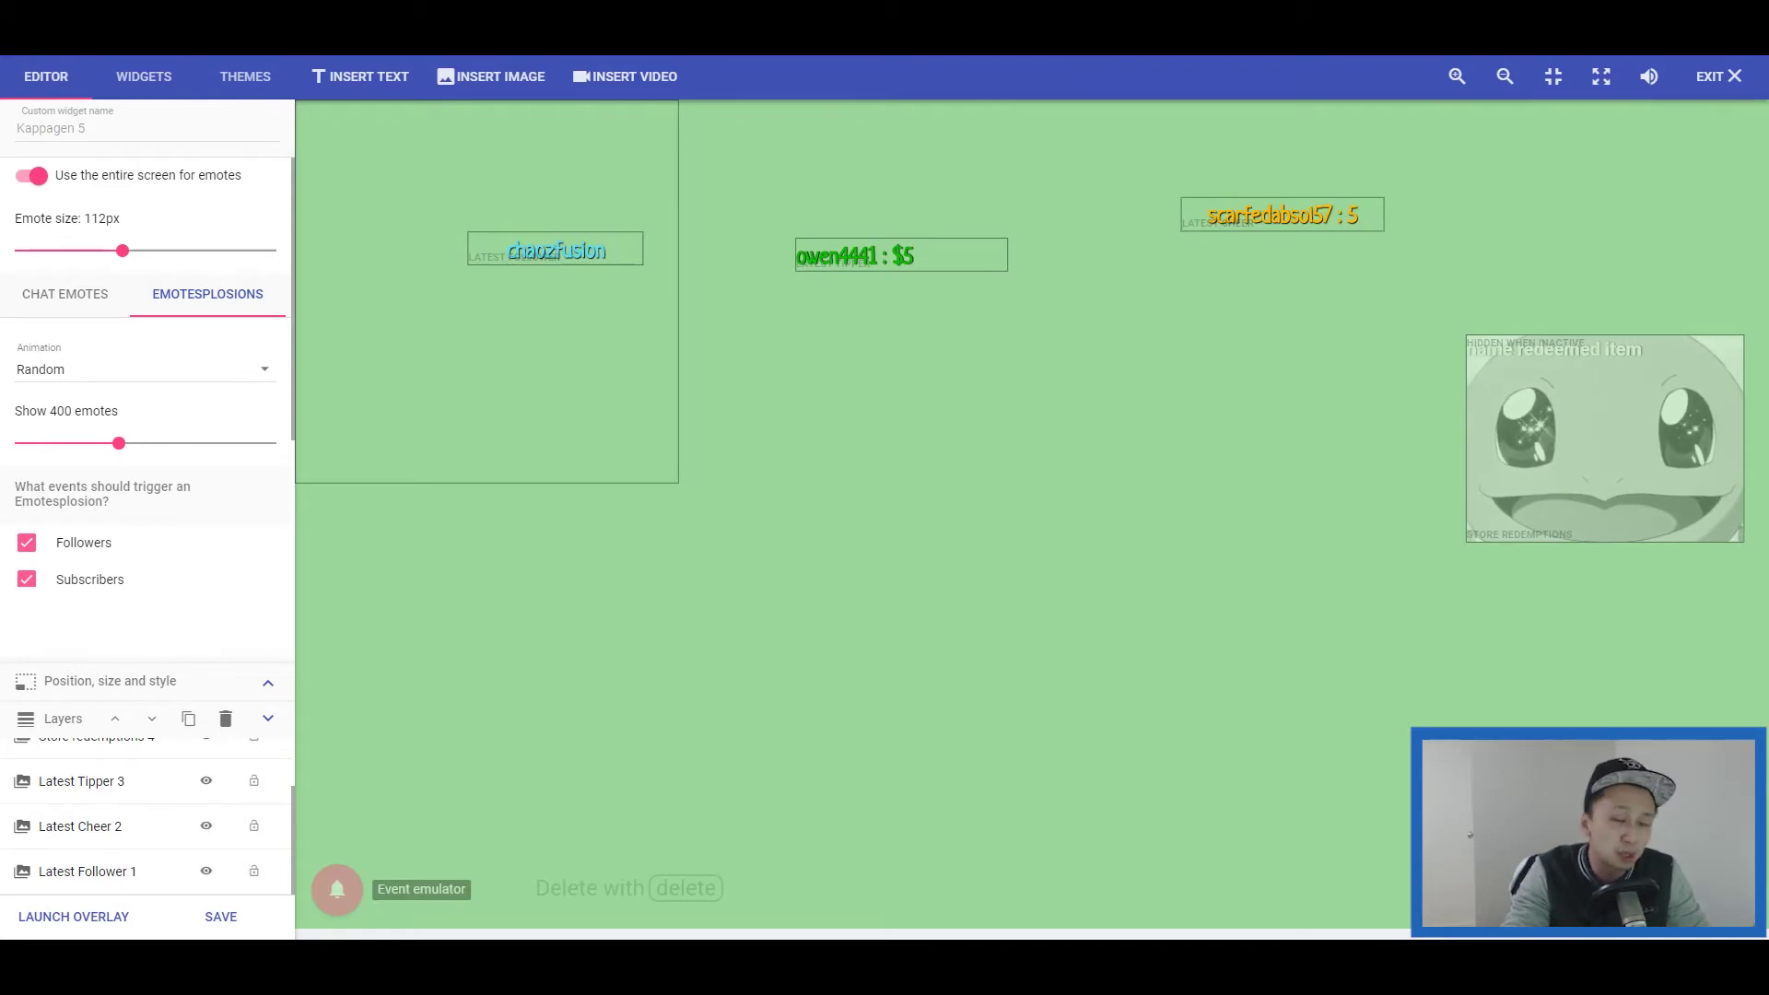
pyautogui.click(225, 719)
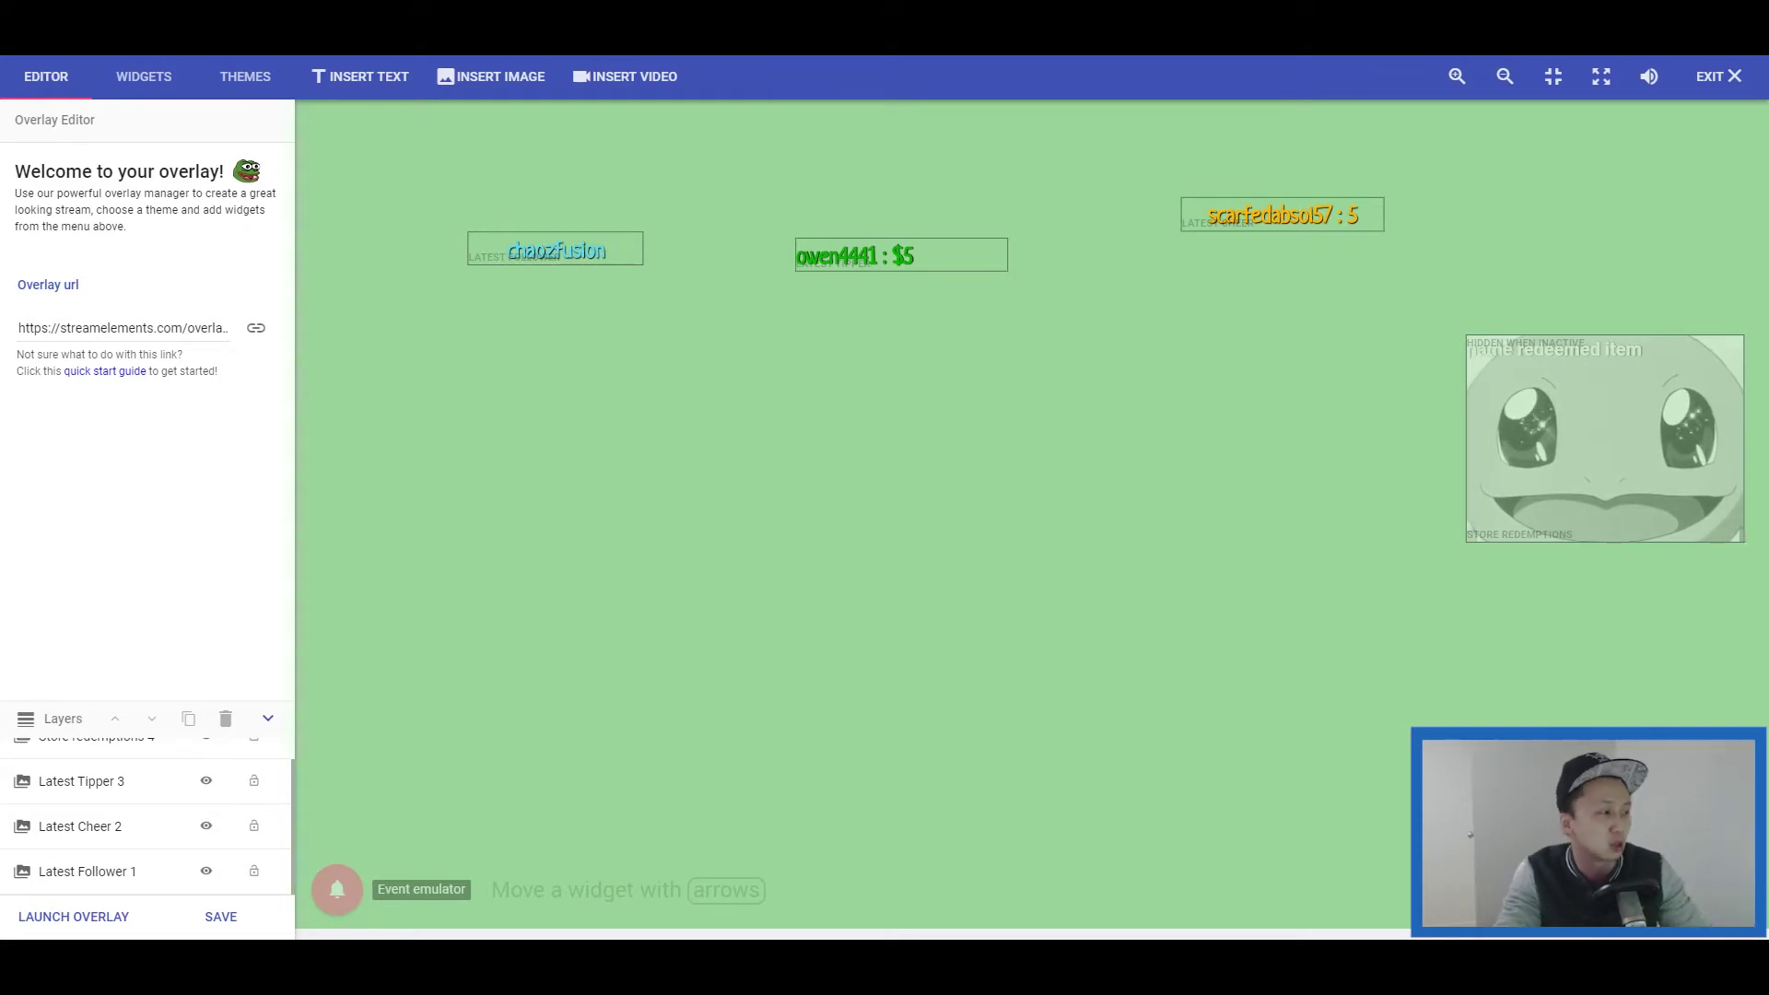
pyautogui.click(111, 229)
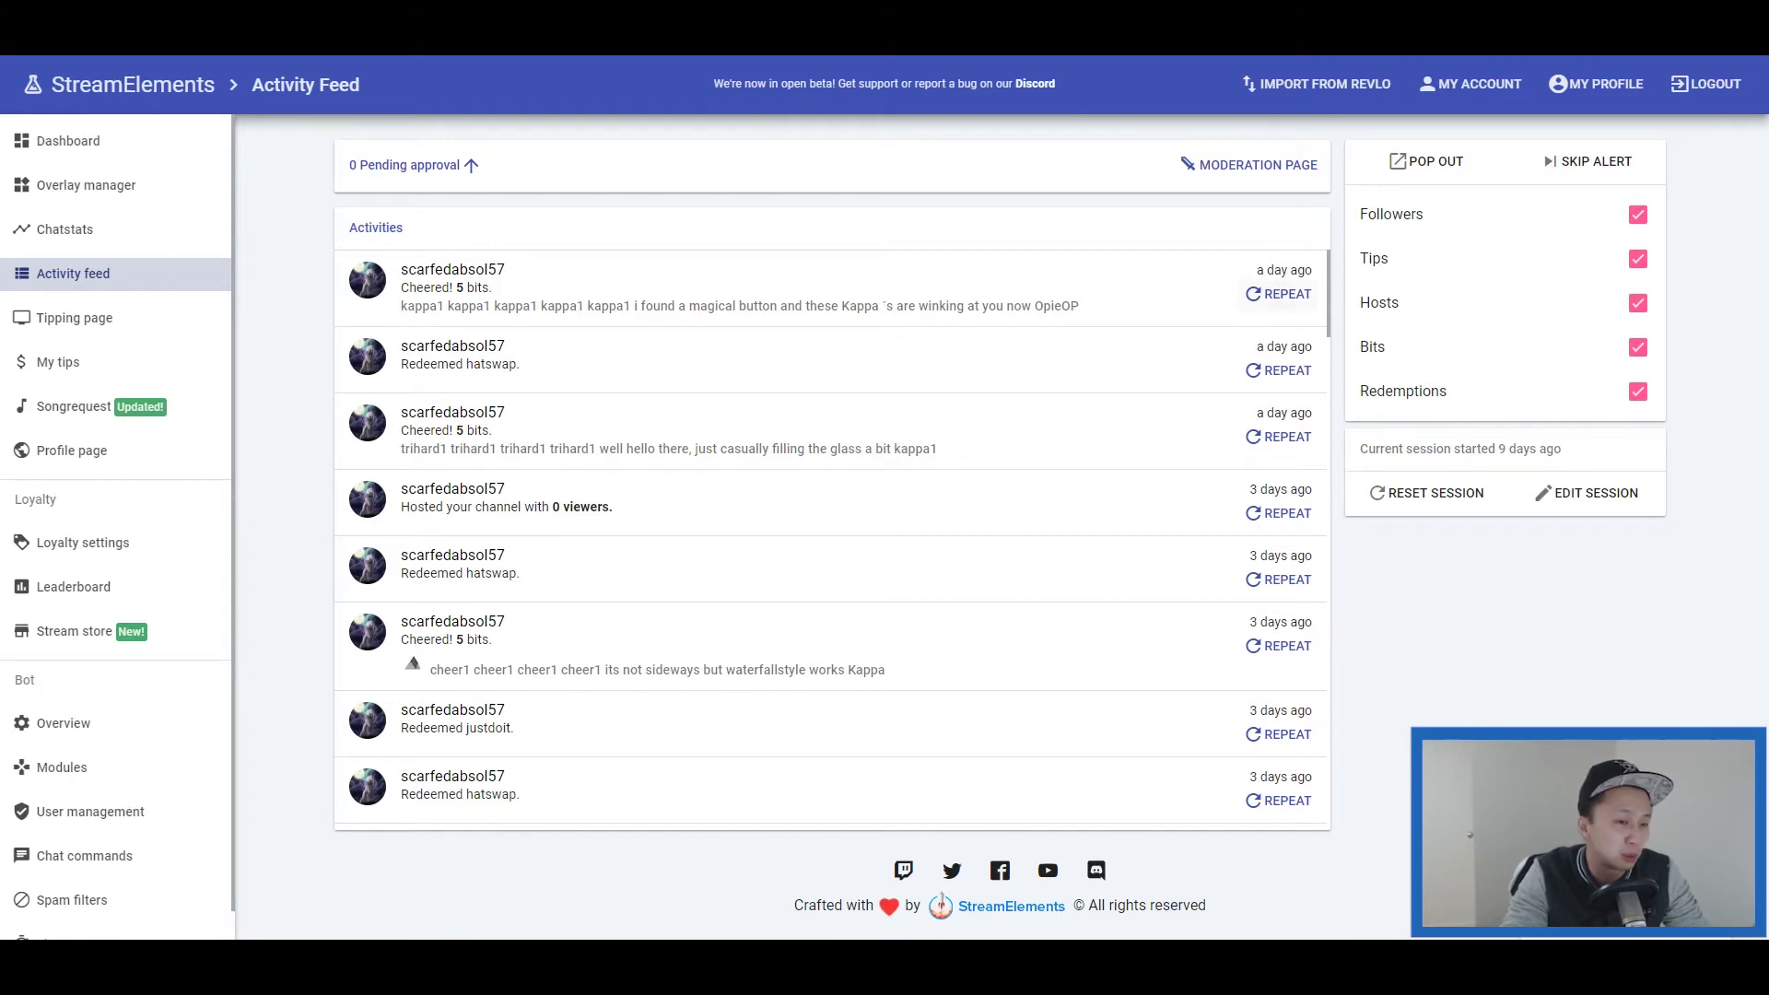
# - Scroll through the Activity Feed's recent cheers, redemptions, hosts and follows
pyautogui.scroll(-3, 830, 534)
pyautogui.scroll(-5, 829, 544)
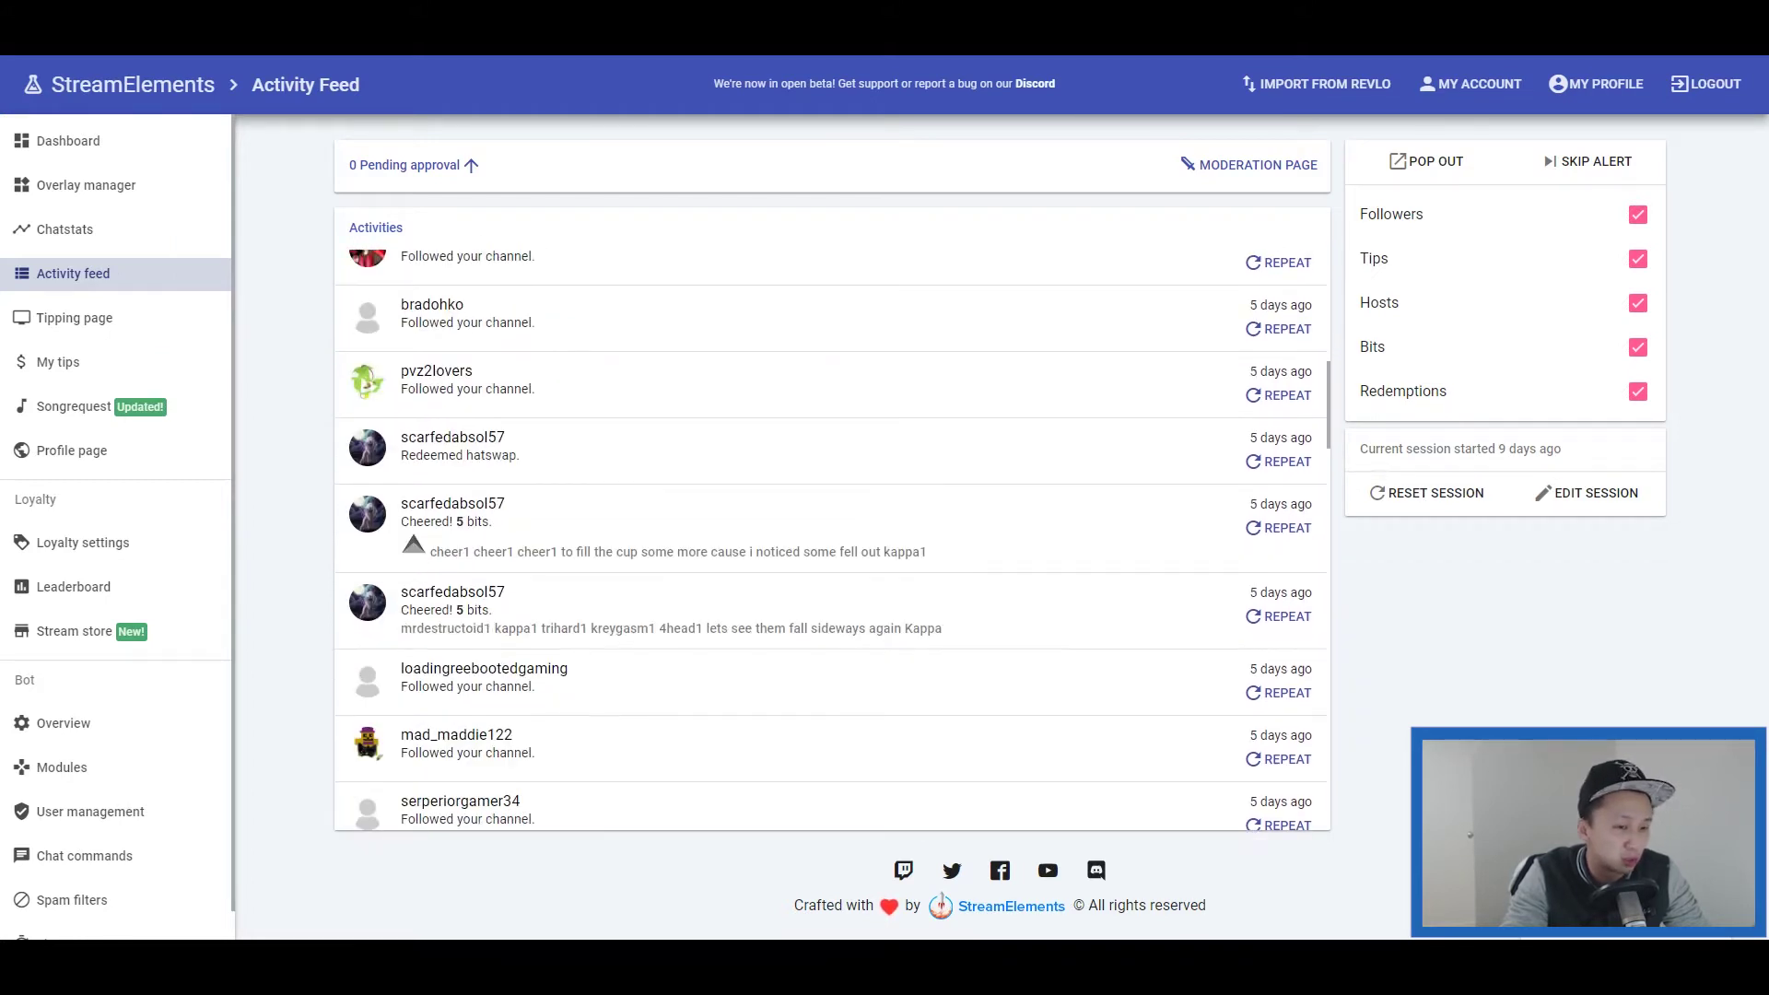
pyautogui.scroll(8, 829, 544)
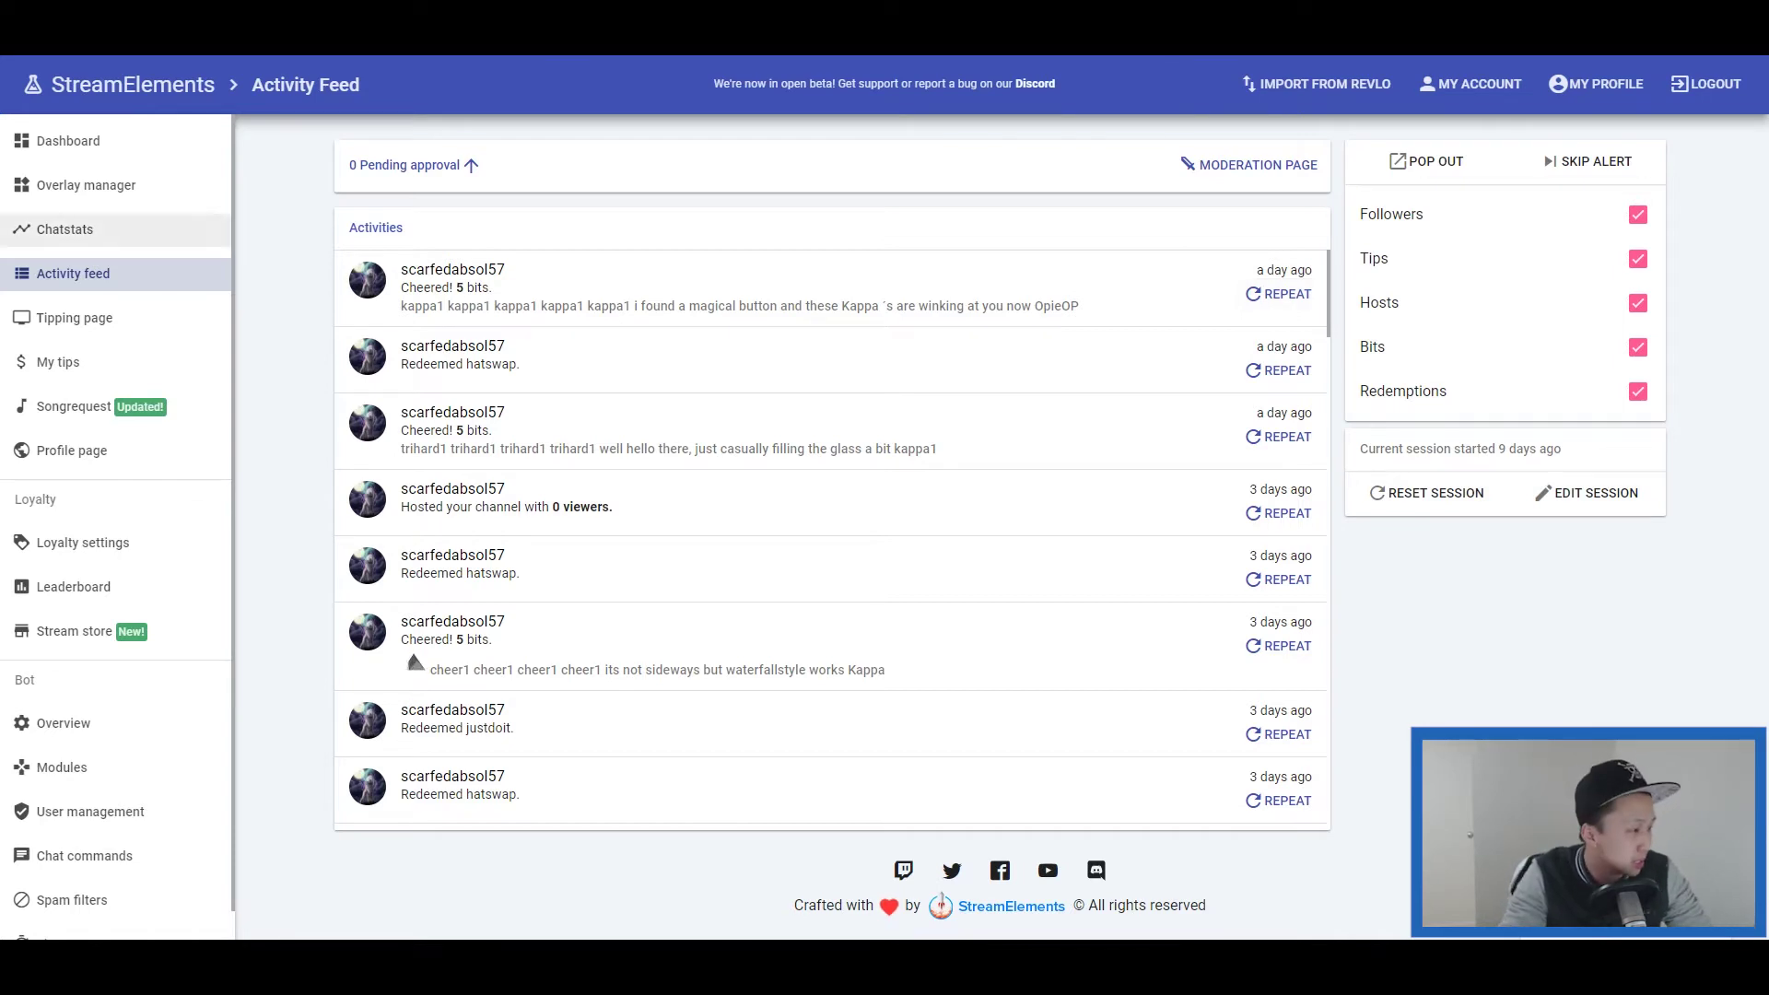
# - Review the Tipping page configuration, including the PayPal e-mail field and tip moderation settings
pyautogui.click(73, 318)
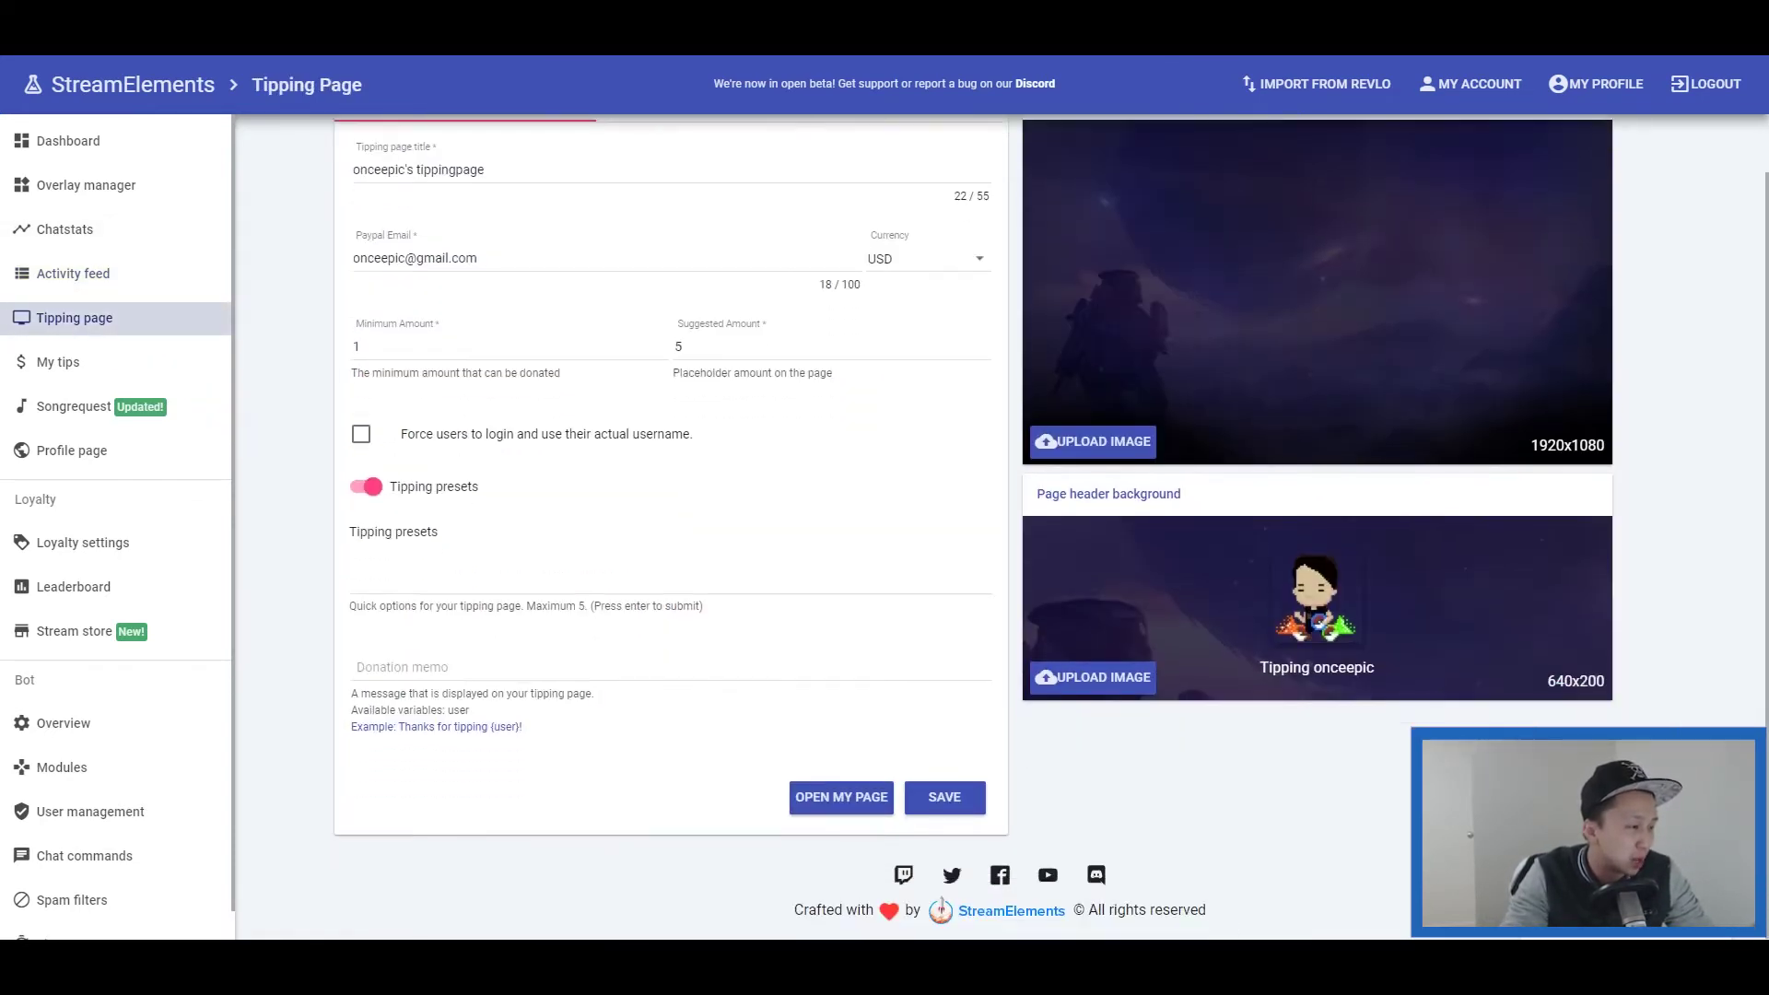
pyautogui.scroll(-1, 1050, 526)
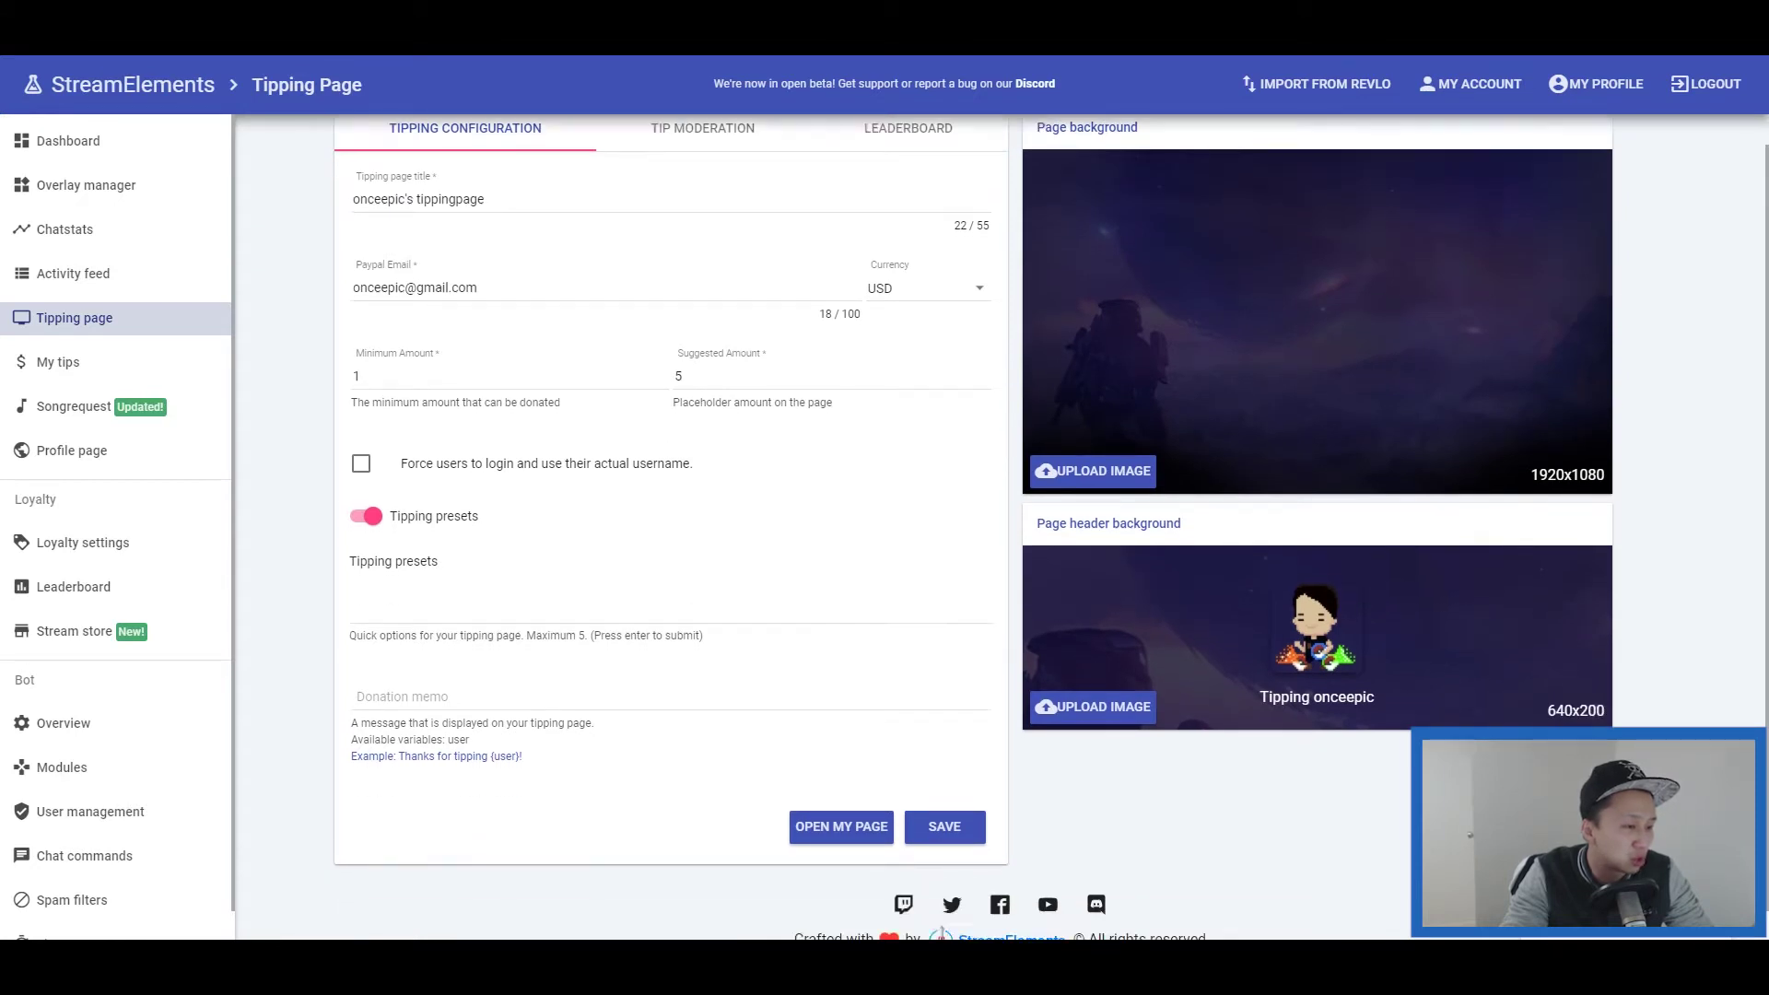
pyautogui.scroll(1, 1050, 526)
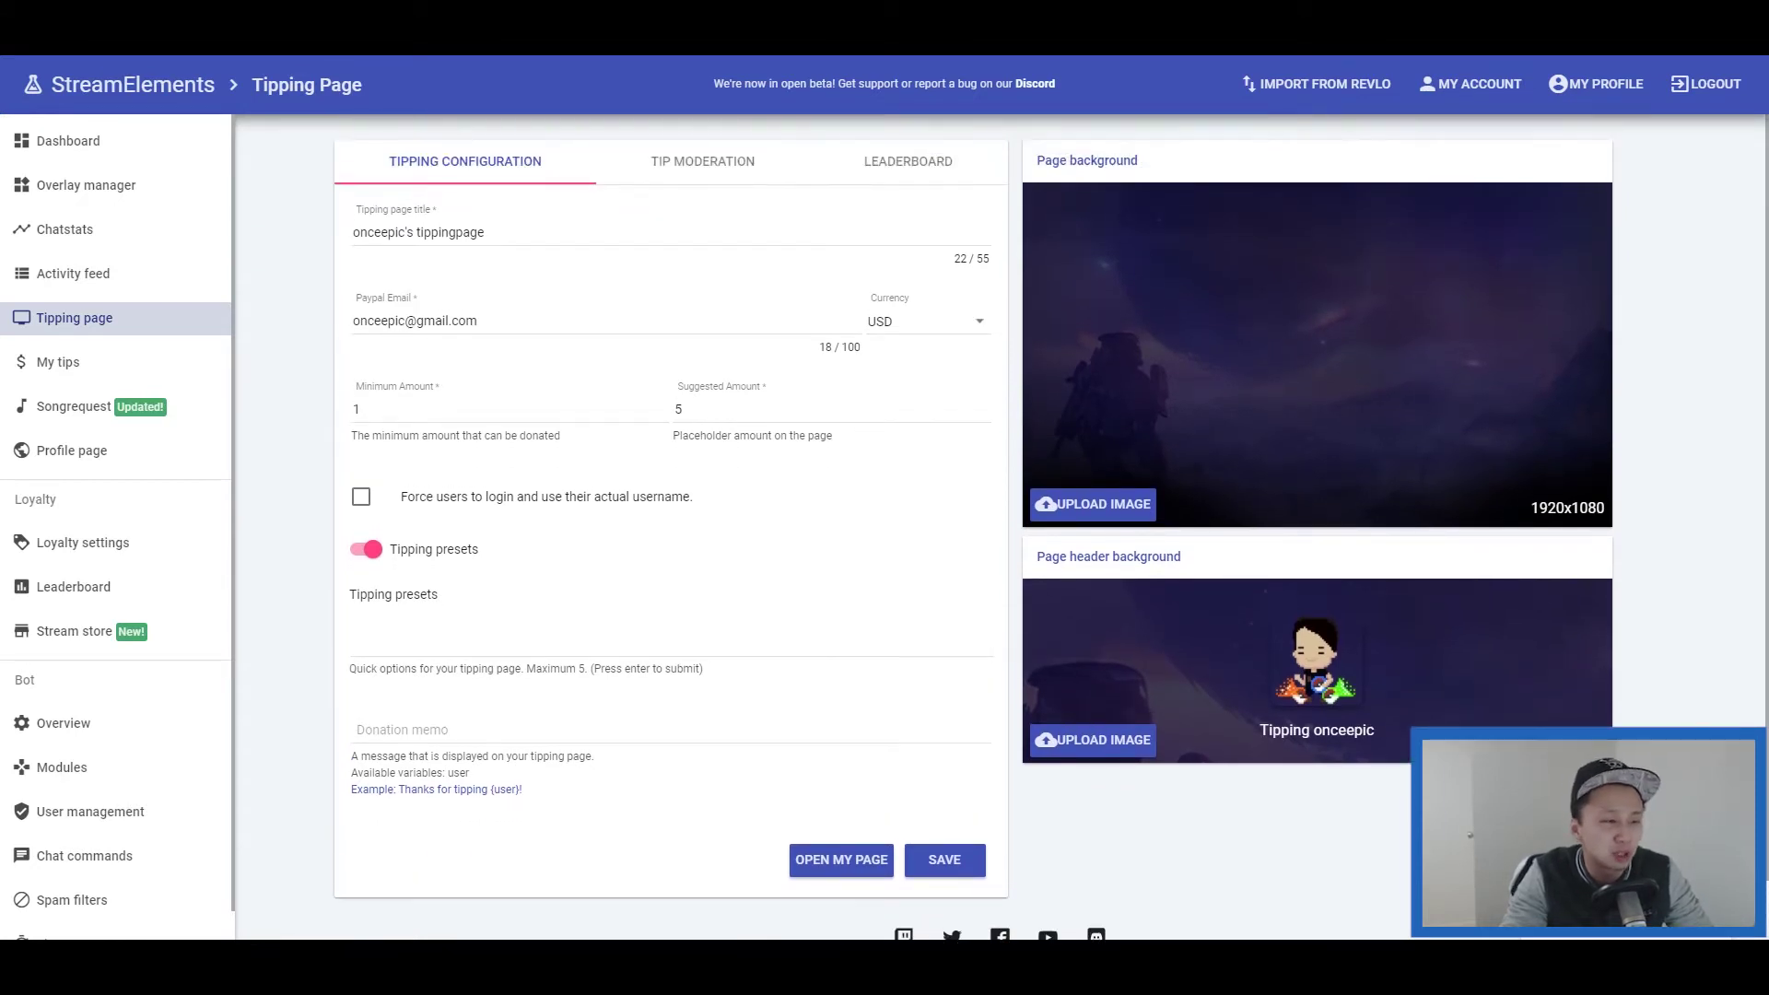
pyautogui.click(566, 321)
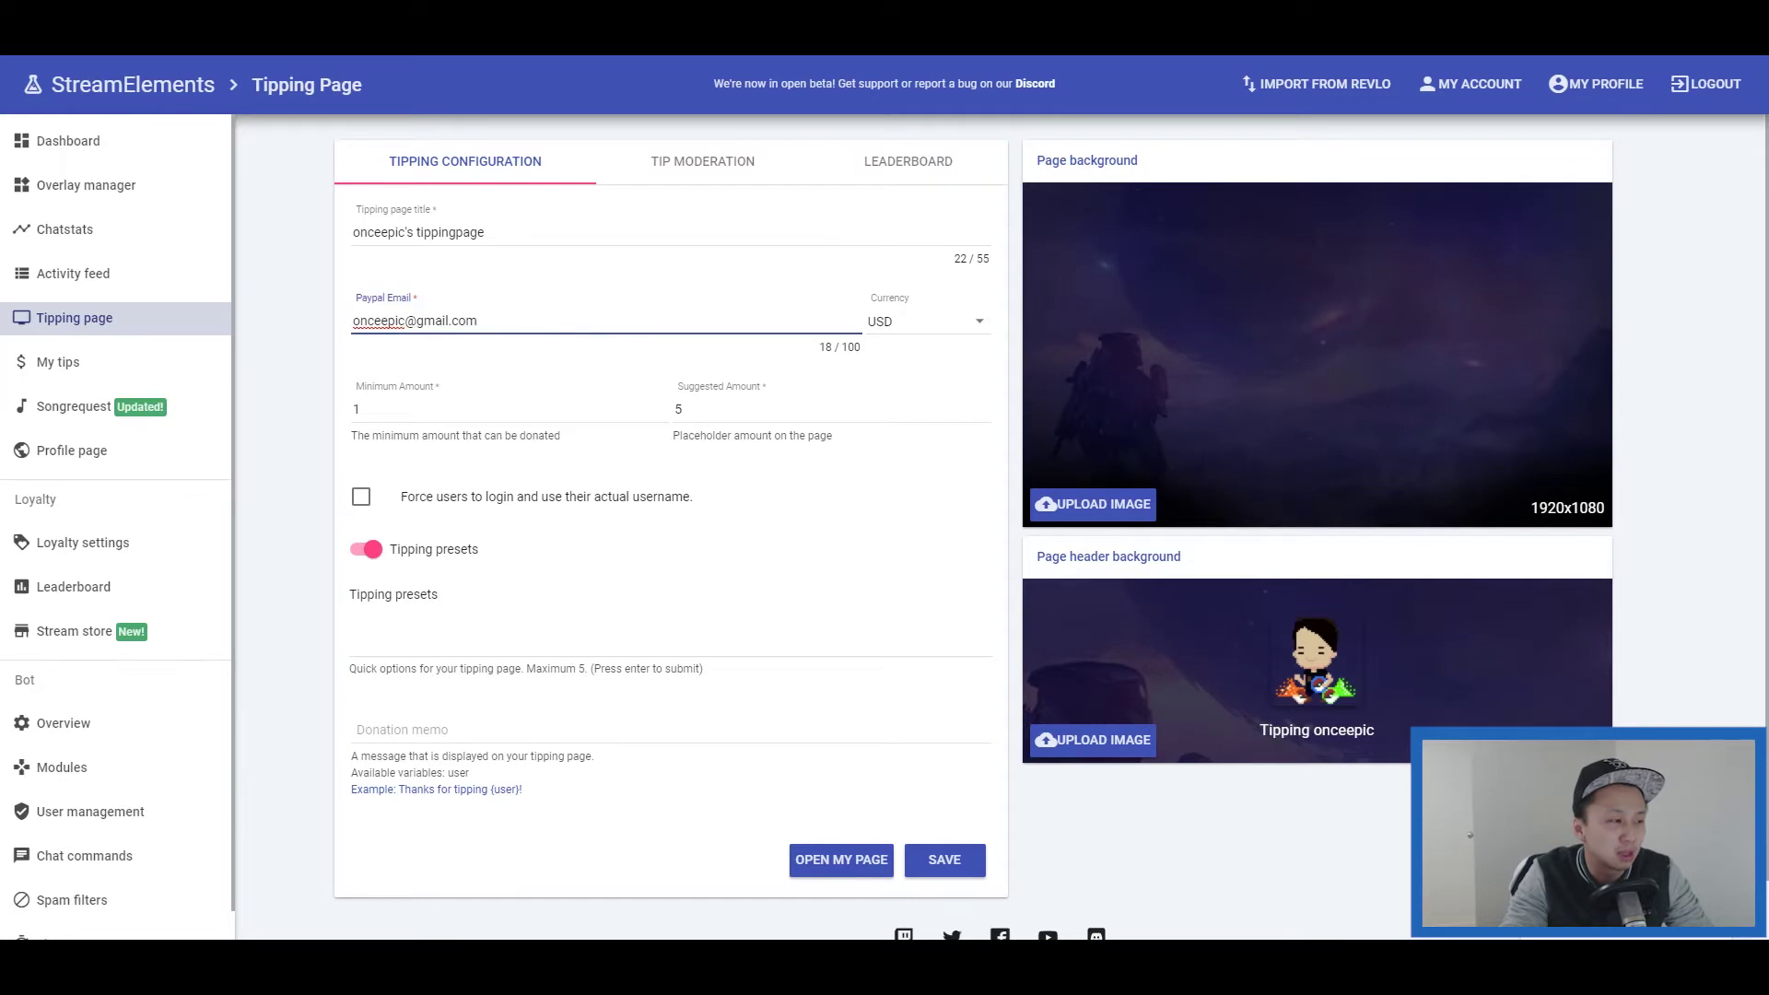
pyautogui.click(645, 161)
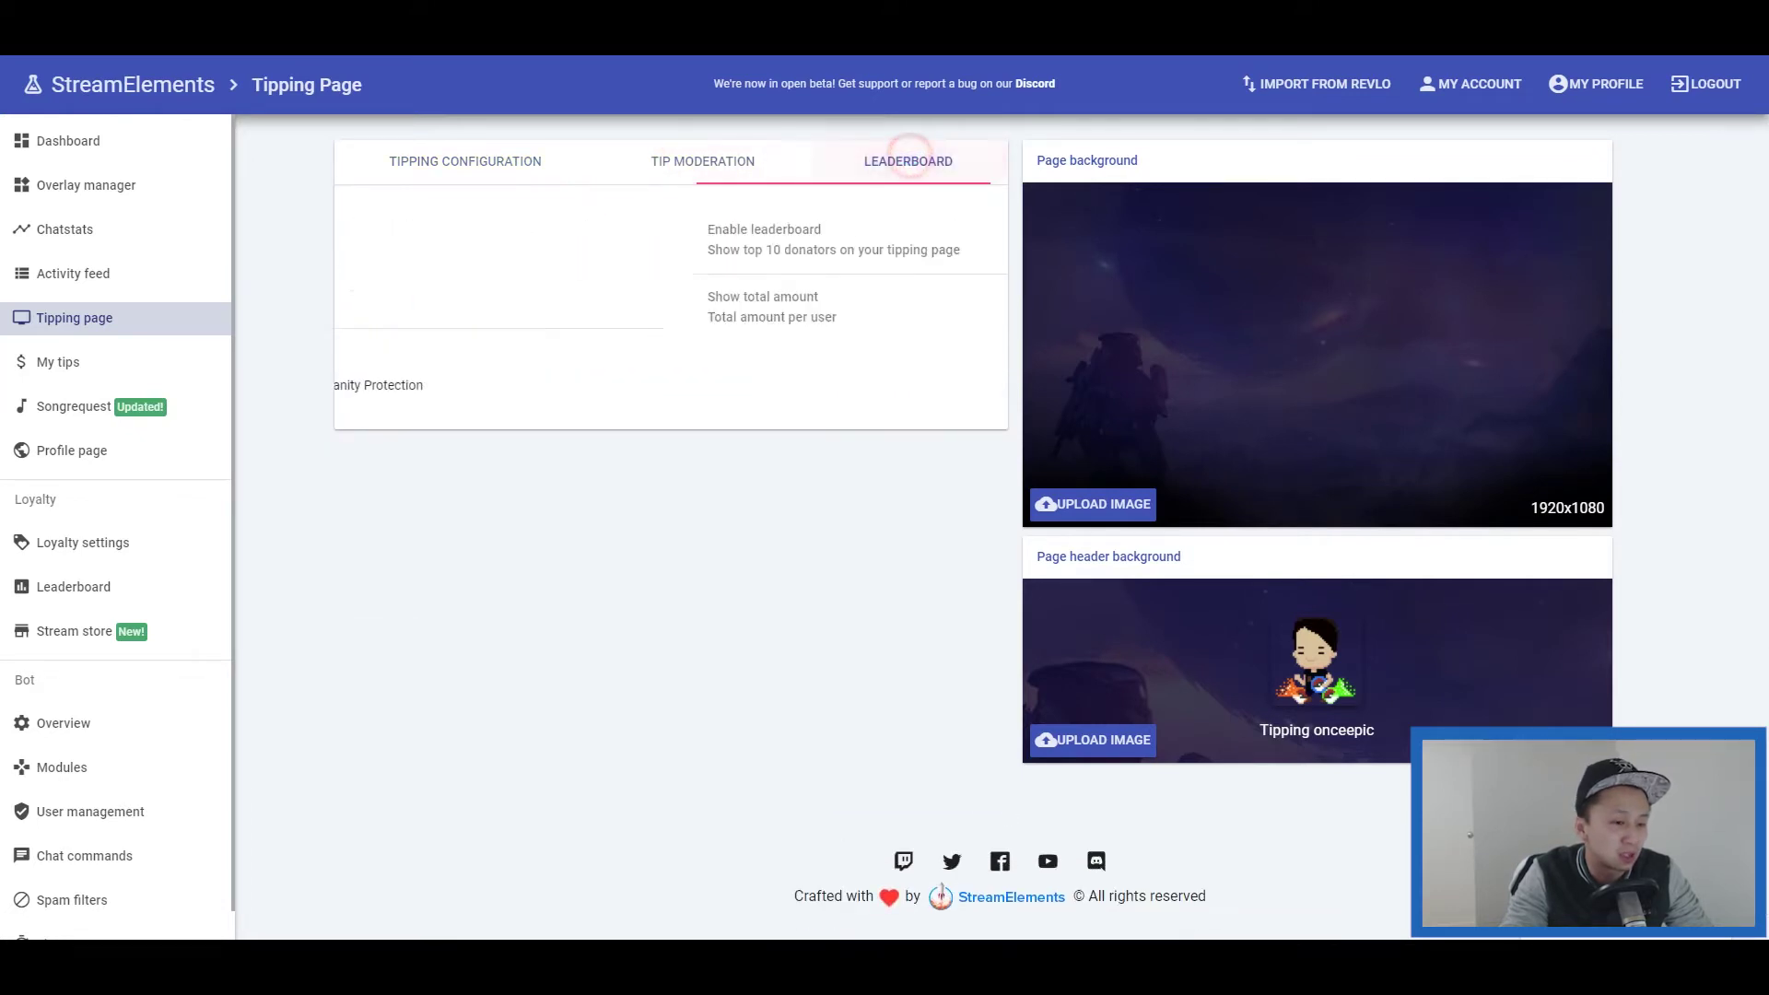
pyautogui.click(468, 162)
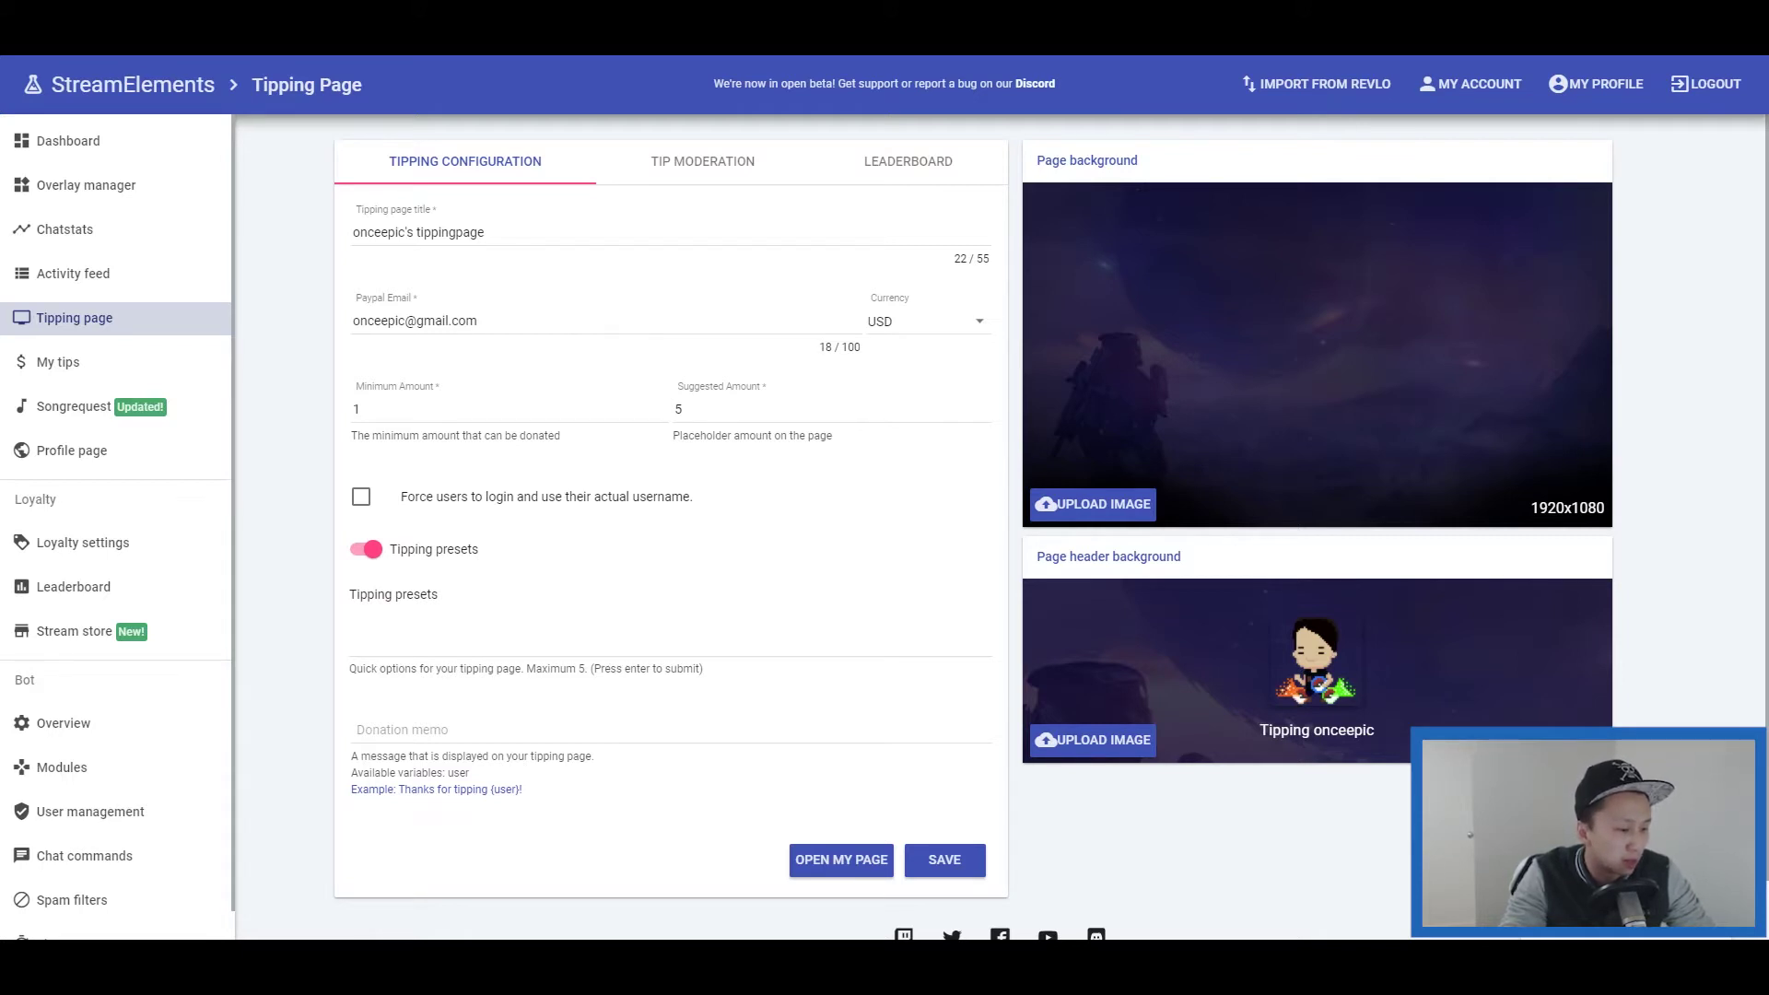
pyautogui.scroll(-1, 1051, 528)
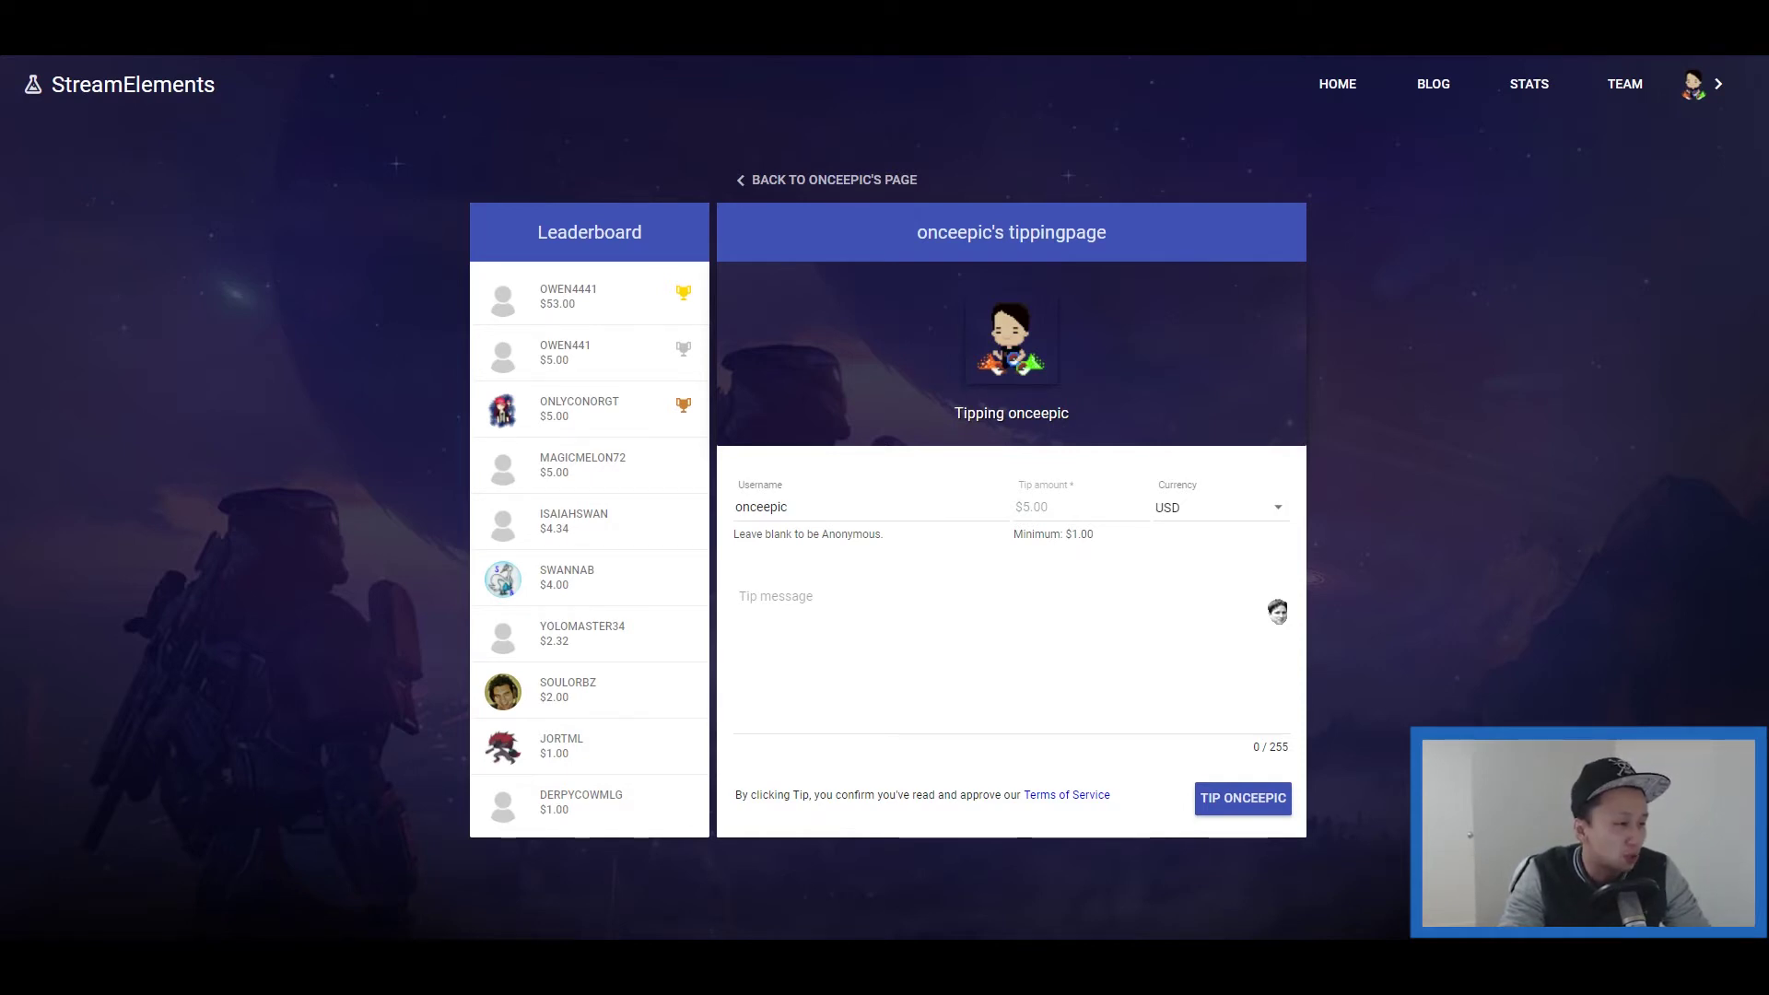
# - Close the public tipping page preview and open the My Tips donation list
pyautogui.hotkey('ctrl', 'w')
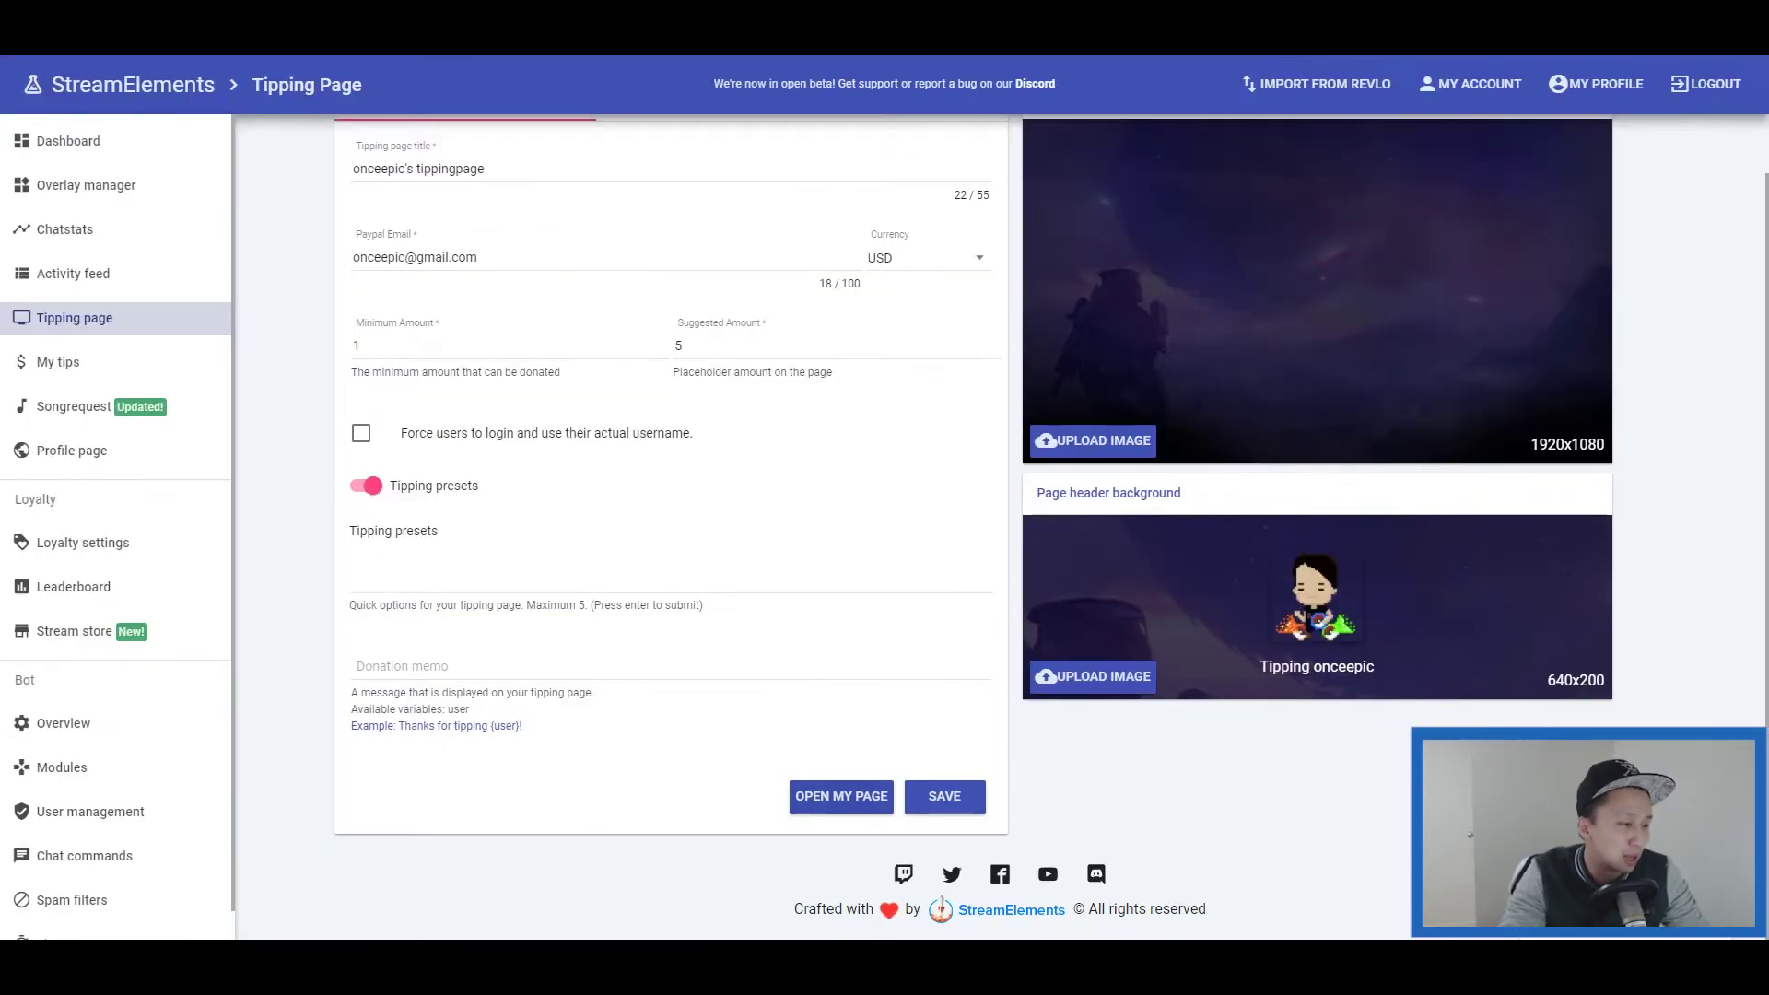
pyautogui.click(59, 362)
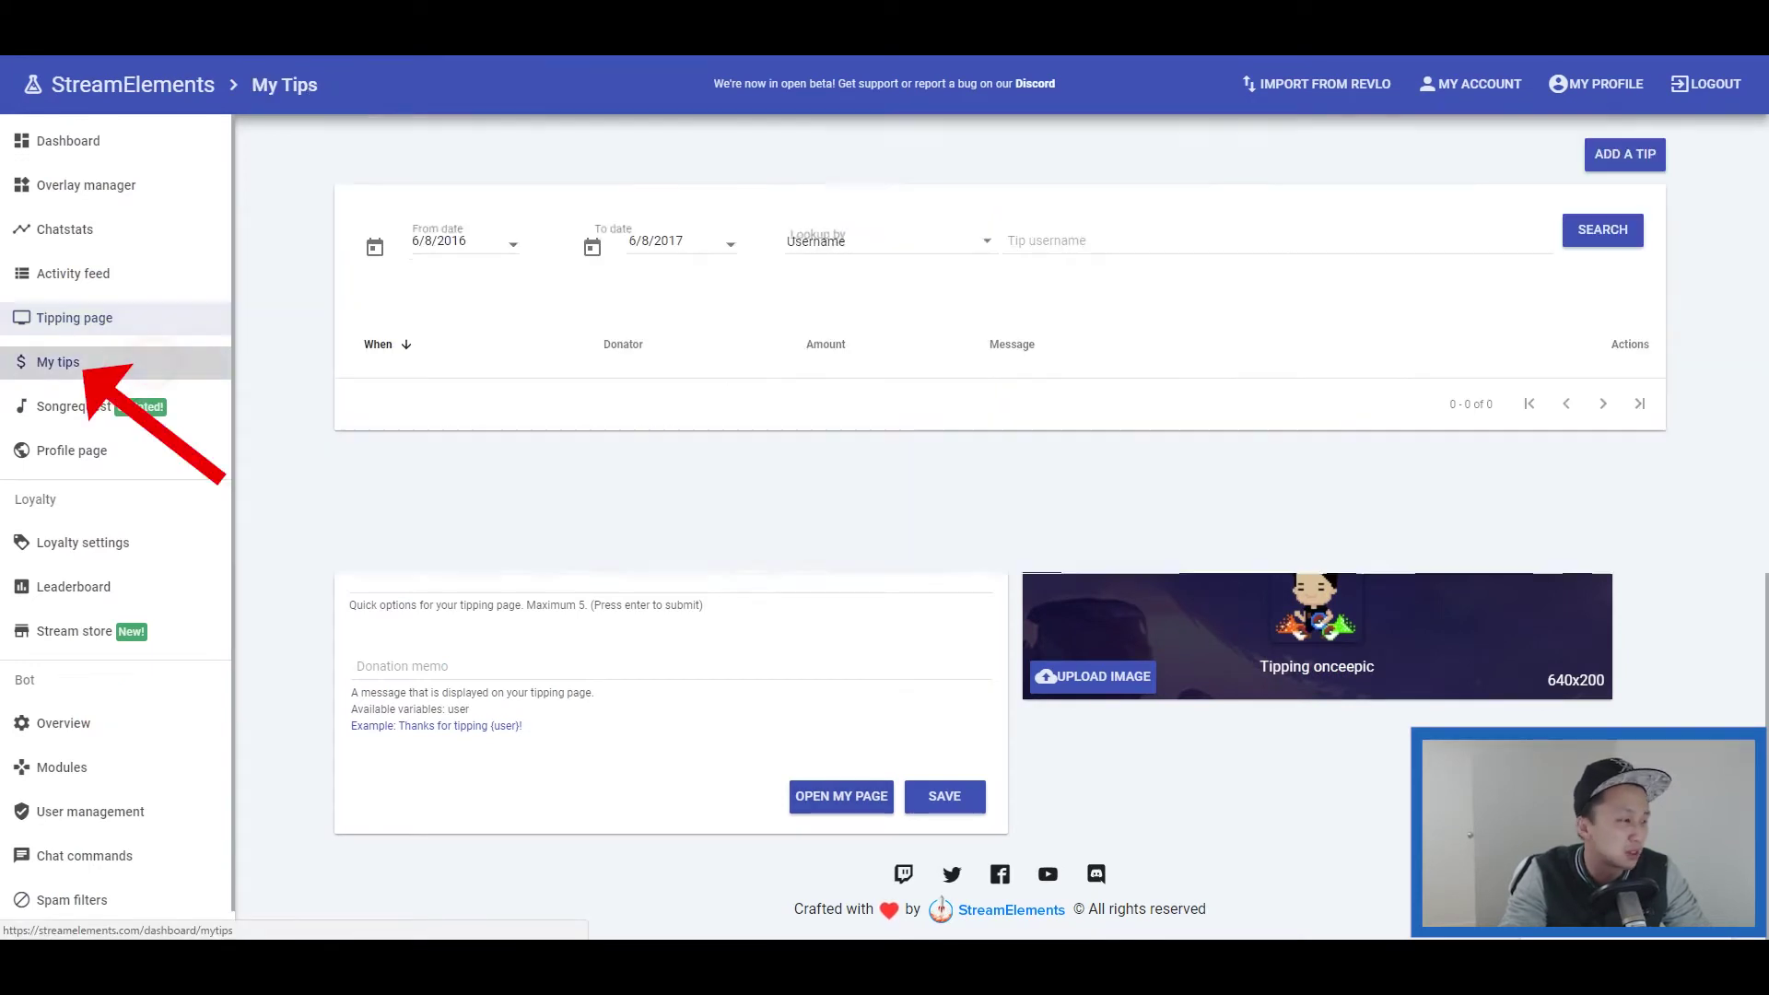
pyautogui.scroll(-4, 1000, 525)
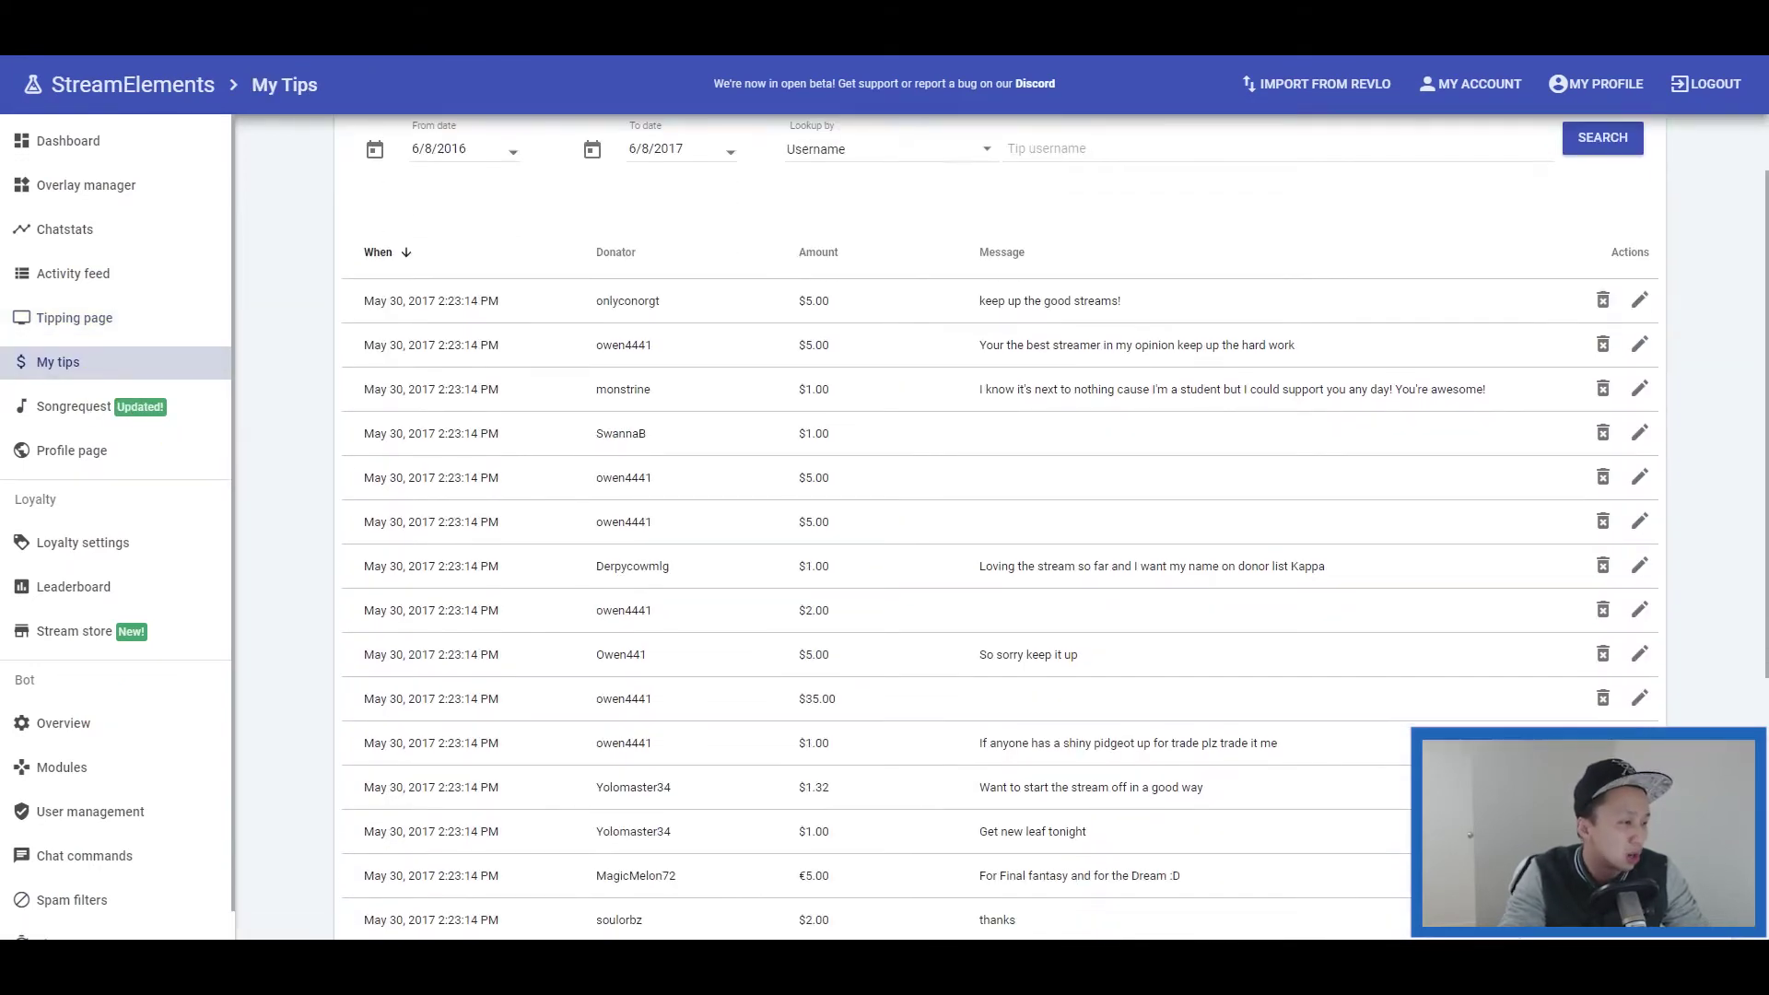
# - Look over the Songrequest page and the profile page's title and social links
pyautogui.scroll(4, 999, 525)
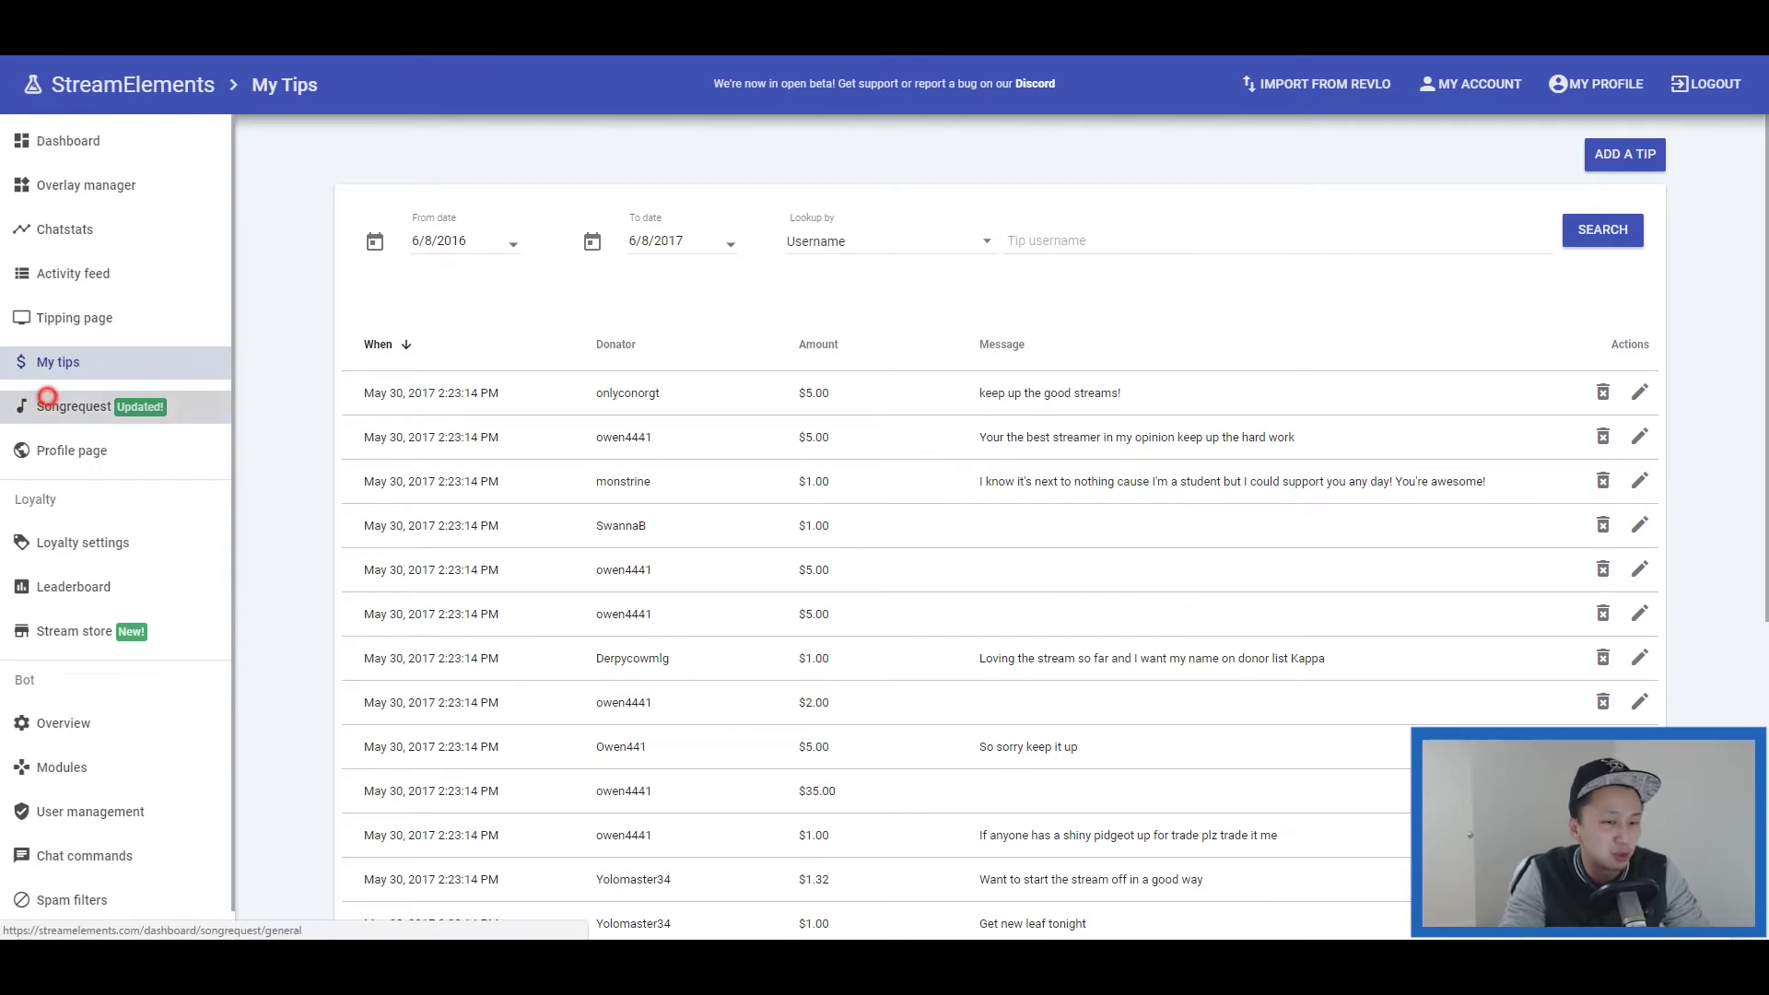
pyautogui.click(74, 406)
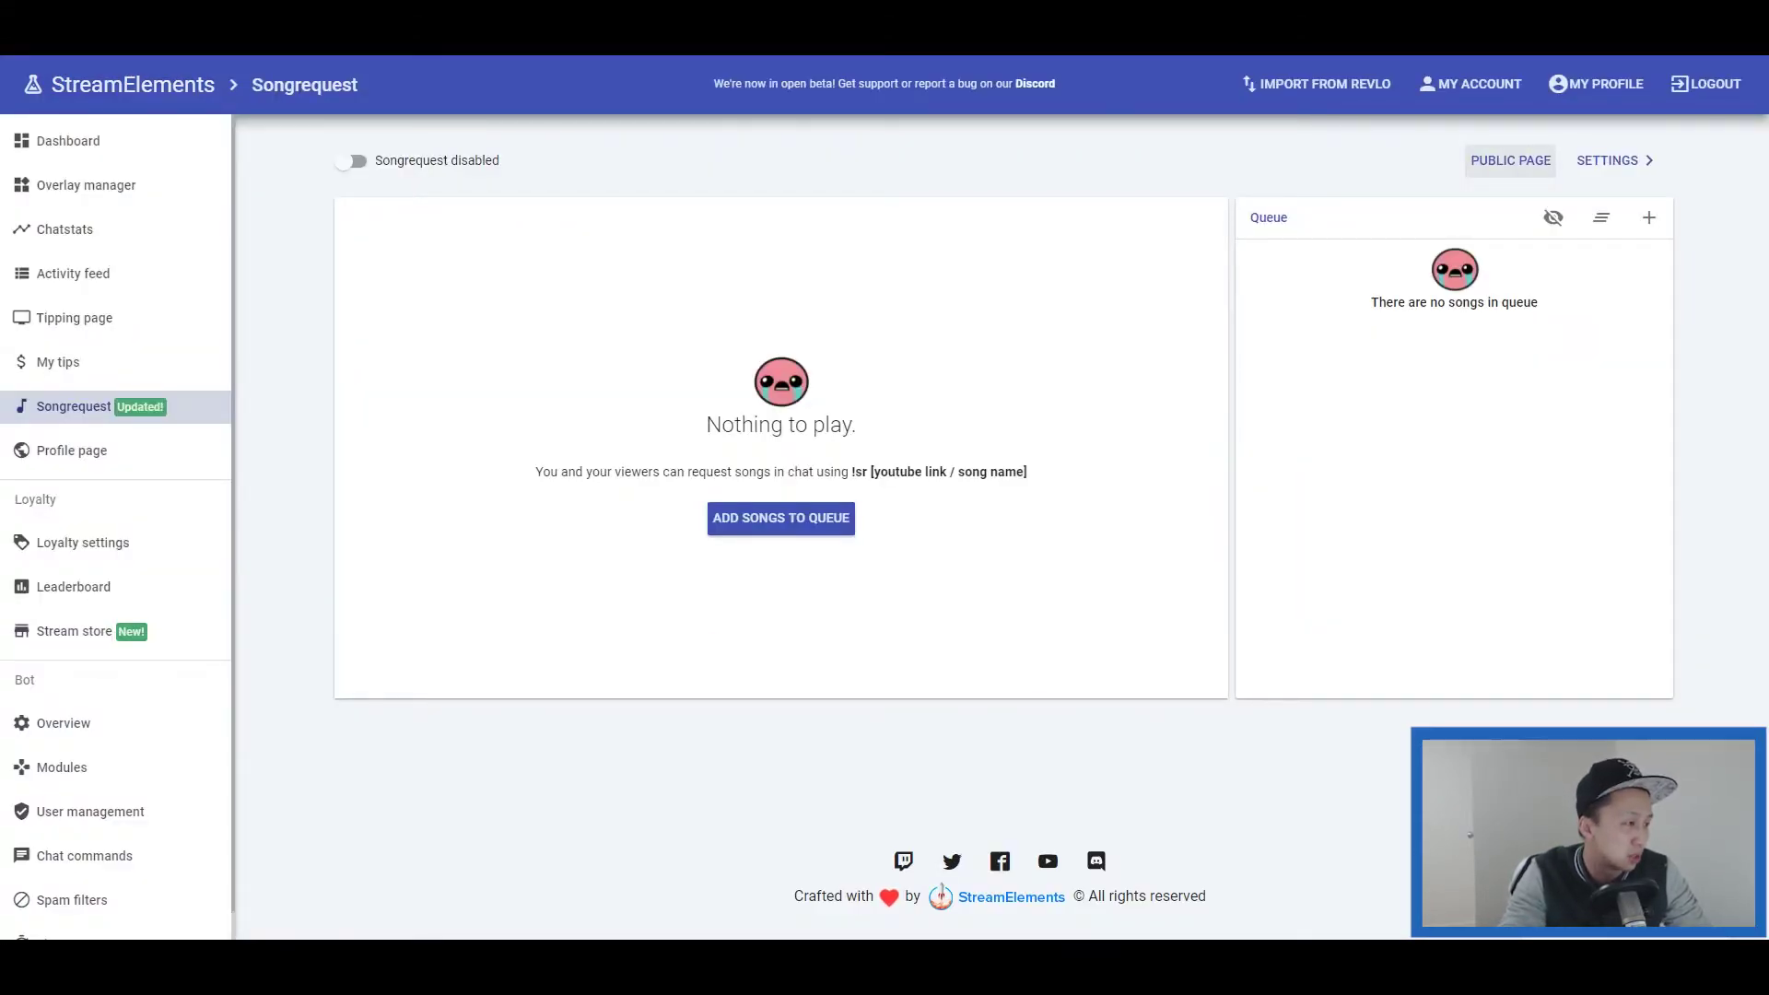
pyautogui.click(71, 450)
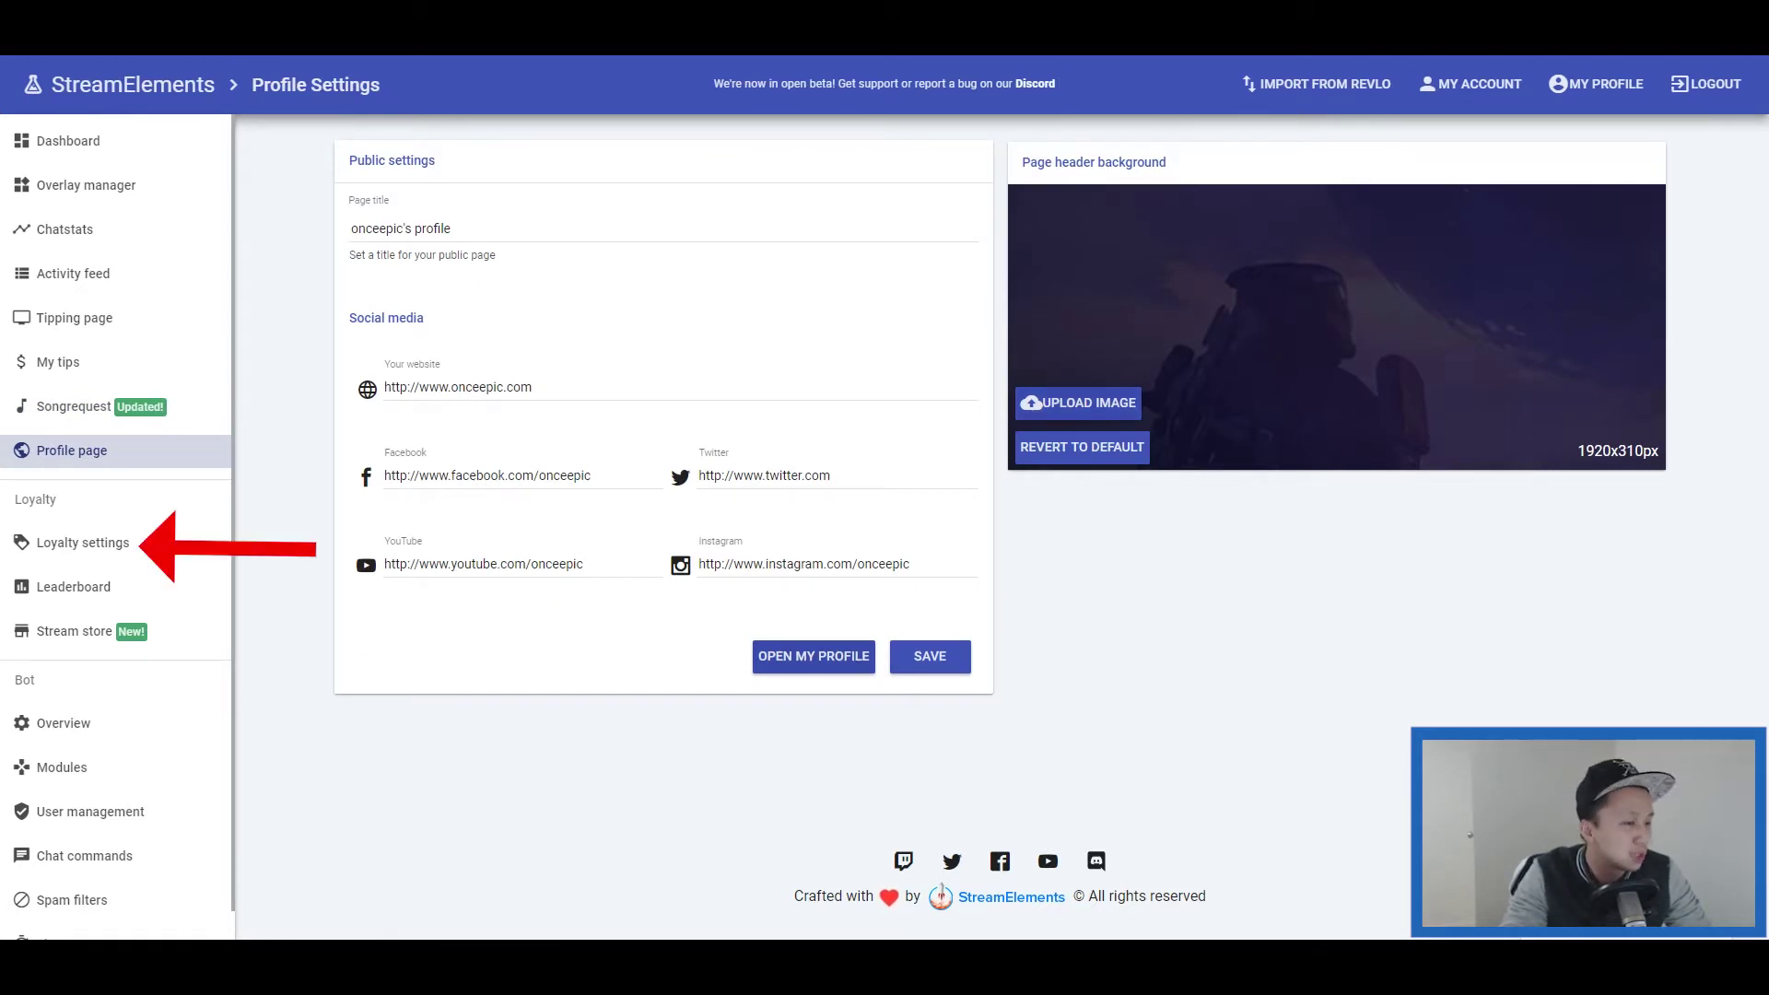
pyautogui.click(130, 542)
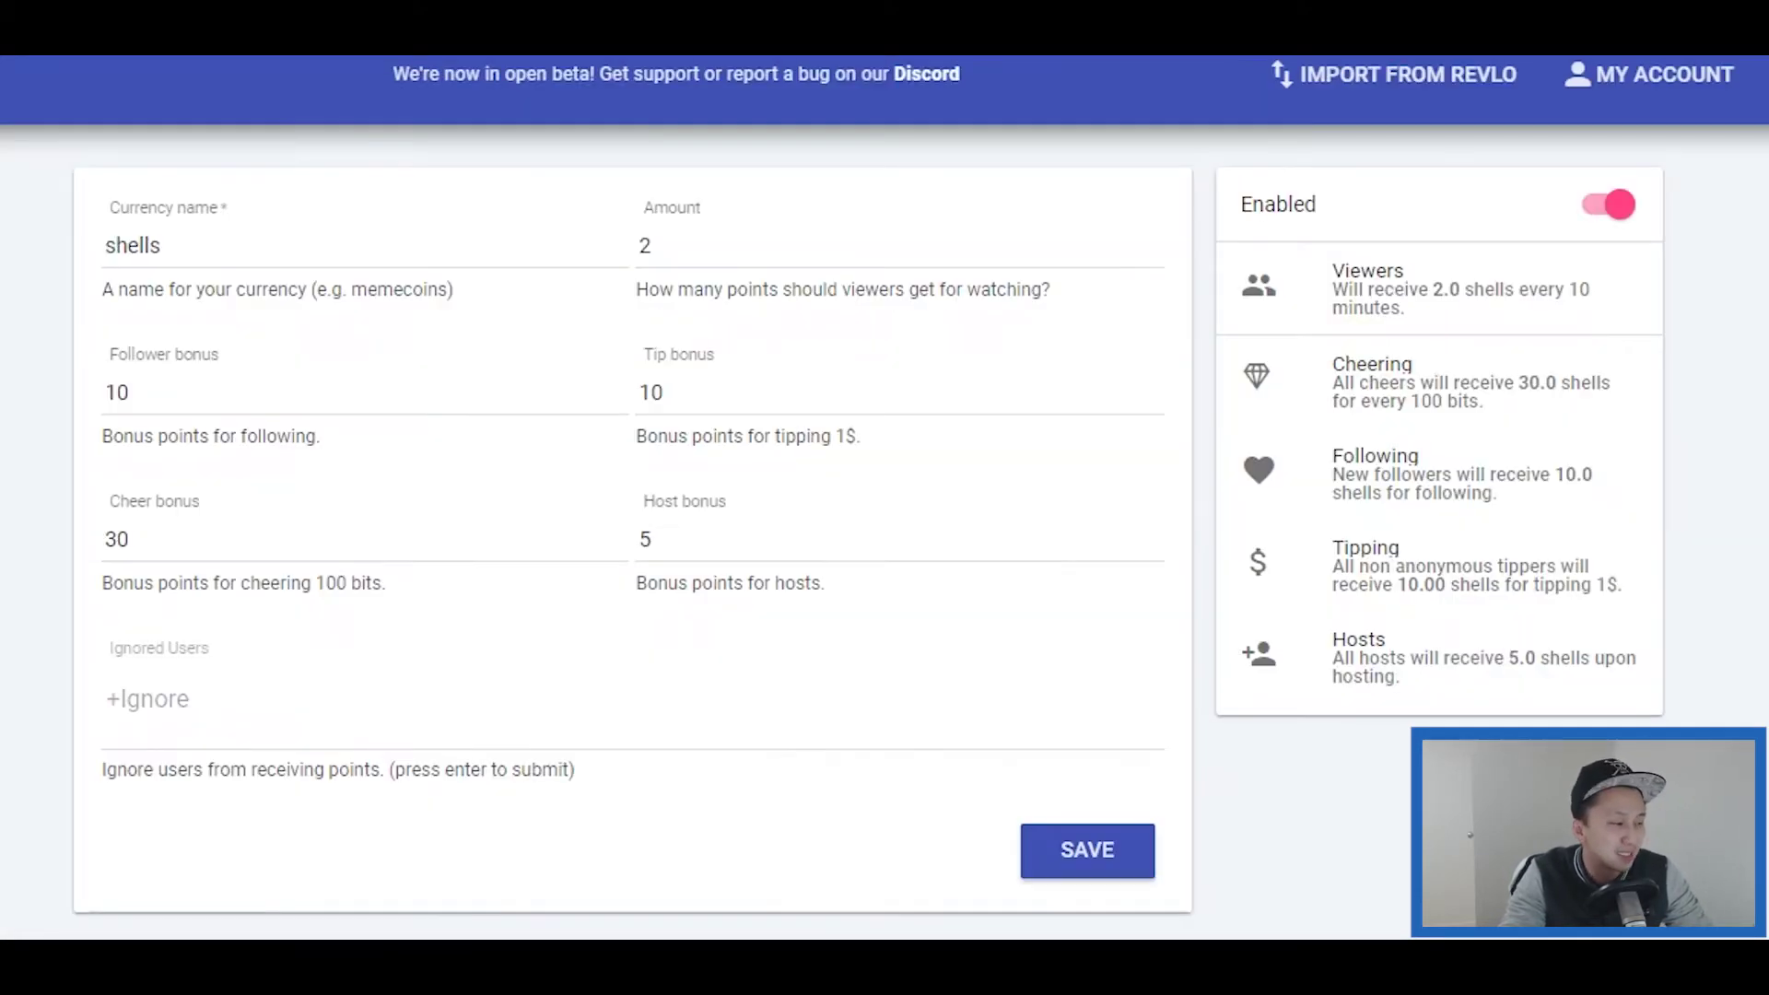
# - Review loyalty settings: currency 'shells', 2 per watch period, bonuses 10 follow, 10 tip, 30 cheer, 5 host
pyautogui.click(296, 245)
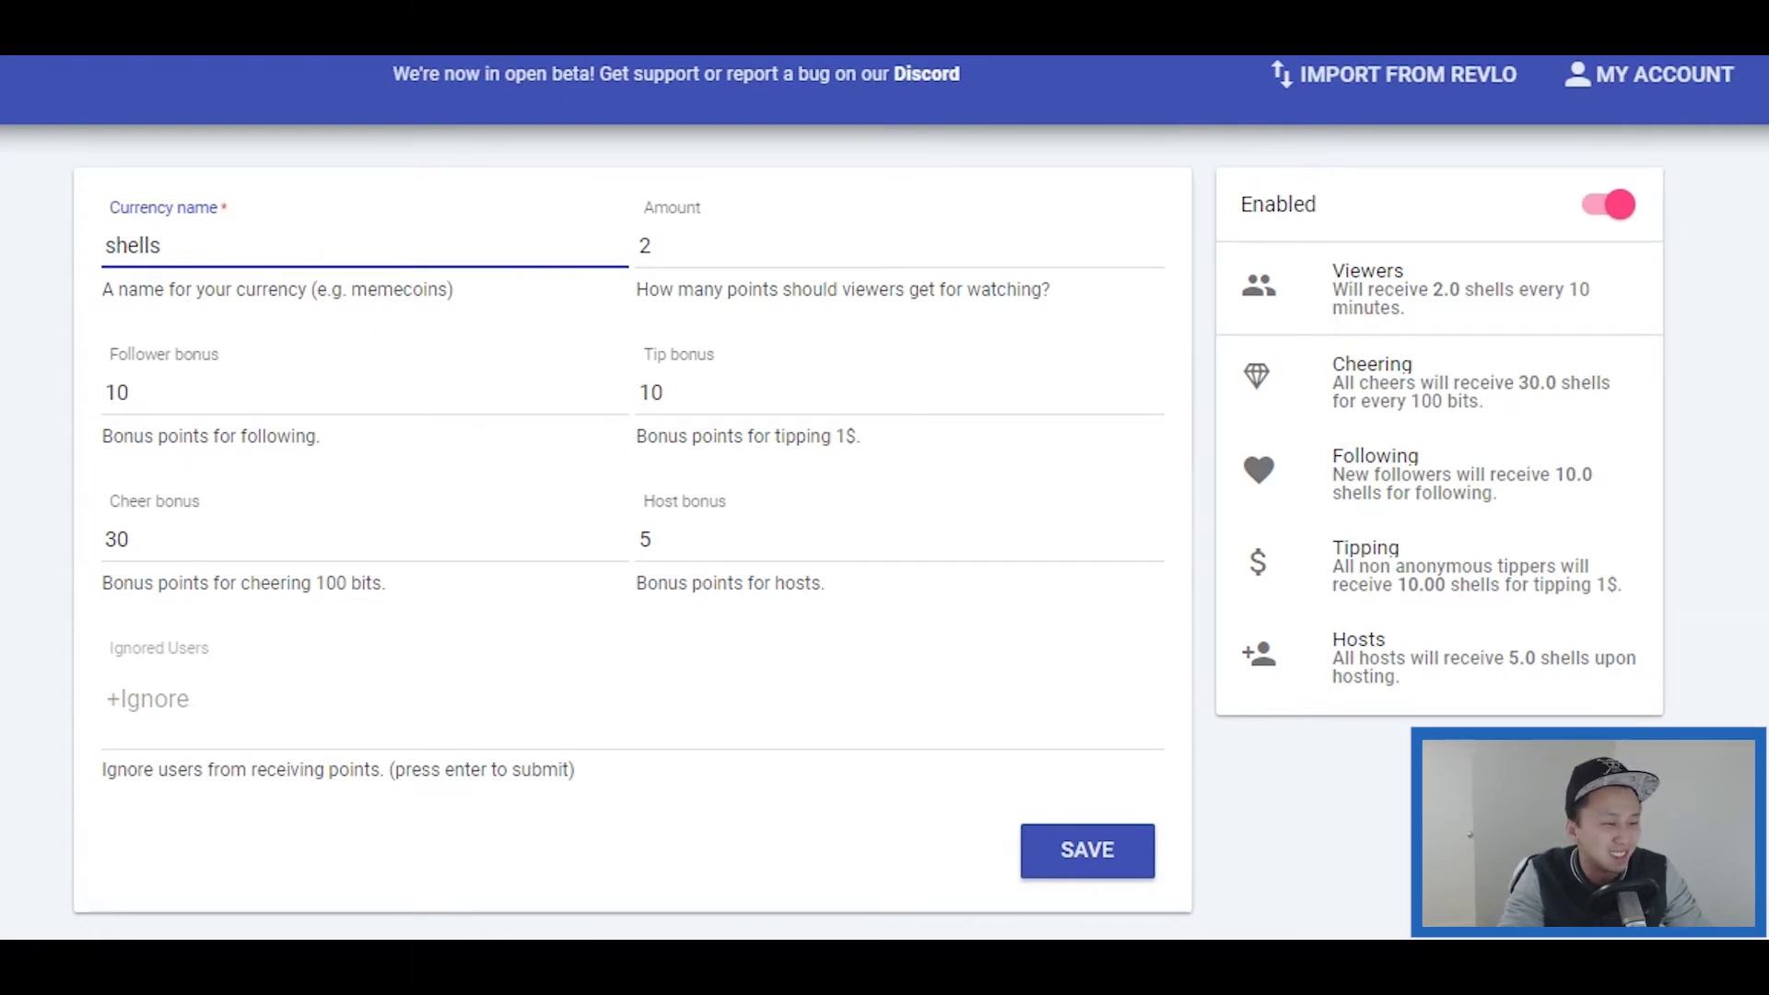
pyautogui.click(943, 263)
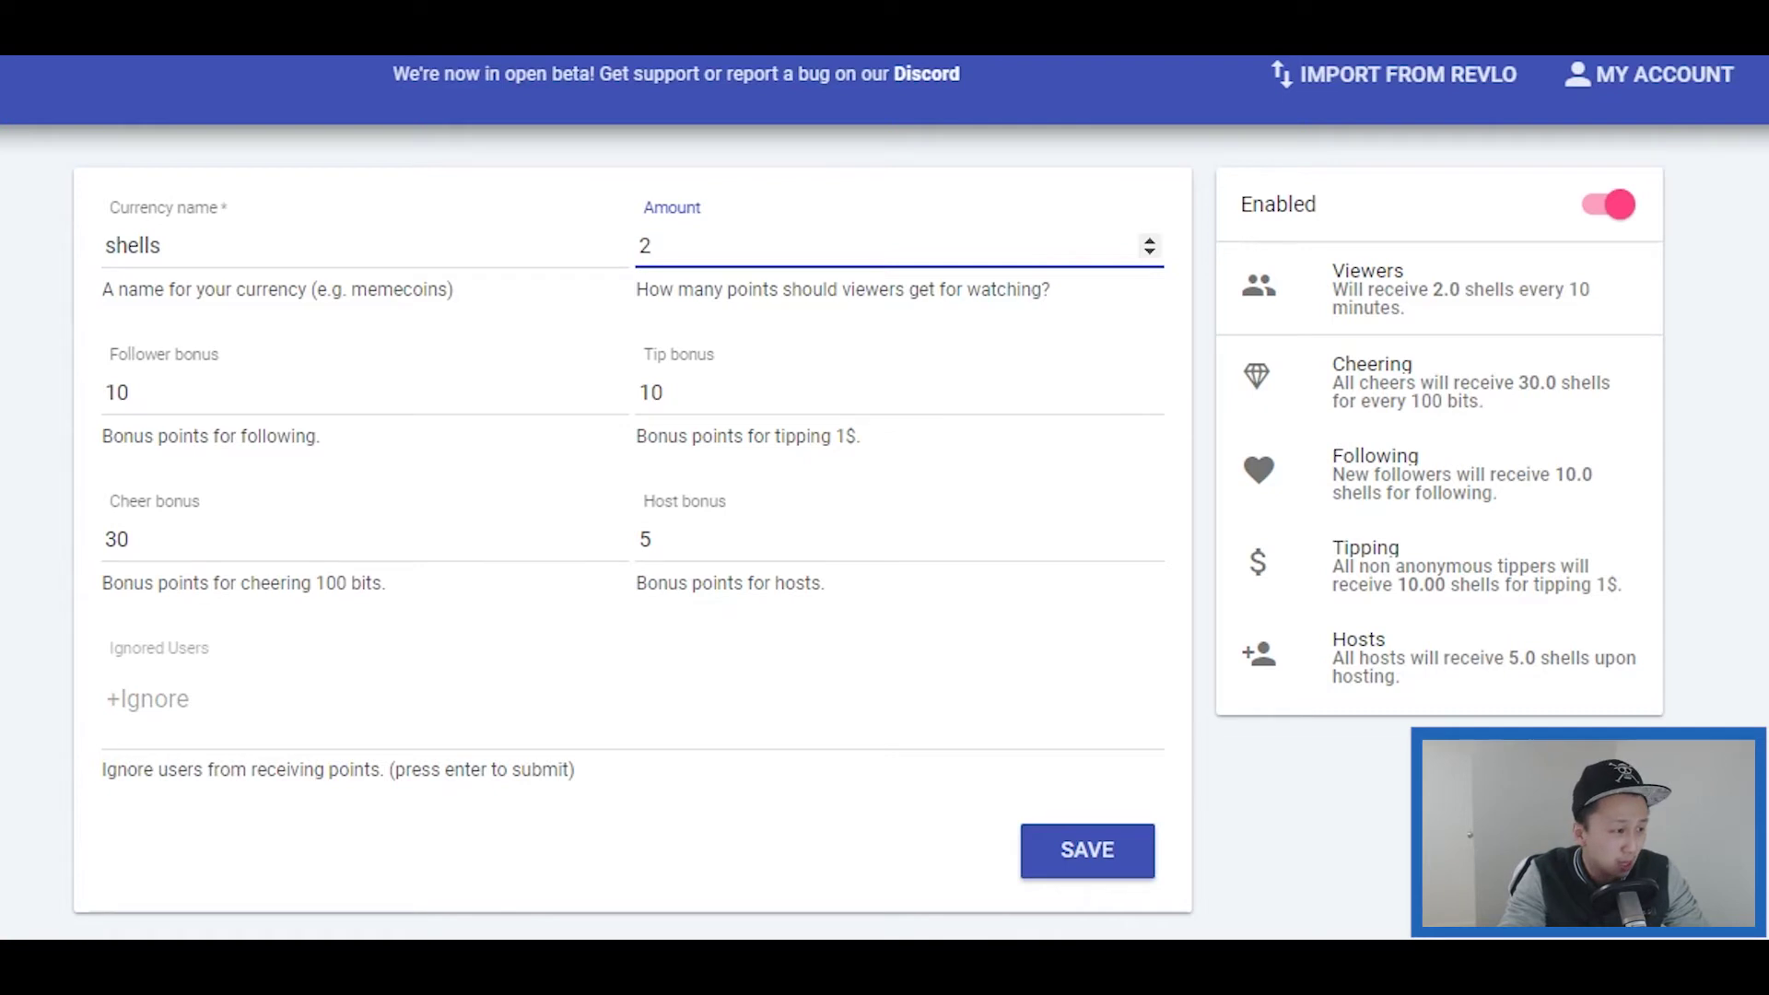
pyautogui.click(355, 389)
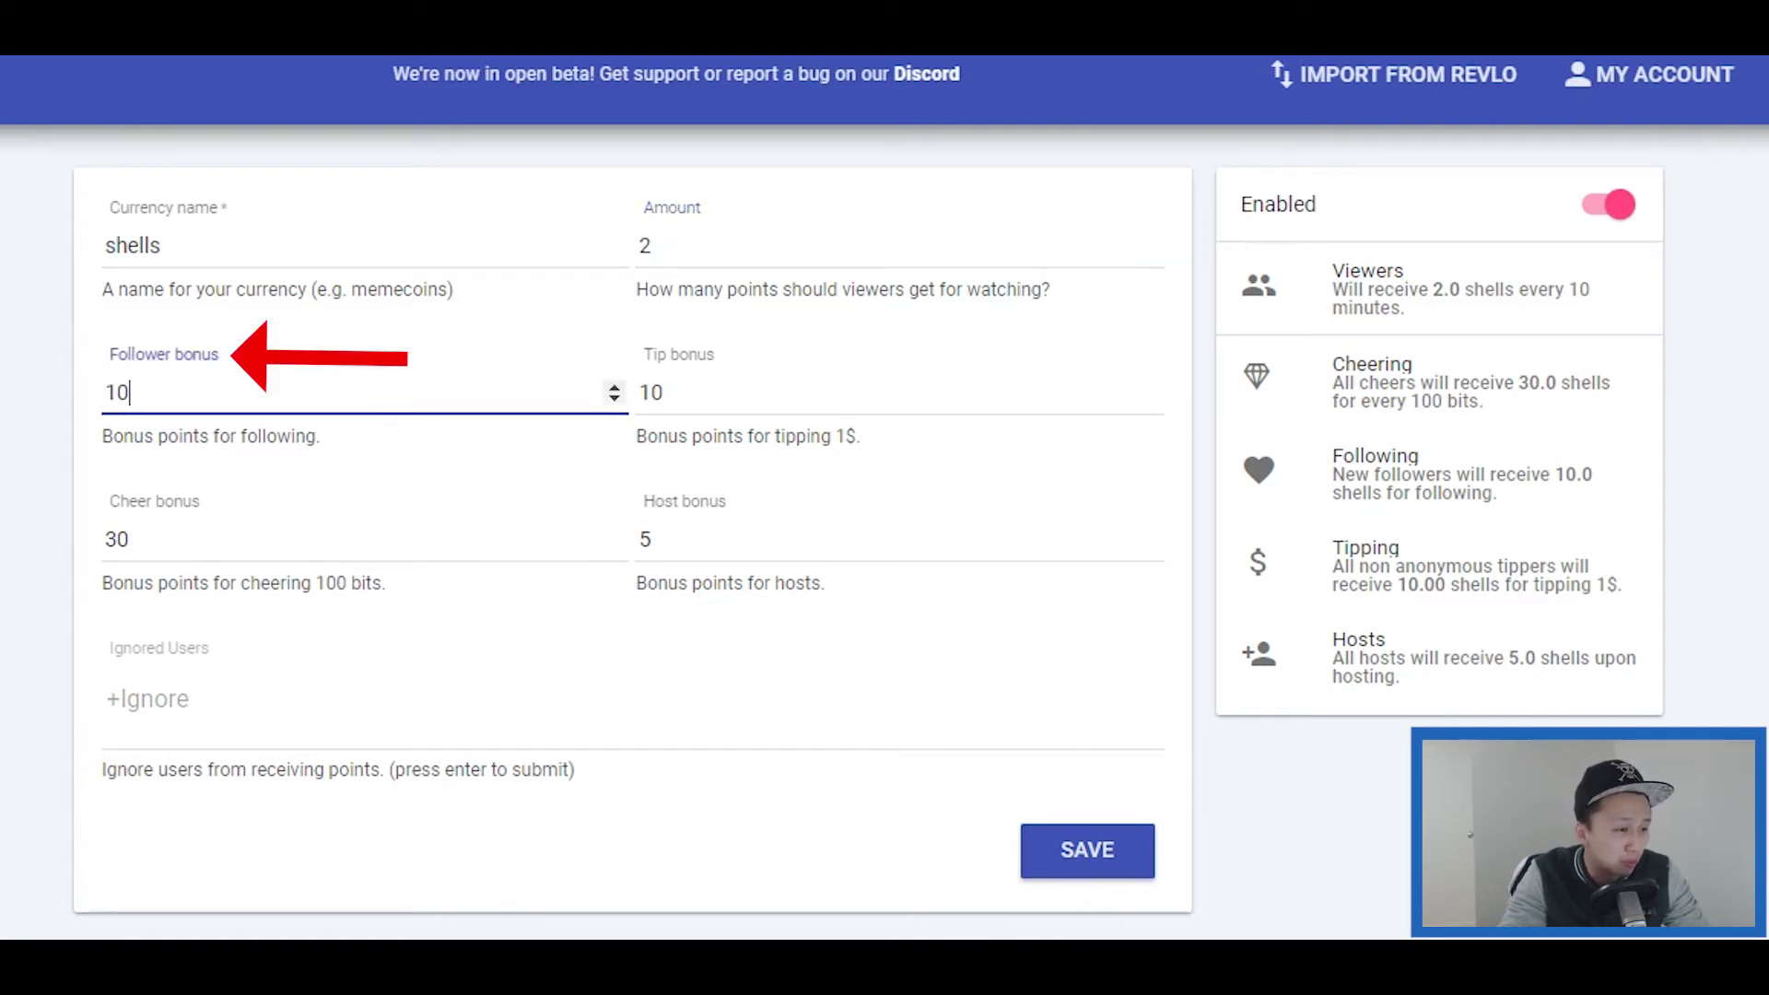
pyautogui.click(754, 385)
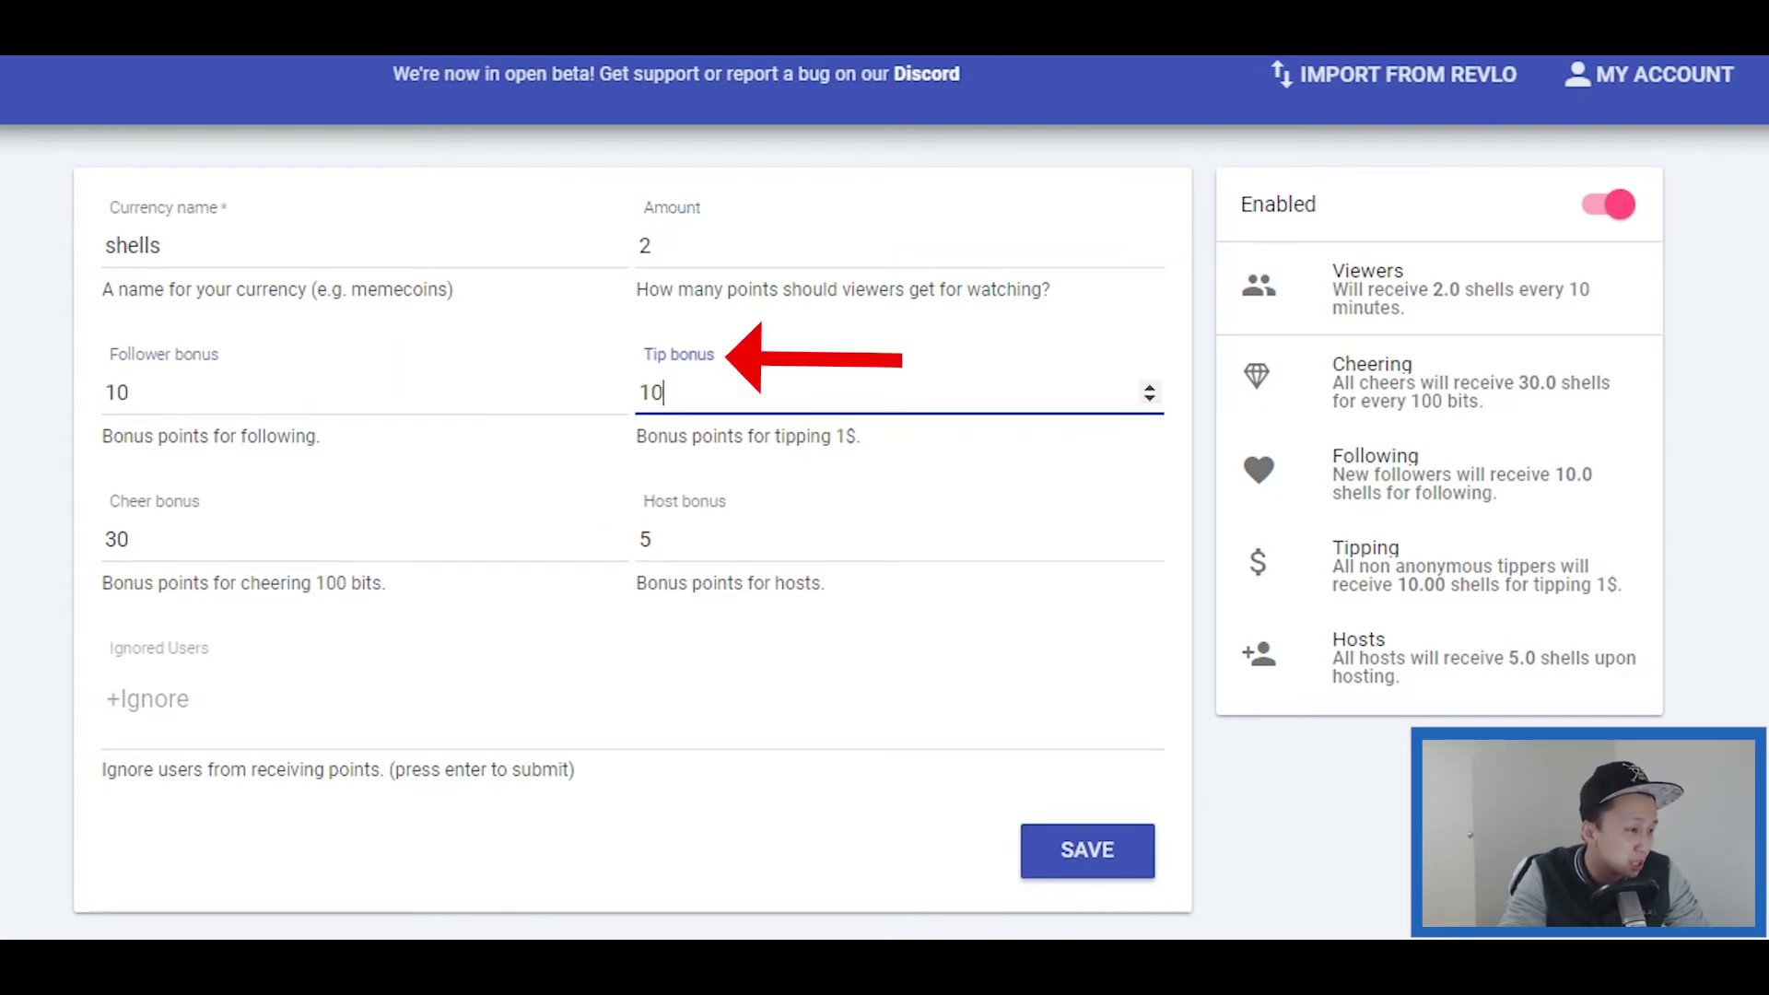
pyautogui.click(395, 539)
pyautogui.click(834, 539)
pyautogui.click(398, 725)
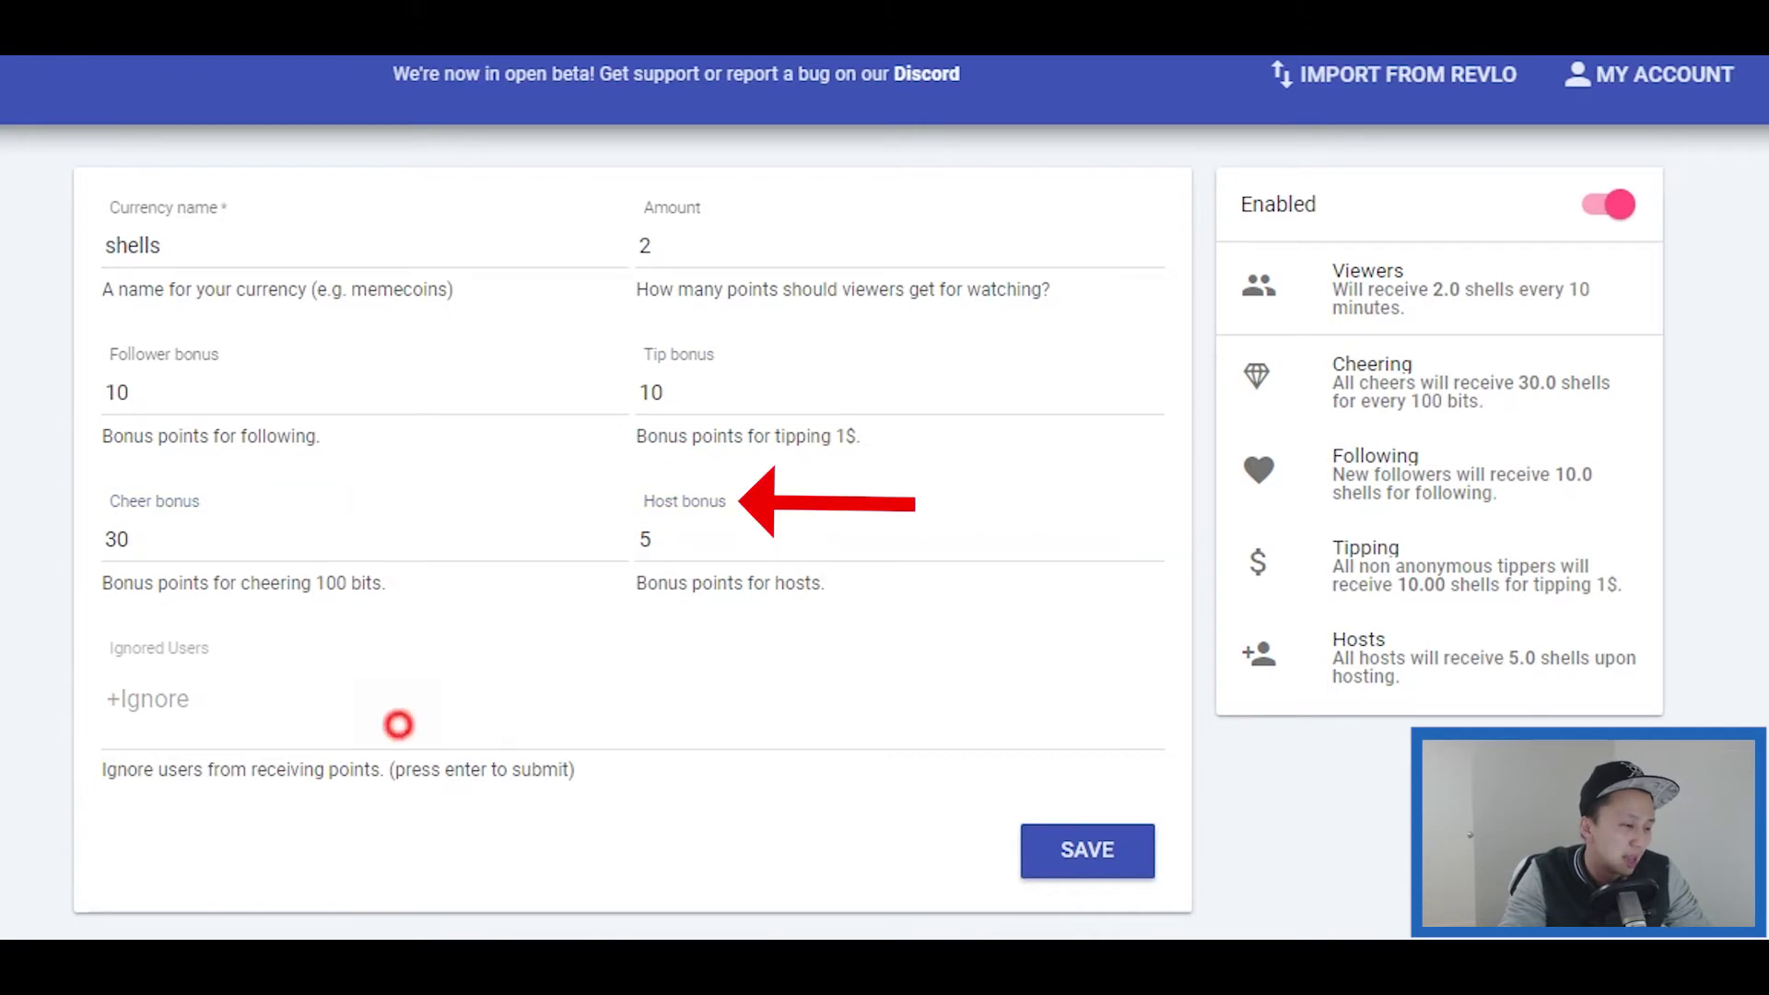
pyautogui.click(340, 735)
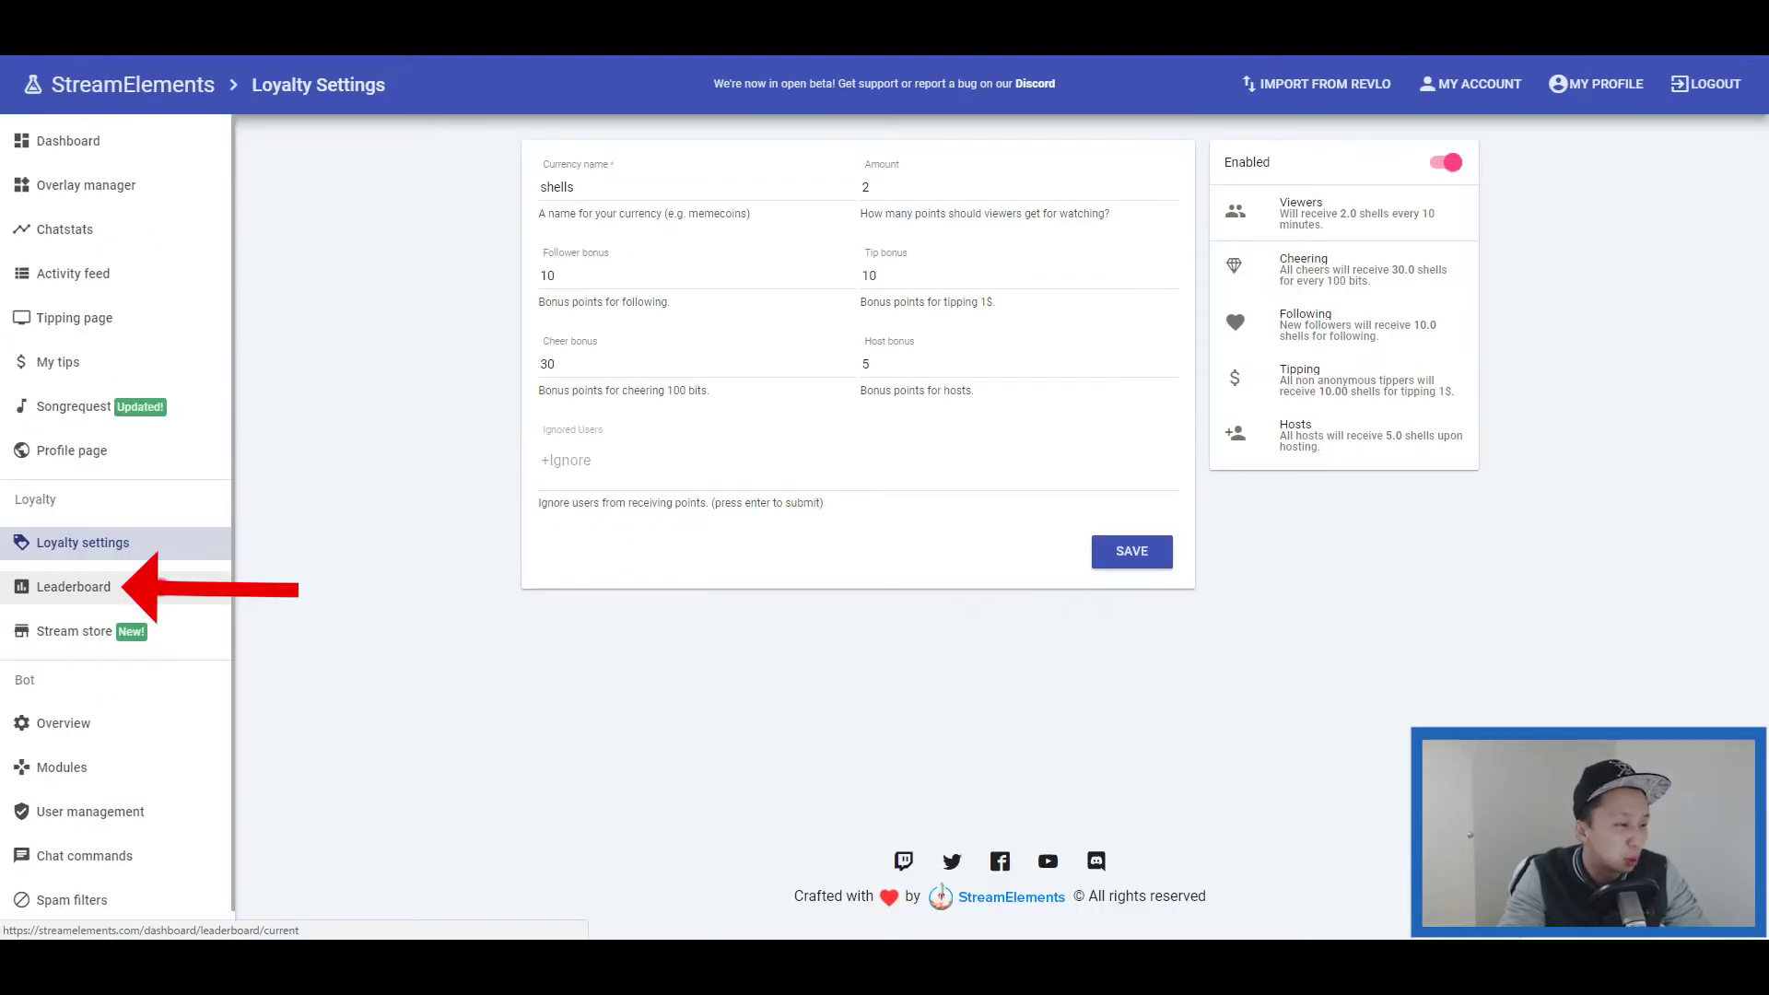
pyautogui.click(72, 586)
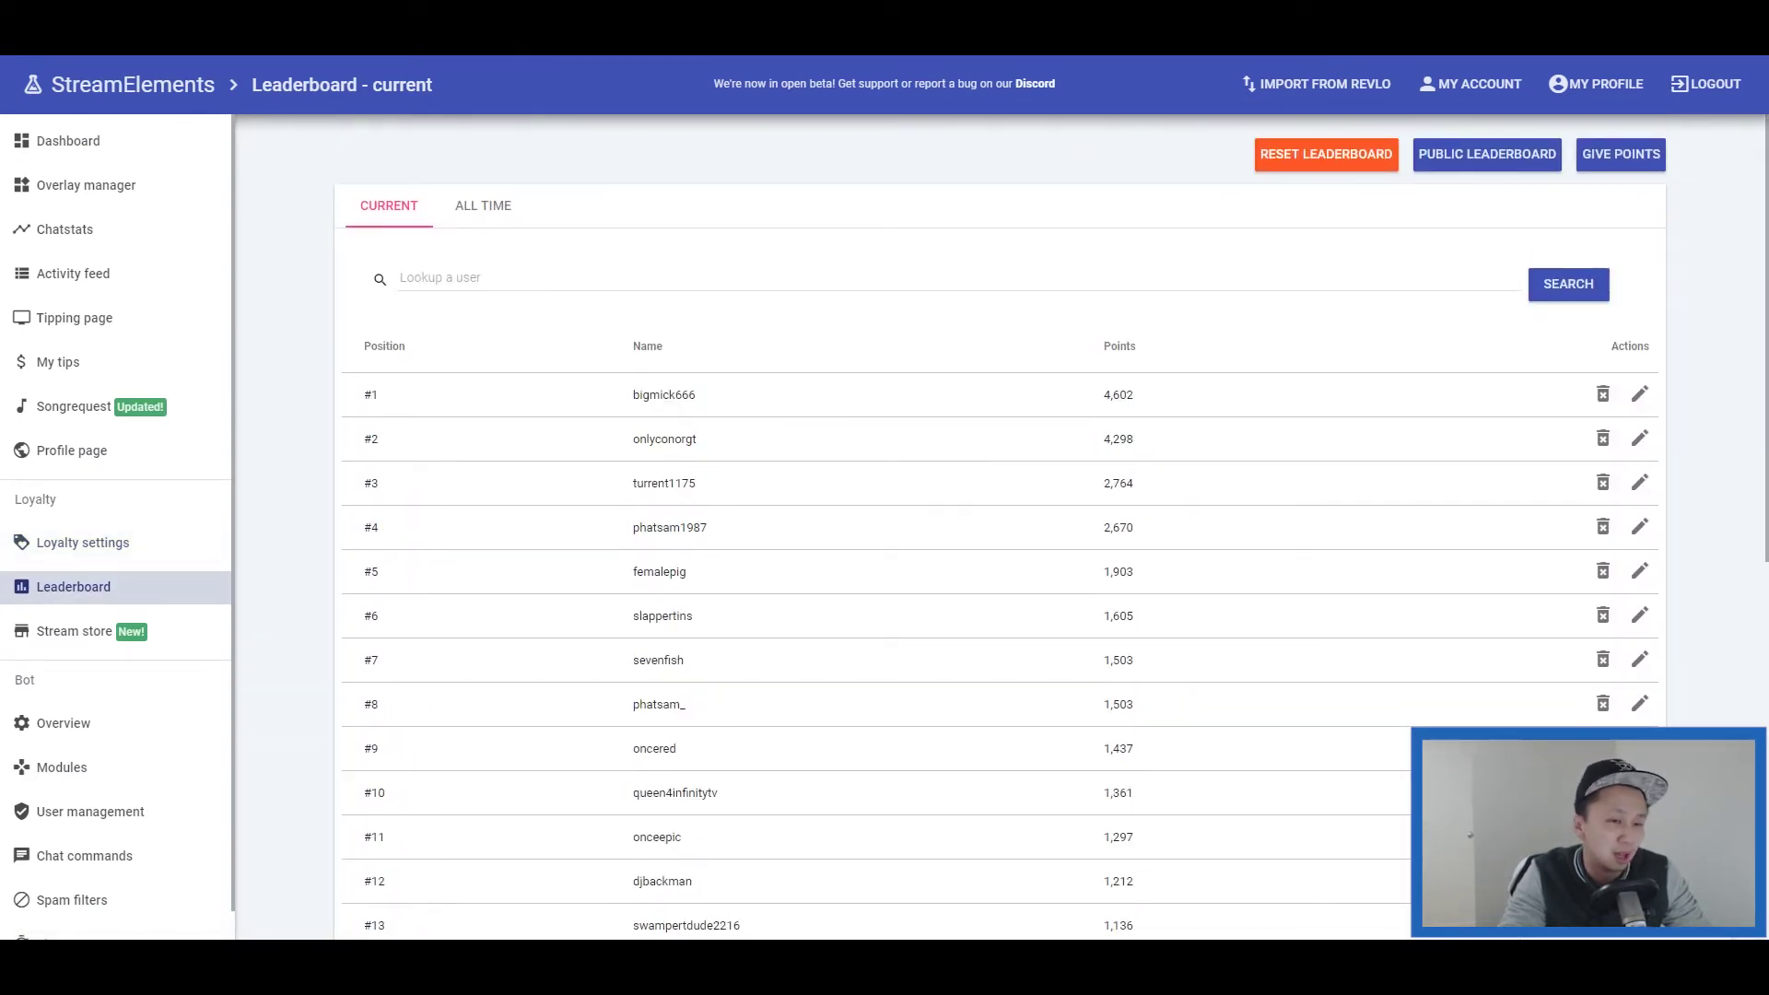
# - Send !shells in chat and confirm the bot's reply of 1637 shells, rank 8/157
pyautogui.scroll(-1, 1000, 525)
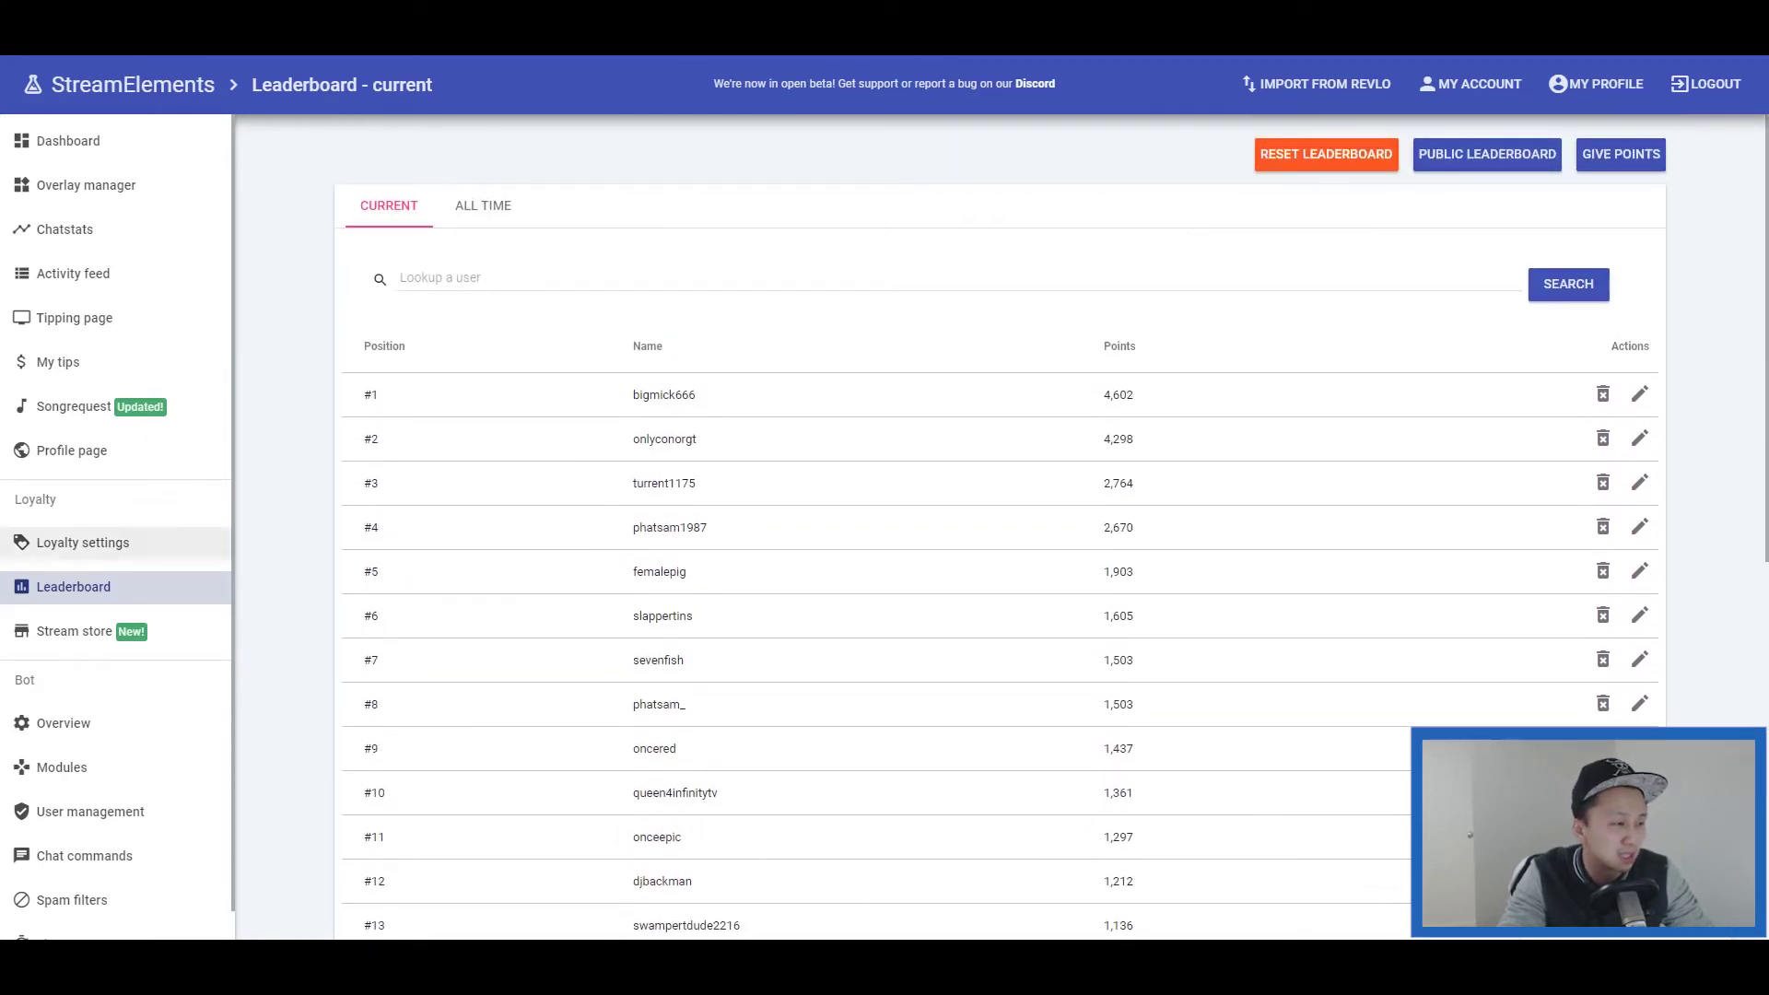
pyautogui.click(83, 542)
pyautogui.write('ls')
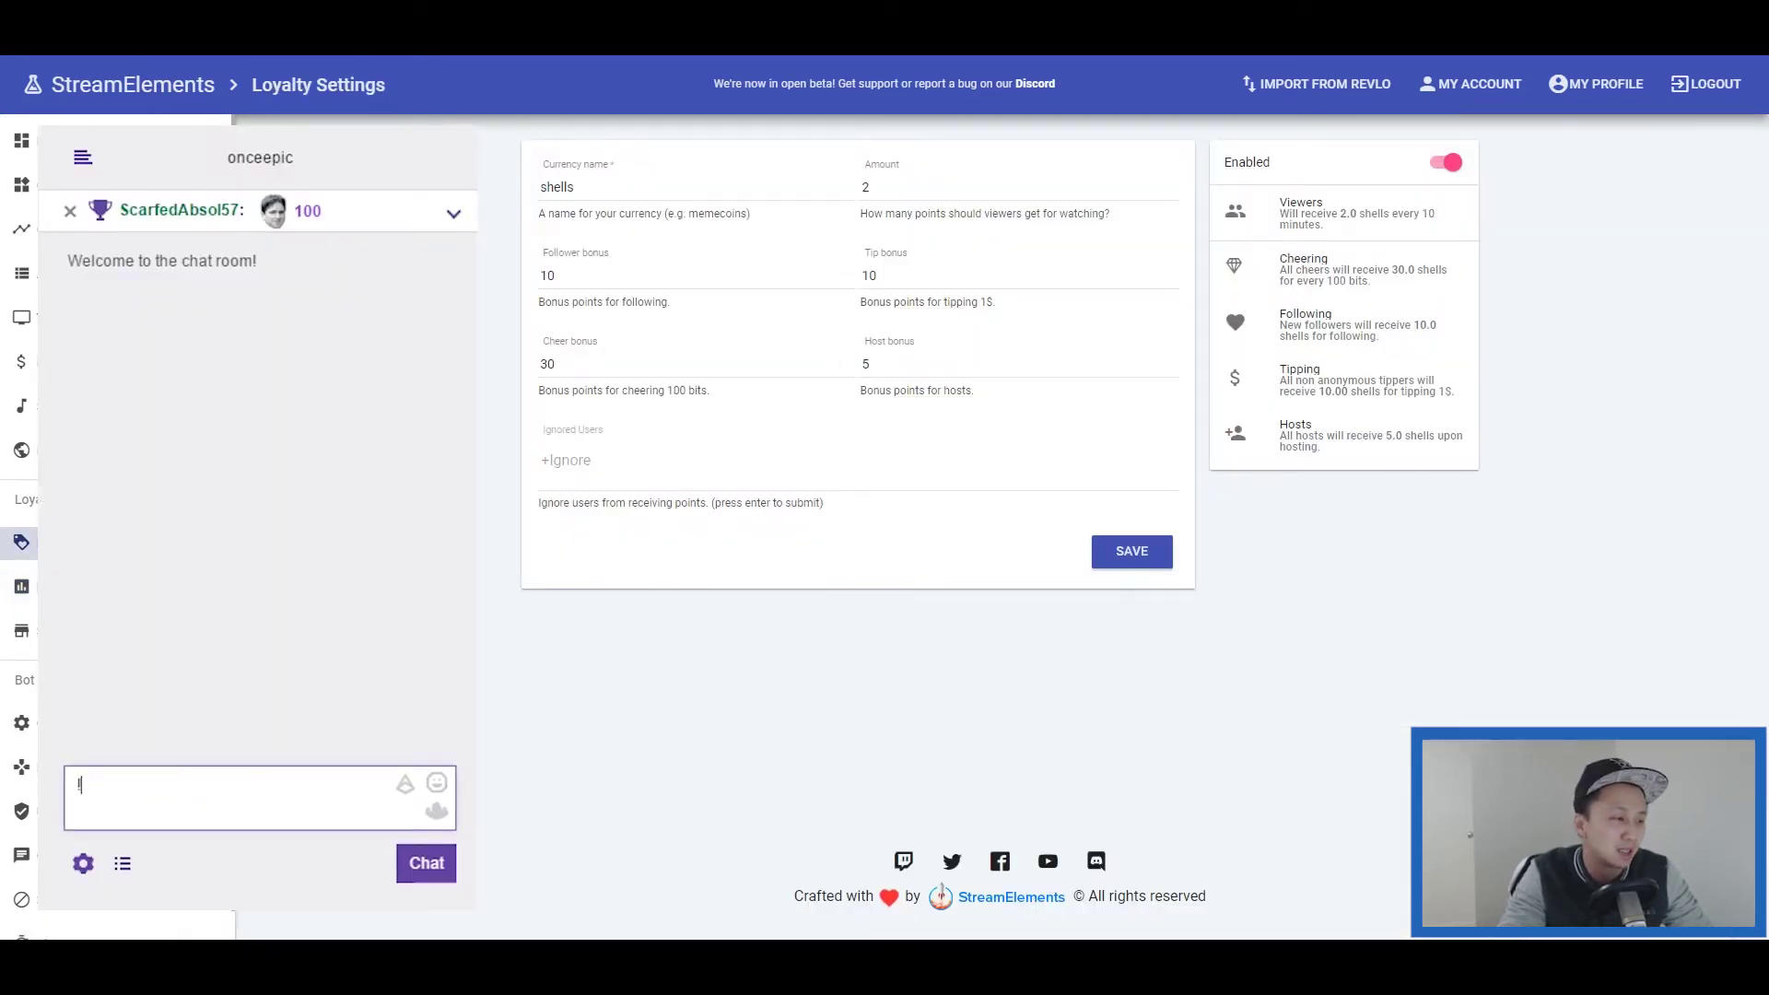
pyautogui.write('hells')
pyautogui.press('Return')
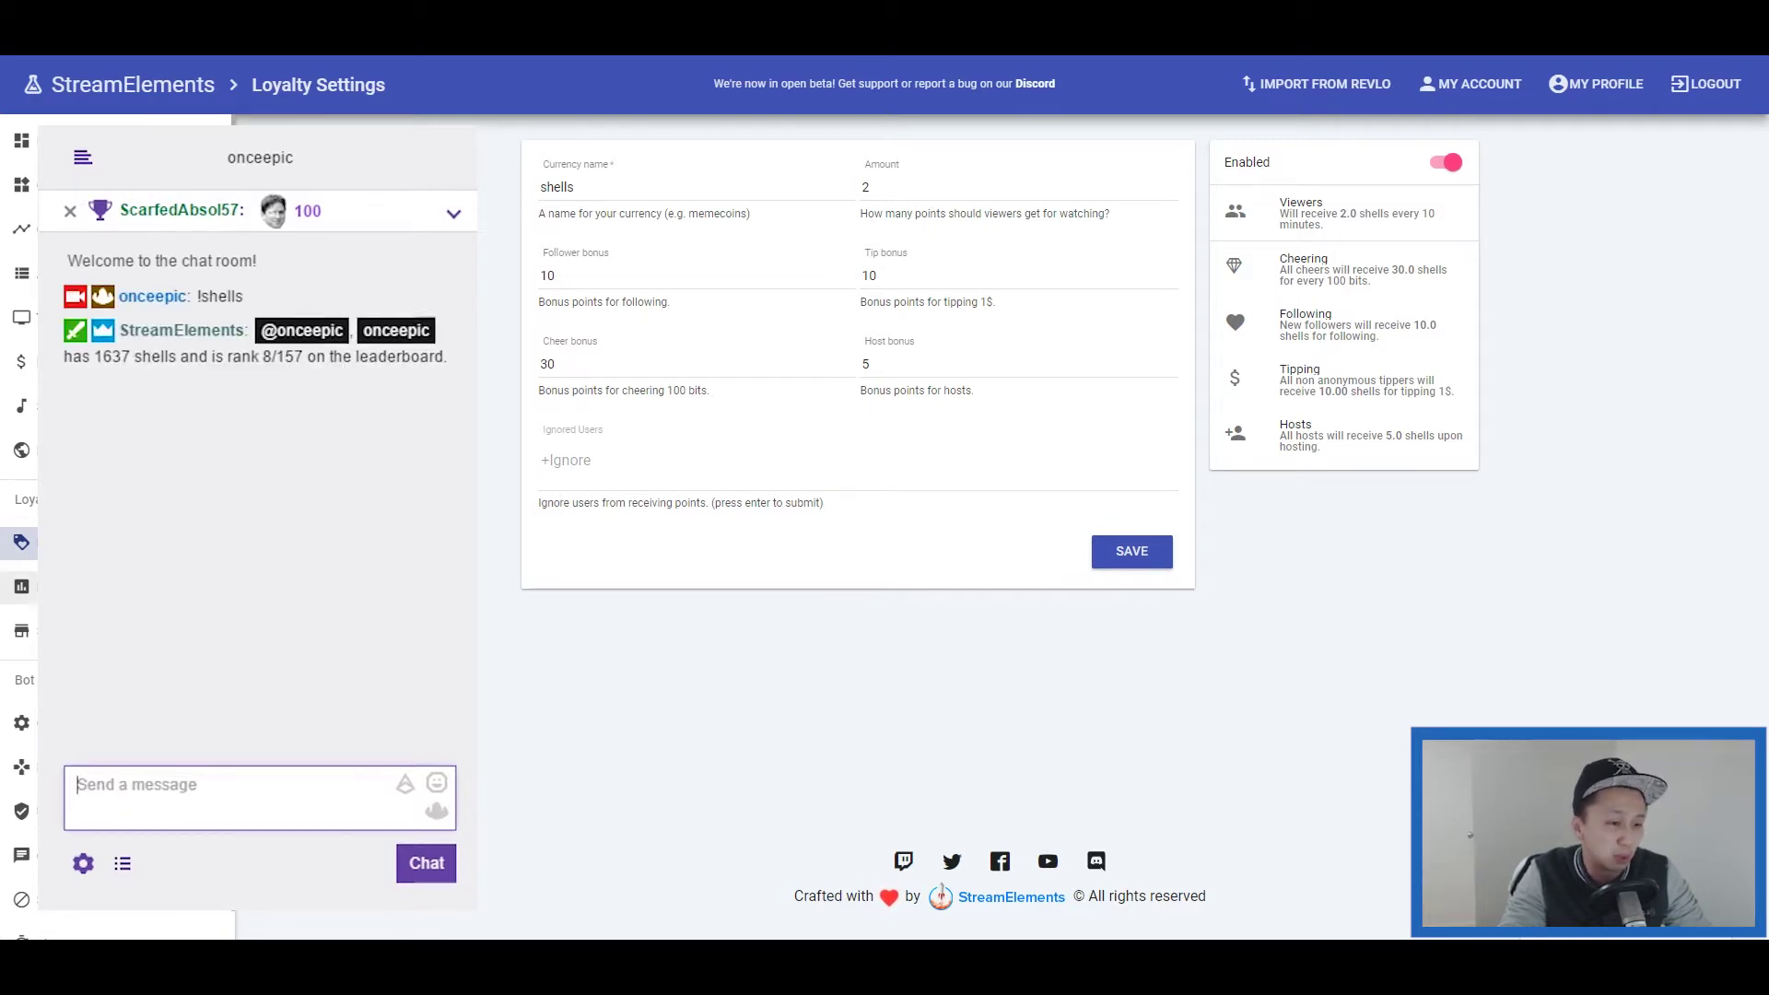
pyautogui.click(21, 587)
pyautogui.moveTo(131, 357); pyautogui.dragTo(445, 359)
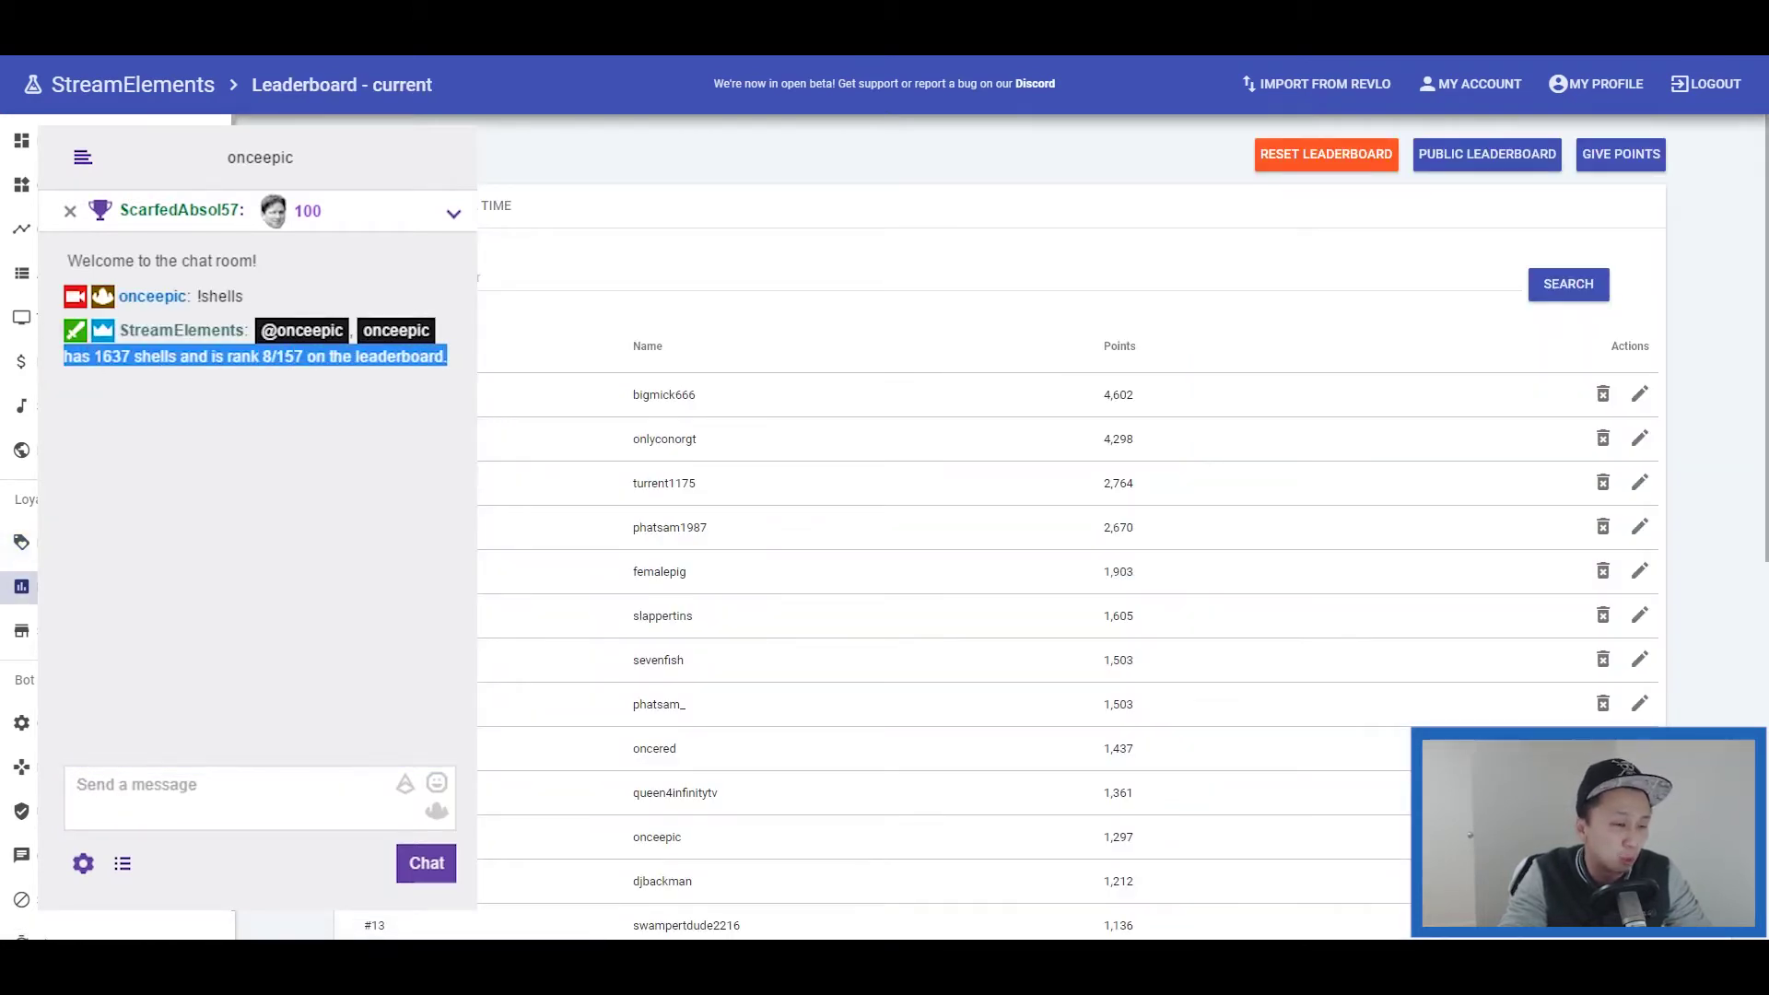
pyautogui.click(413, 396)
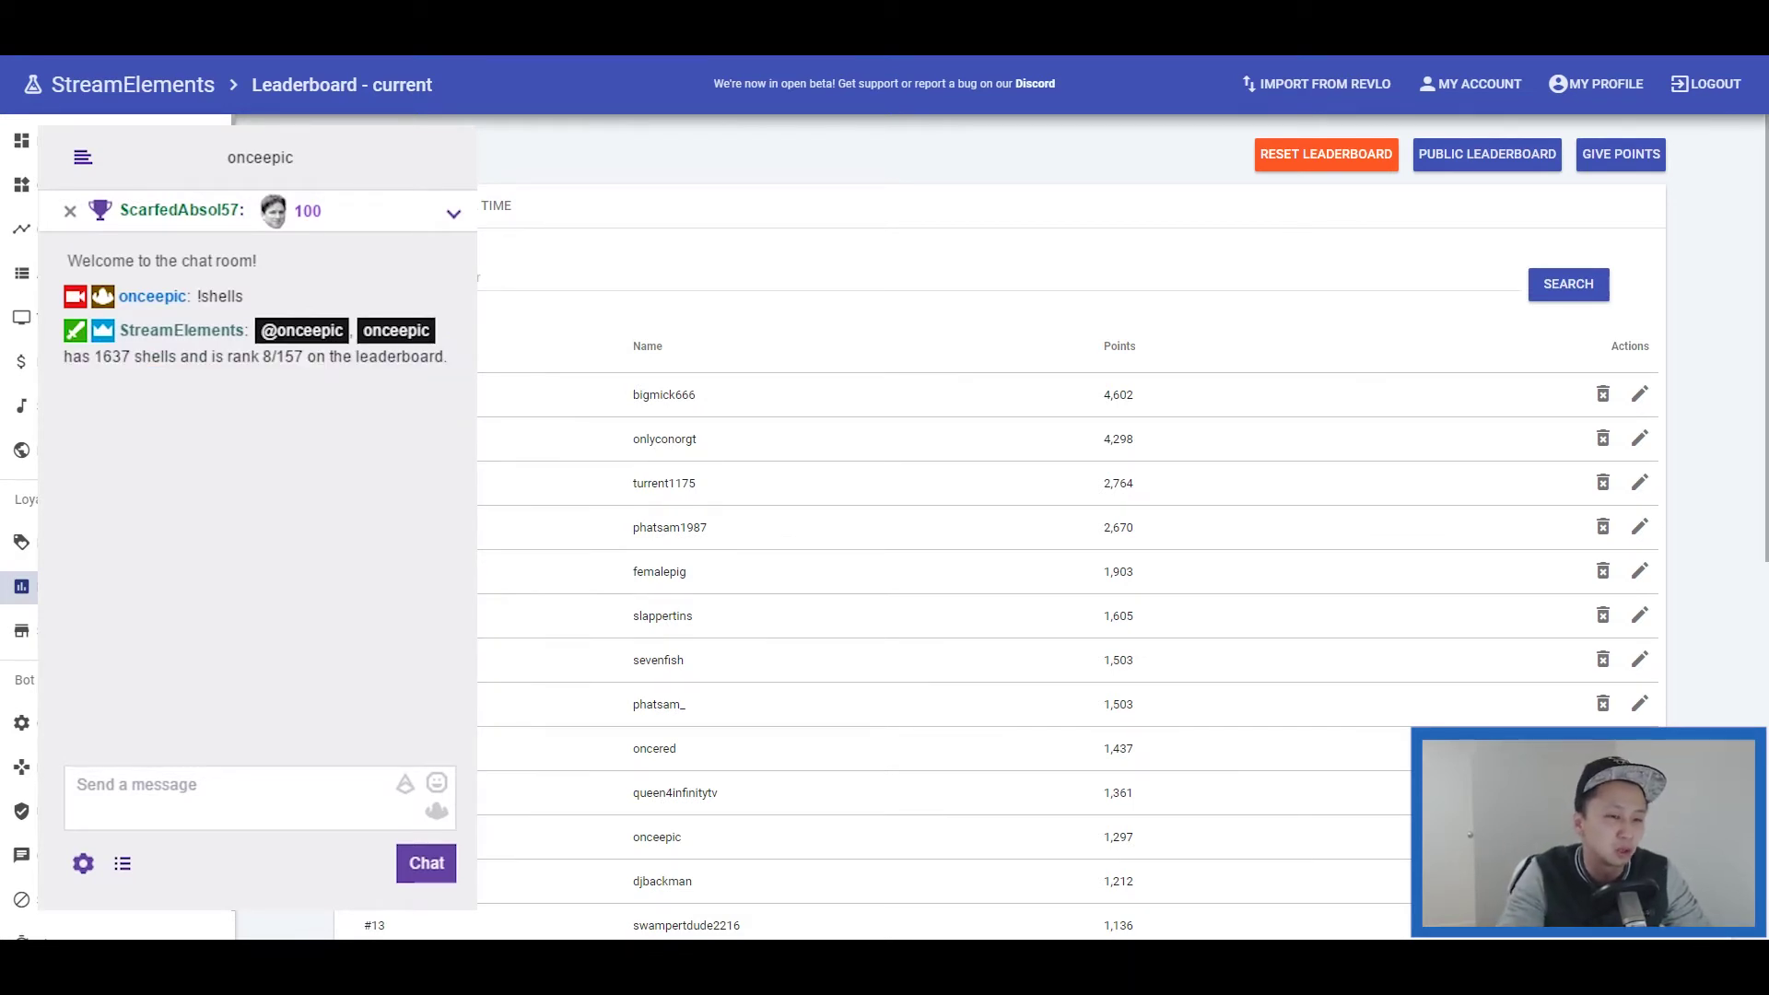
pyautogui.hotkey('alt', 'Tab')
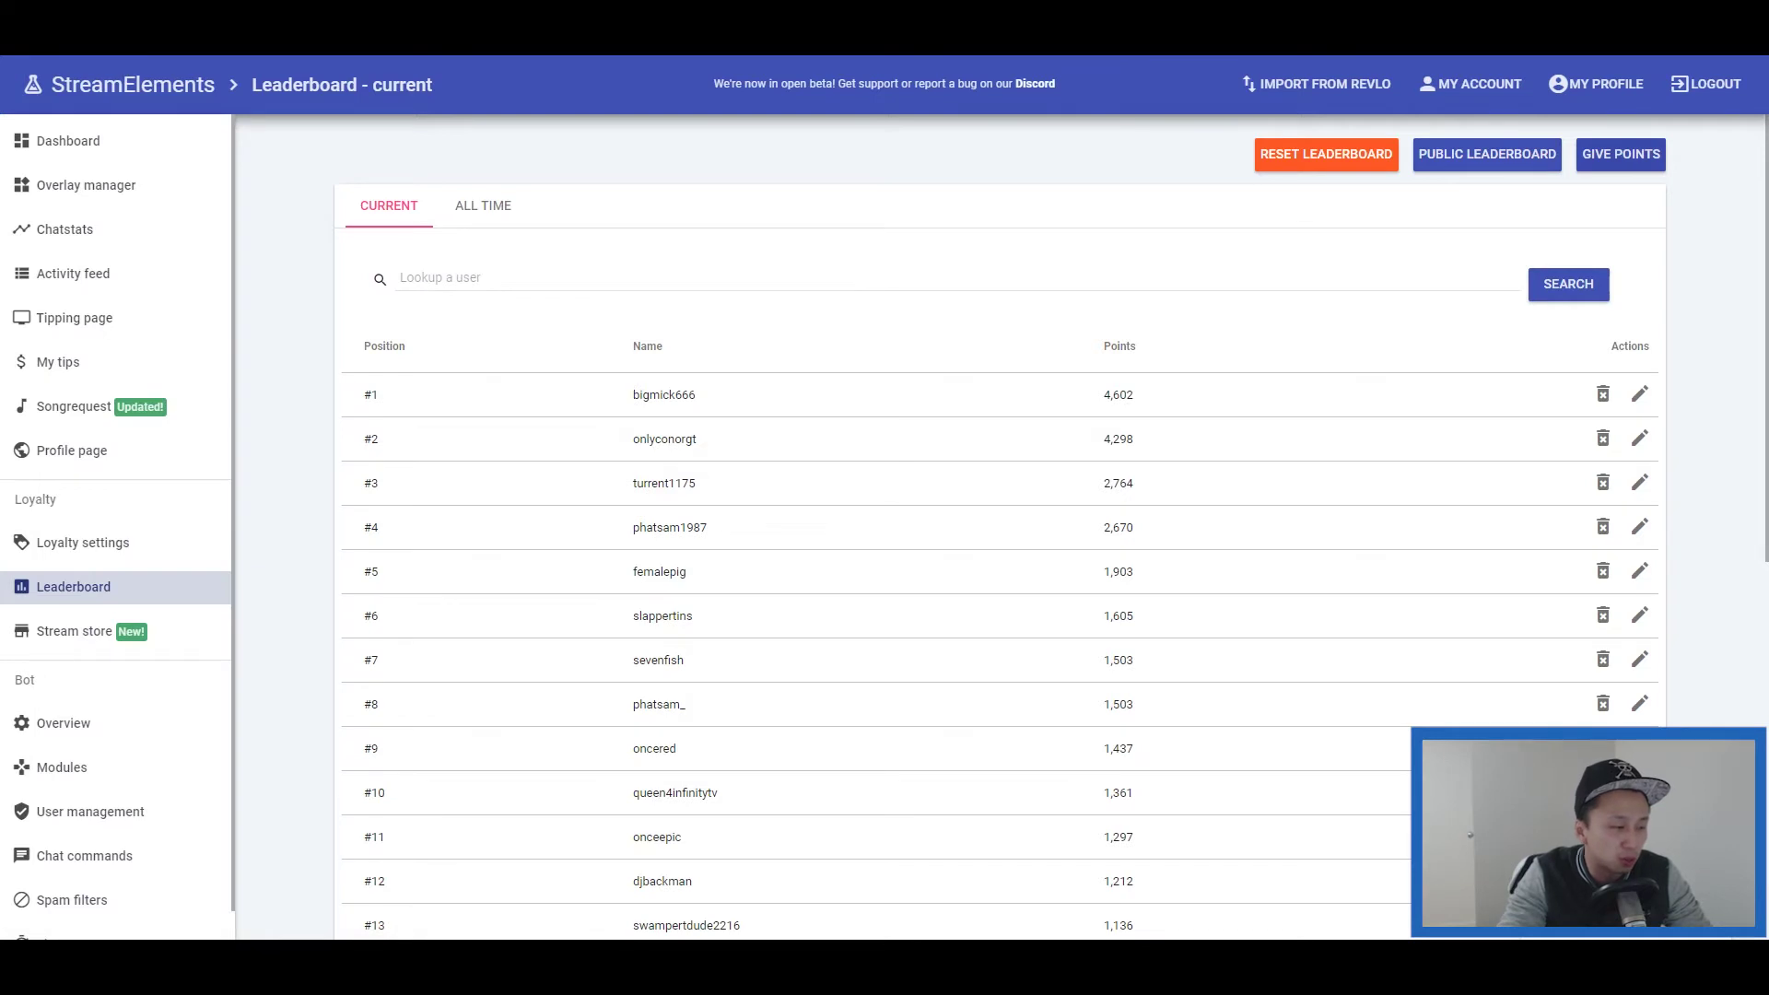
# - Award 100 points to the streamer's own account through the Give points form
pyautogui.click(1621, 154)
pyautogui.click(801, 483)
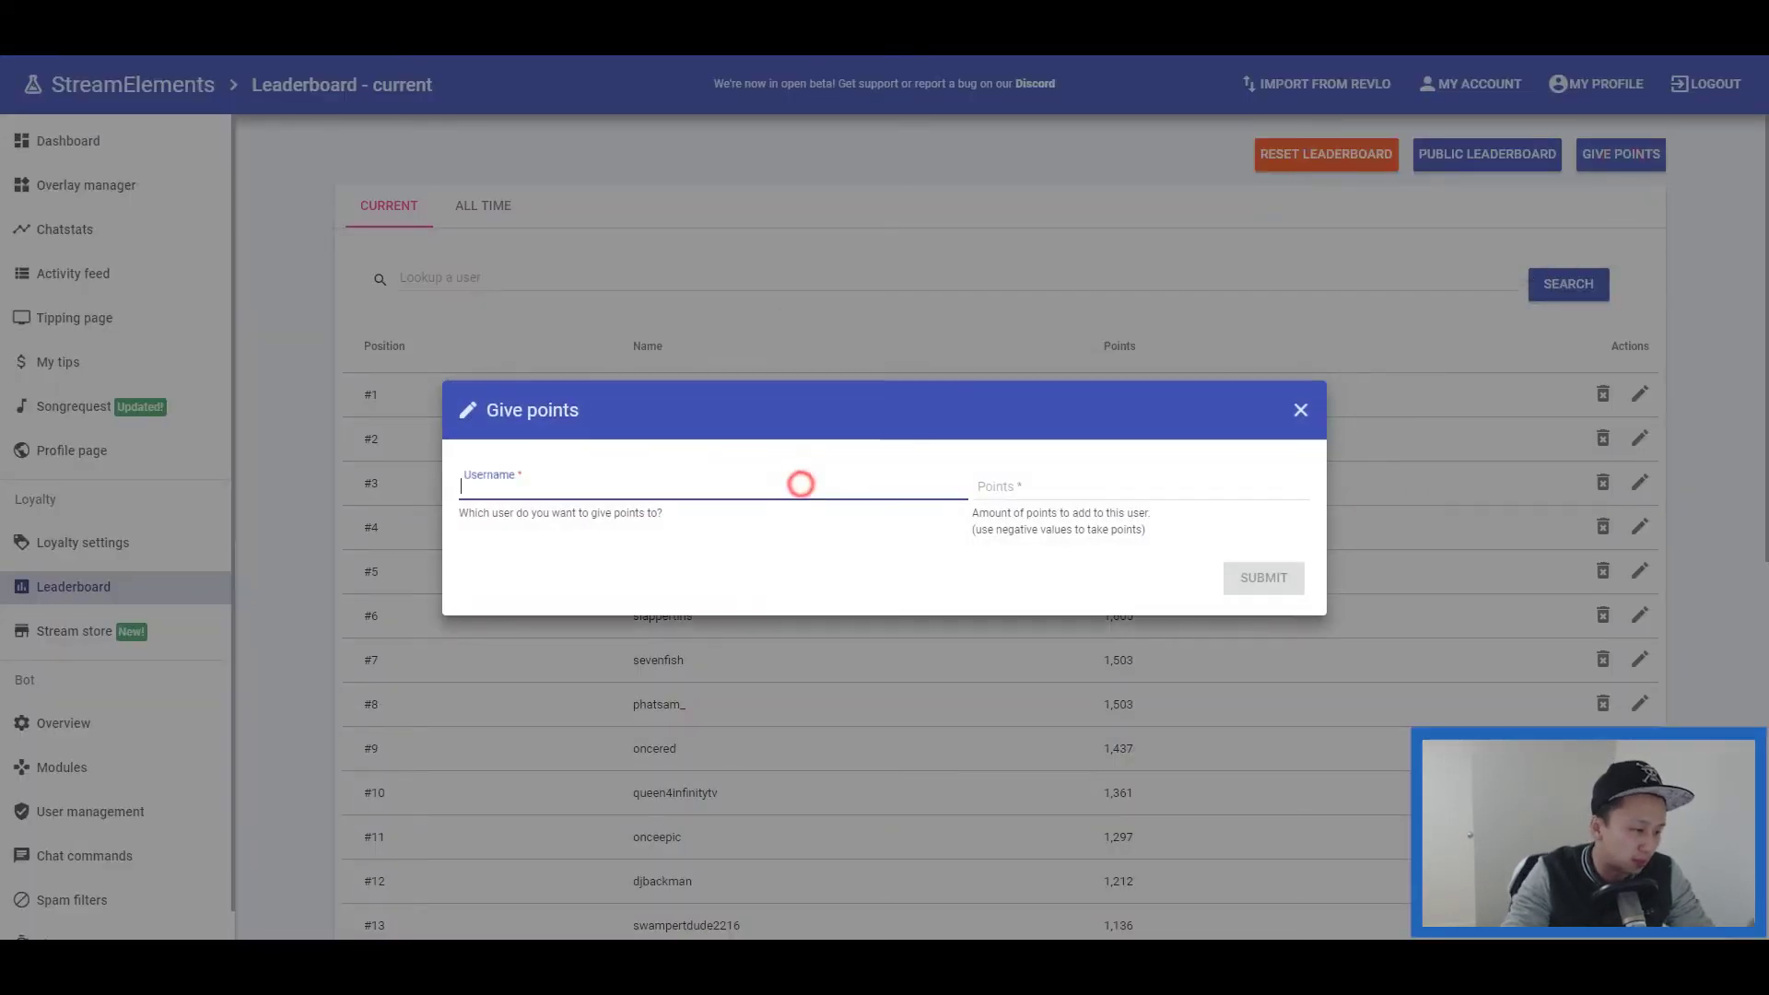
pyautogui.click(801, 484)
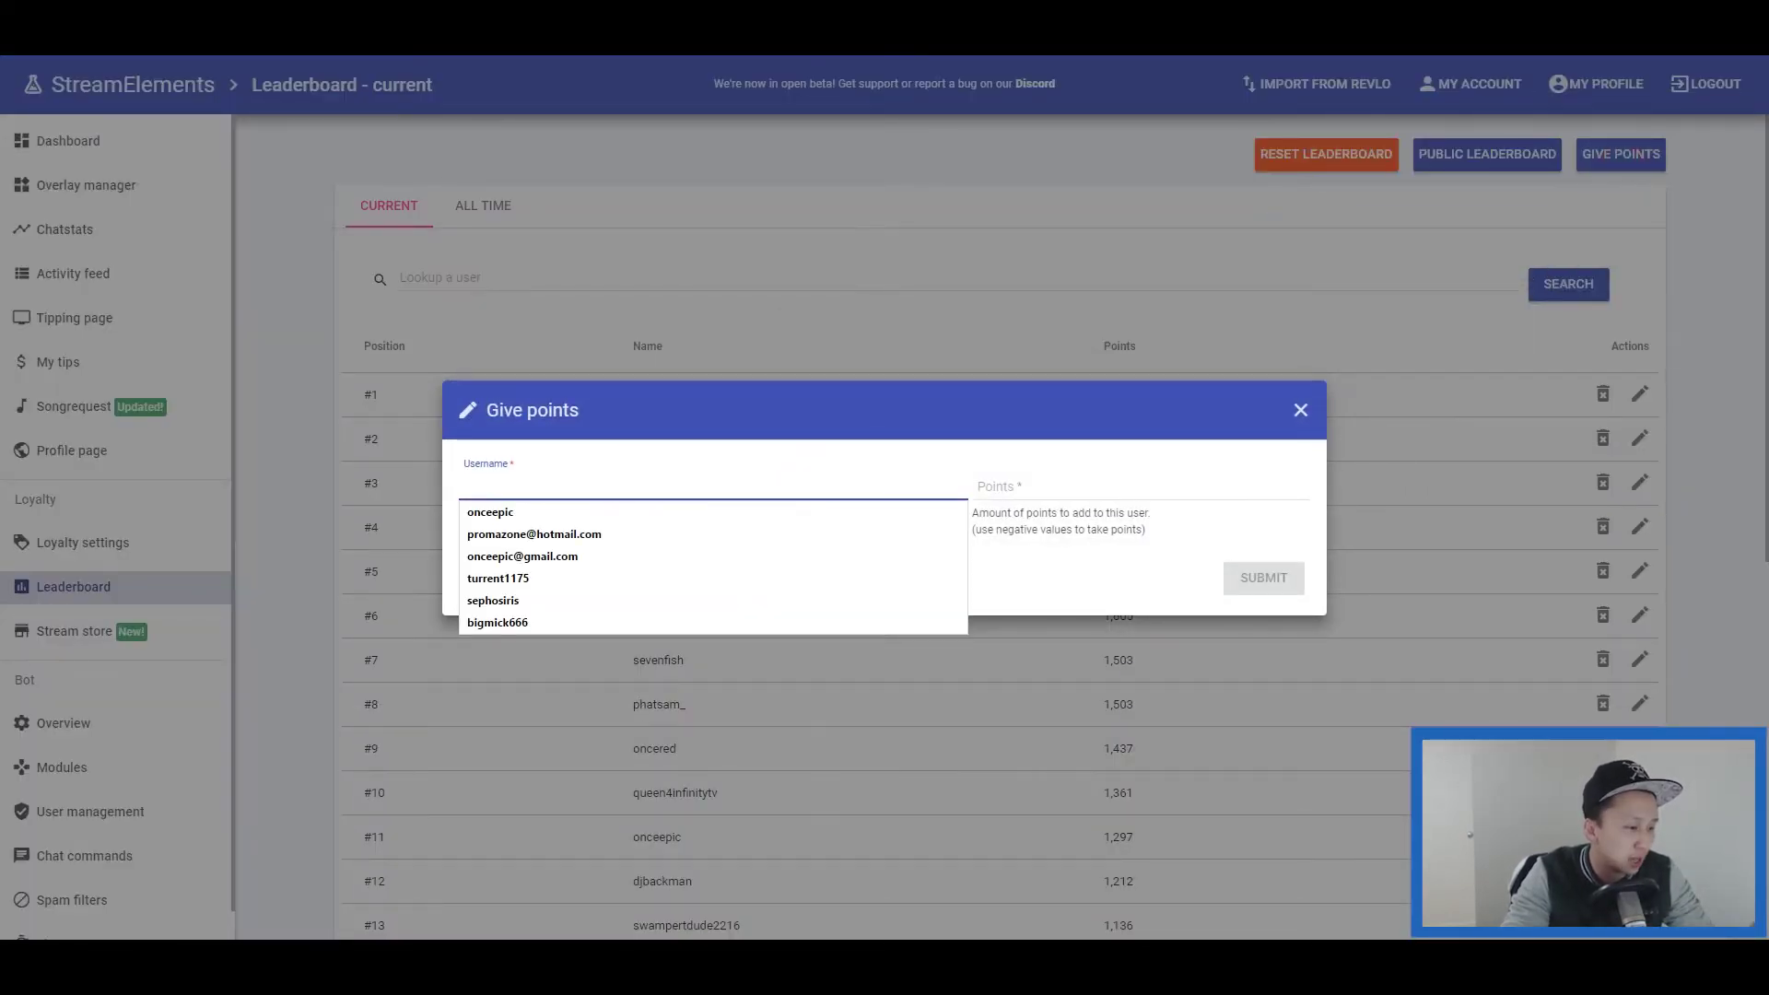
pyautogui.click(1300, 409)
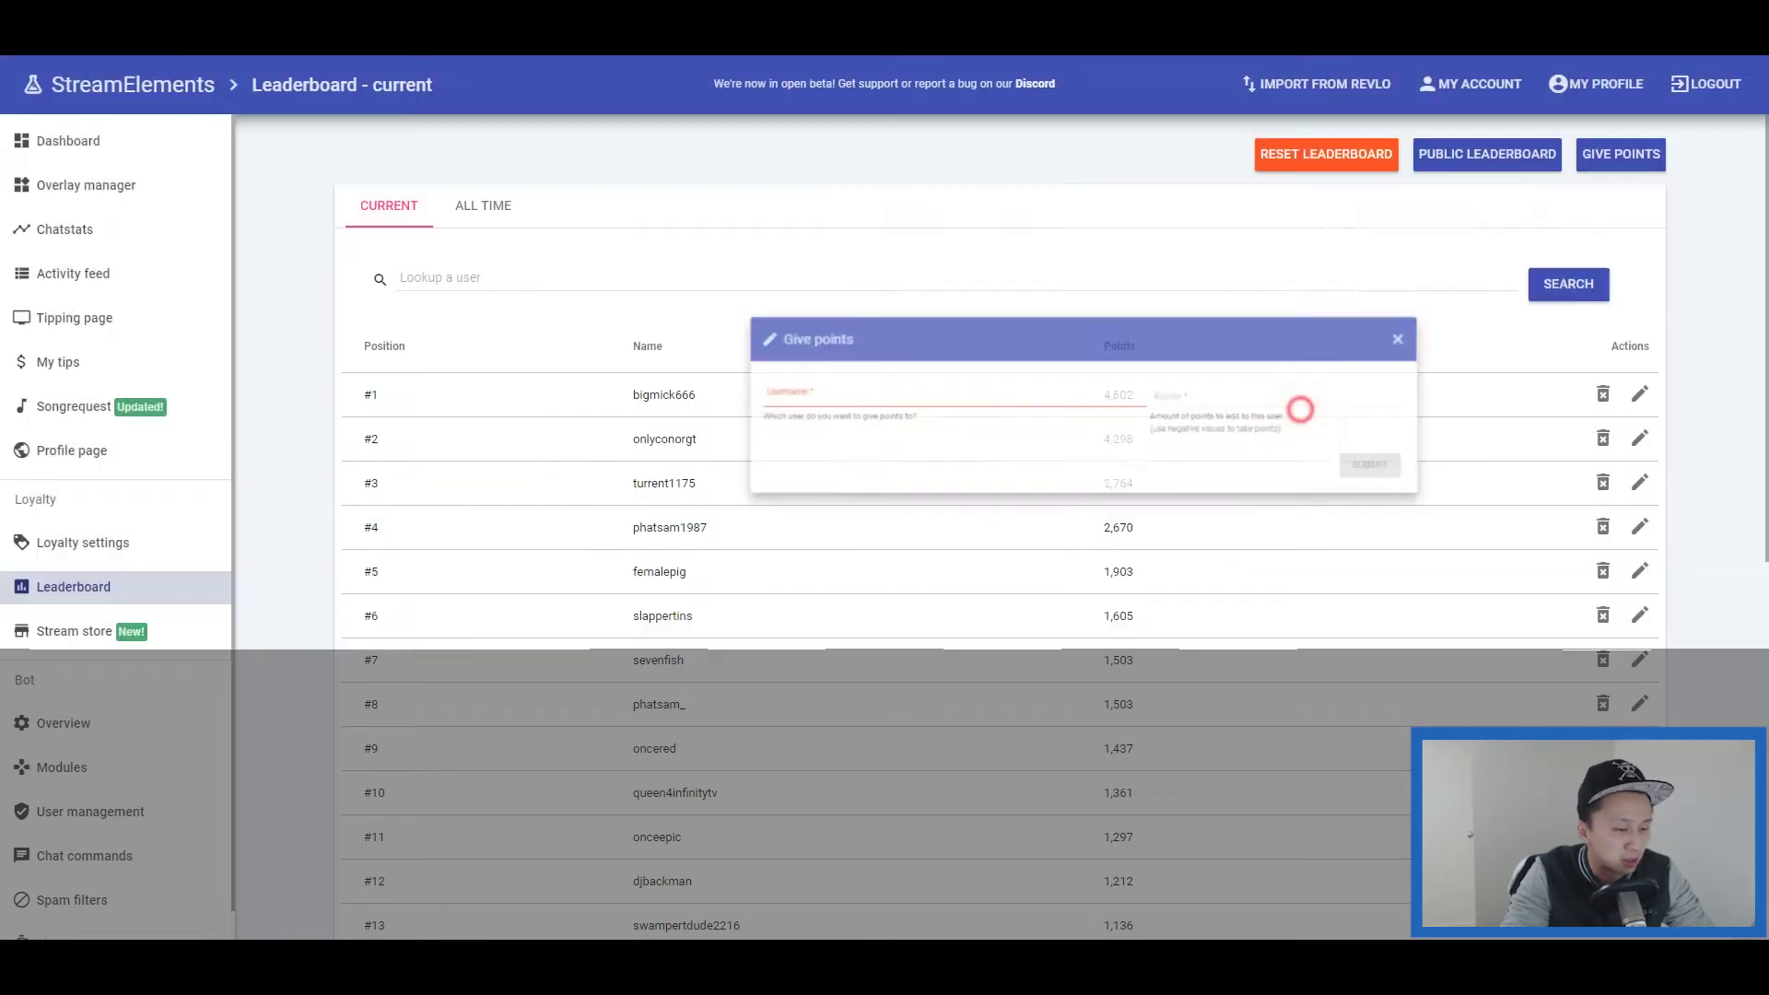
pyautogui.scroll(-3, 999, 553)
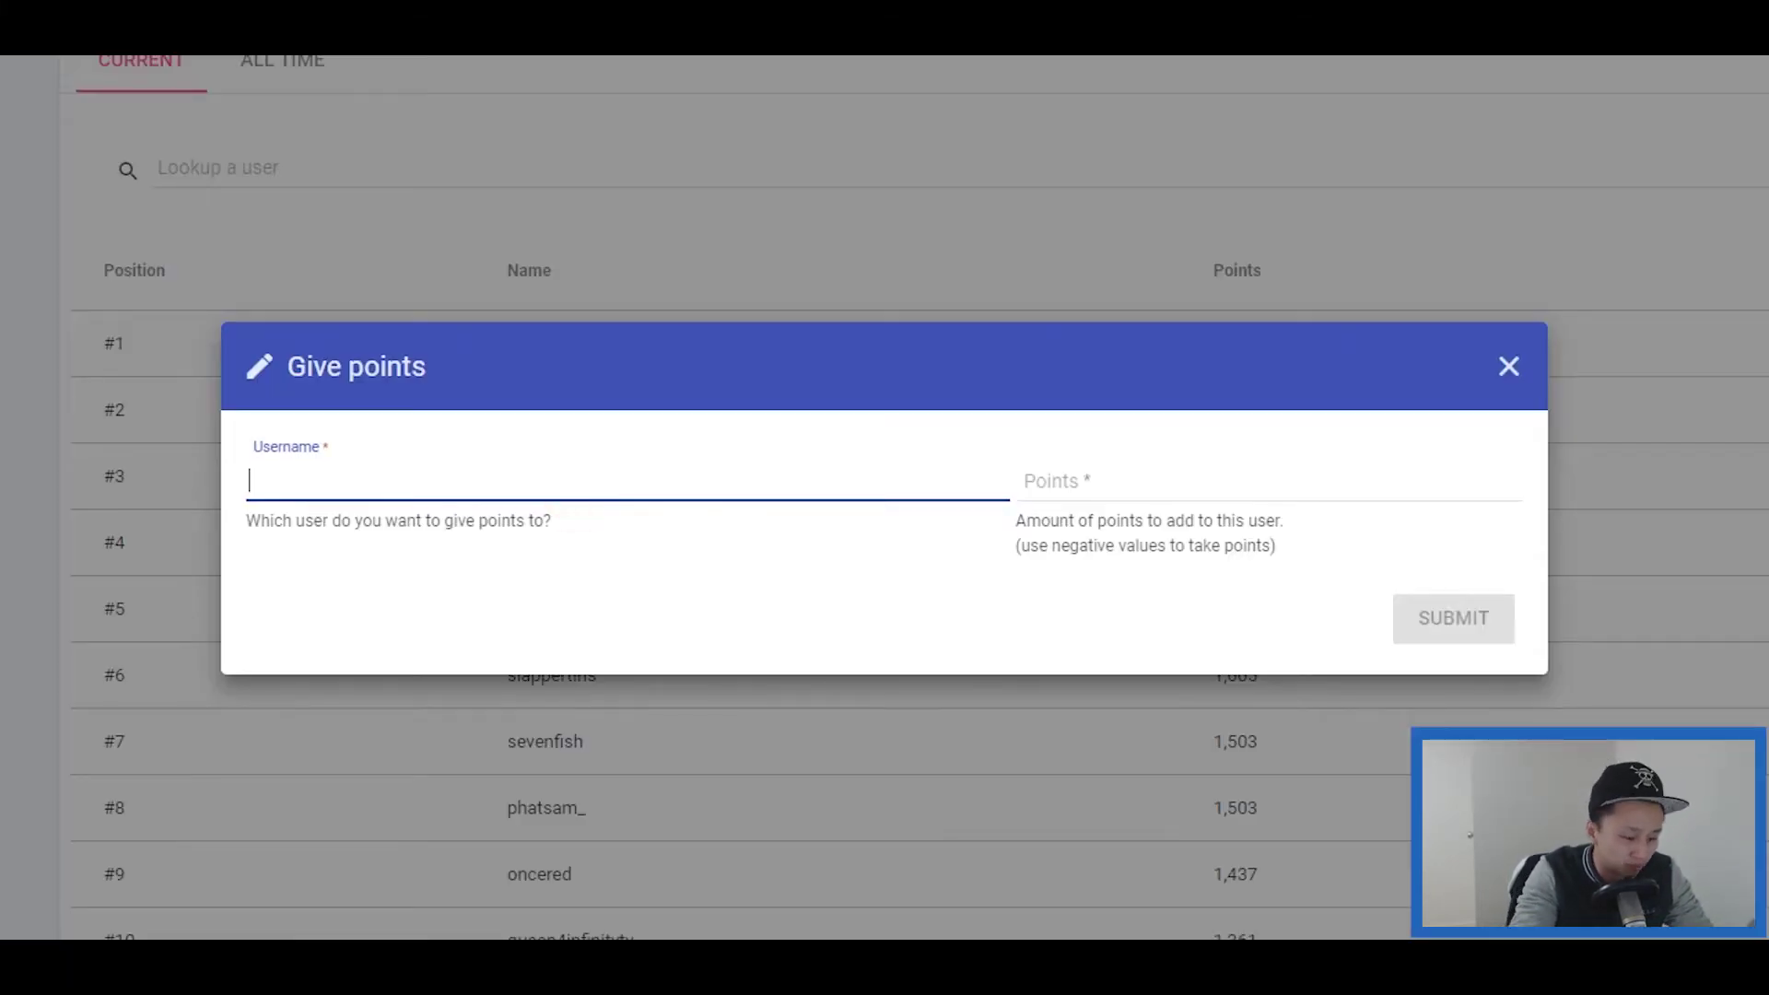
pyautogui.write('onceepic')
pyautogui.press('Tab')
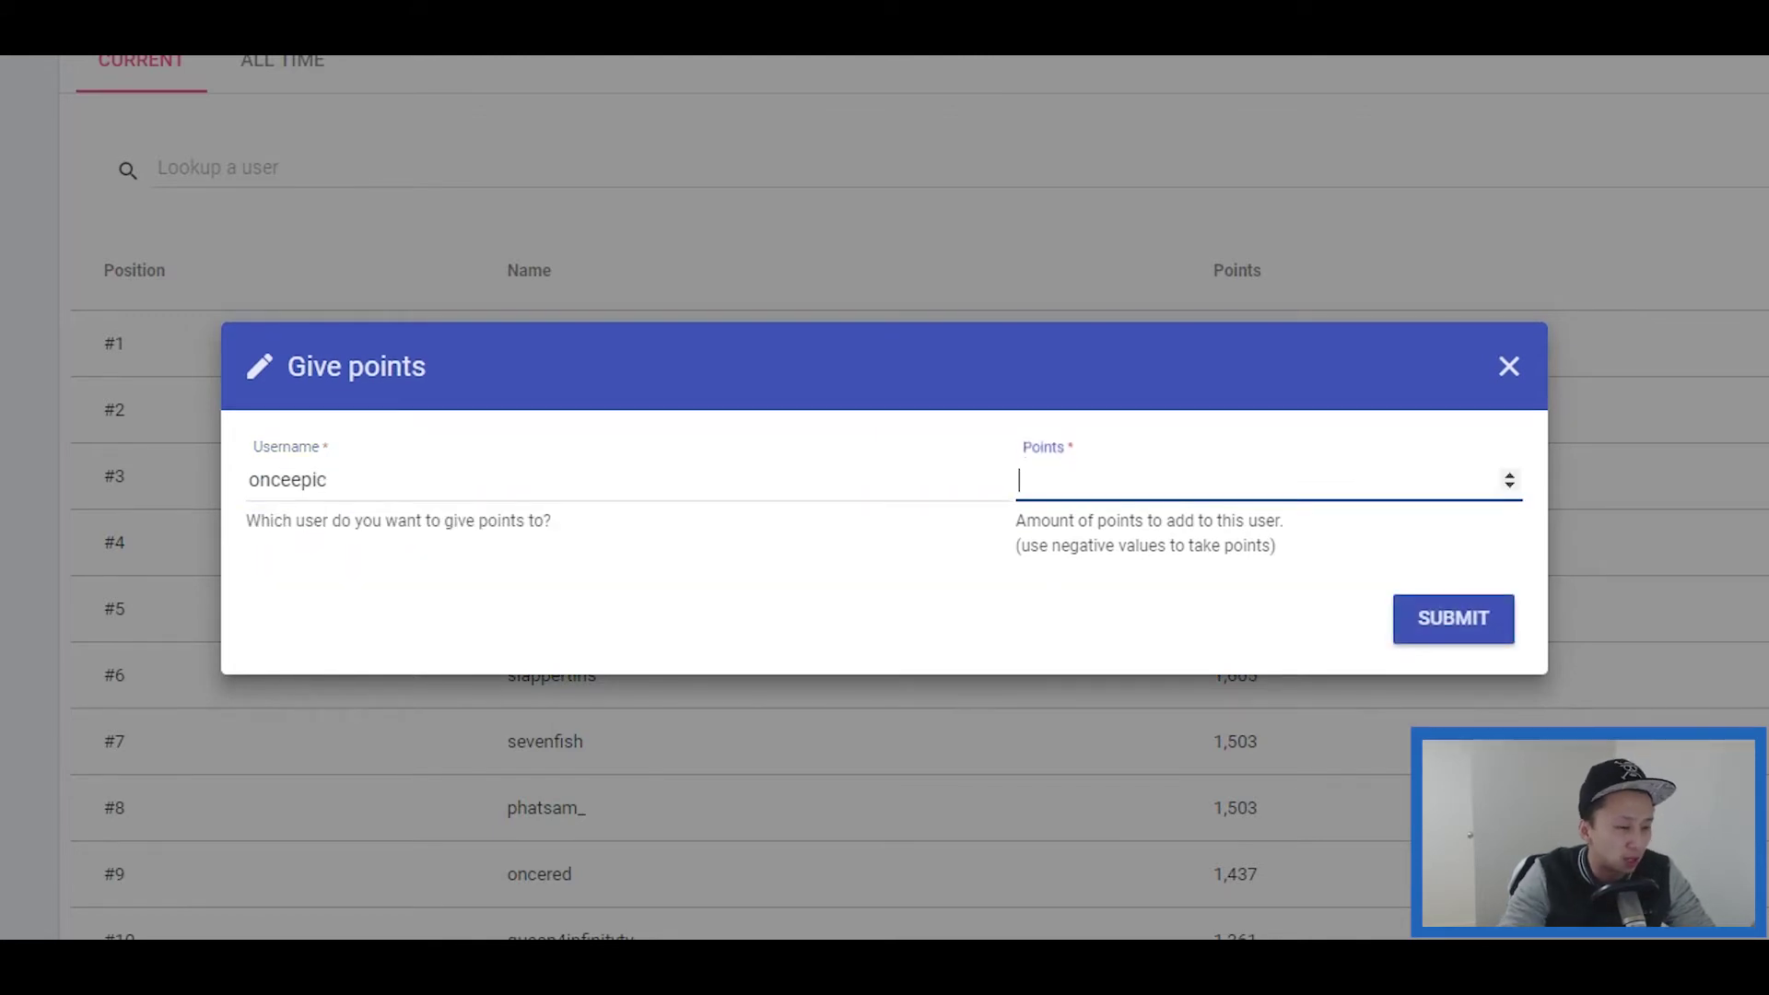
pyautogui.click(1195, 483)
pyautogui.write('100')
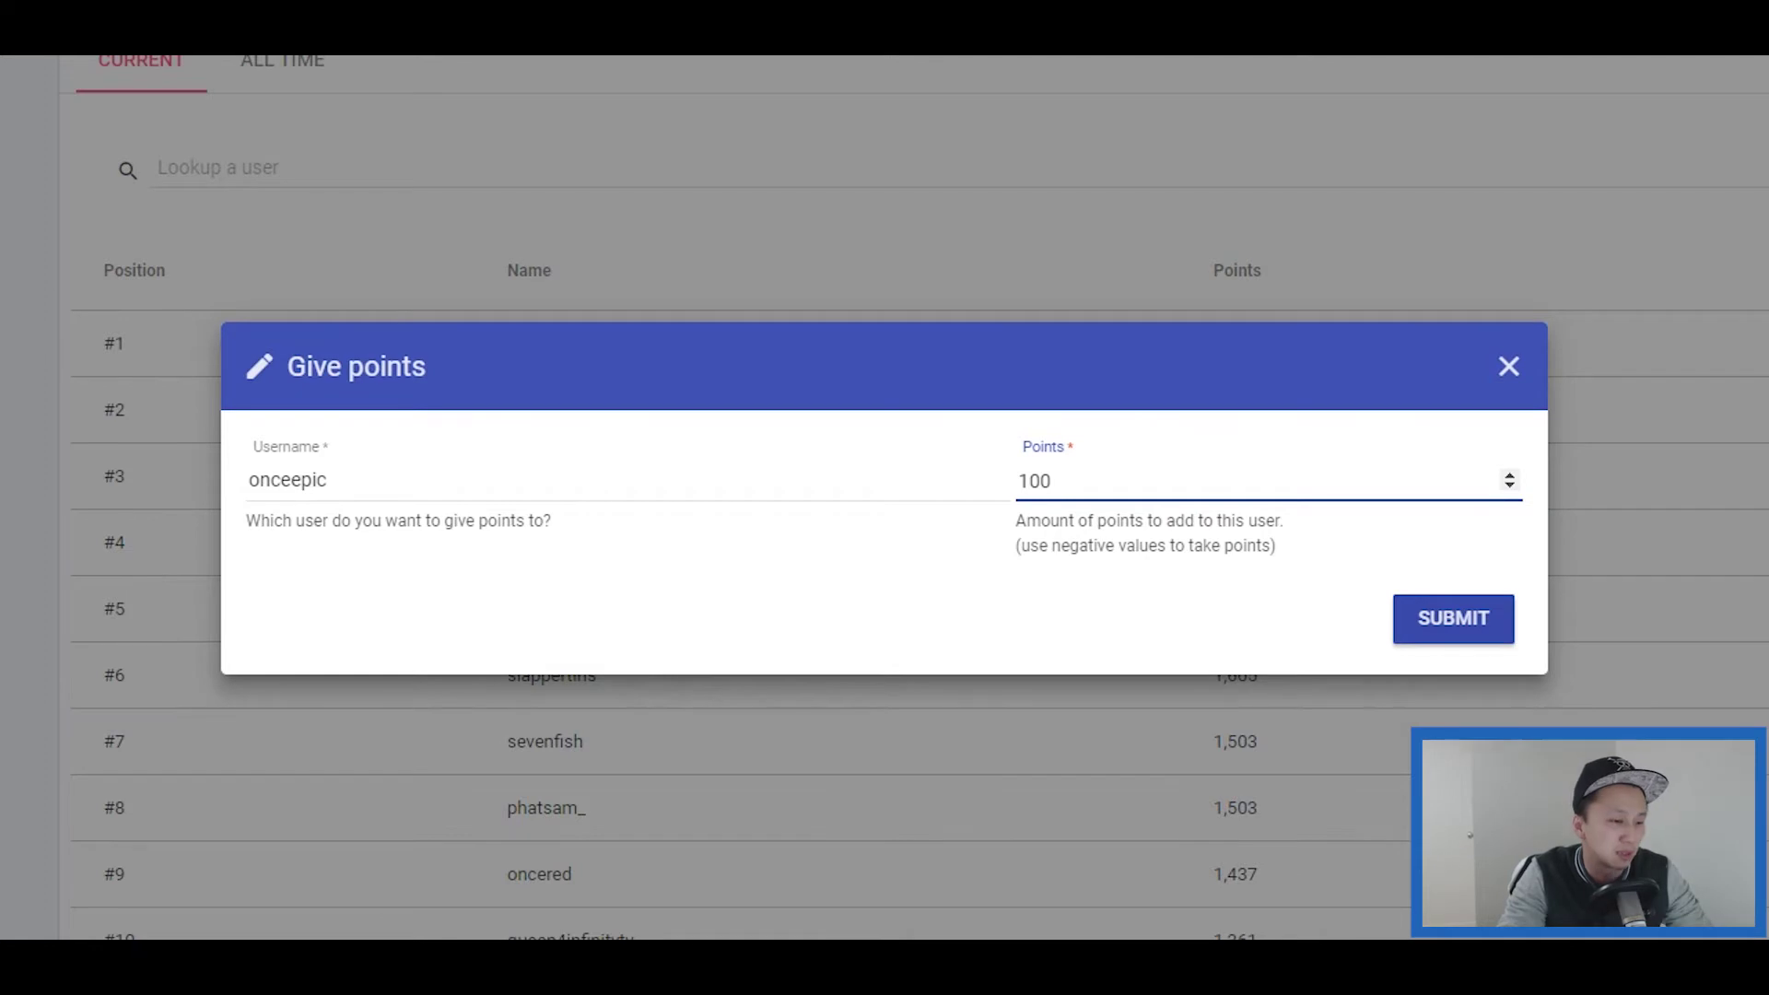
pyautogui.click(1430, 612)
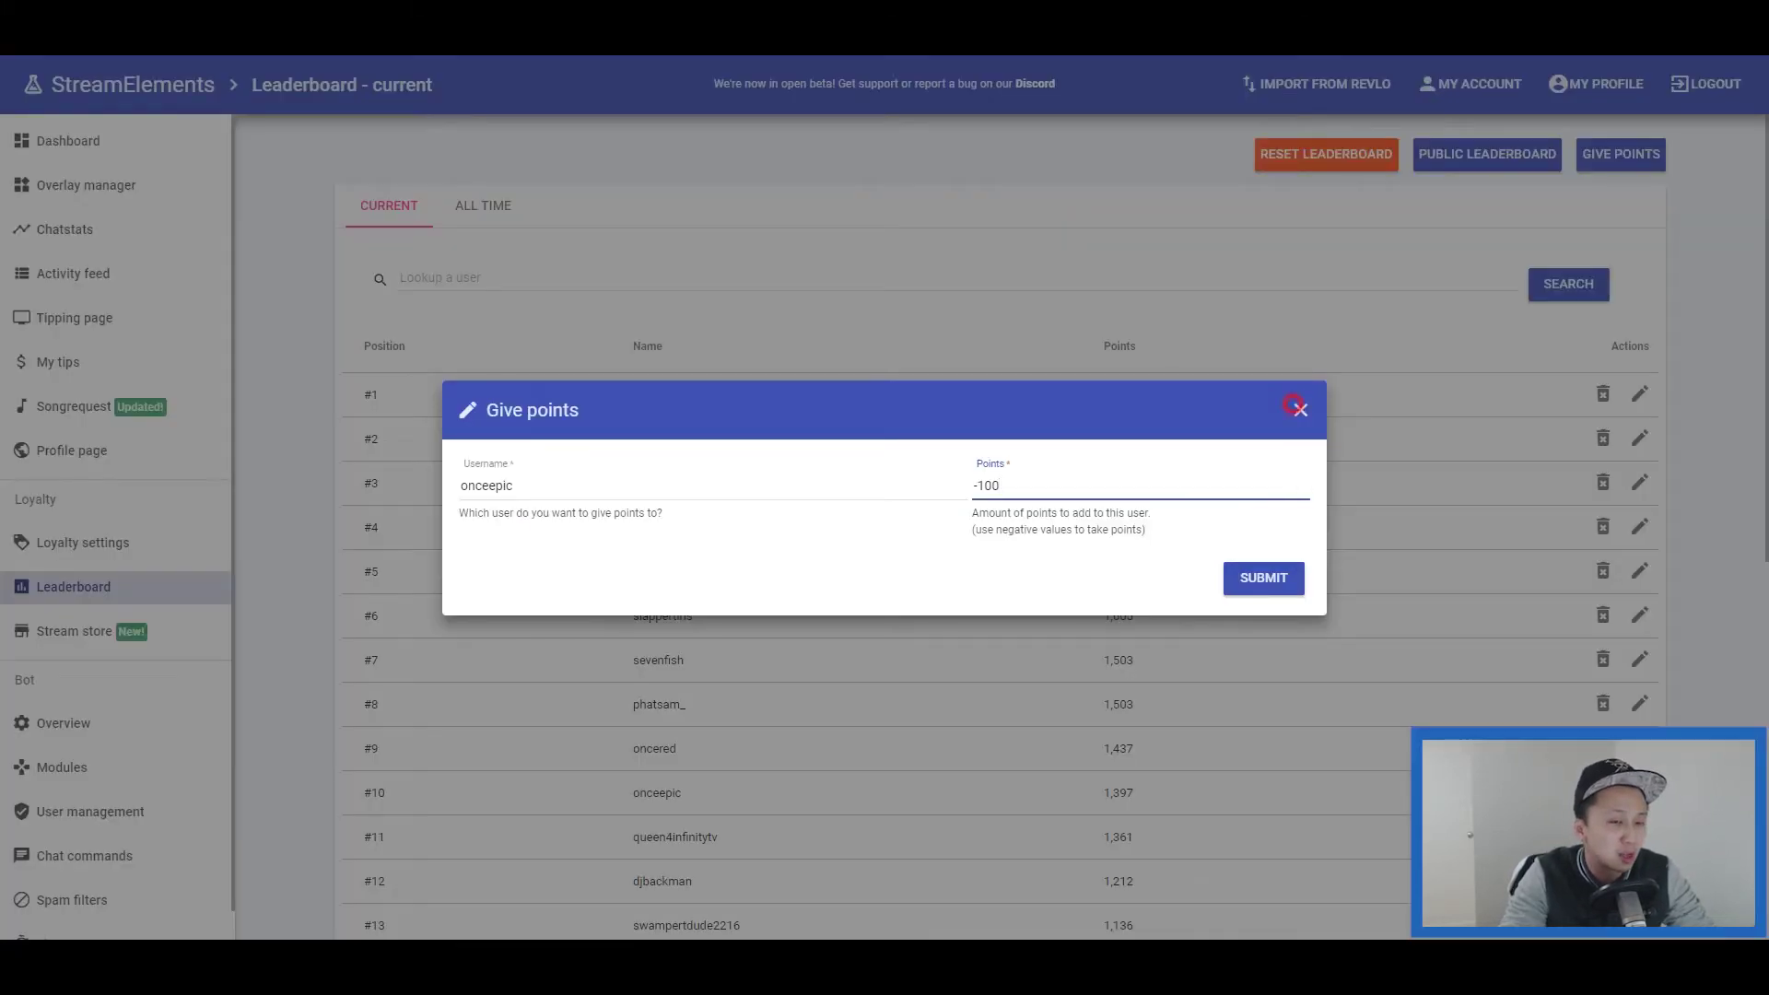
pyautogui.click(1299, 406)
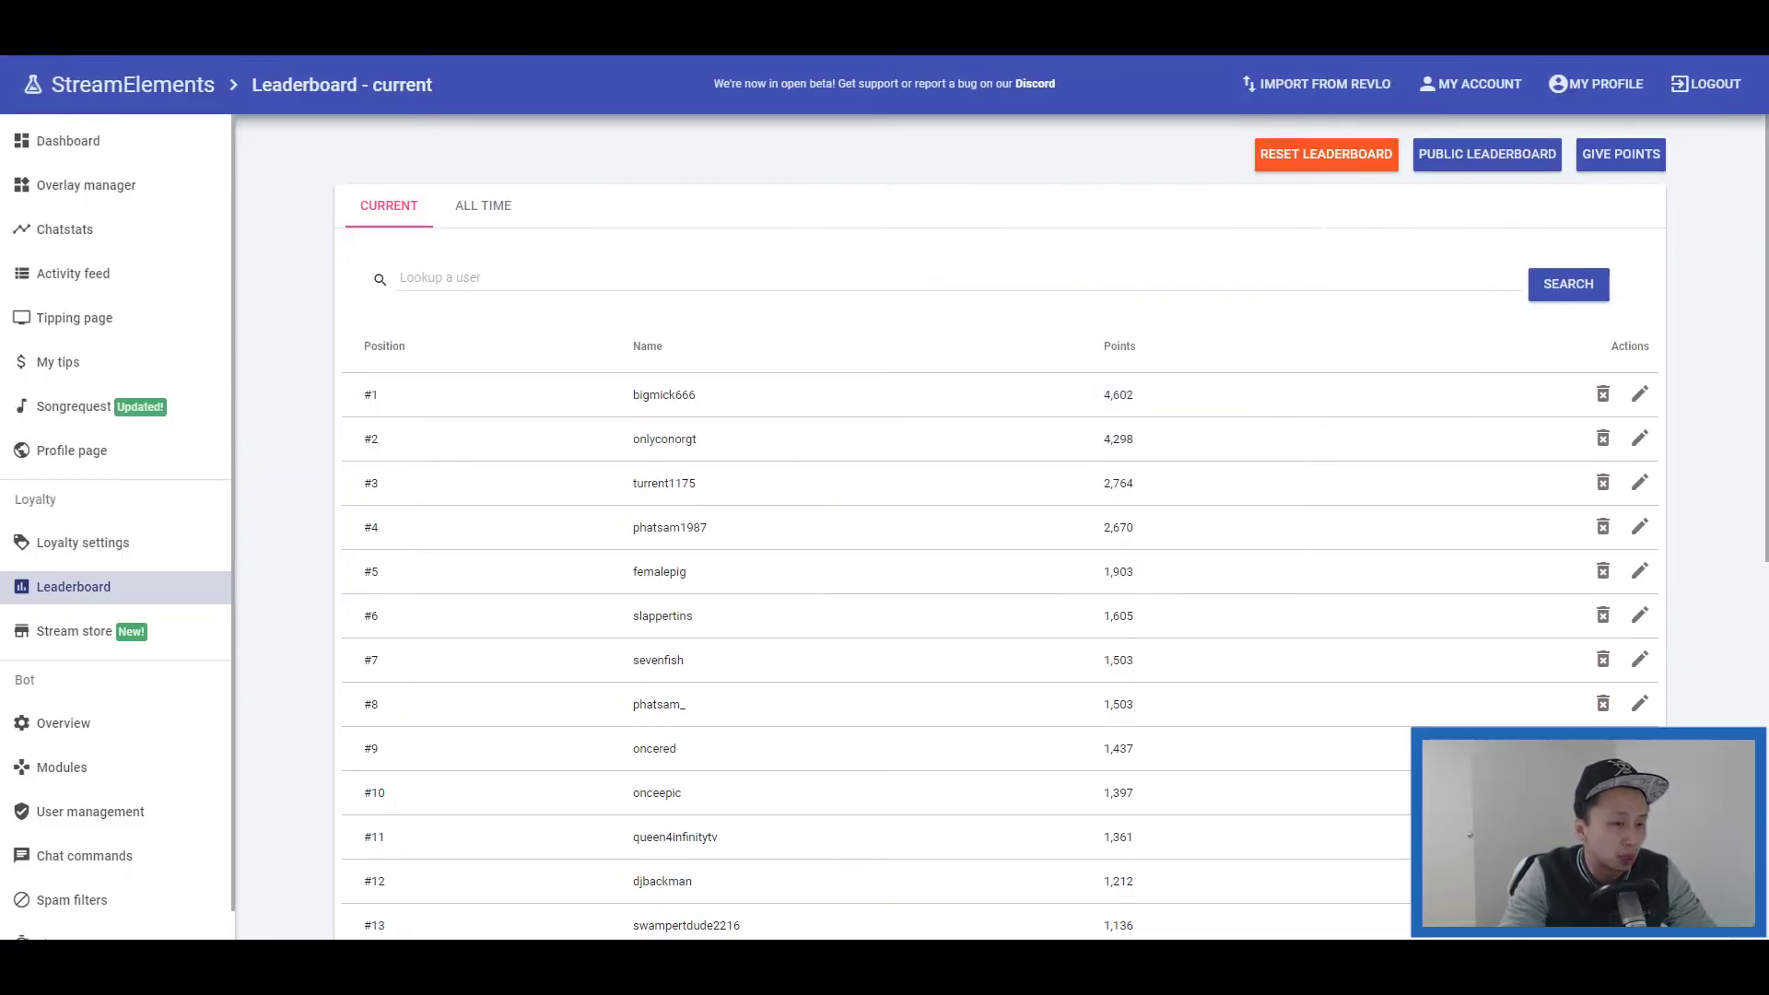
# - Deduct 100 points from the same viewer by giving -100 points
pyautogui.click(1621, 153)
pyautogui.click(635, 491)
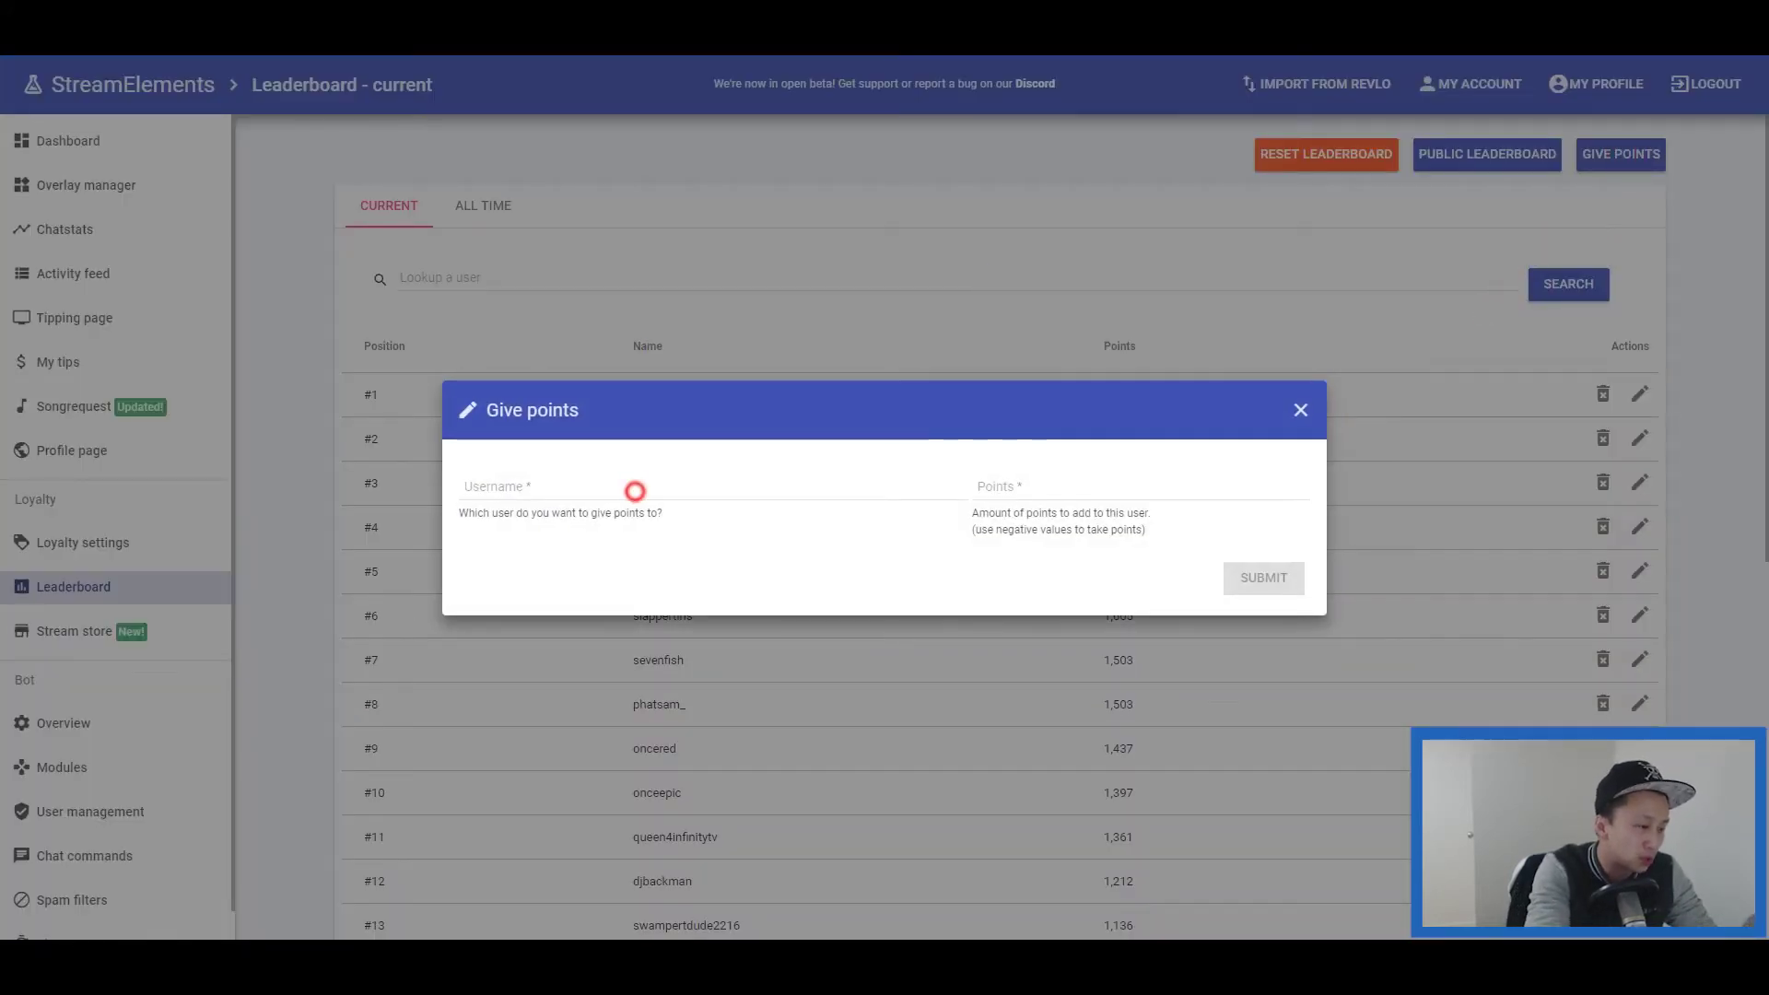
pyautogui.write('onceepic')
pyautogui.press('Tab')
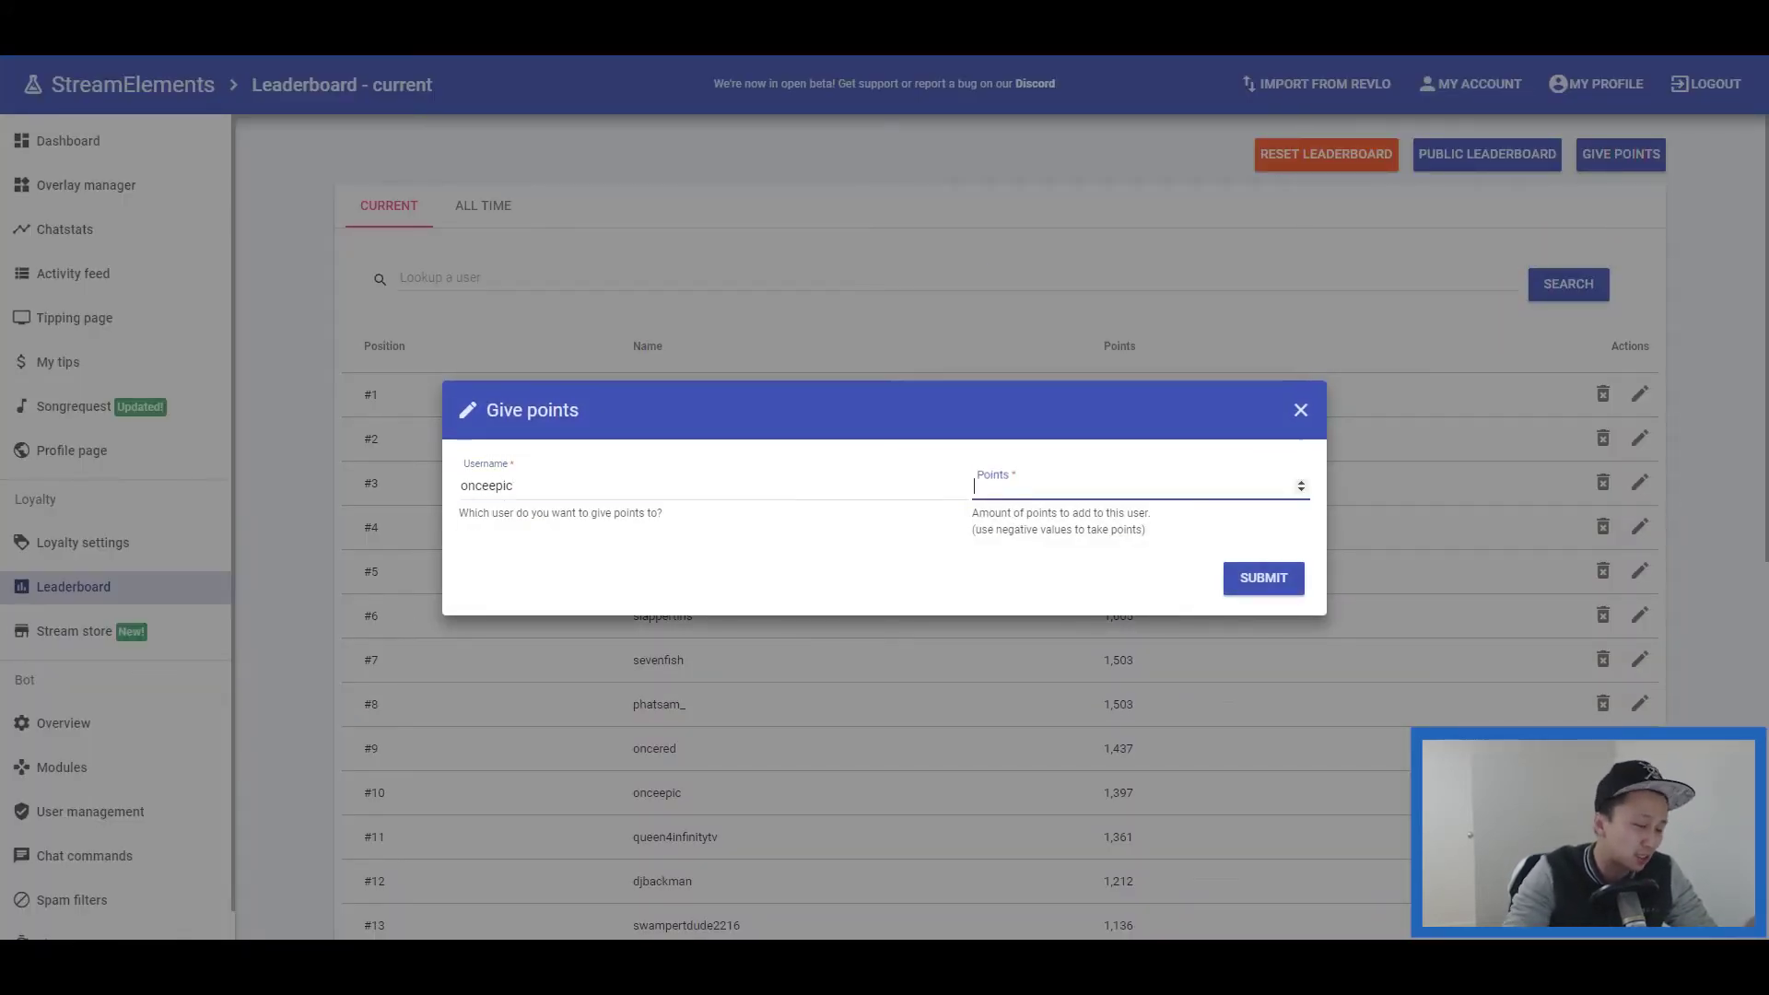
pyautogui.write('-100')
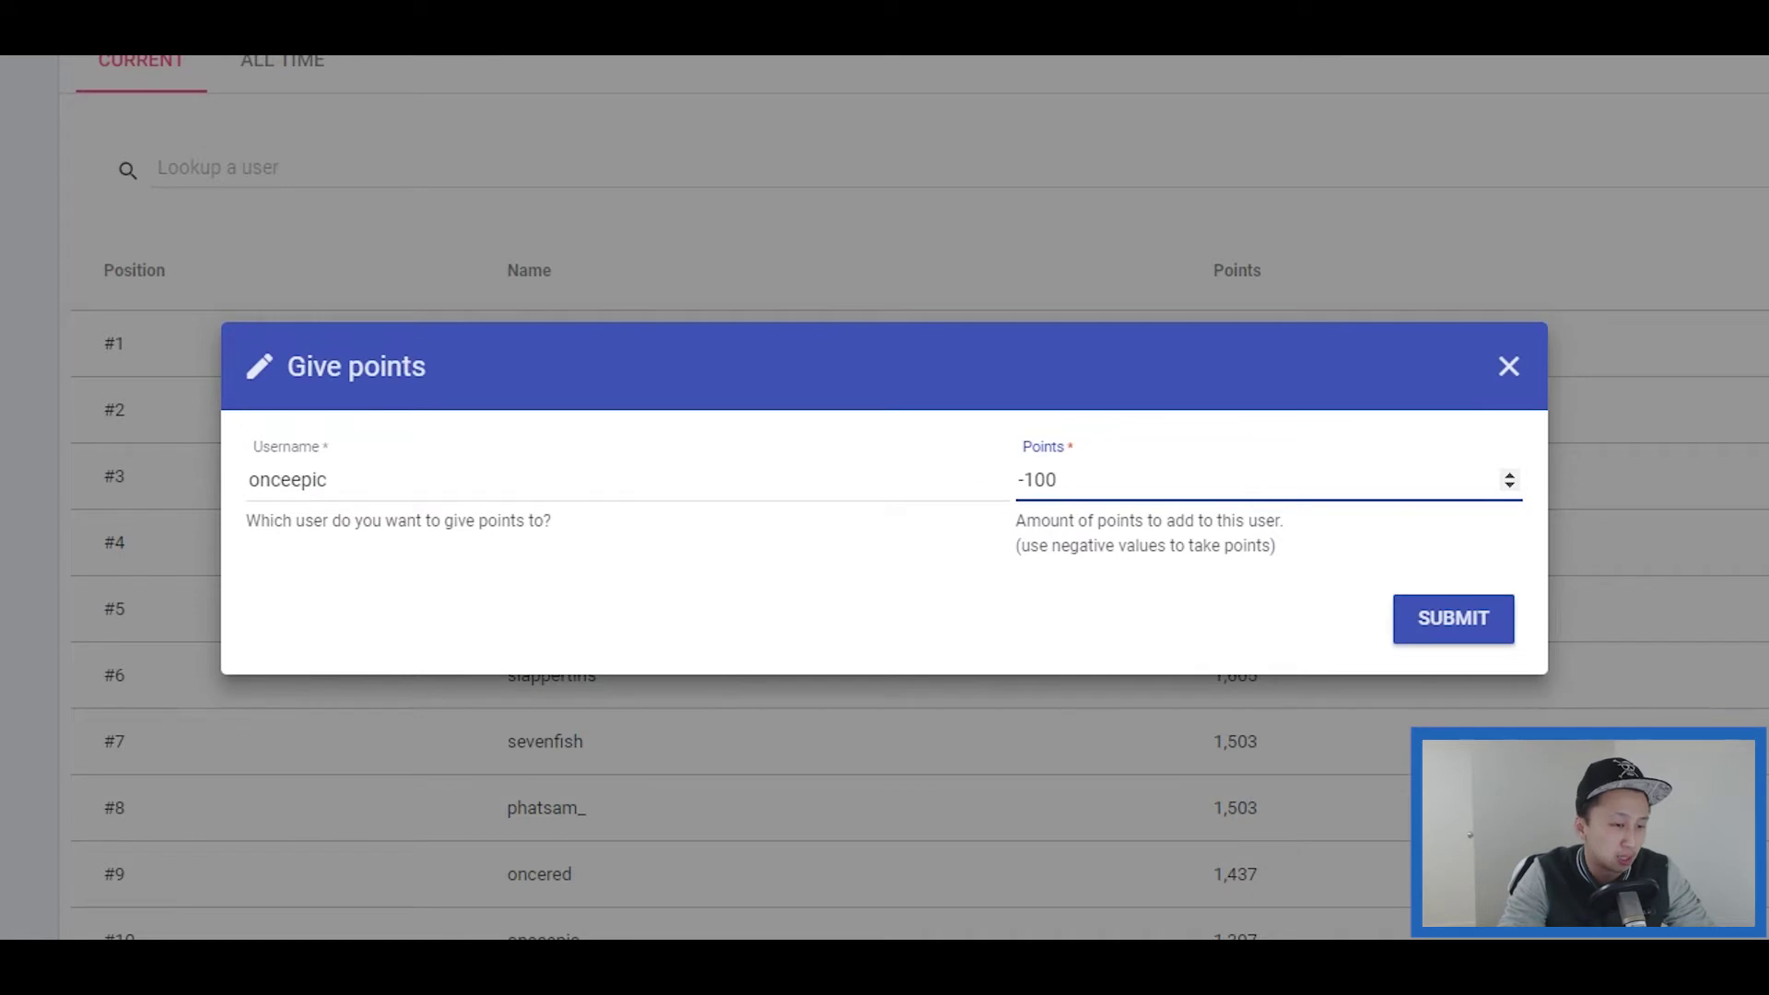
pyautogui.click(1424, 613)
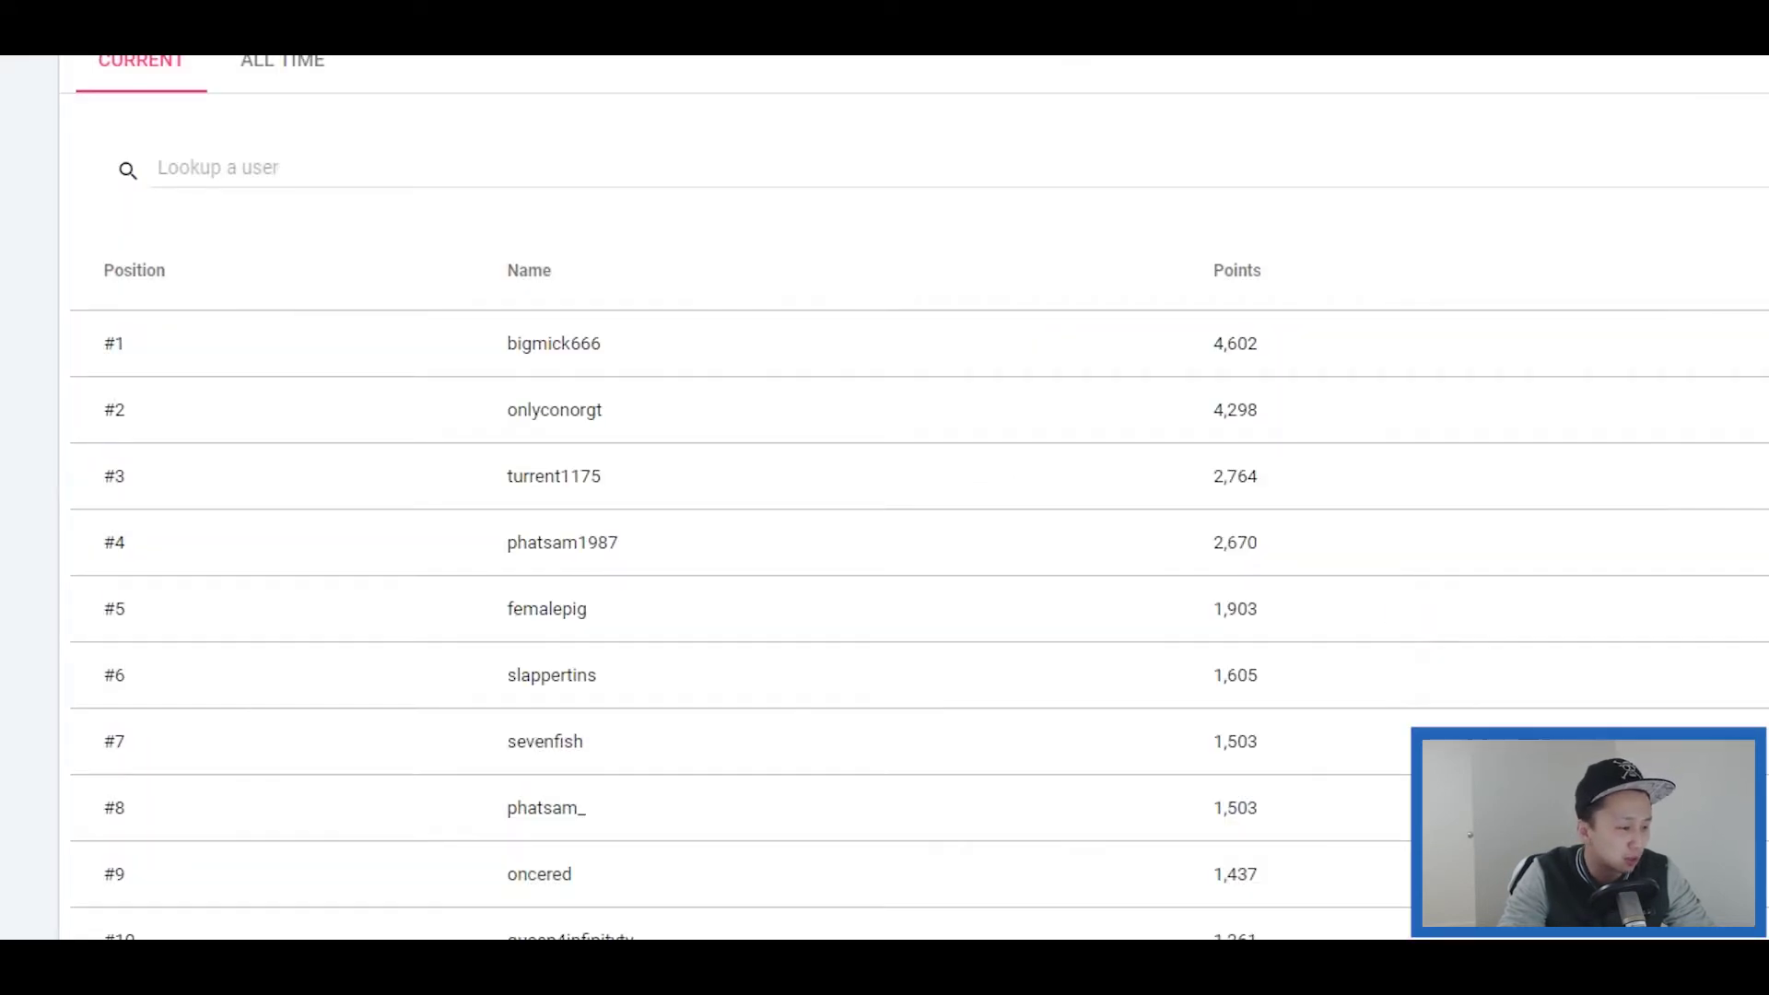
# - Check the viewer's new 1,297 total on the leaderboard, then go to the Stream Store page
pyautogui.scroll(-3, 919, 499)
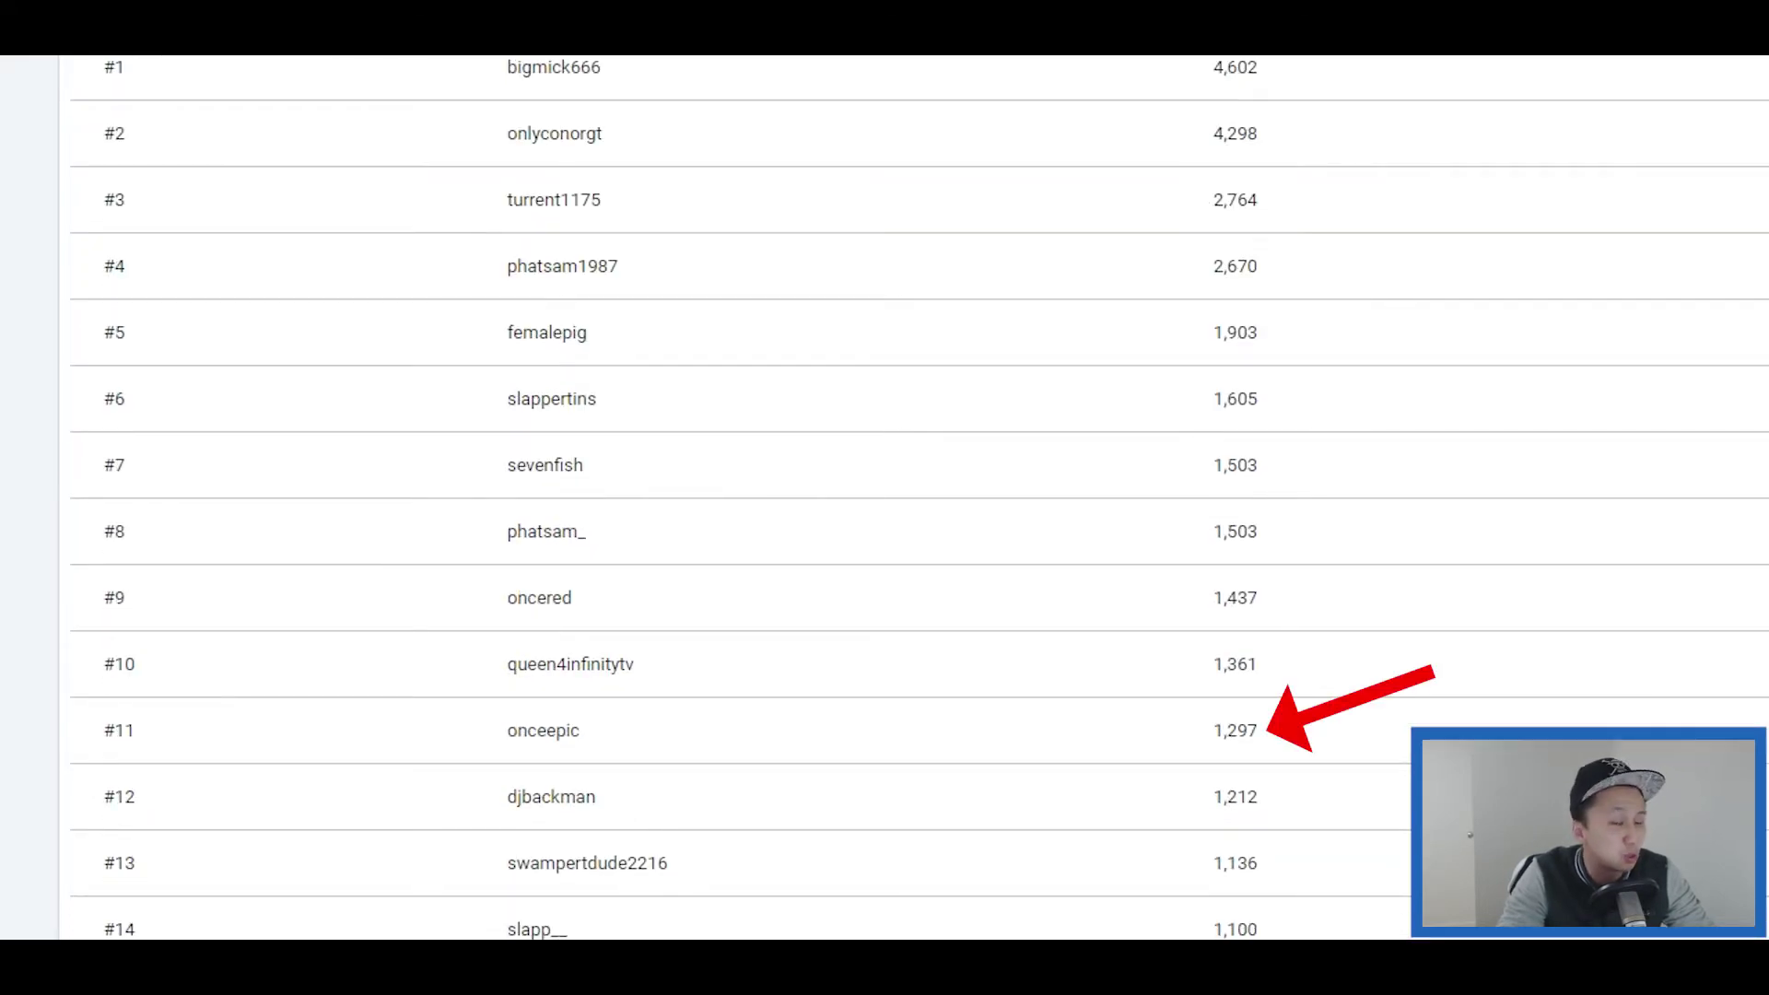
pyautogui.doubleClick(1235, 730)
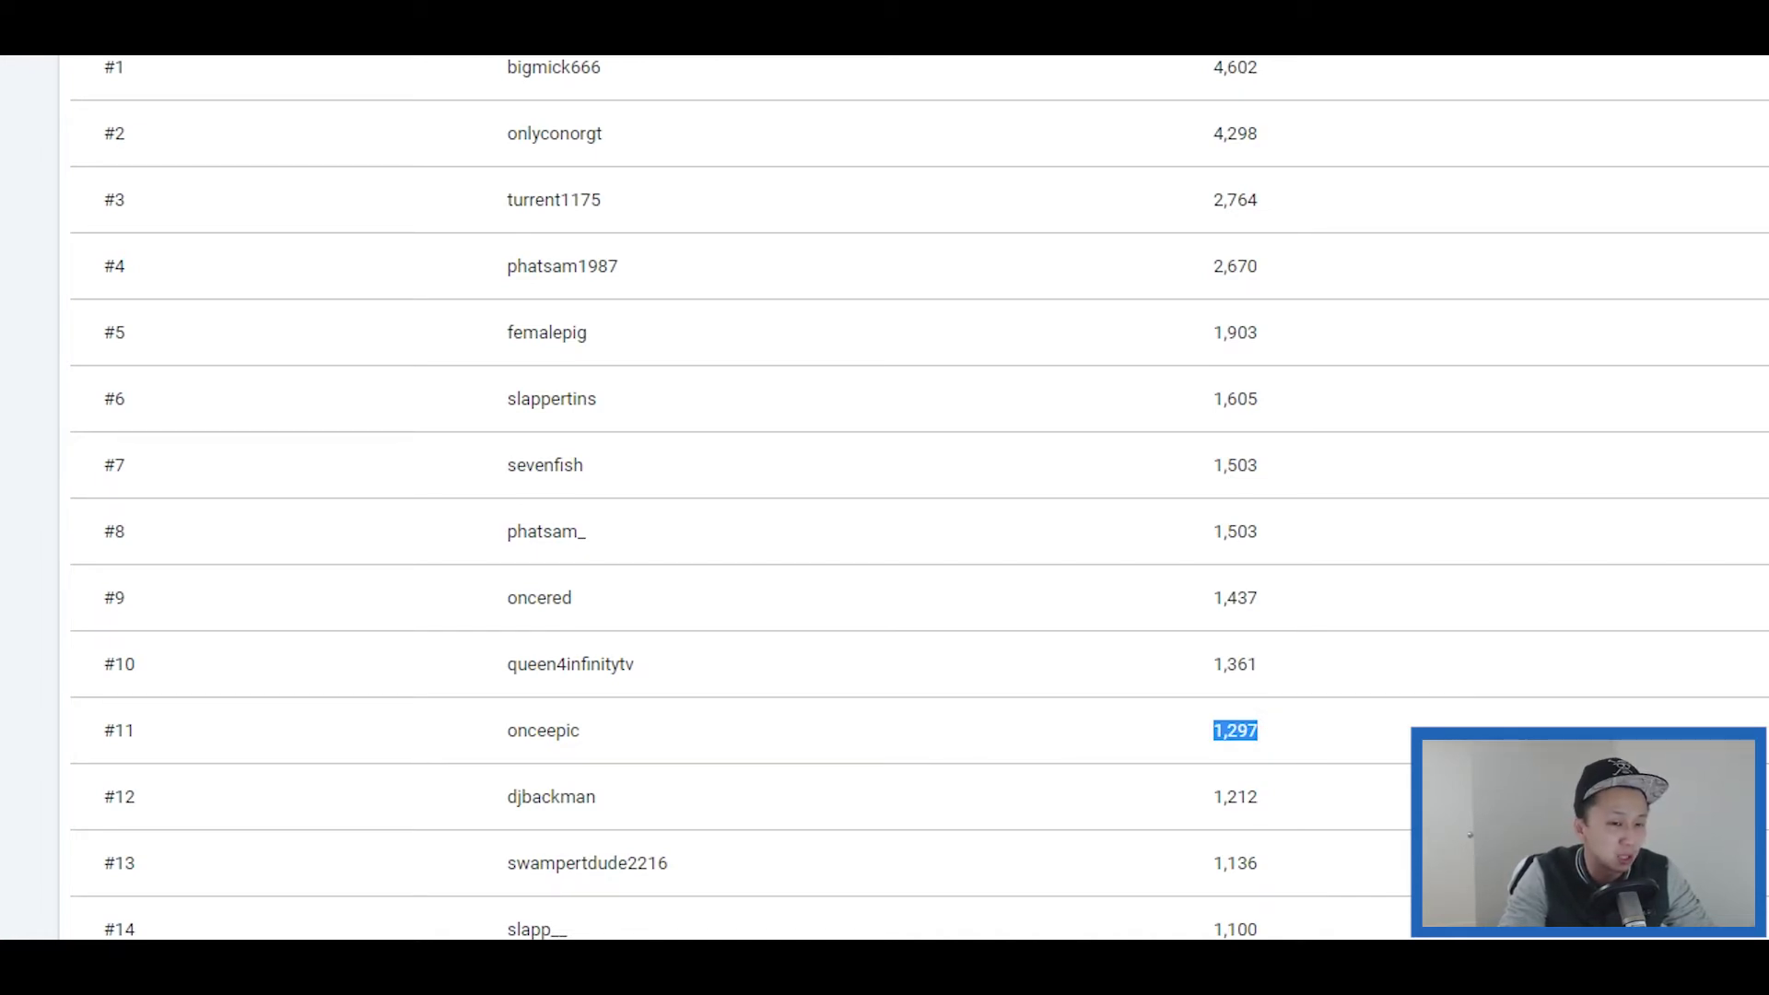
pyautogui.scroll(3, 913, 498)
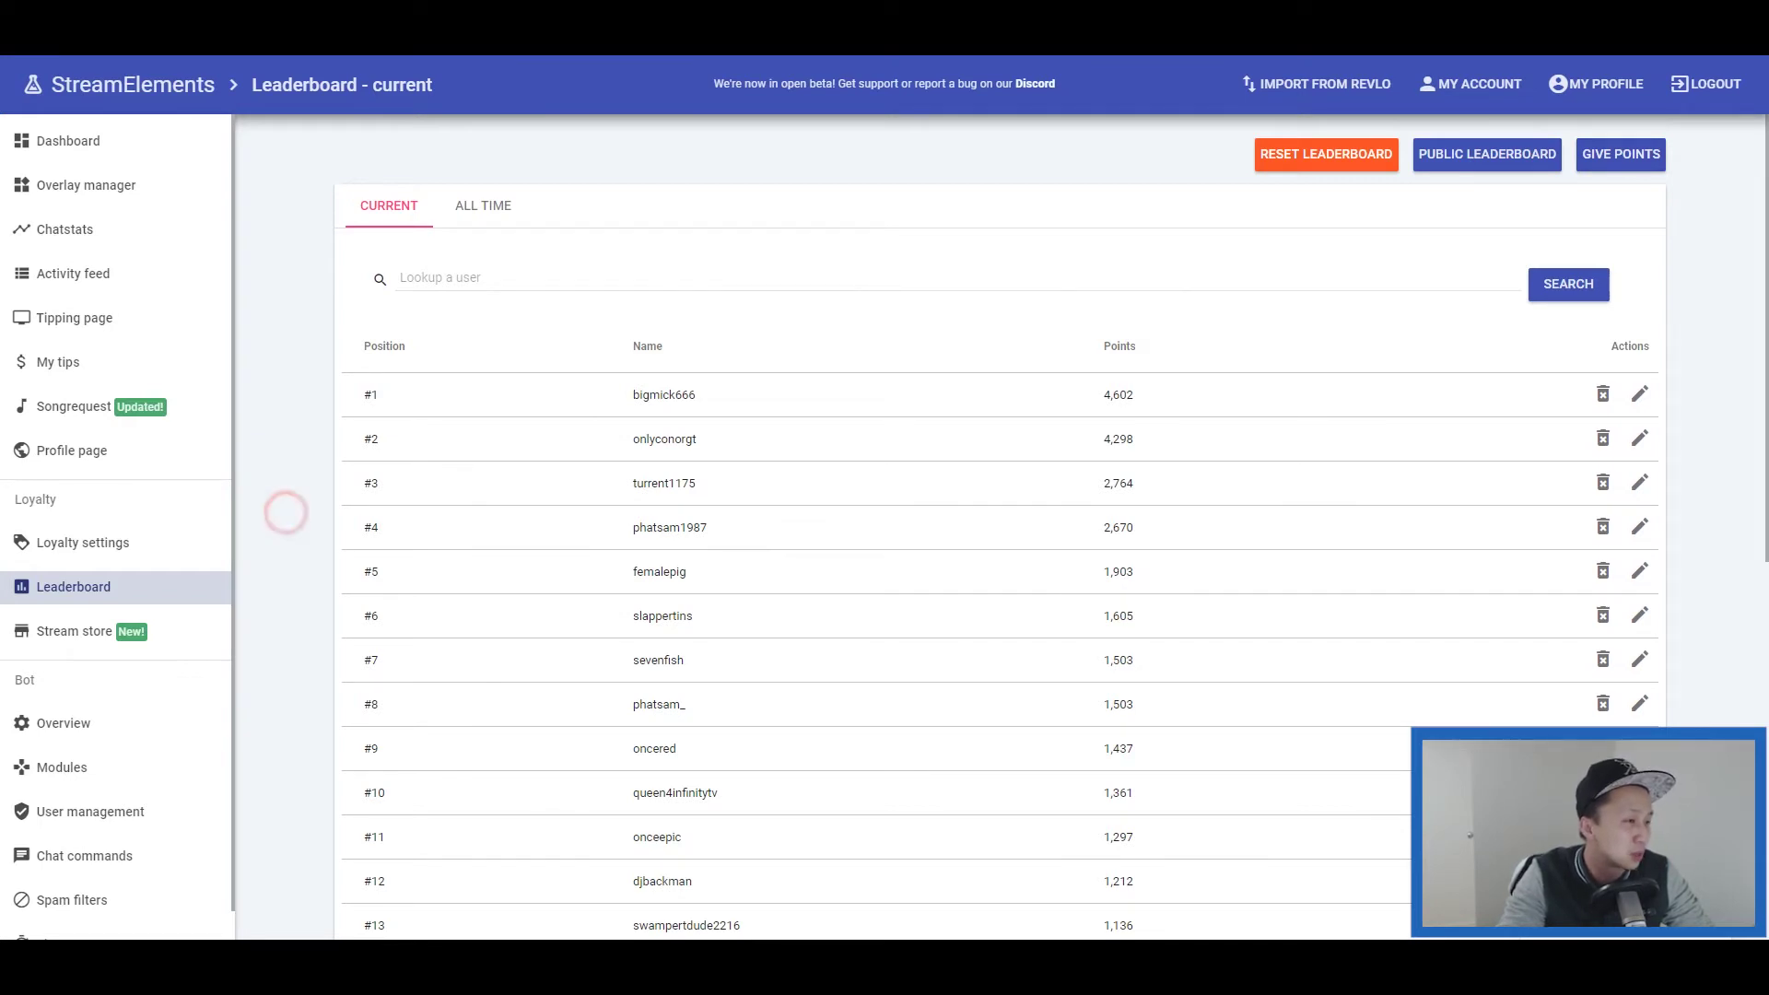
pyautogui.click(79, 631)
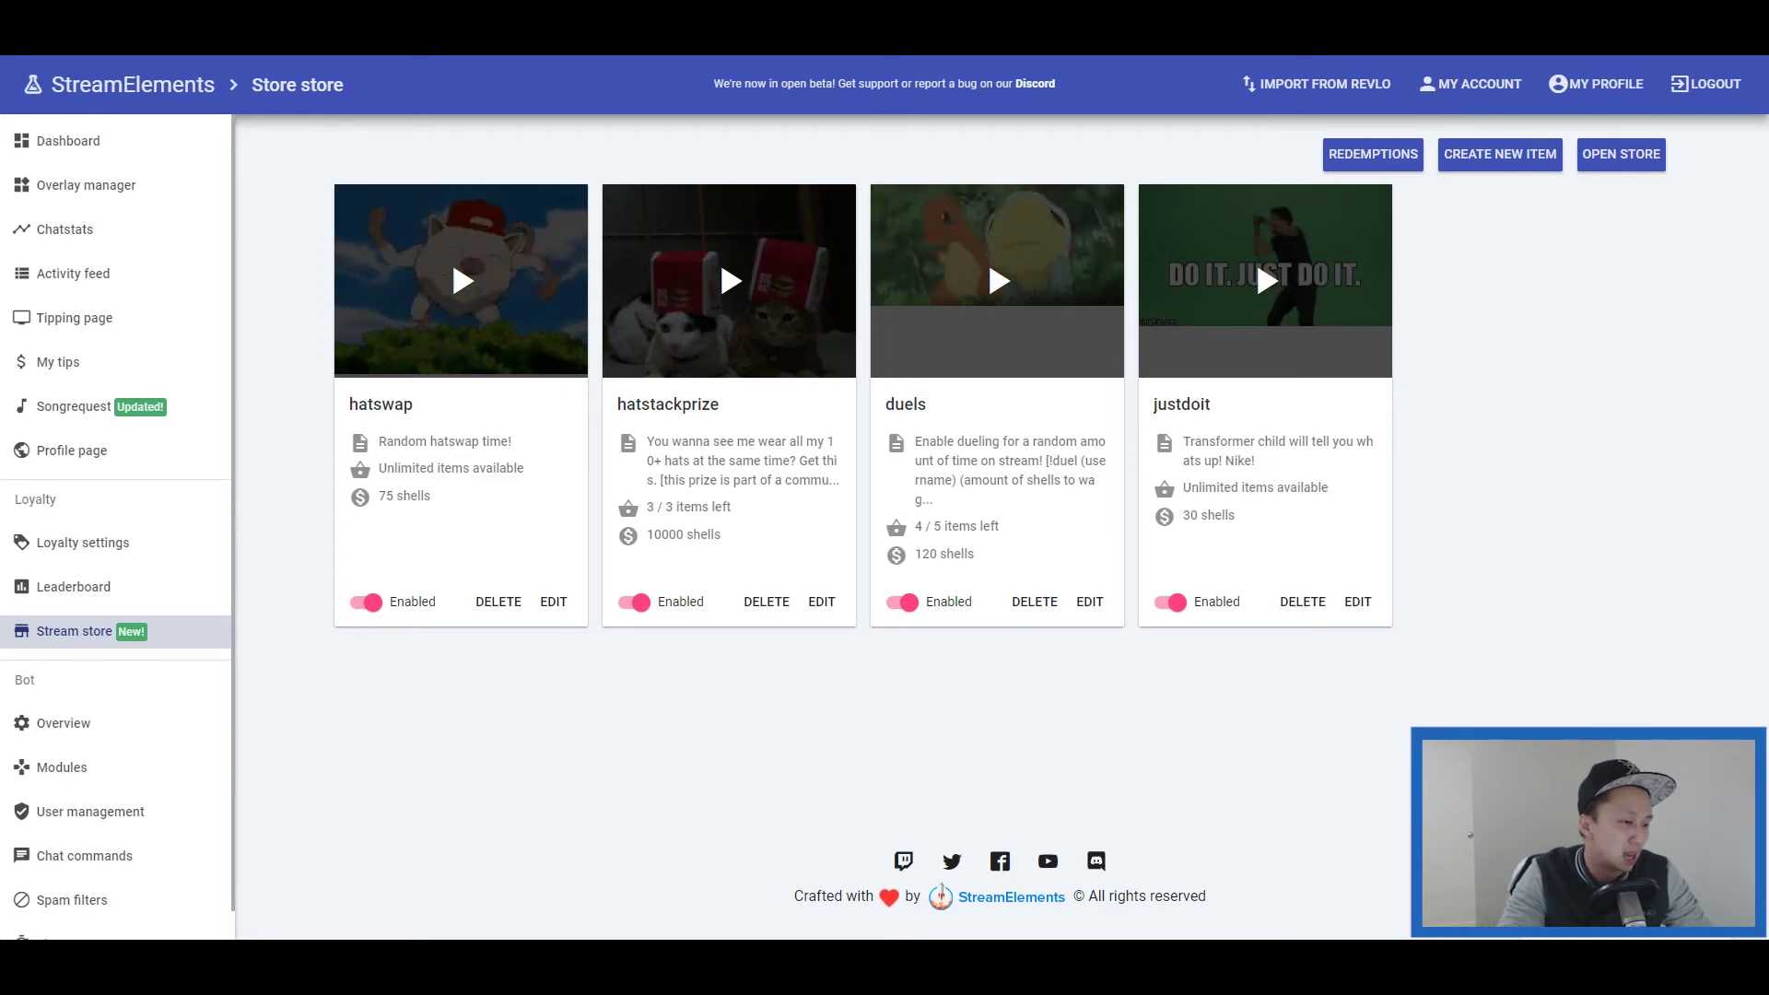
# - Open the hatswap item editor, set its type to Sound effects, and advance to the content step
pyautogui.click(553, 601)
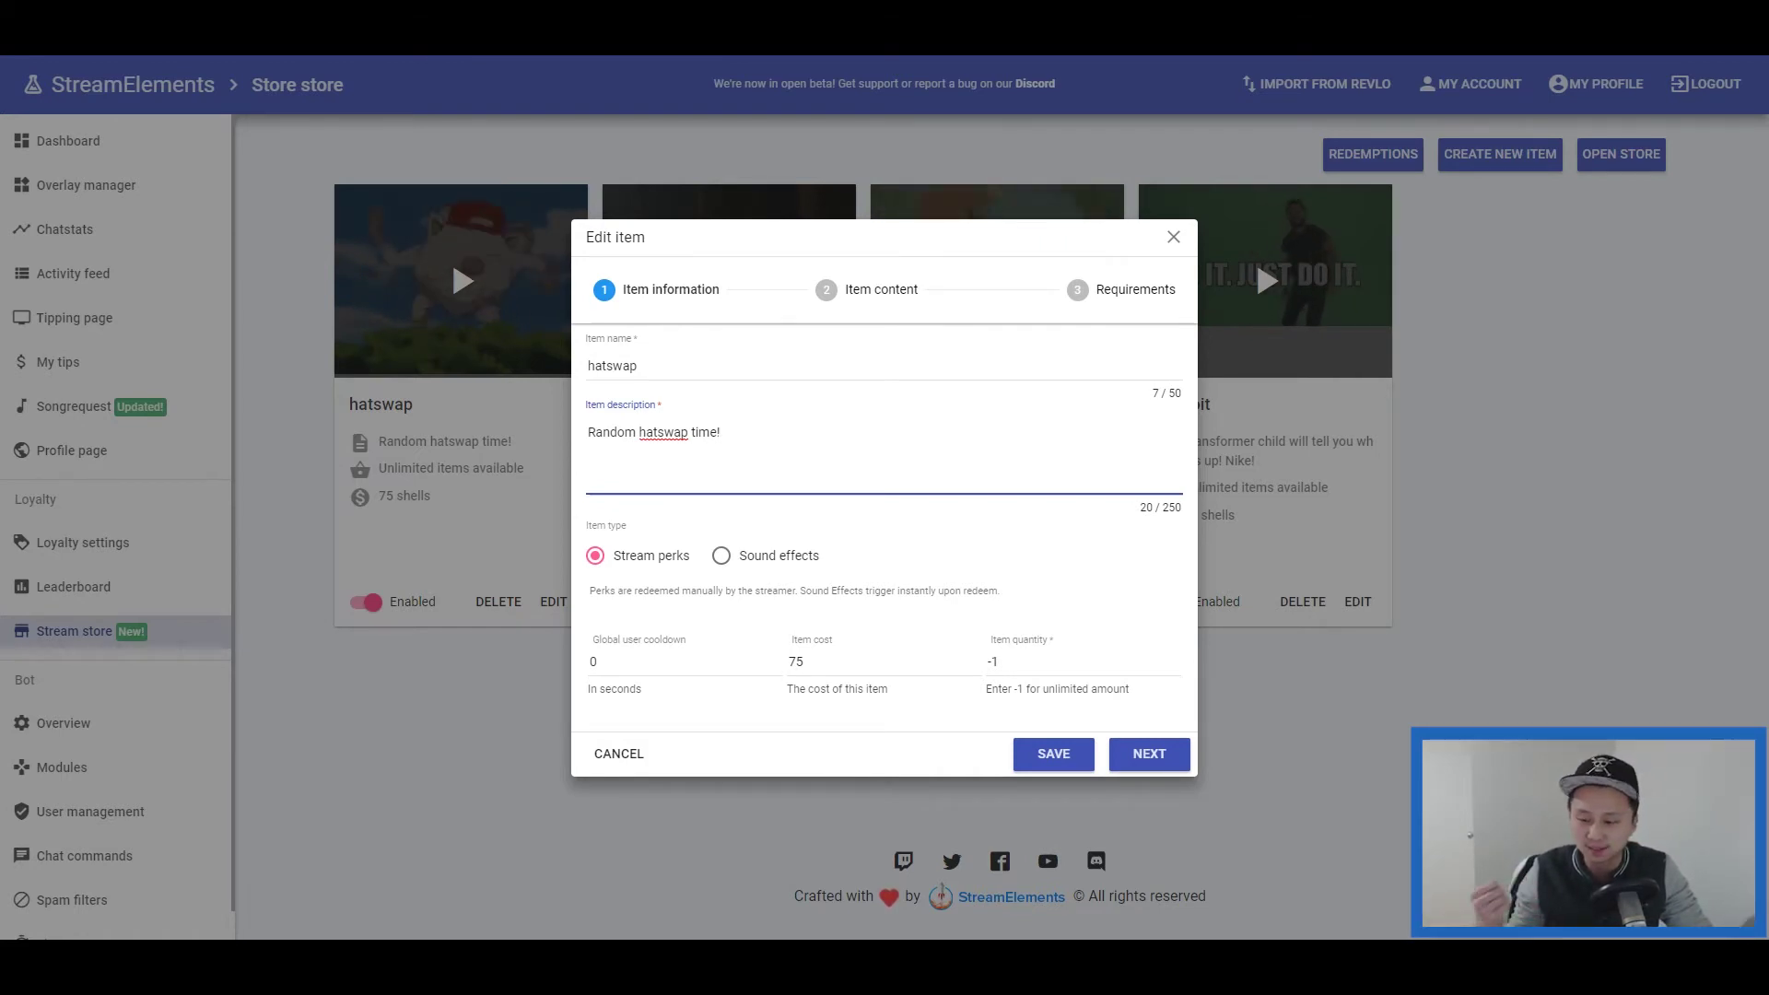
pyautogui.click(1255, 256)
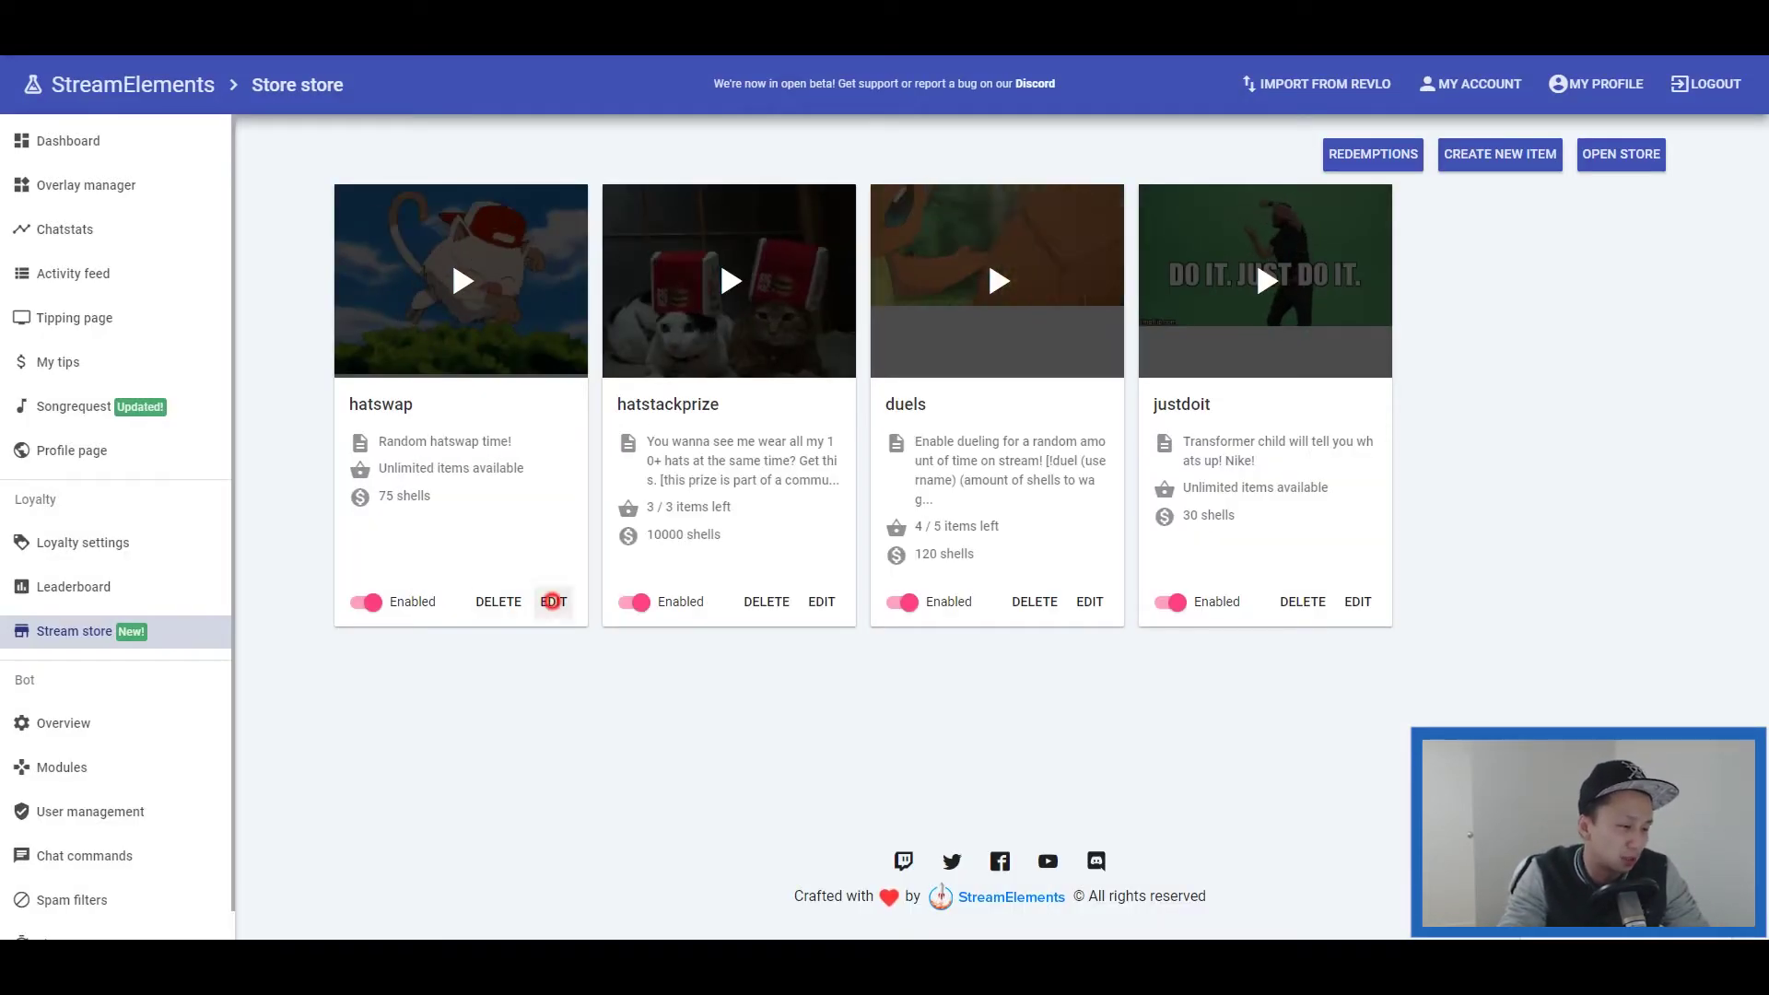
pyautogui.click(553, 601)
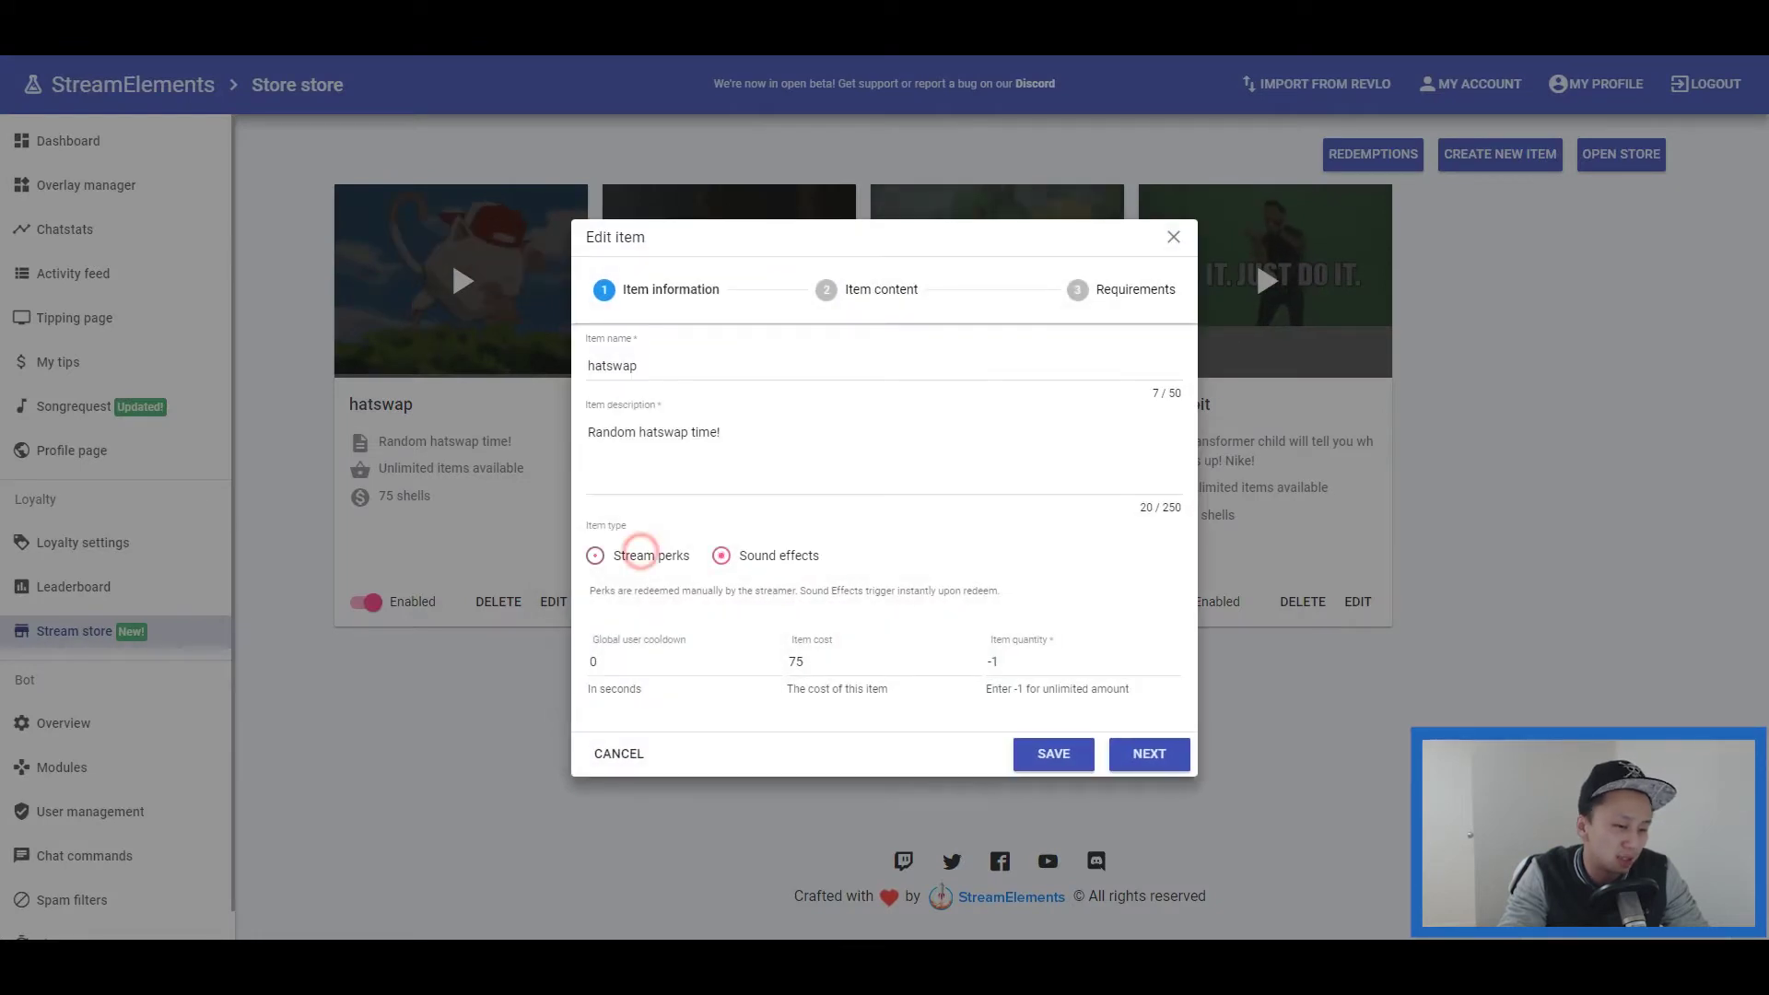
pyautogui.click(724, 556)
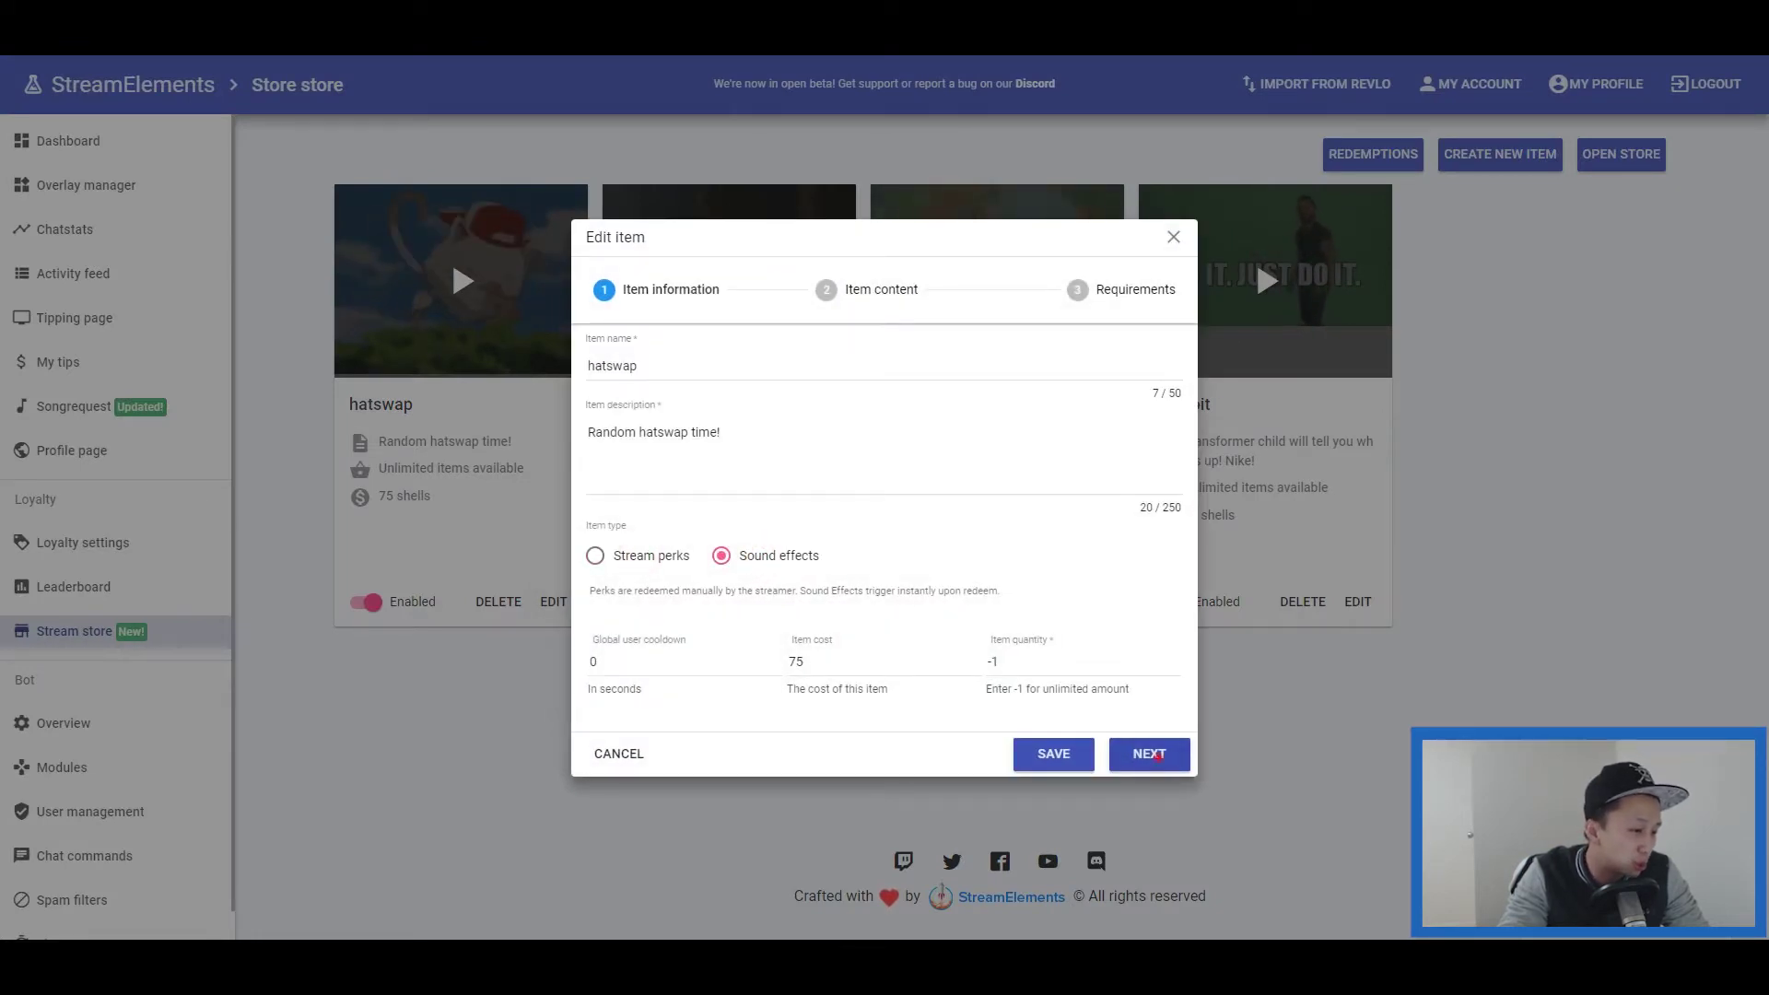
pyautogui.click(1149, 753)
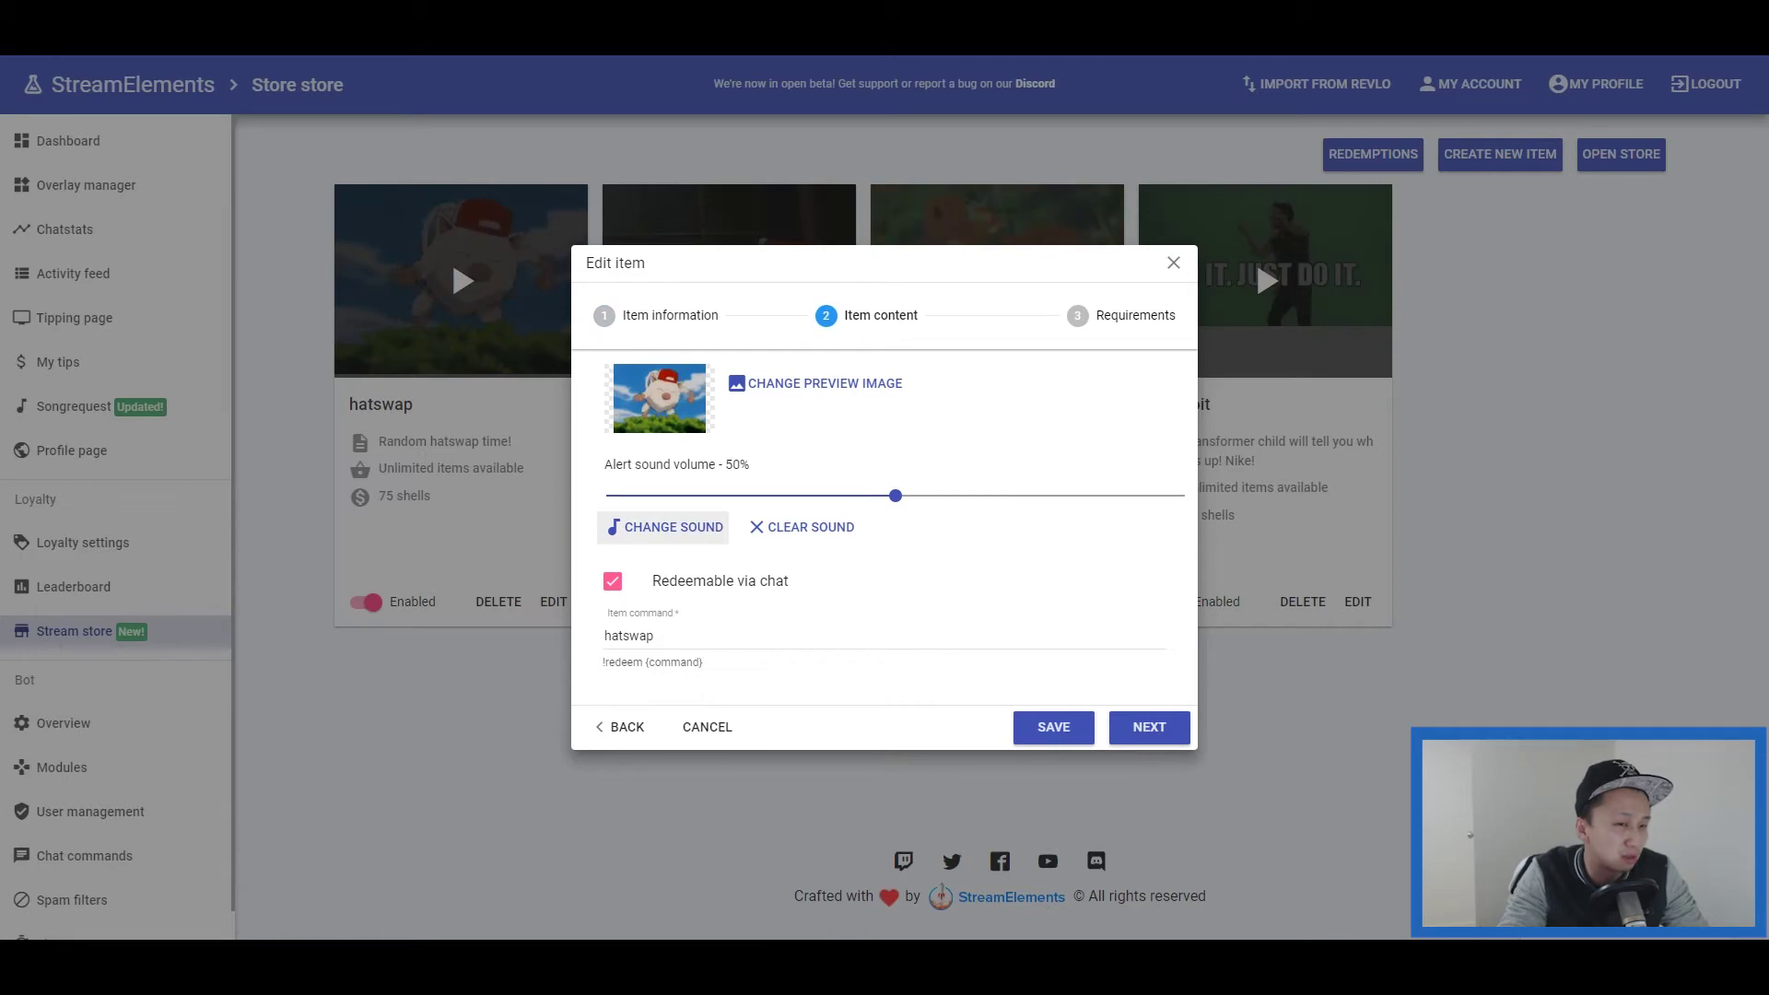
# - Browse the media library's All, Images, Upload, Sounds and Videos views, then close hatswap's editor unsaved
pyautogui.click(678, 533)
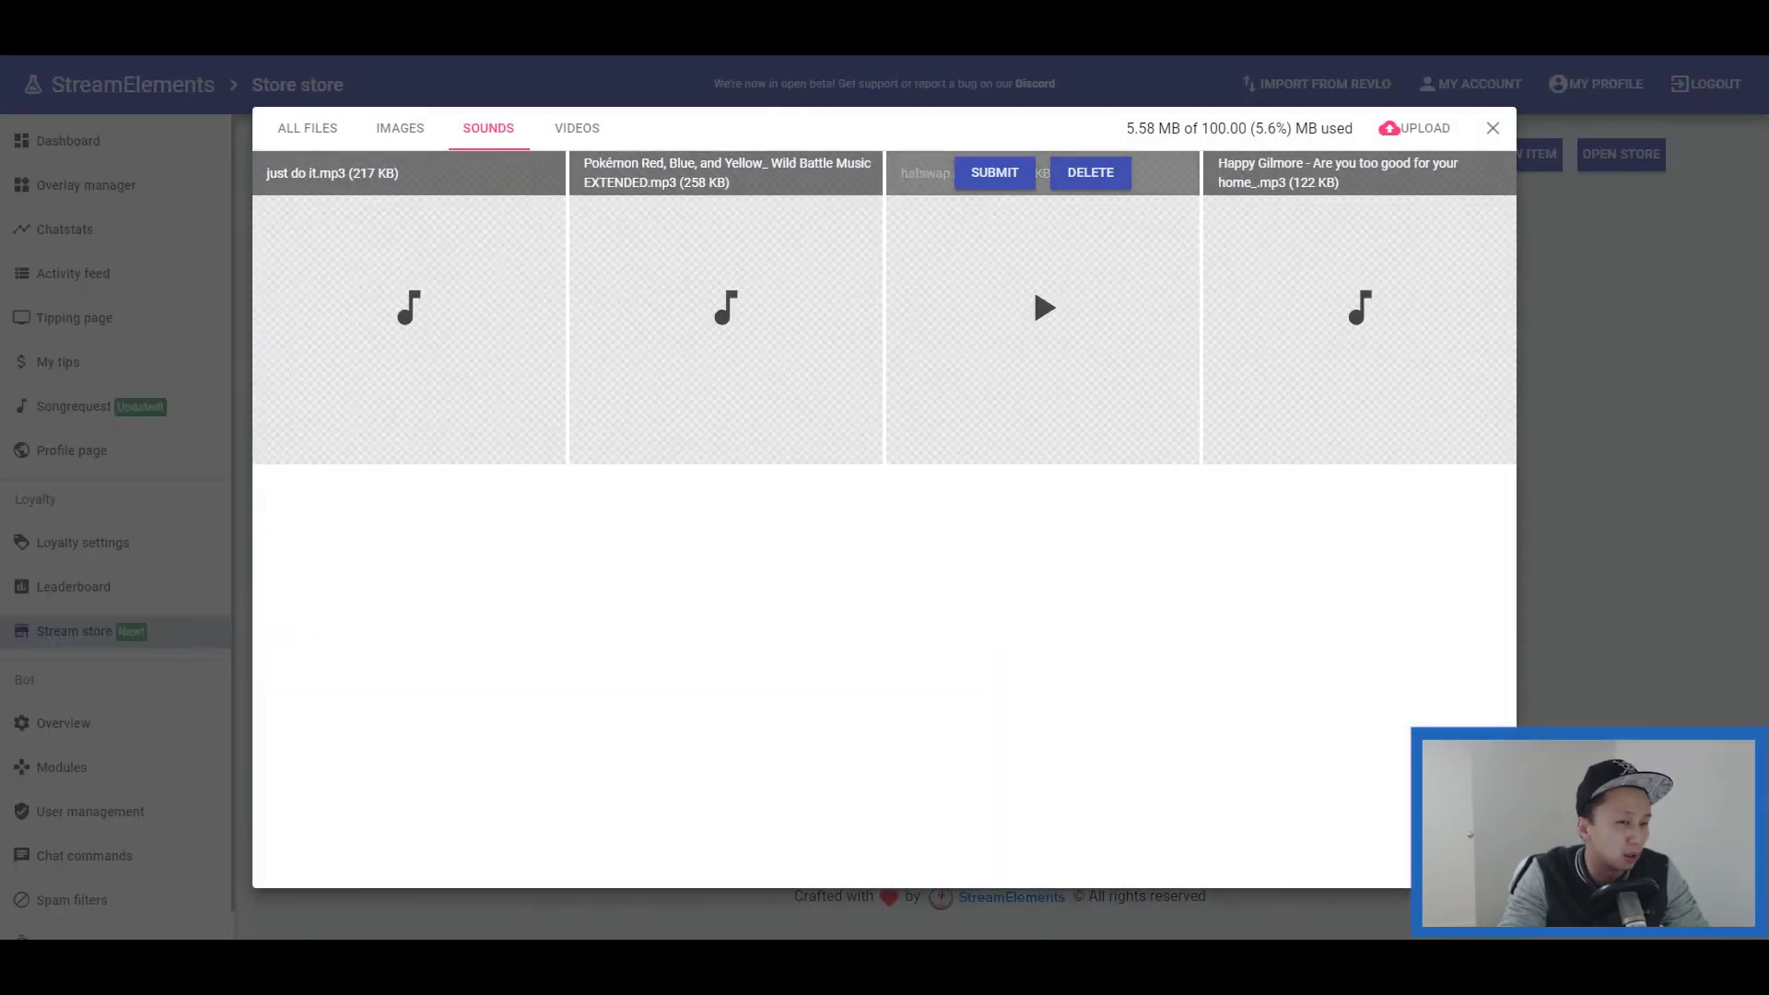
pyautogui.click(391, 129)
pyautogui.click(308, 128)
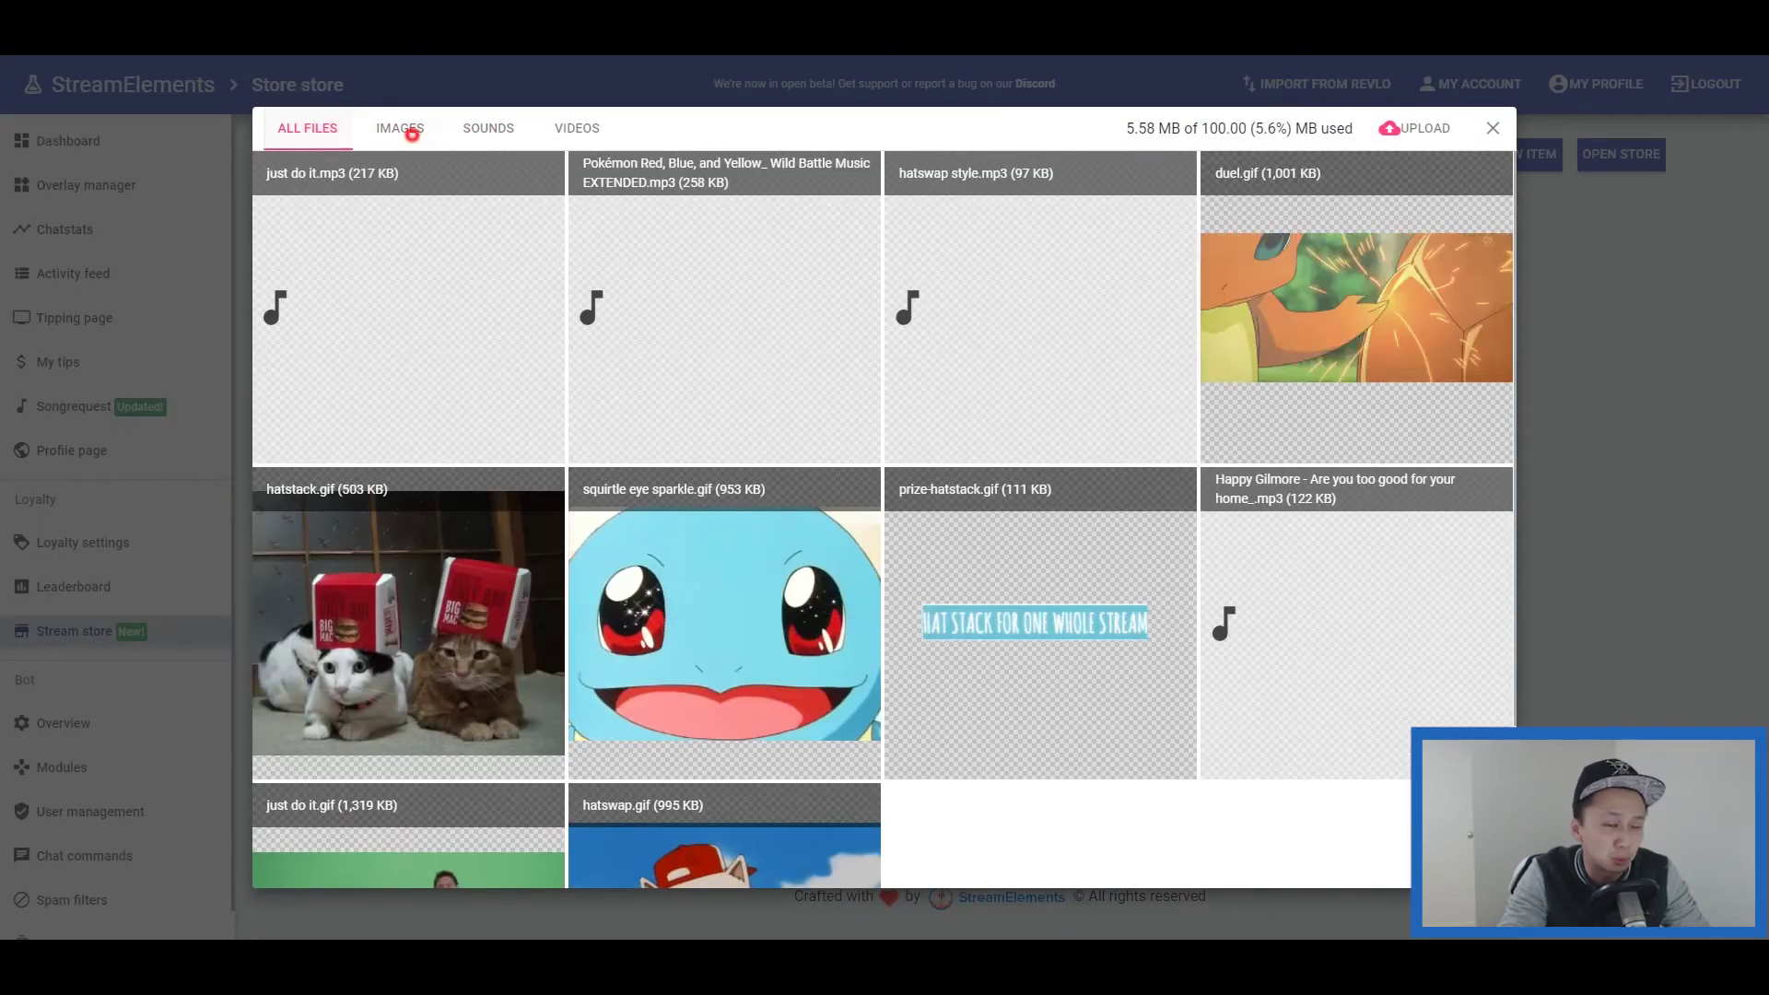
pyautogui.click(412, 134)
pyautogui.click(1419, 128)
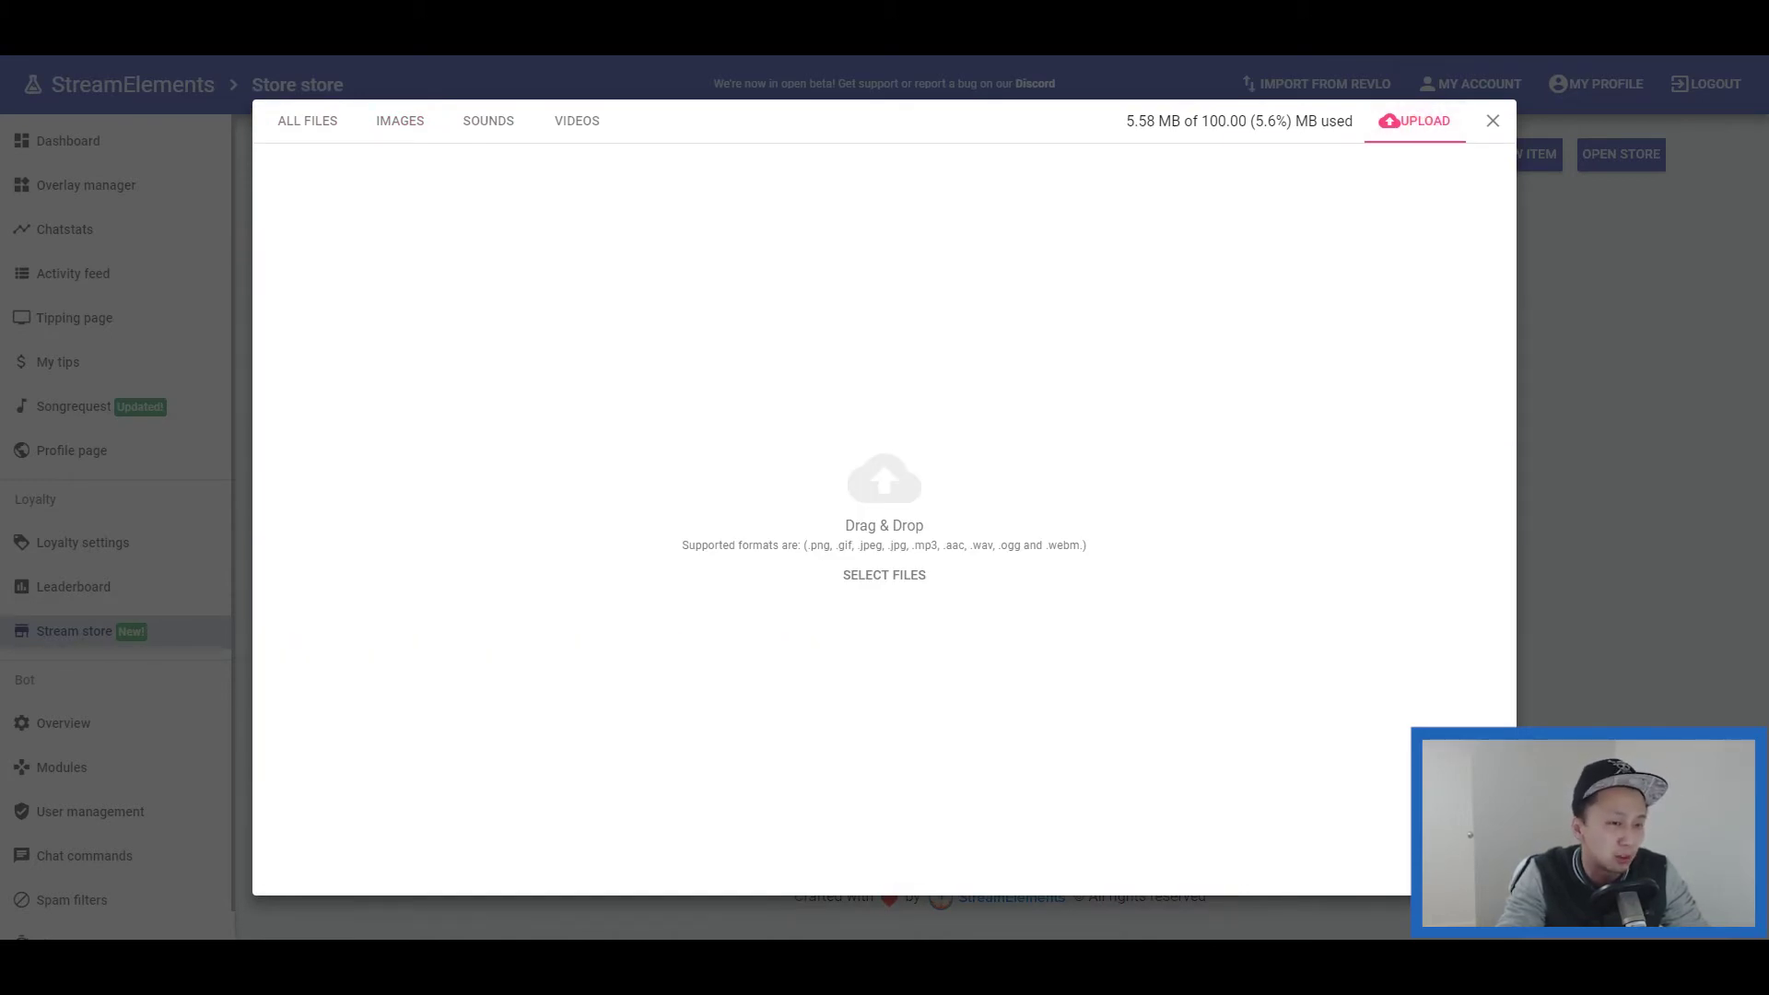
pyautogui.click(484, 120)
pyautogui.click(581, 121)
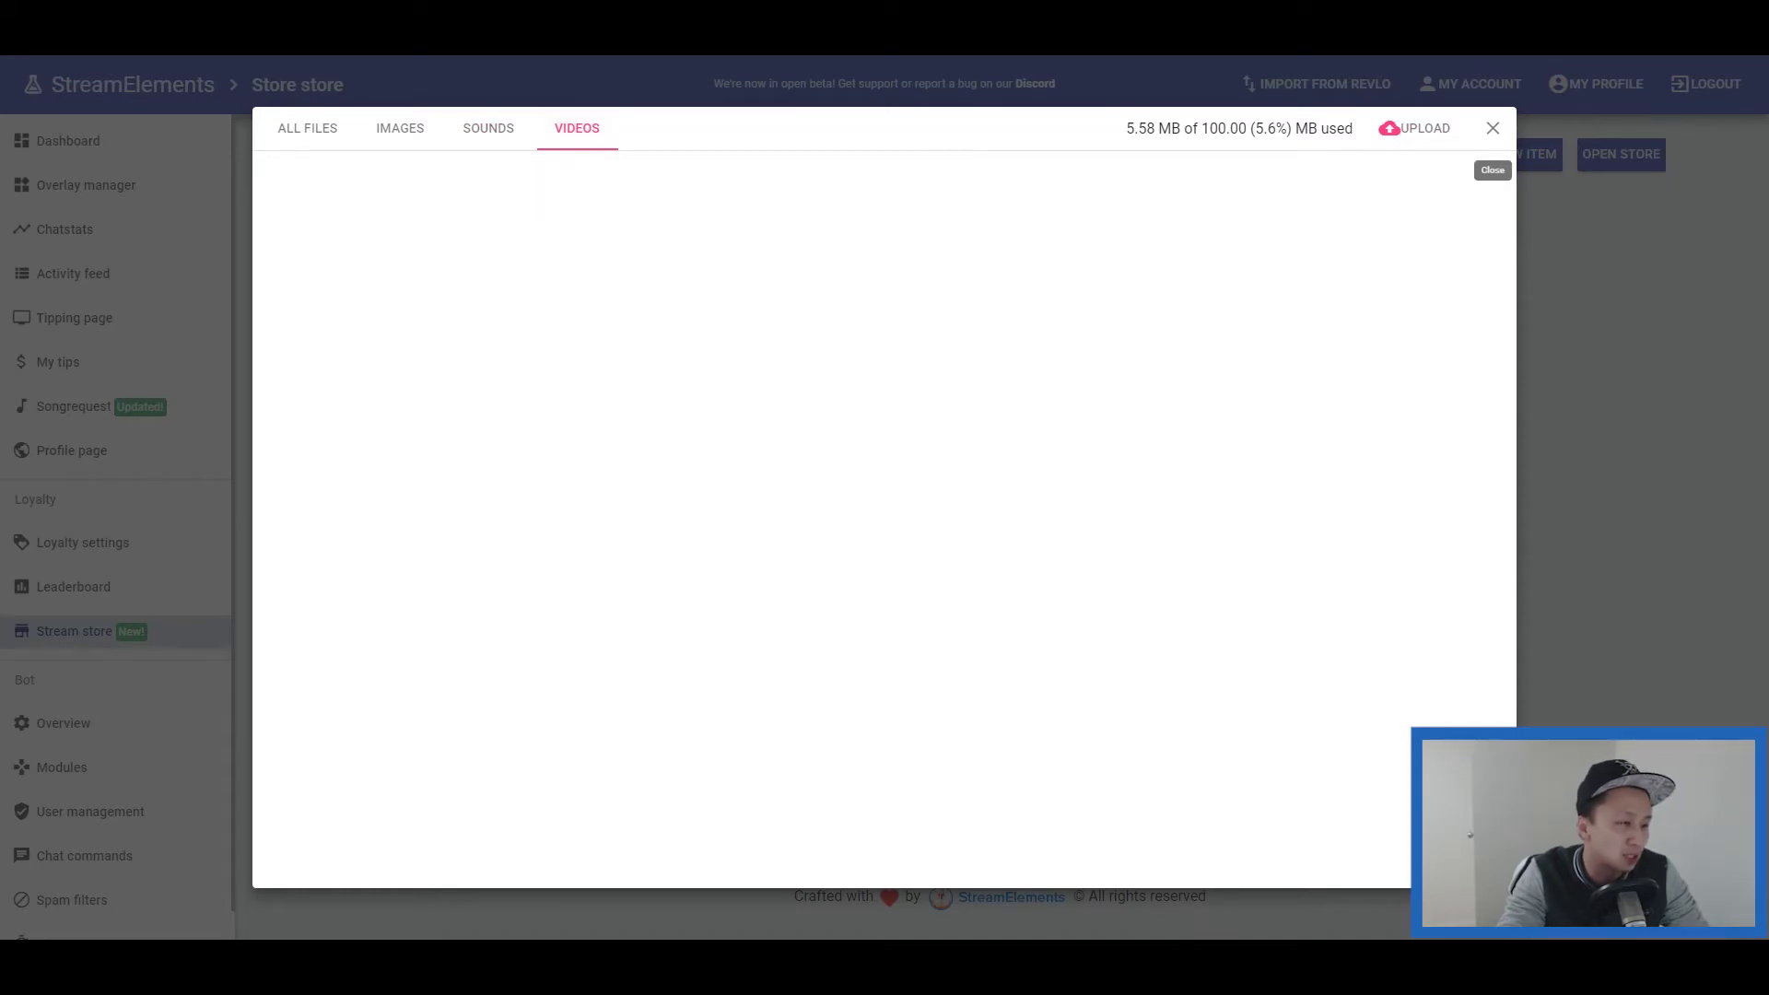
pyautogui.click(1493, 128)
pyautogui.click(1255, 256)
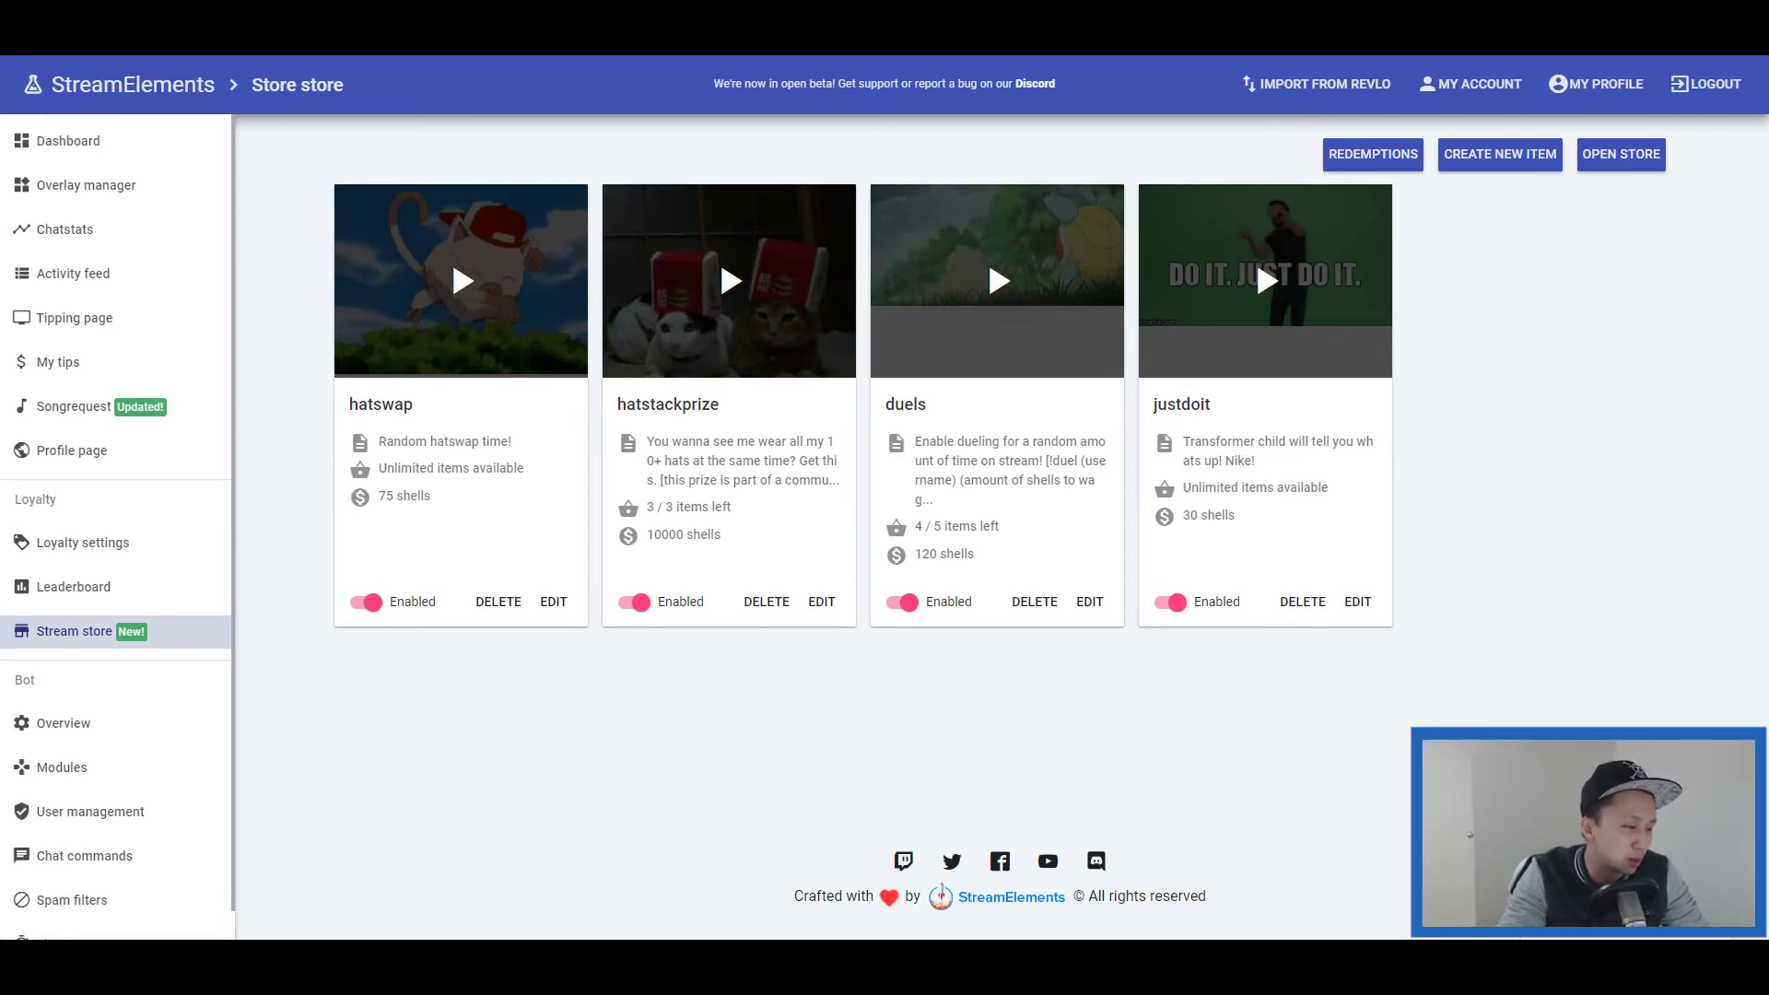
pyautogui.click(552, 601)
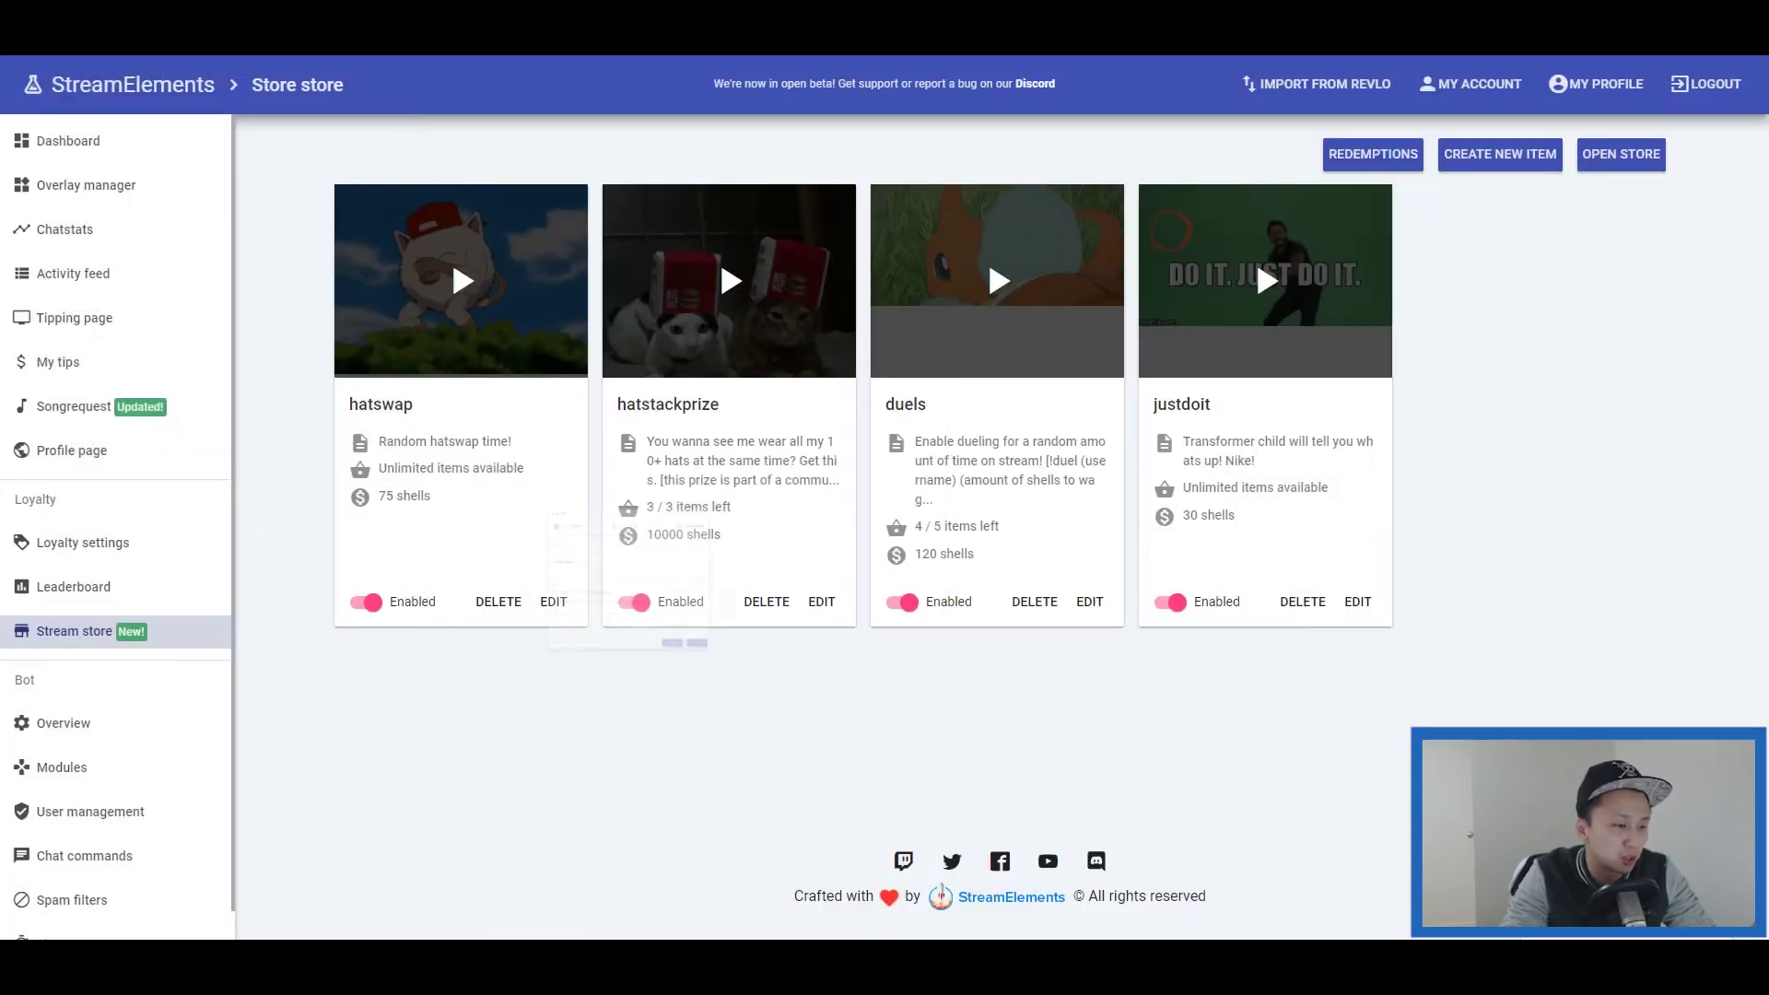
pyautogui.click(1255, 256)
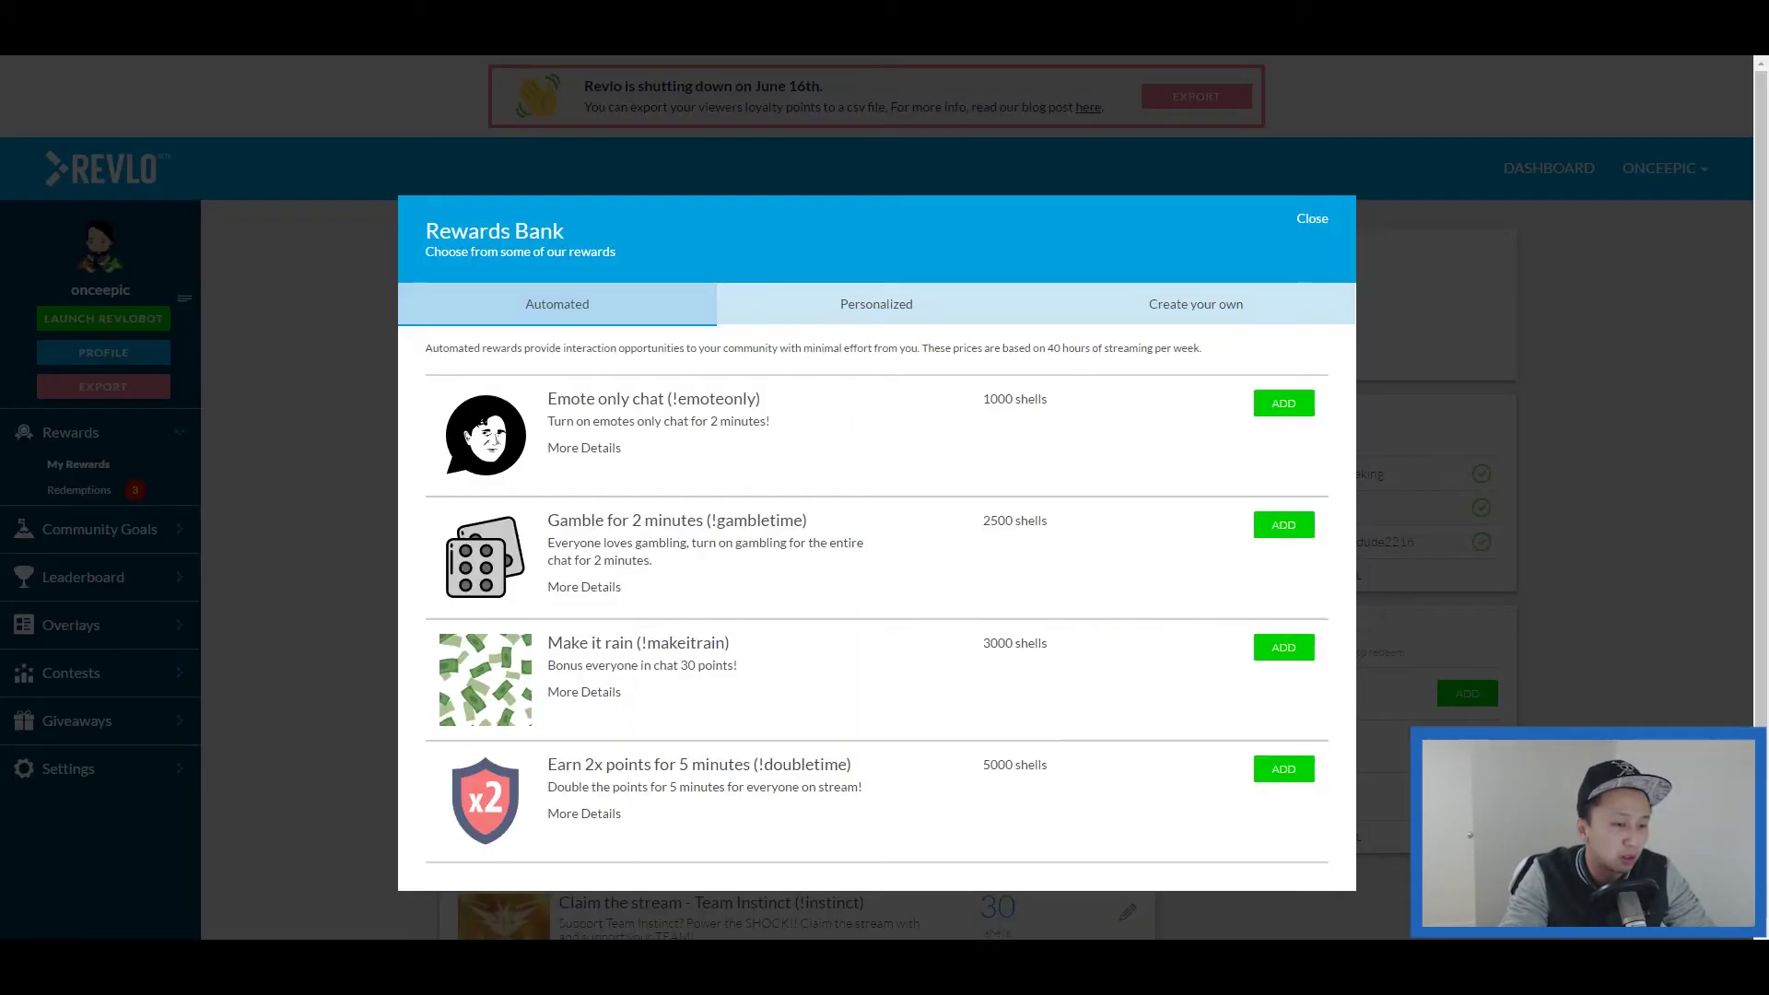
# - Open the Create your own tab and scroll through the Create Reward form and Advanced Settings
pyautogui.click(1236, 300)
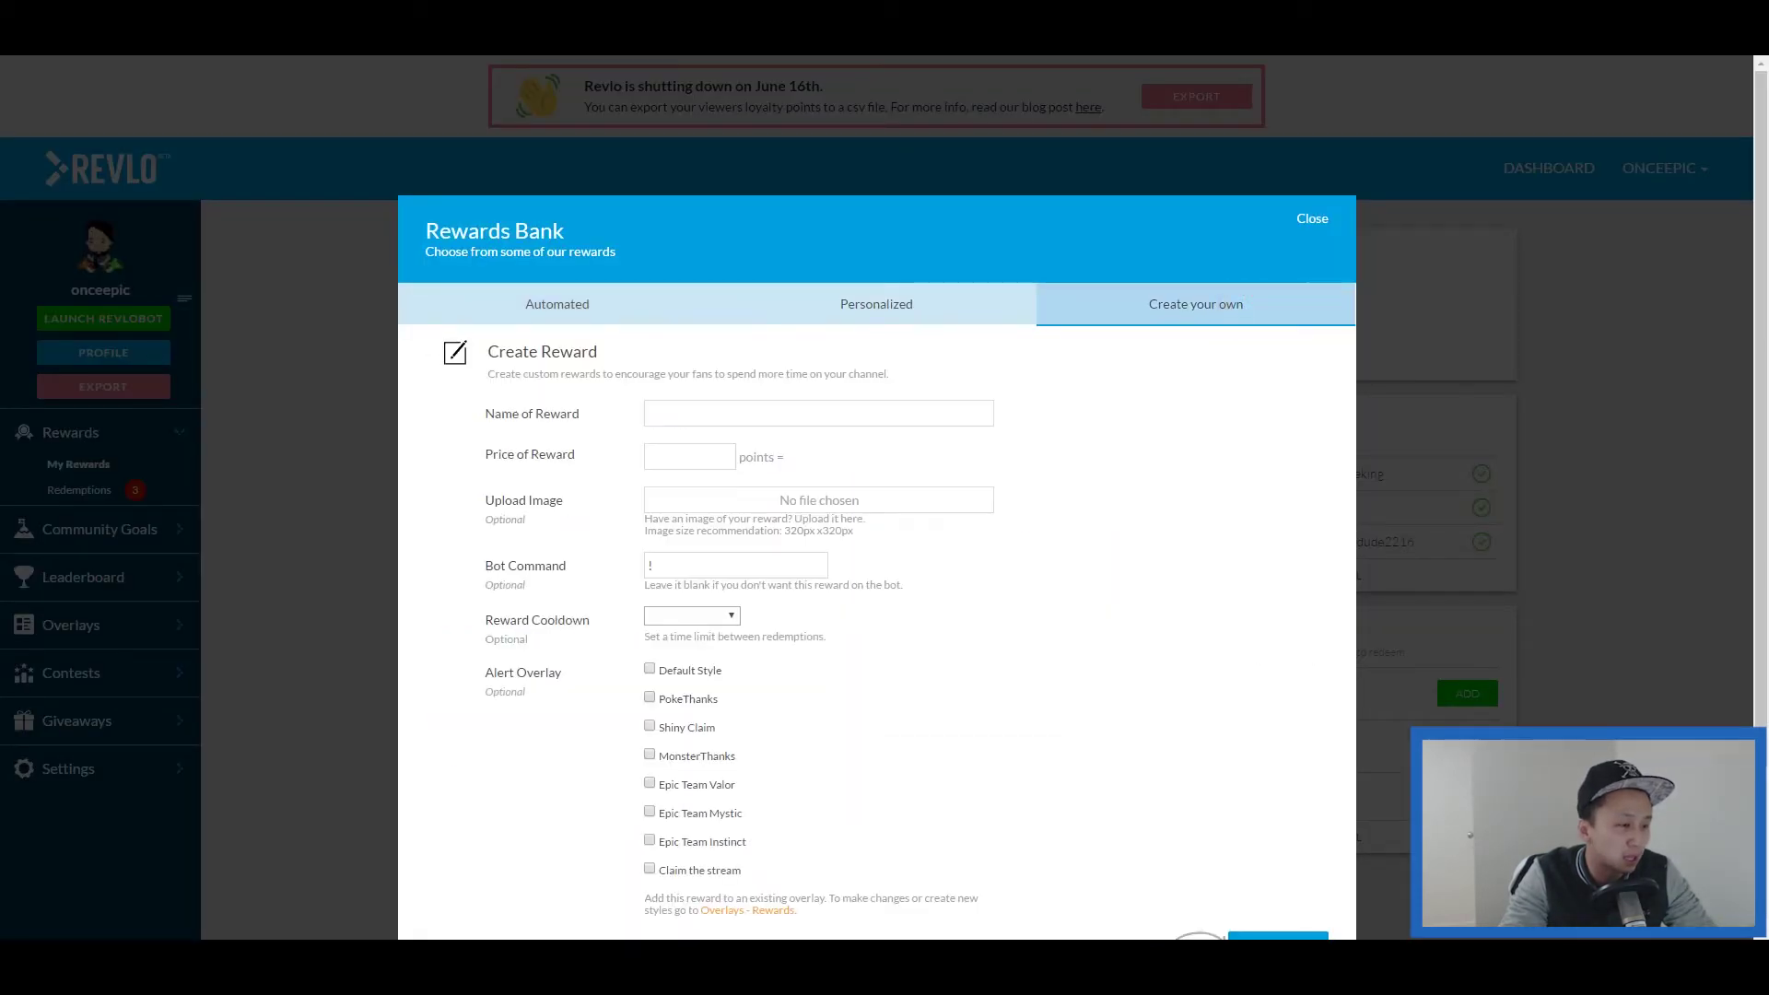
pyautogui.scroll(-1, 1236, 301)
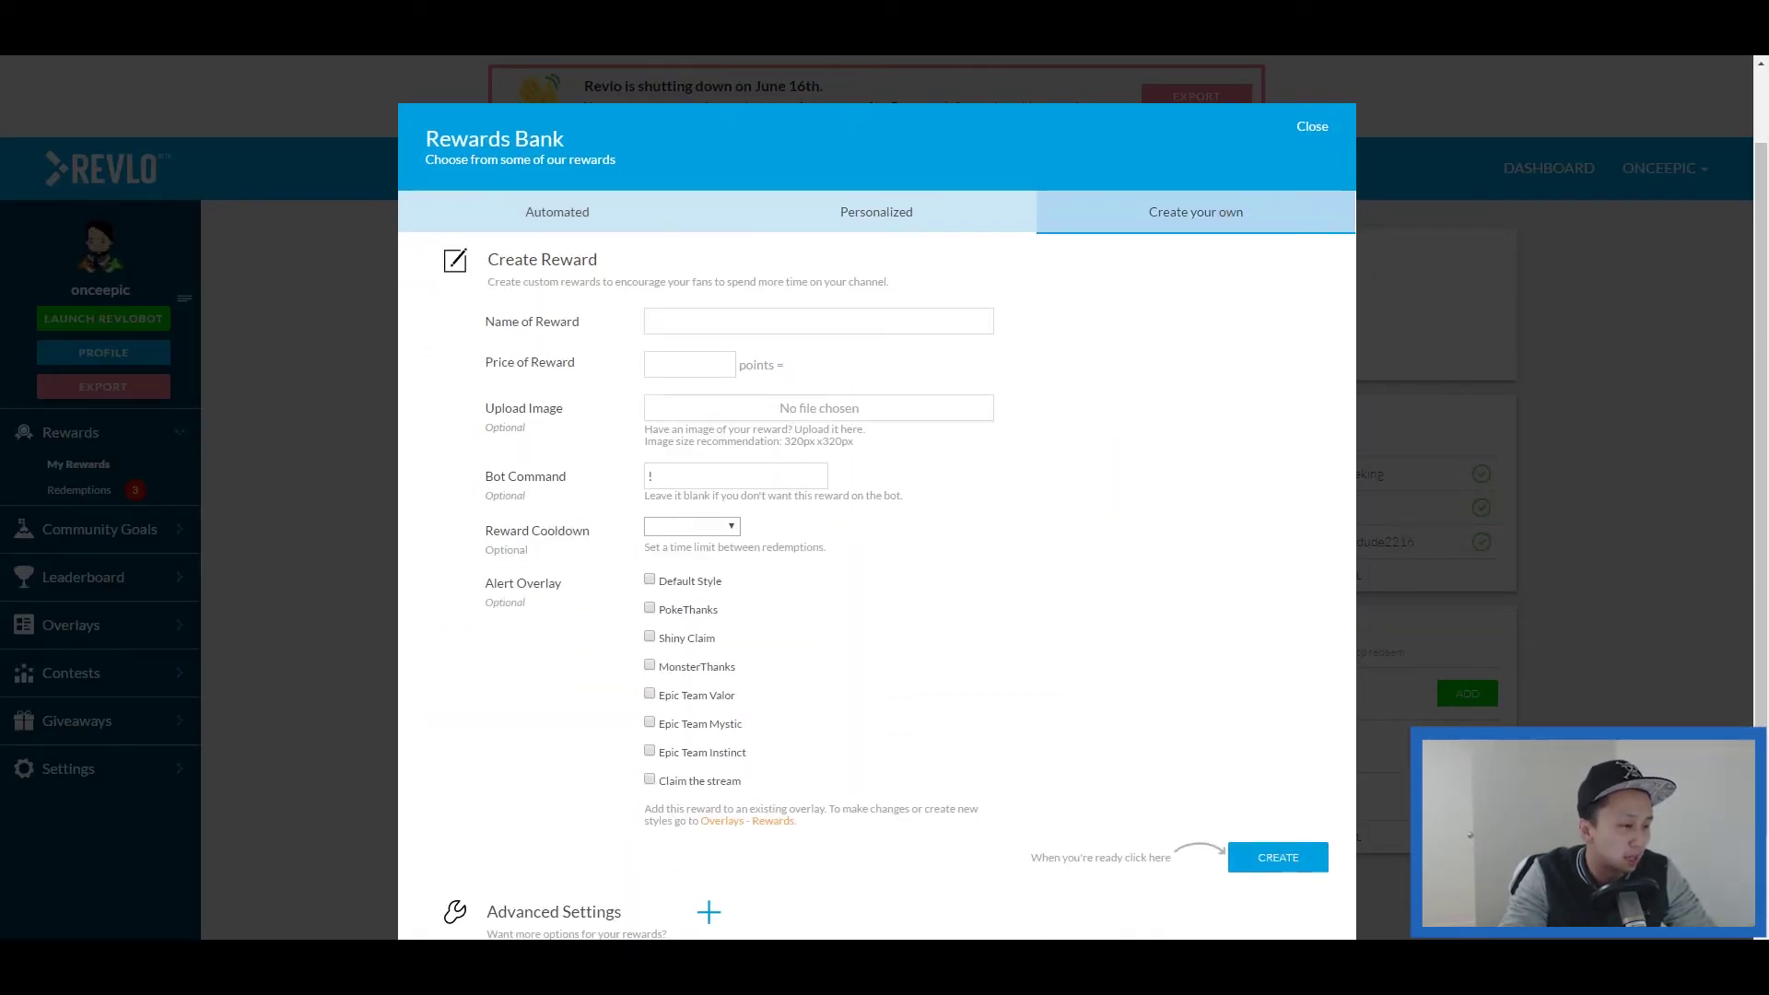
pyautogui.scroll(-1, 876, 497)
pyautogui.scroll(-1, 877, 479)
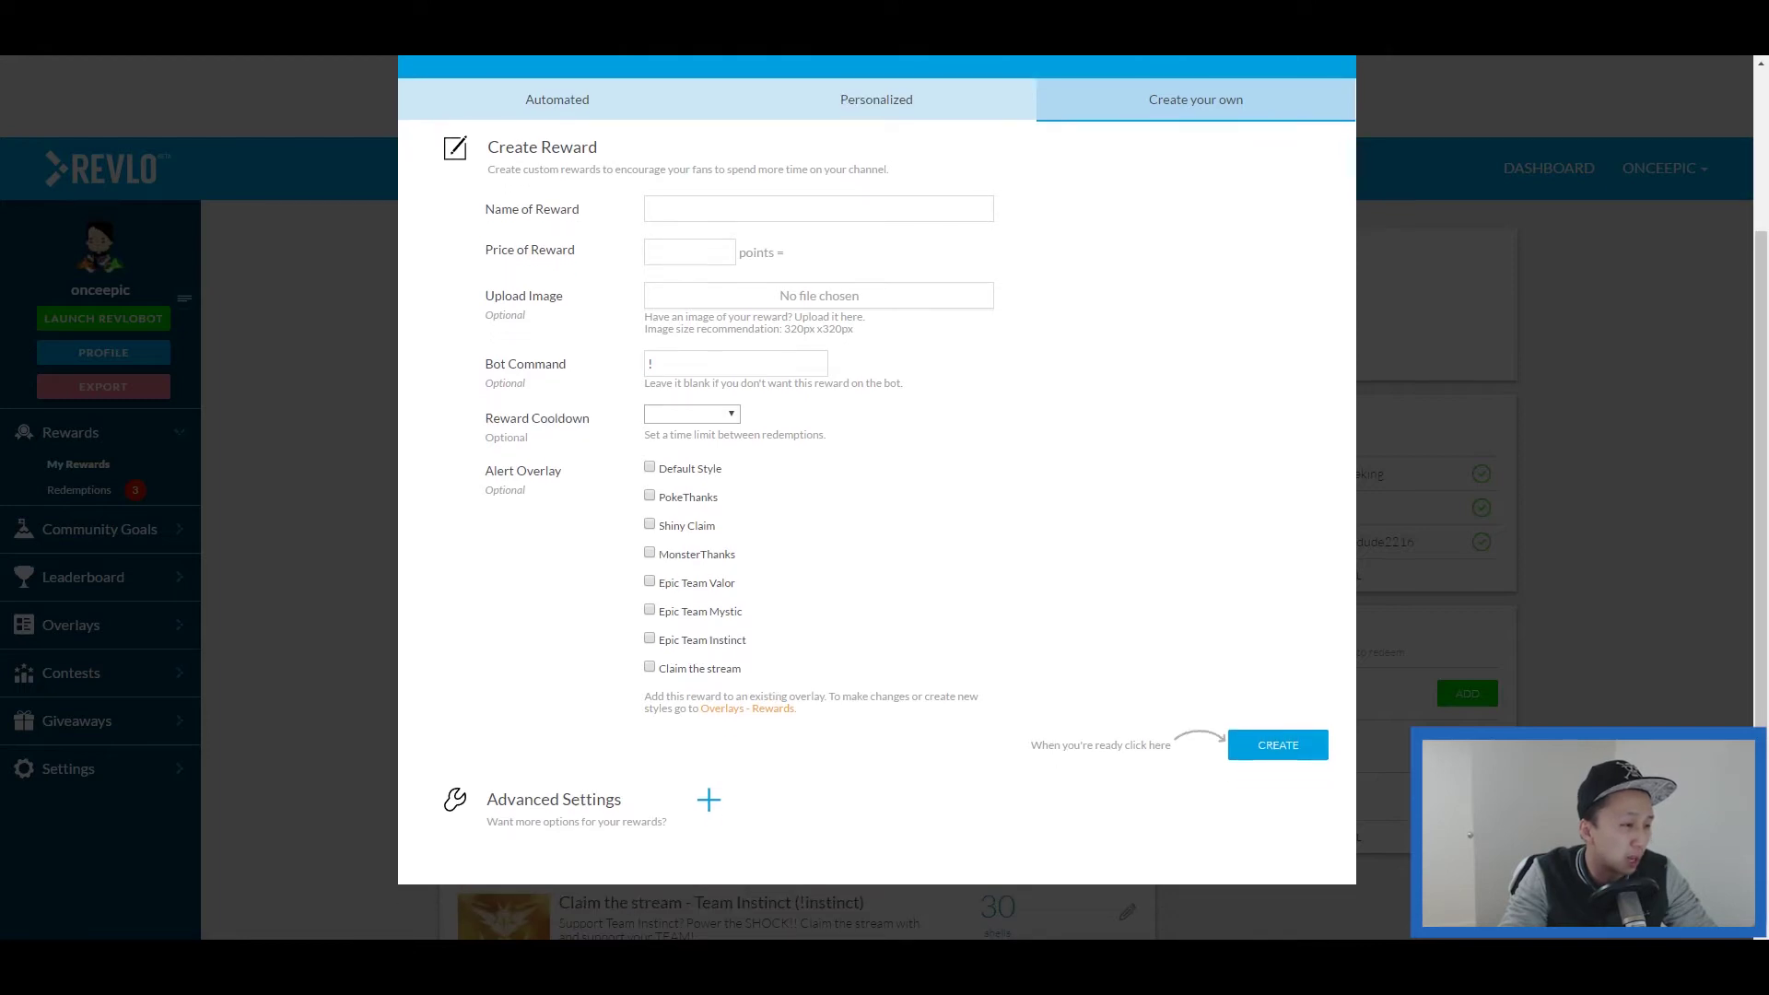
pyautogui.scroll(2, 876, 498)
pyautogui.scroll(-6, 877, 497)
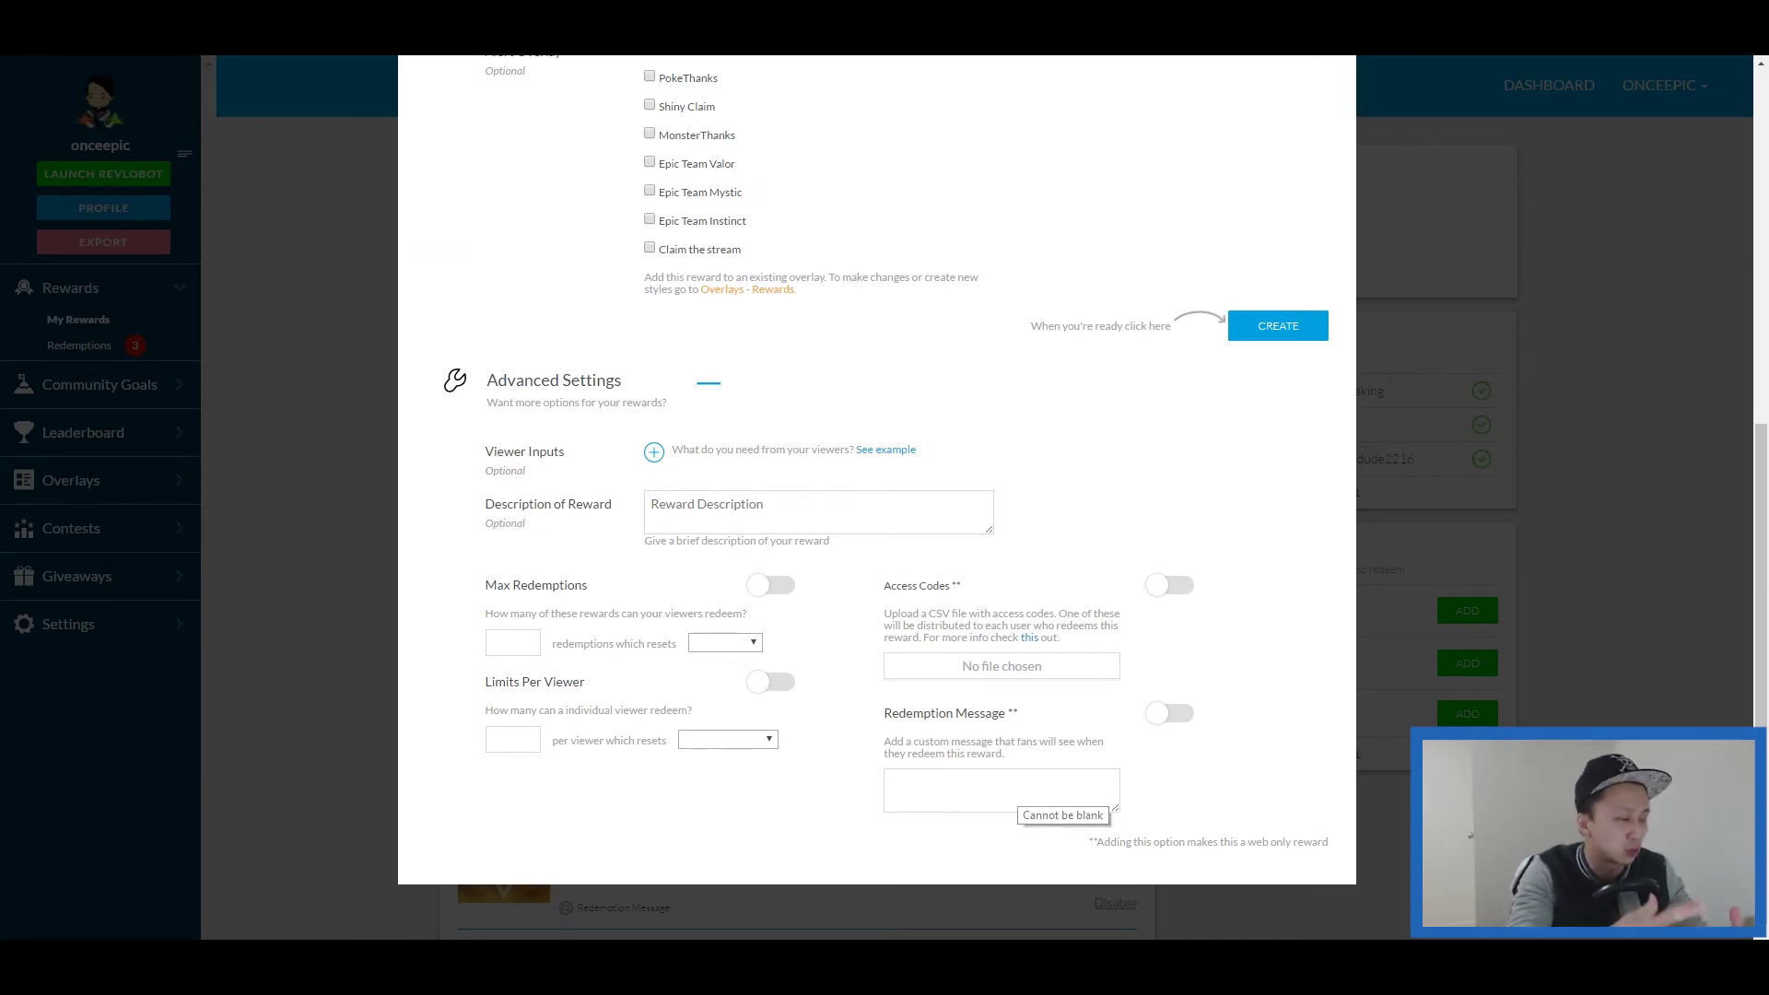
pyautogui.scroll(5, 877, 497)
pyautogui.scroll(1, 876, 497)
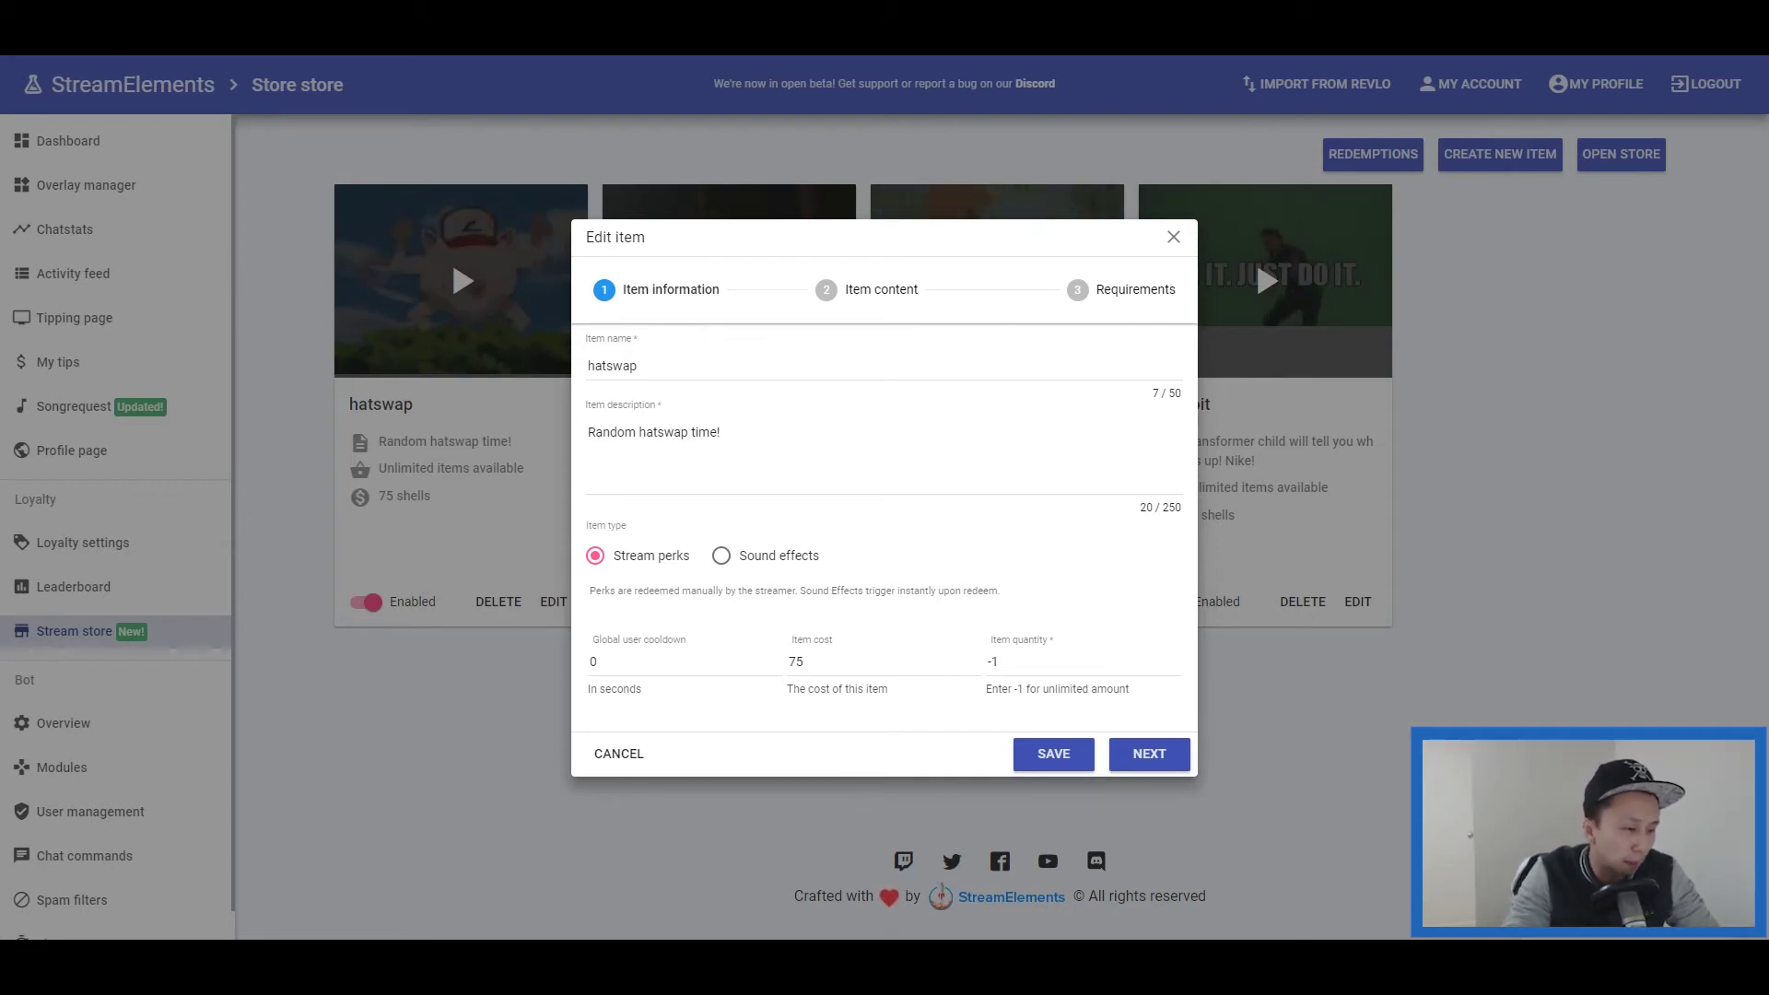
# - Close the hatswap editor, start a new store item, then cancel it
pyautogui.press('Return')
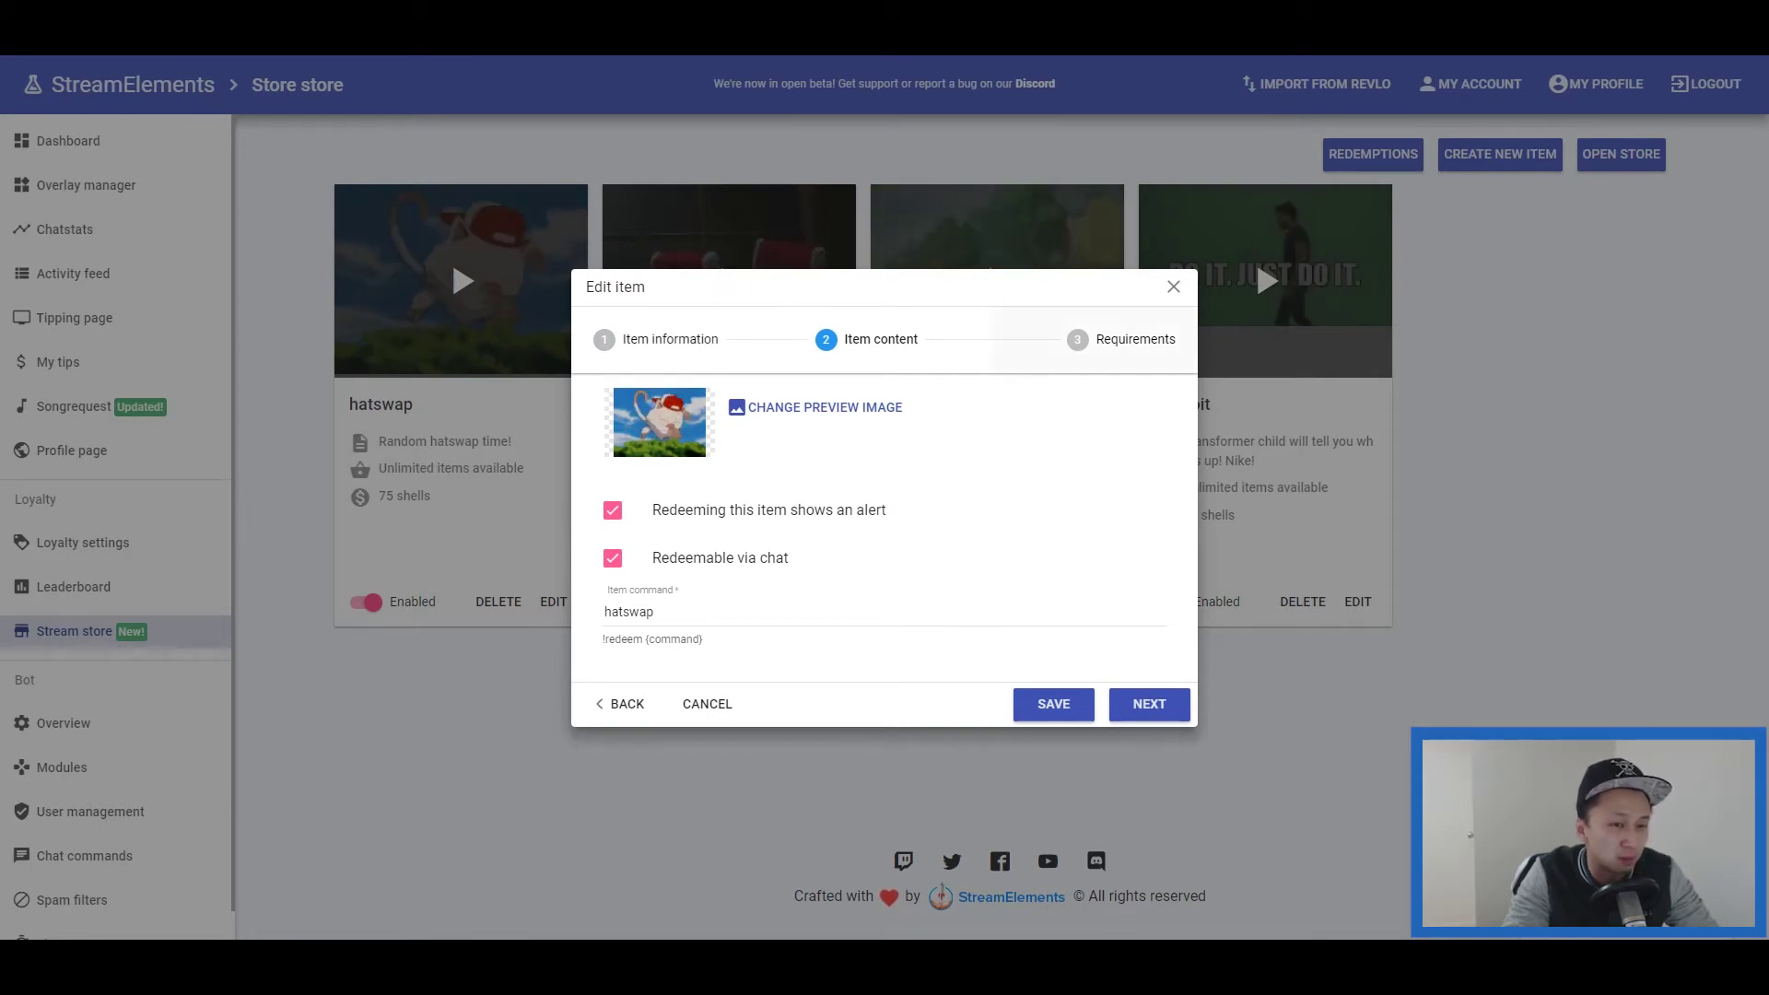
pyautogui.press('Escape')
pyautogui.click(1500, 154)
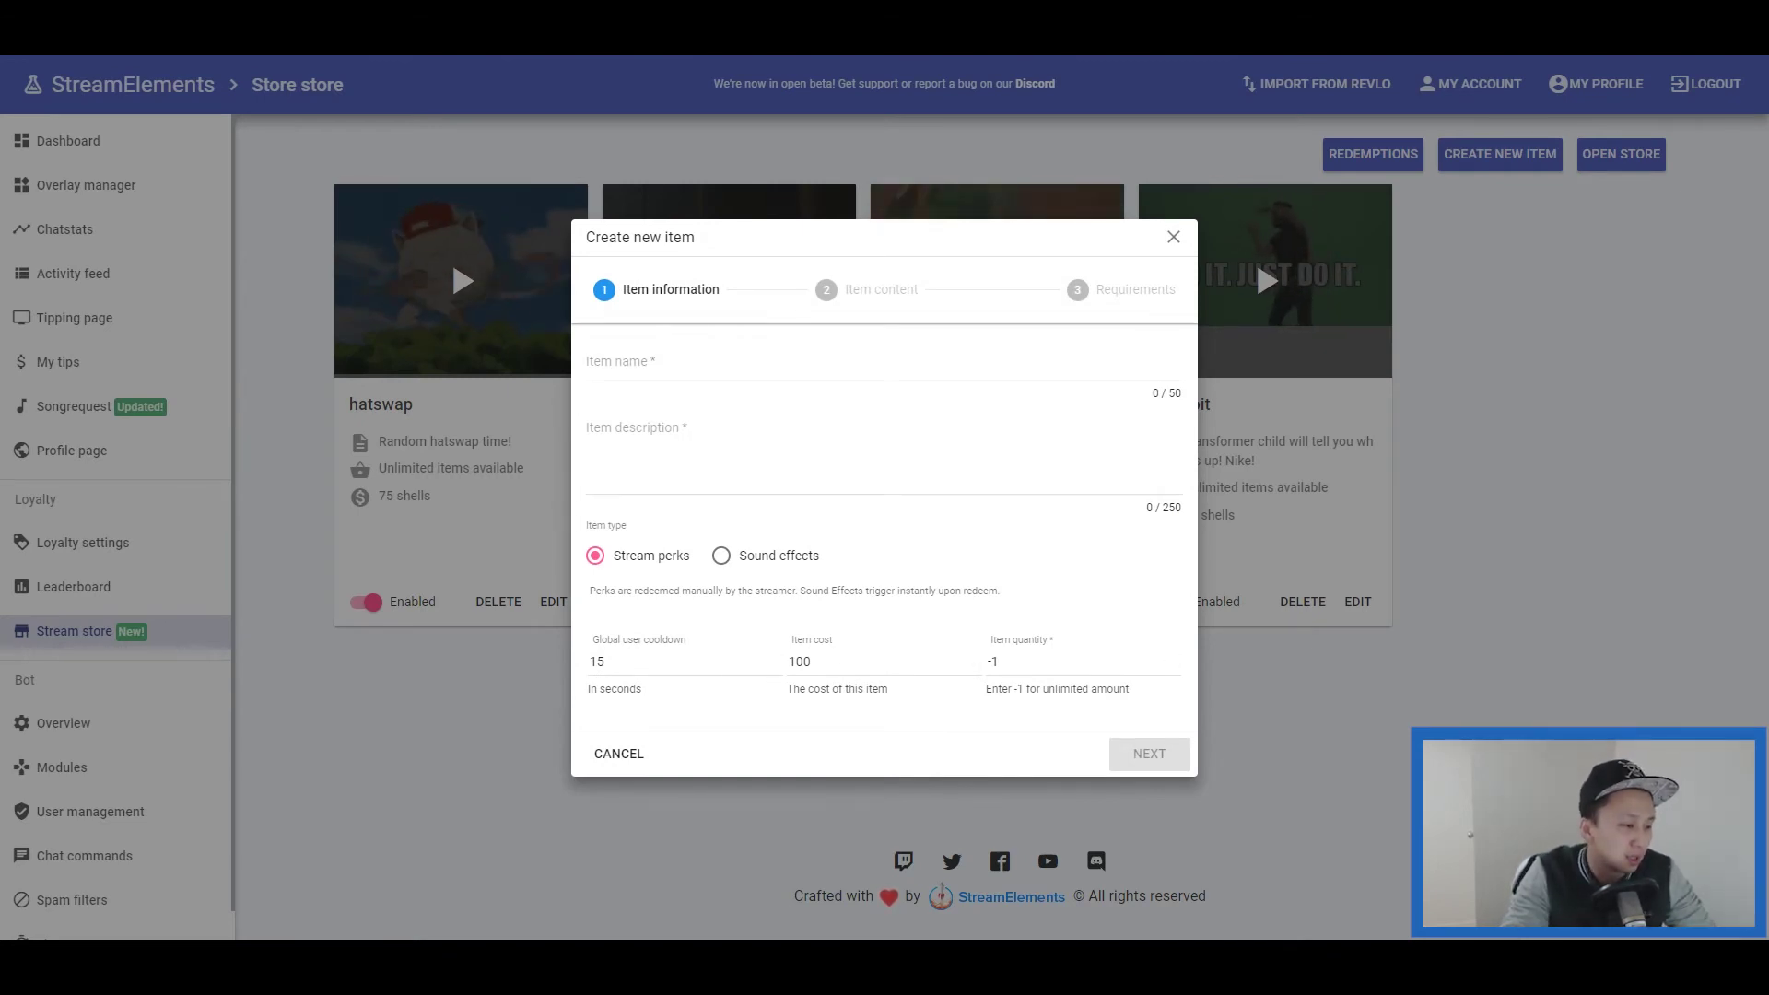
pyautogui.click(1173, 237)
# - Step hatswap's editor through content and requirements, then reopen it as a Sound effects item
pyautogui.click(553, 601)
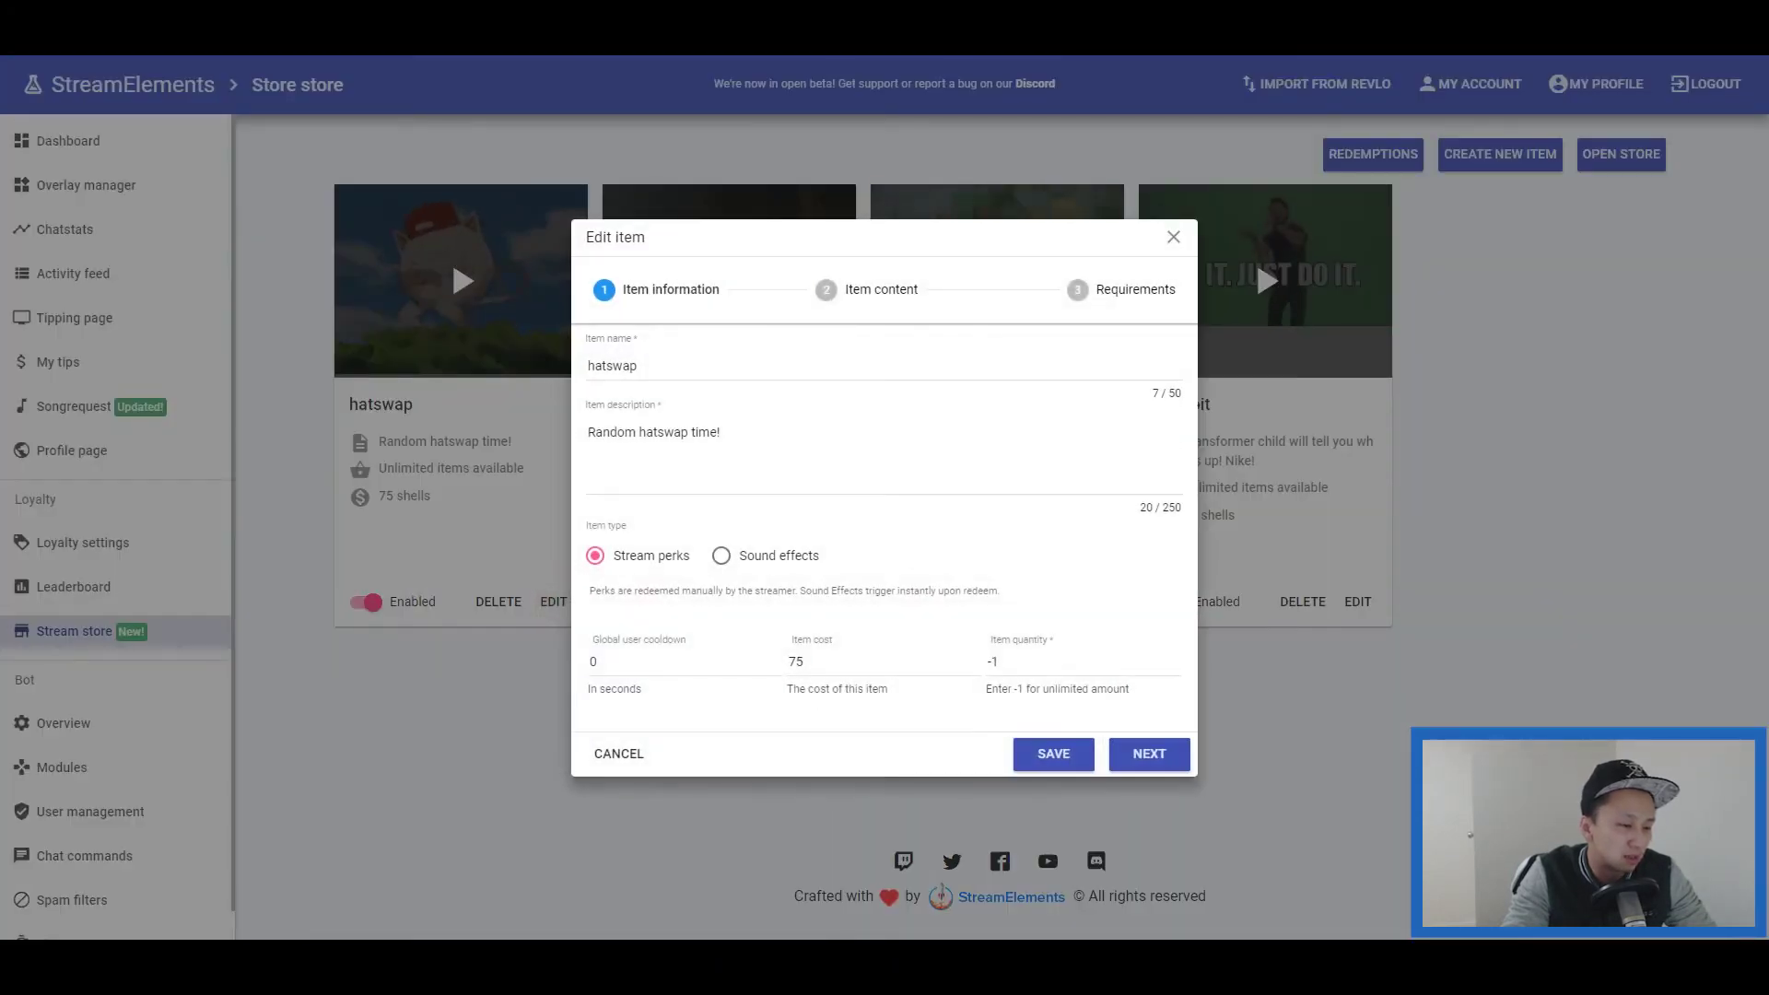
pyautogui.click(1149, 753)
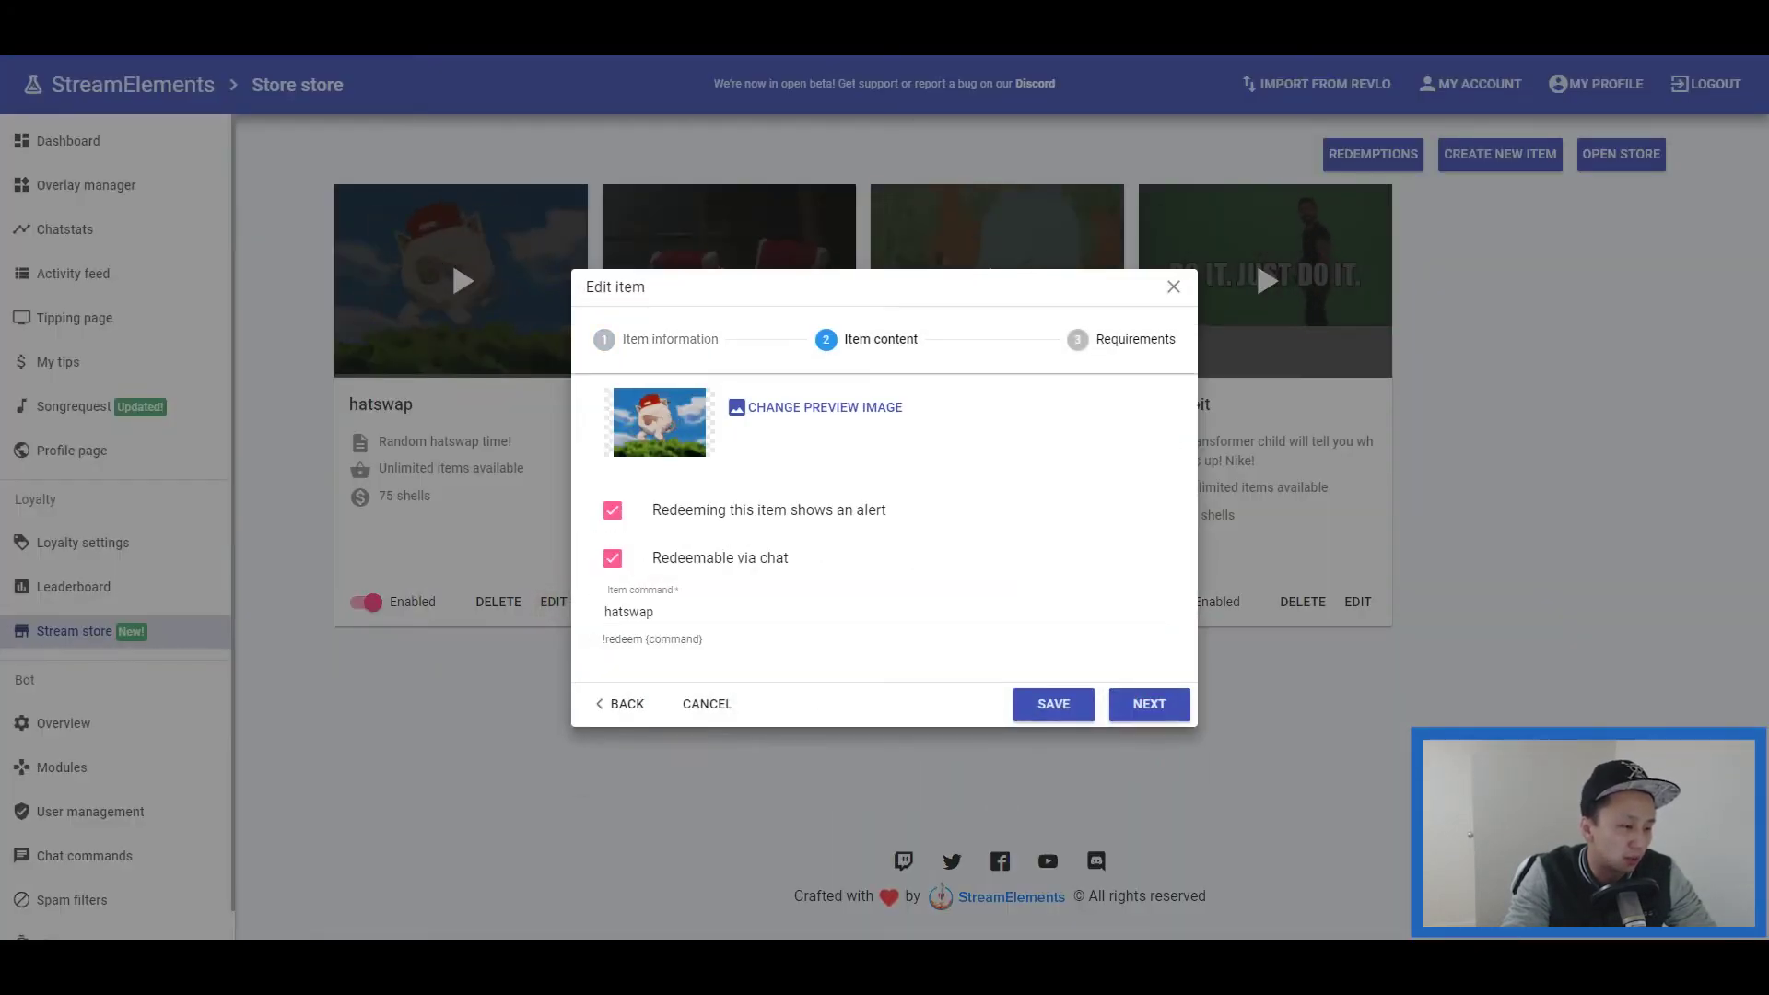
pyautogui.click(1149, 704)
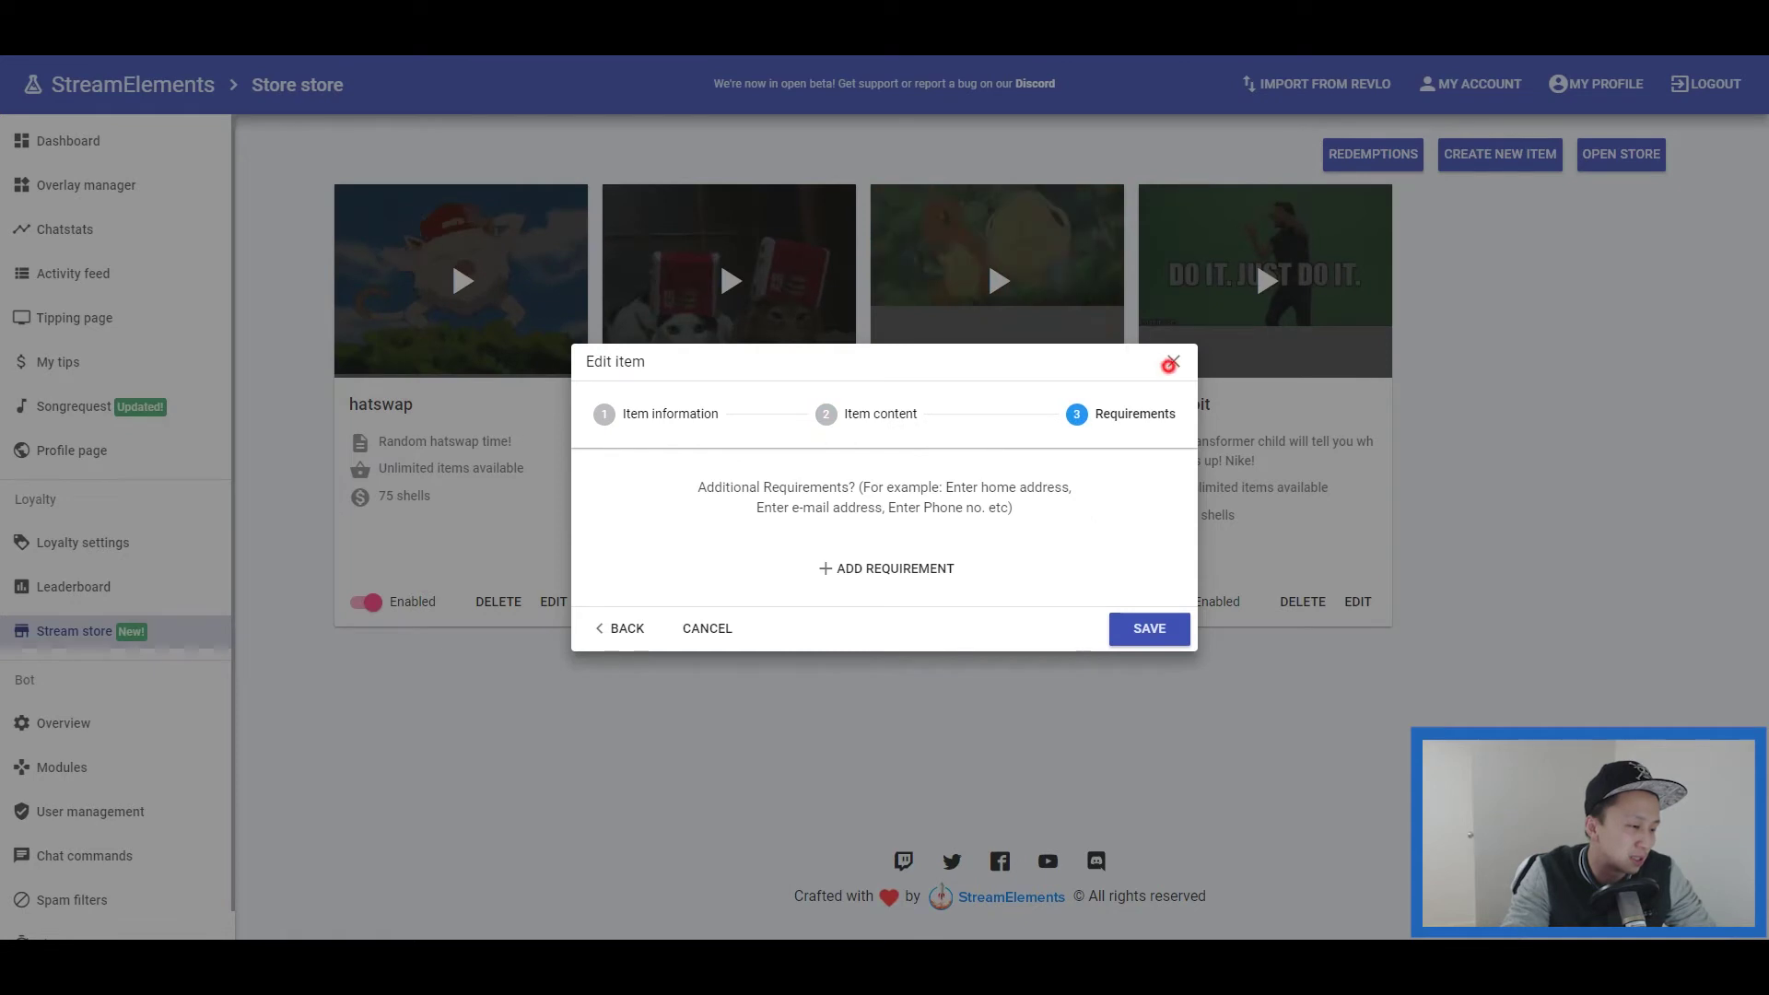
pyautogui.click(1170, 364)
pyautogui.click(553, 601)
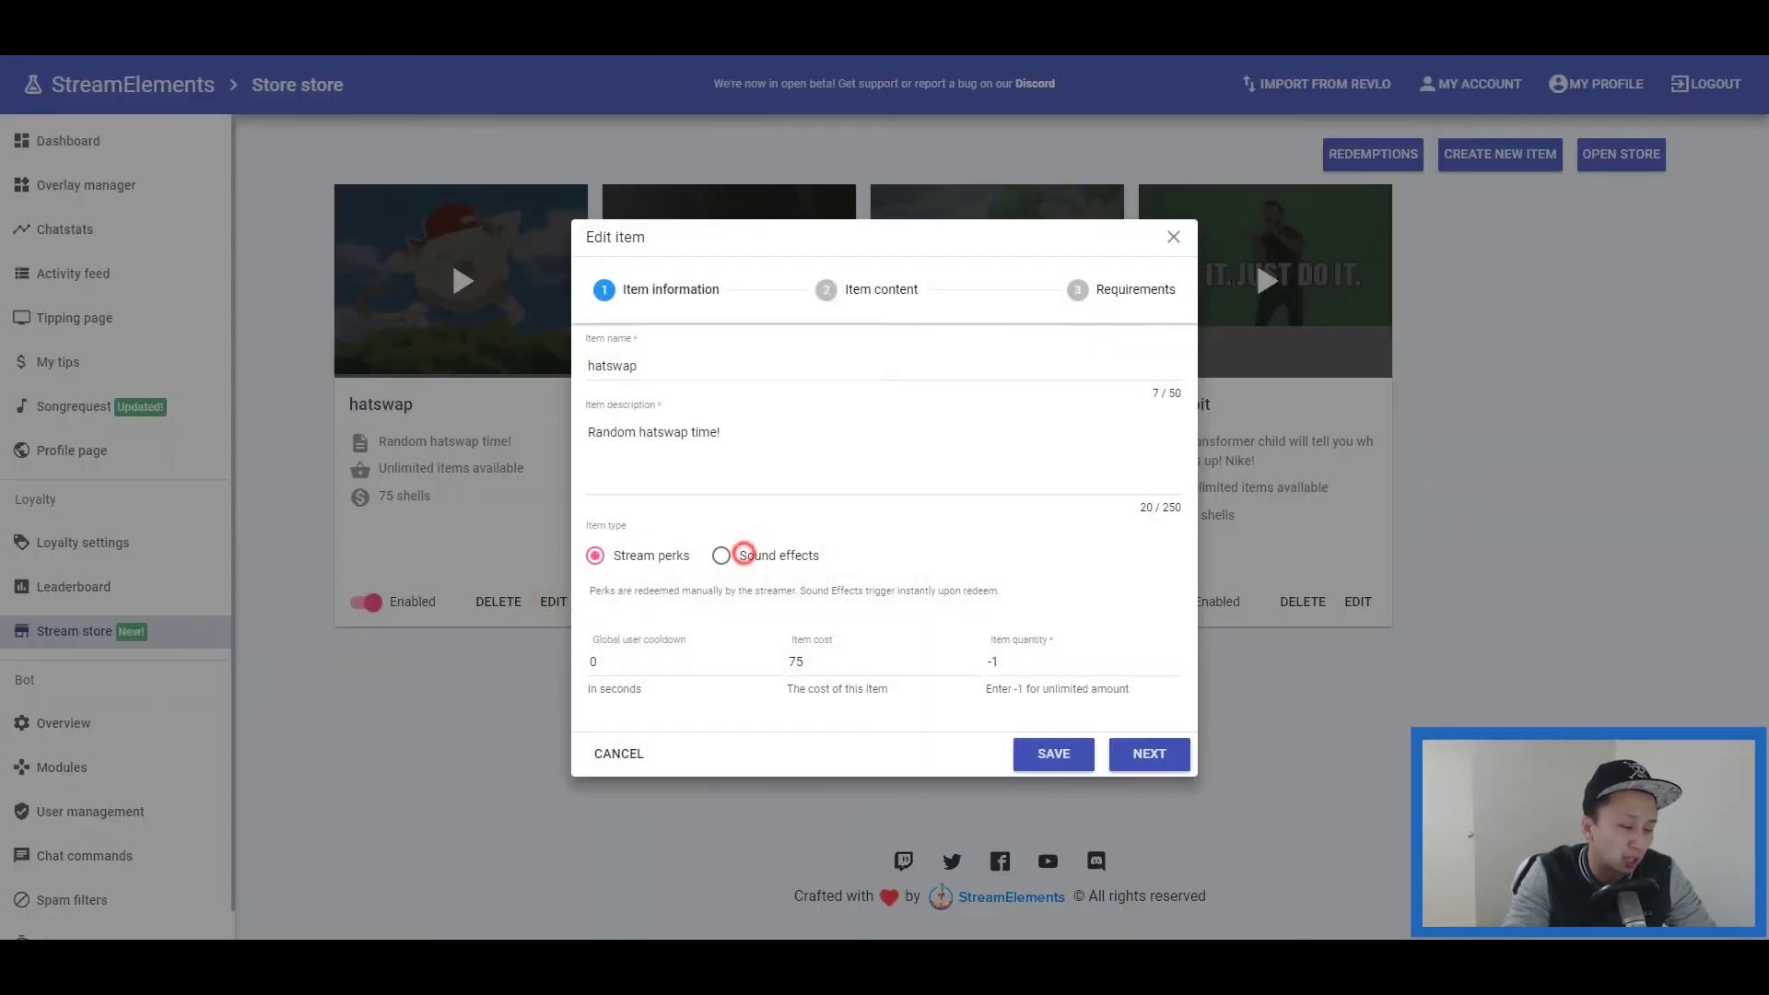
pyautogui.click(744, 554)
pyautogui.click(1149, 753)
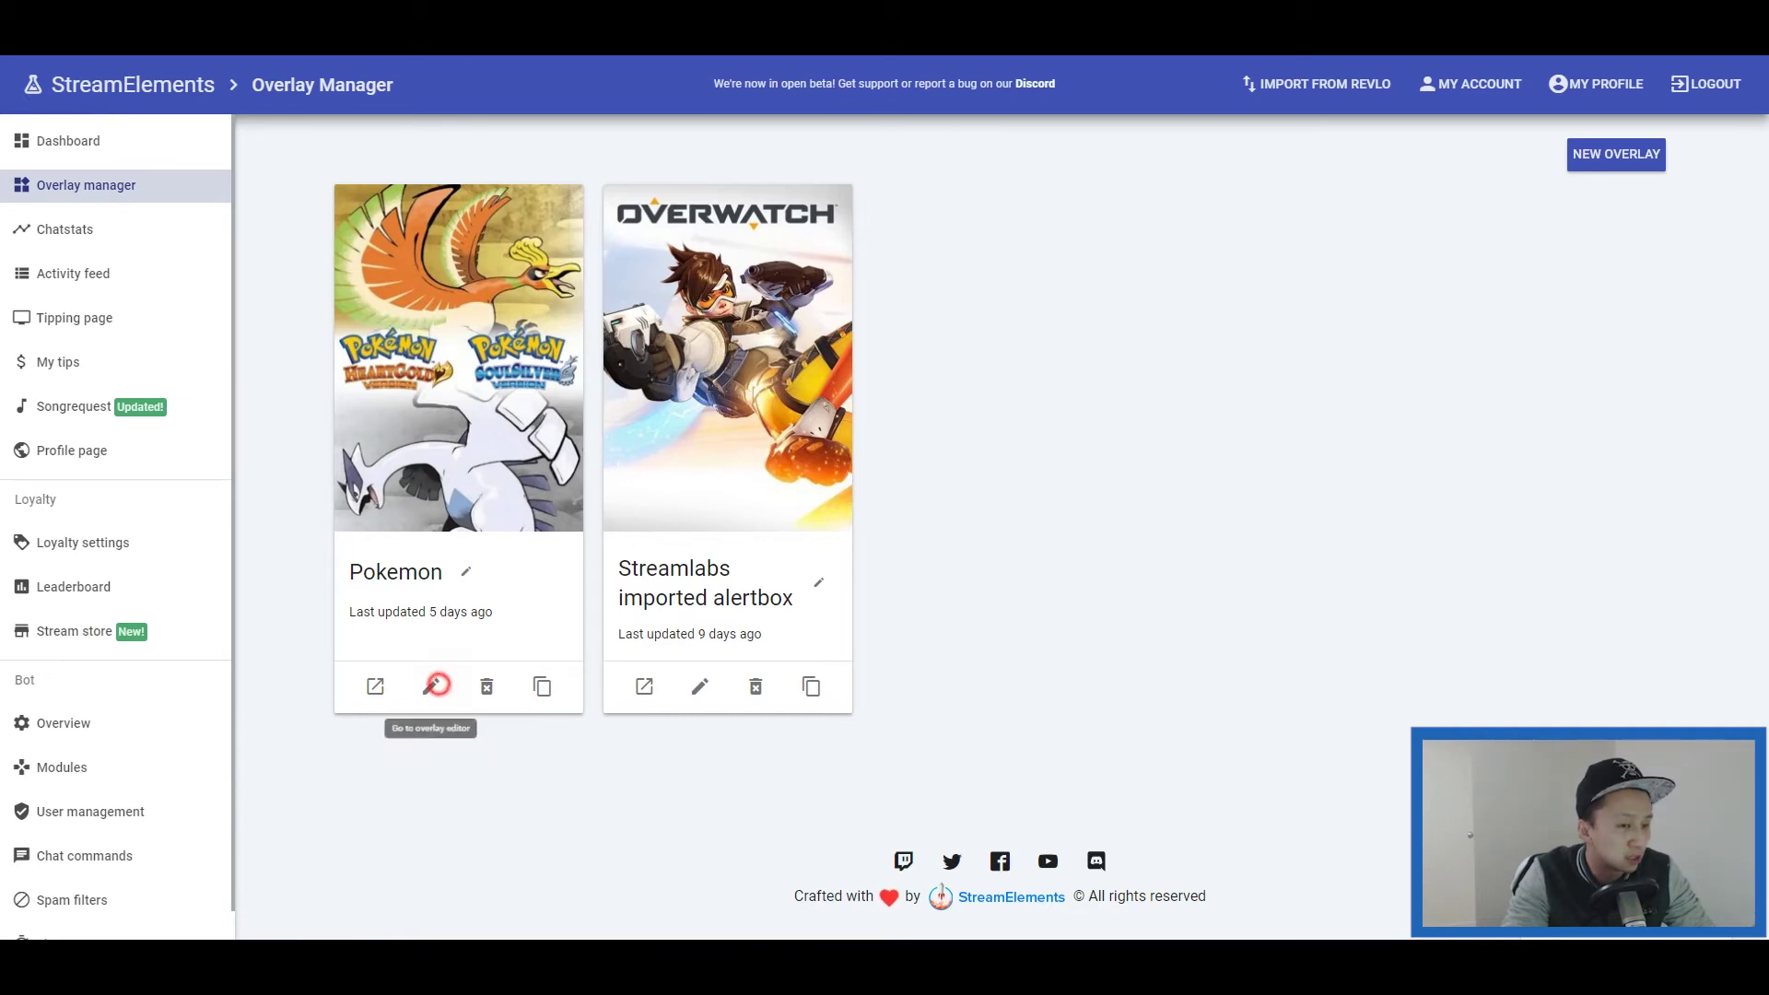
# - Open the Pokemon overlay in the editor and select its Store redemptions layer
pyautogui.click(436, 685)
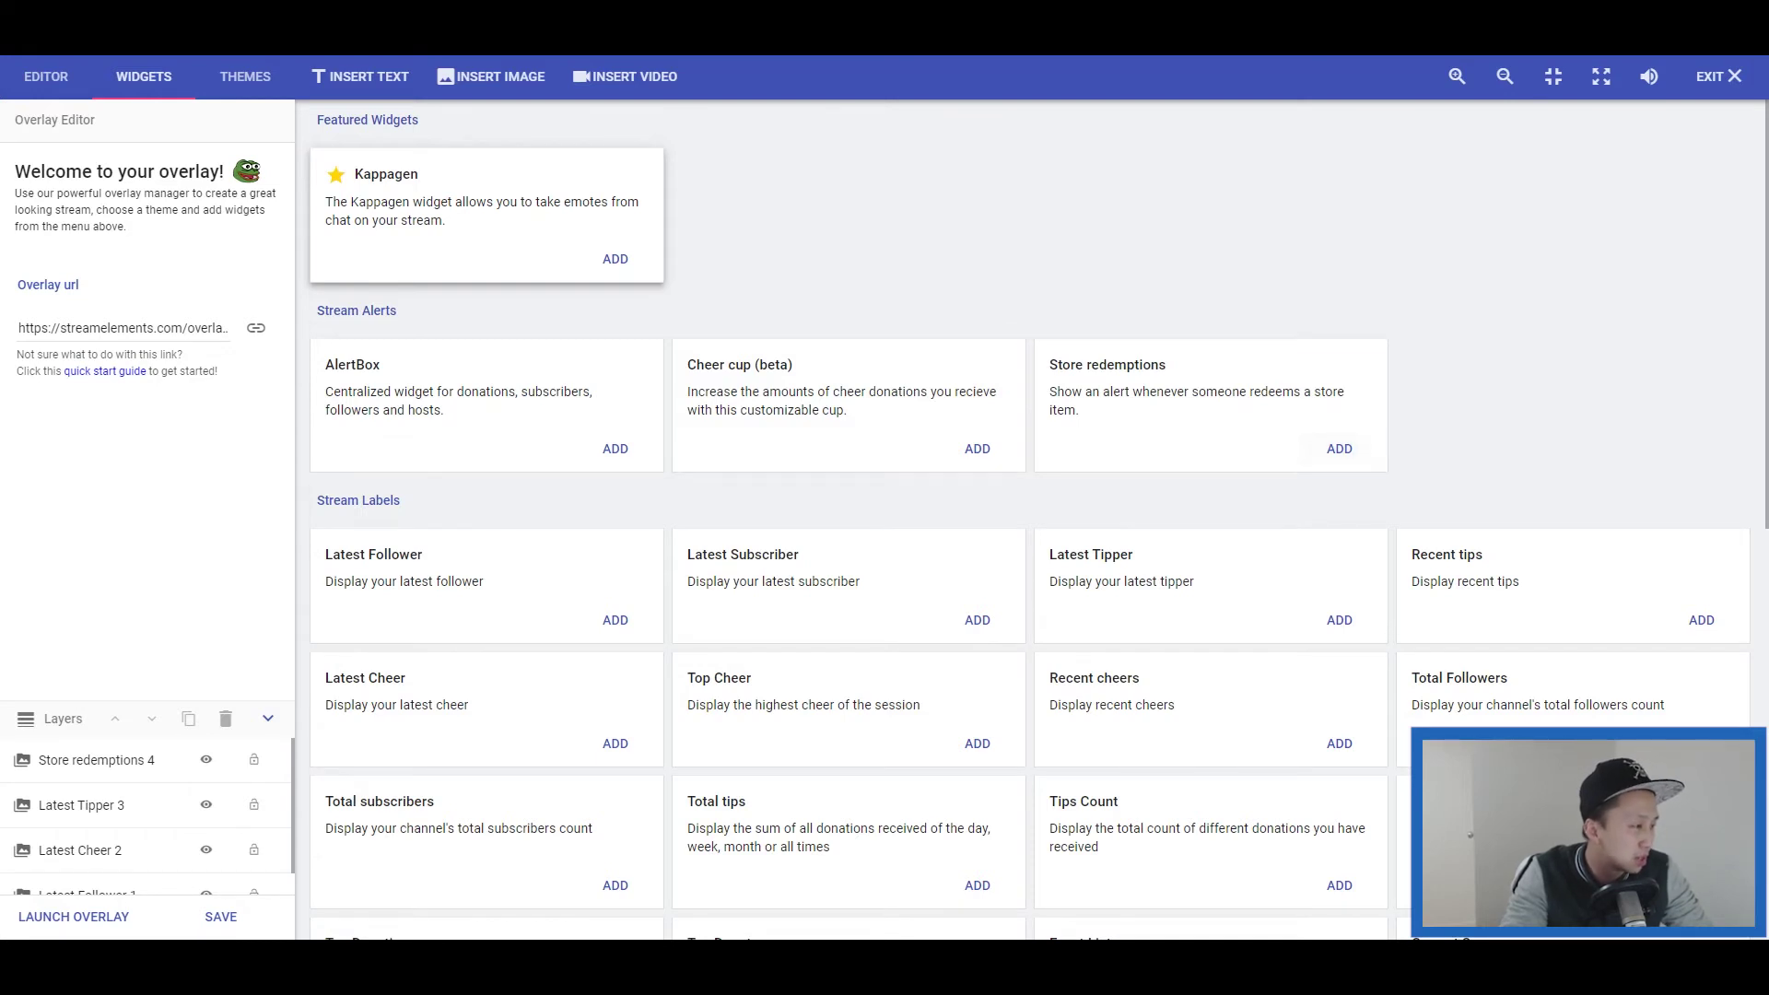
pyautogui.click(130, 763)
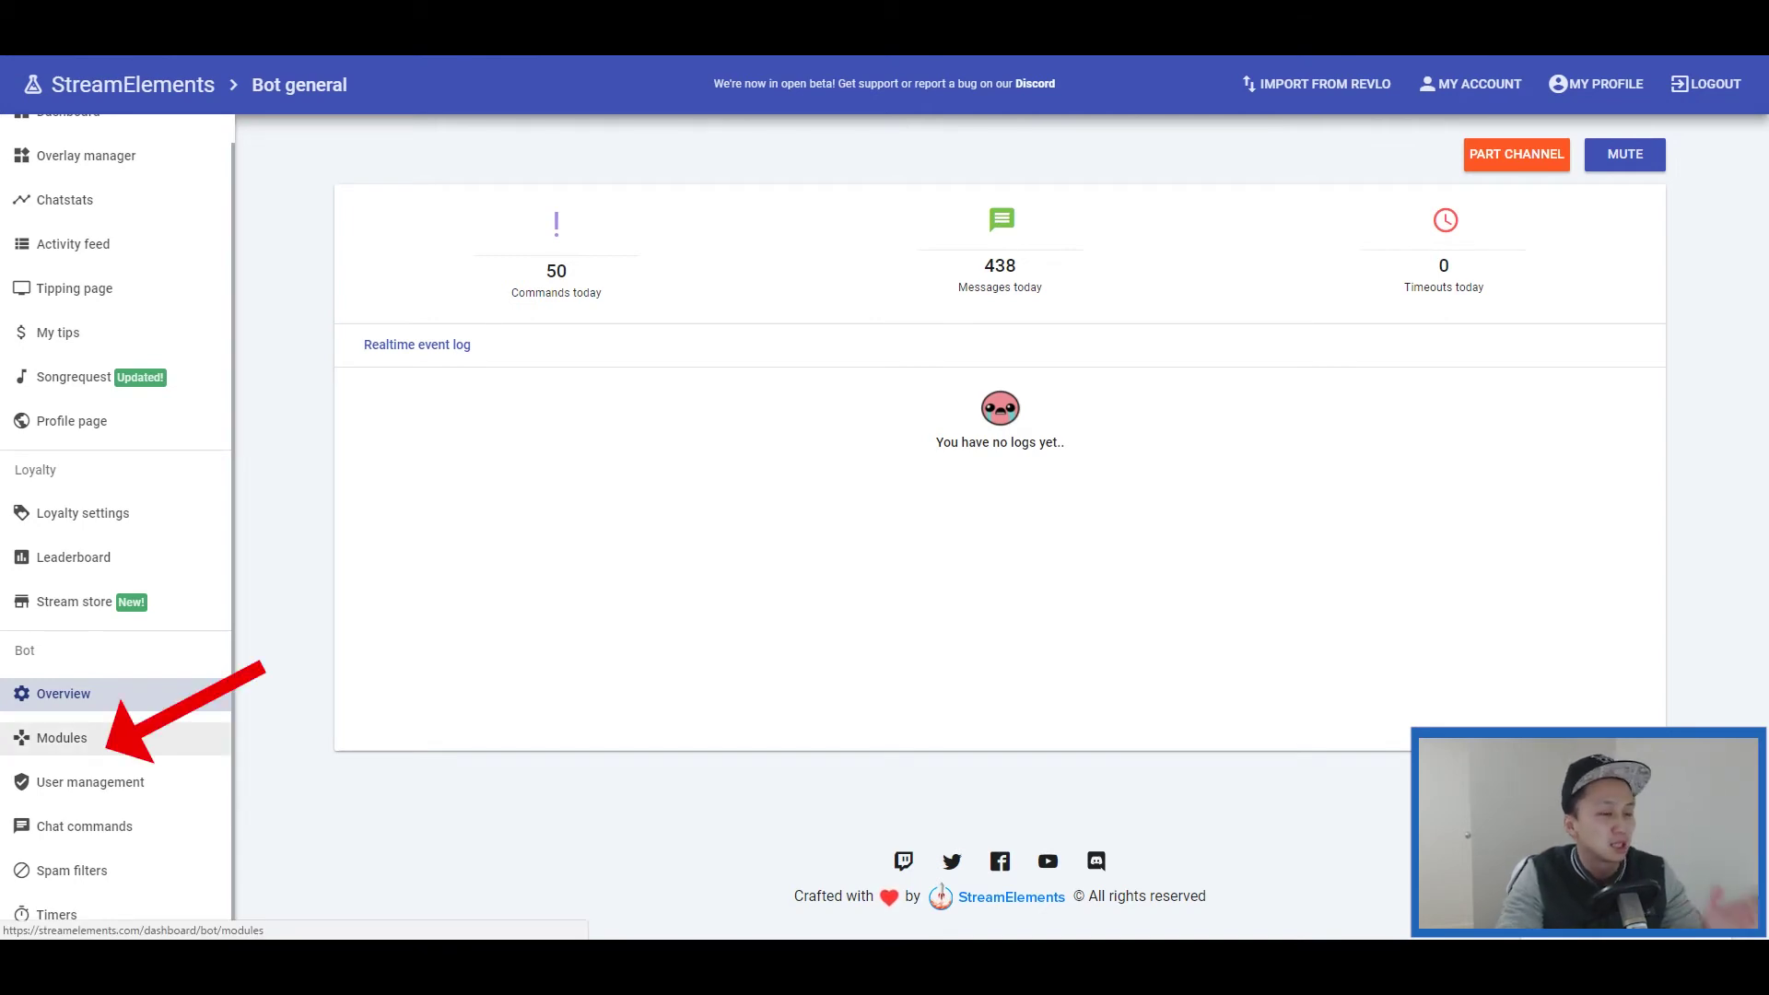
# - Go to the bot Modules page, view the Raffle settings without changes, and scroll the module grid
pyautogui.click(62, 738)
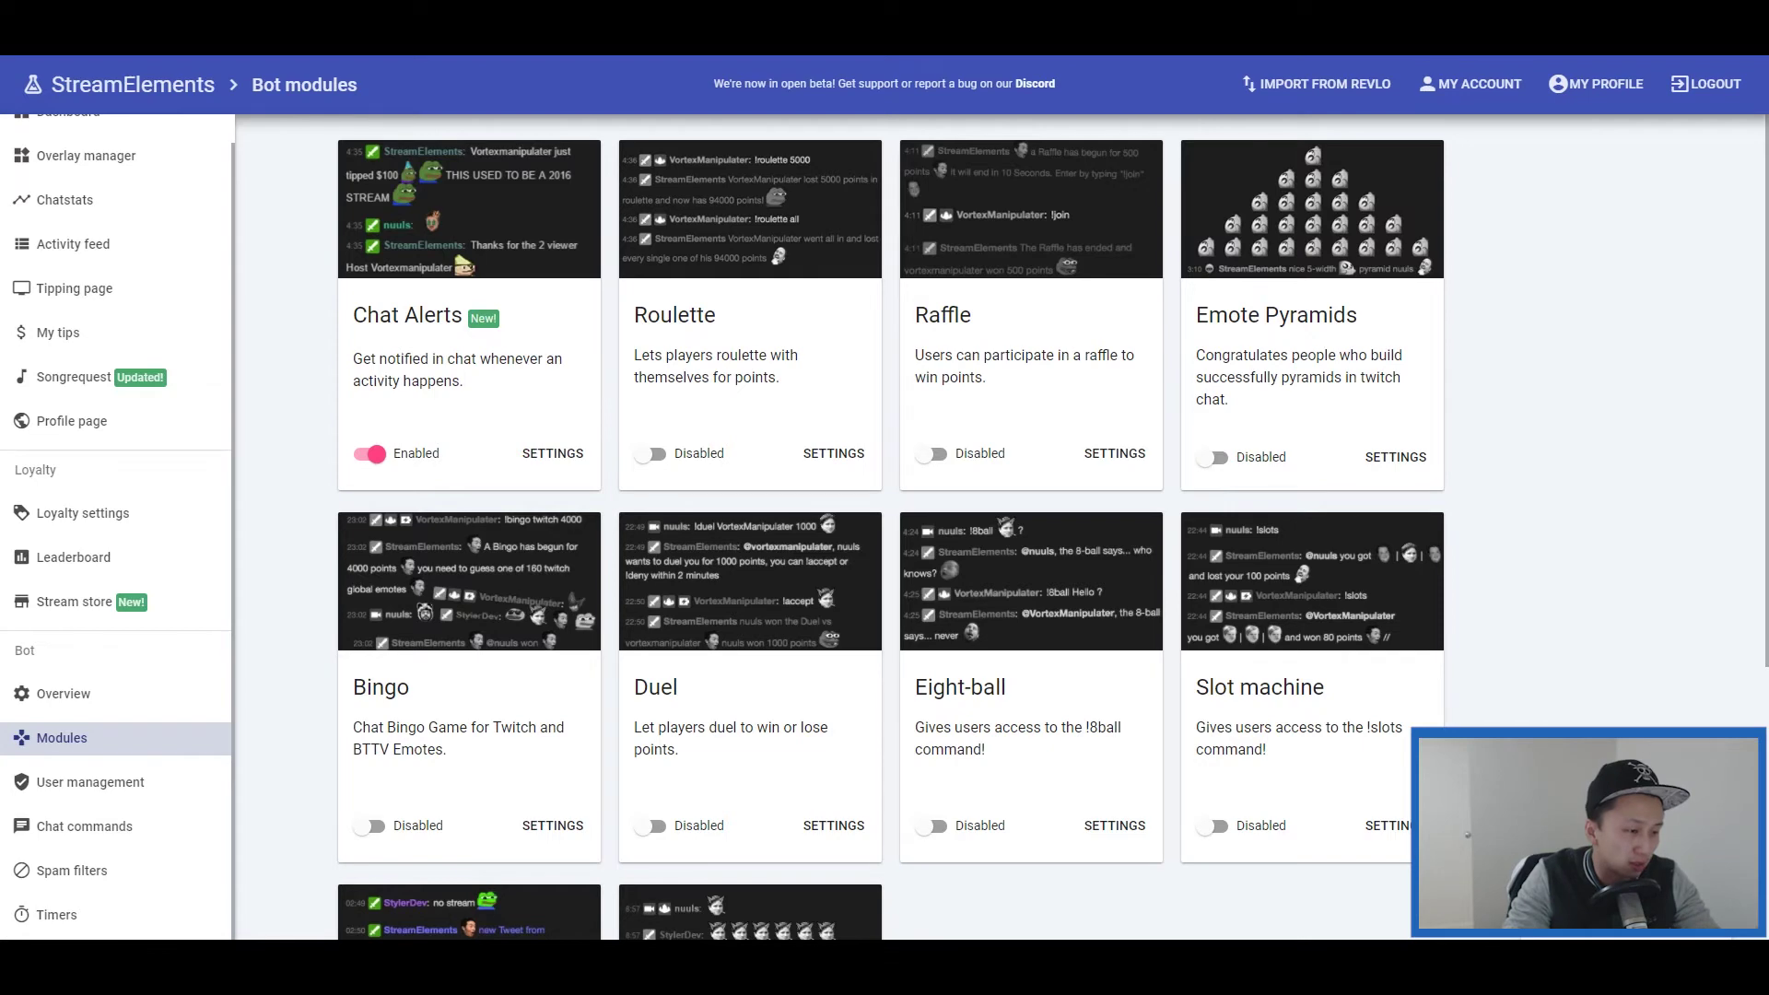
pyautogui.click(1114, 453)
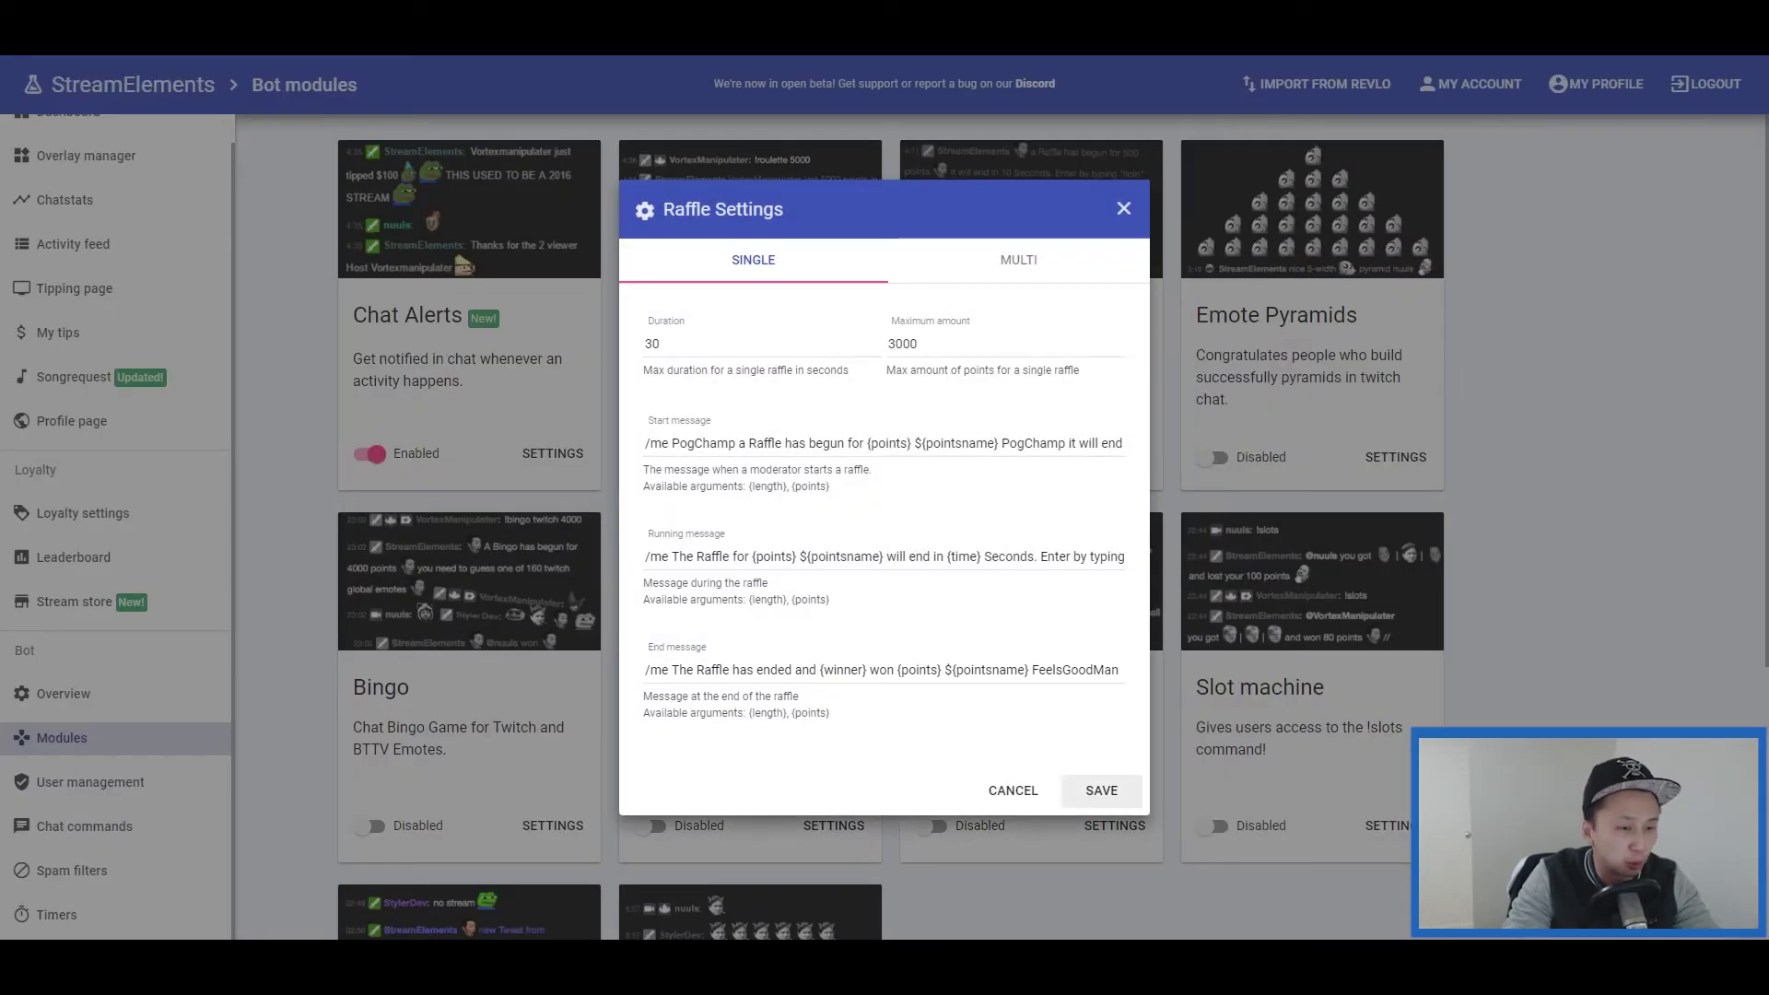
pyautogui.click(1123, 208)
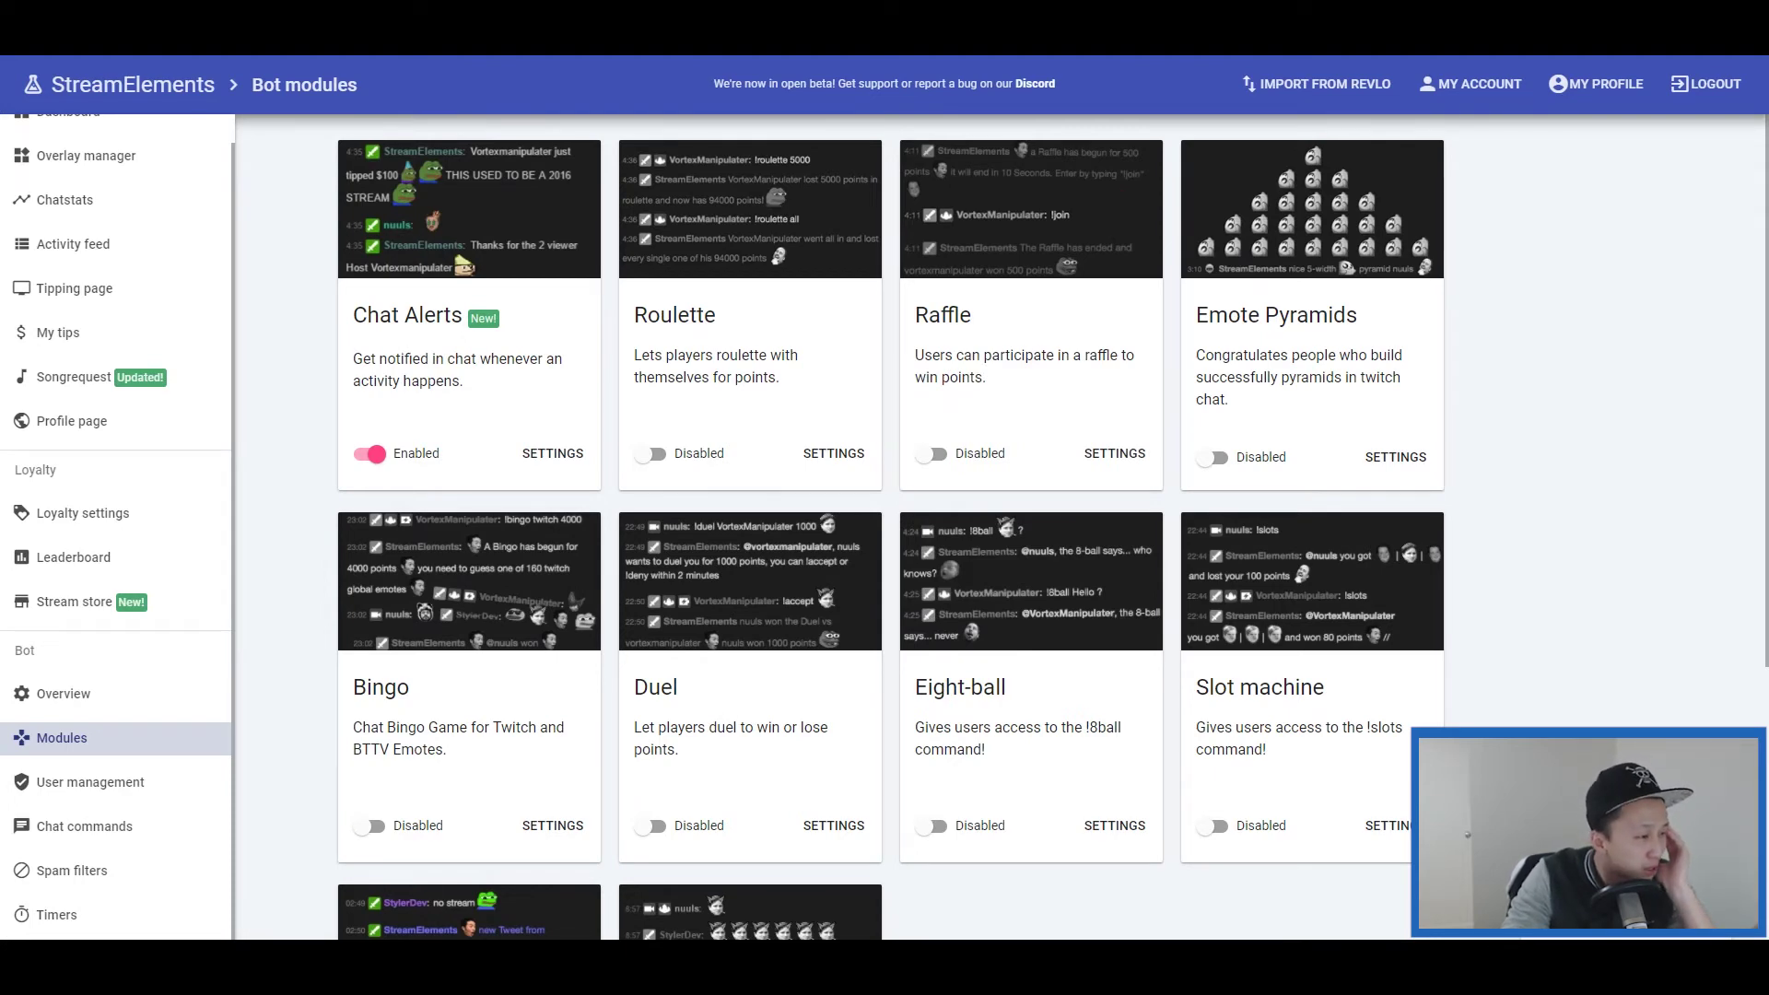
pyautogui.scroll(-4, 884, 525)
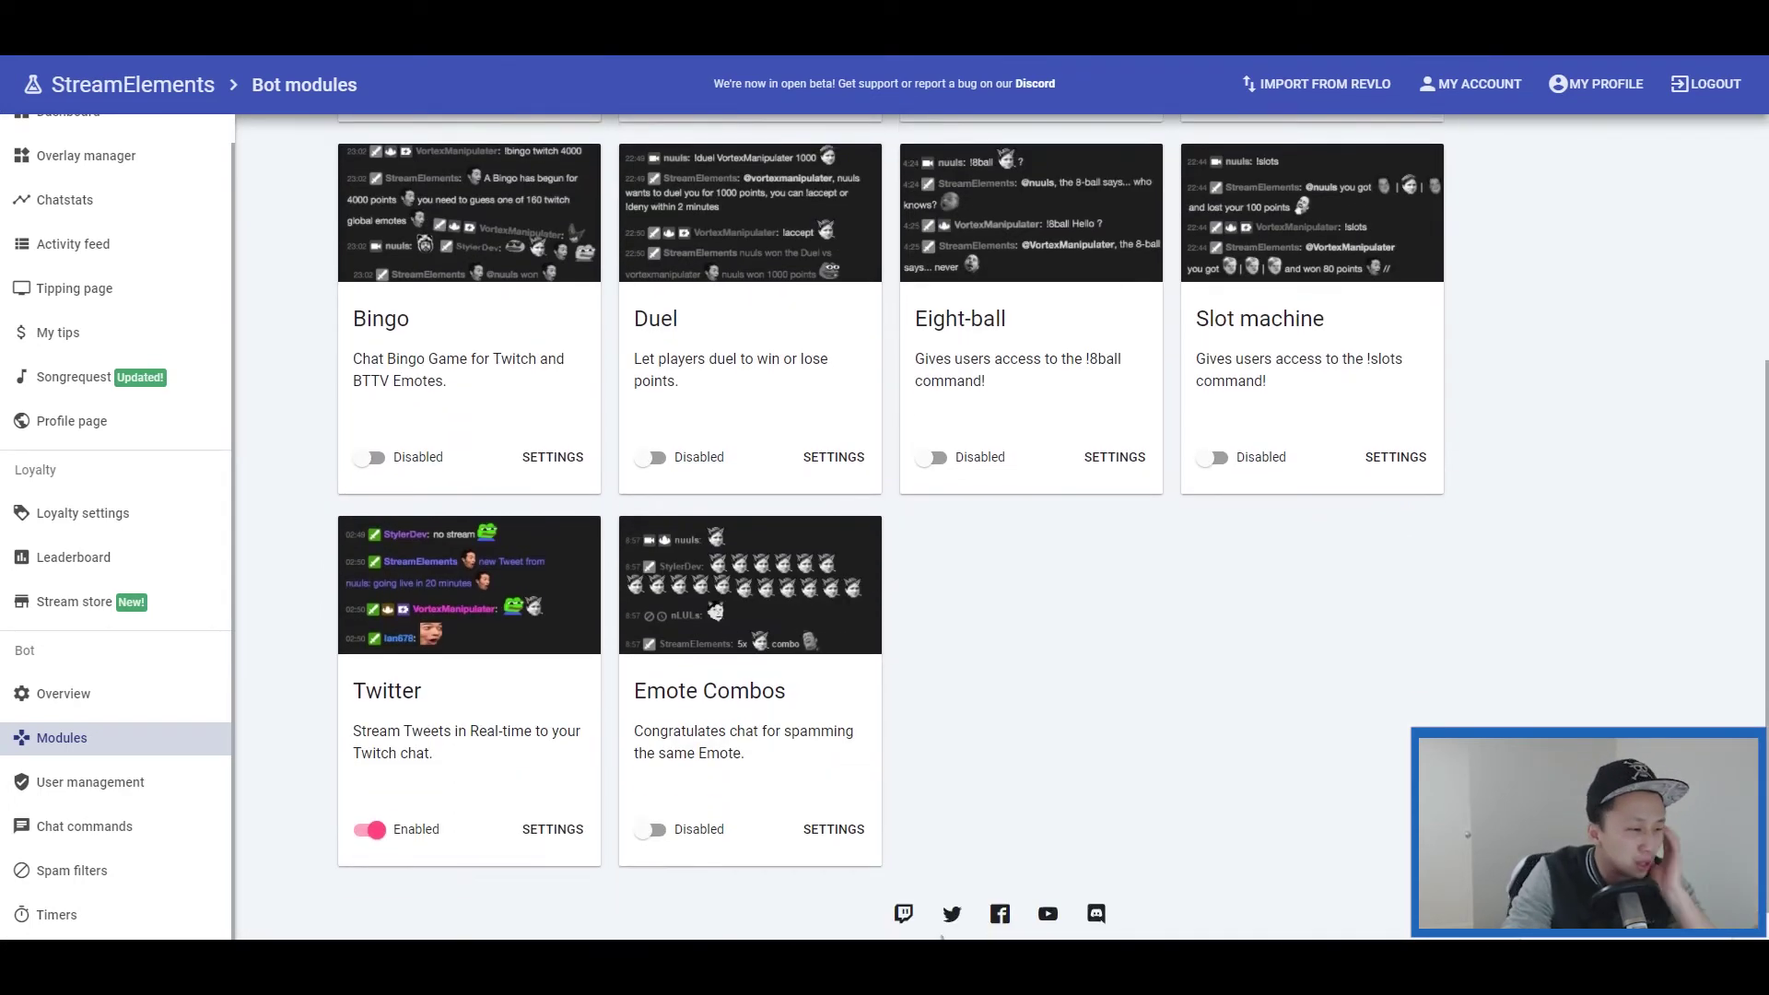
pyautogui.scroll(1, 884, 526)
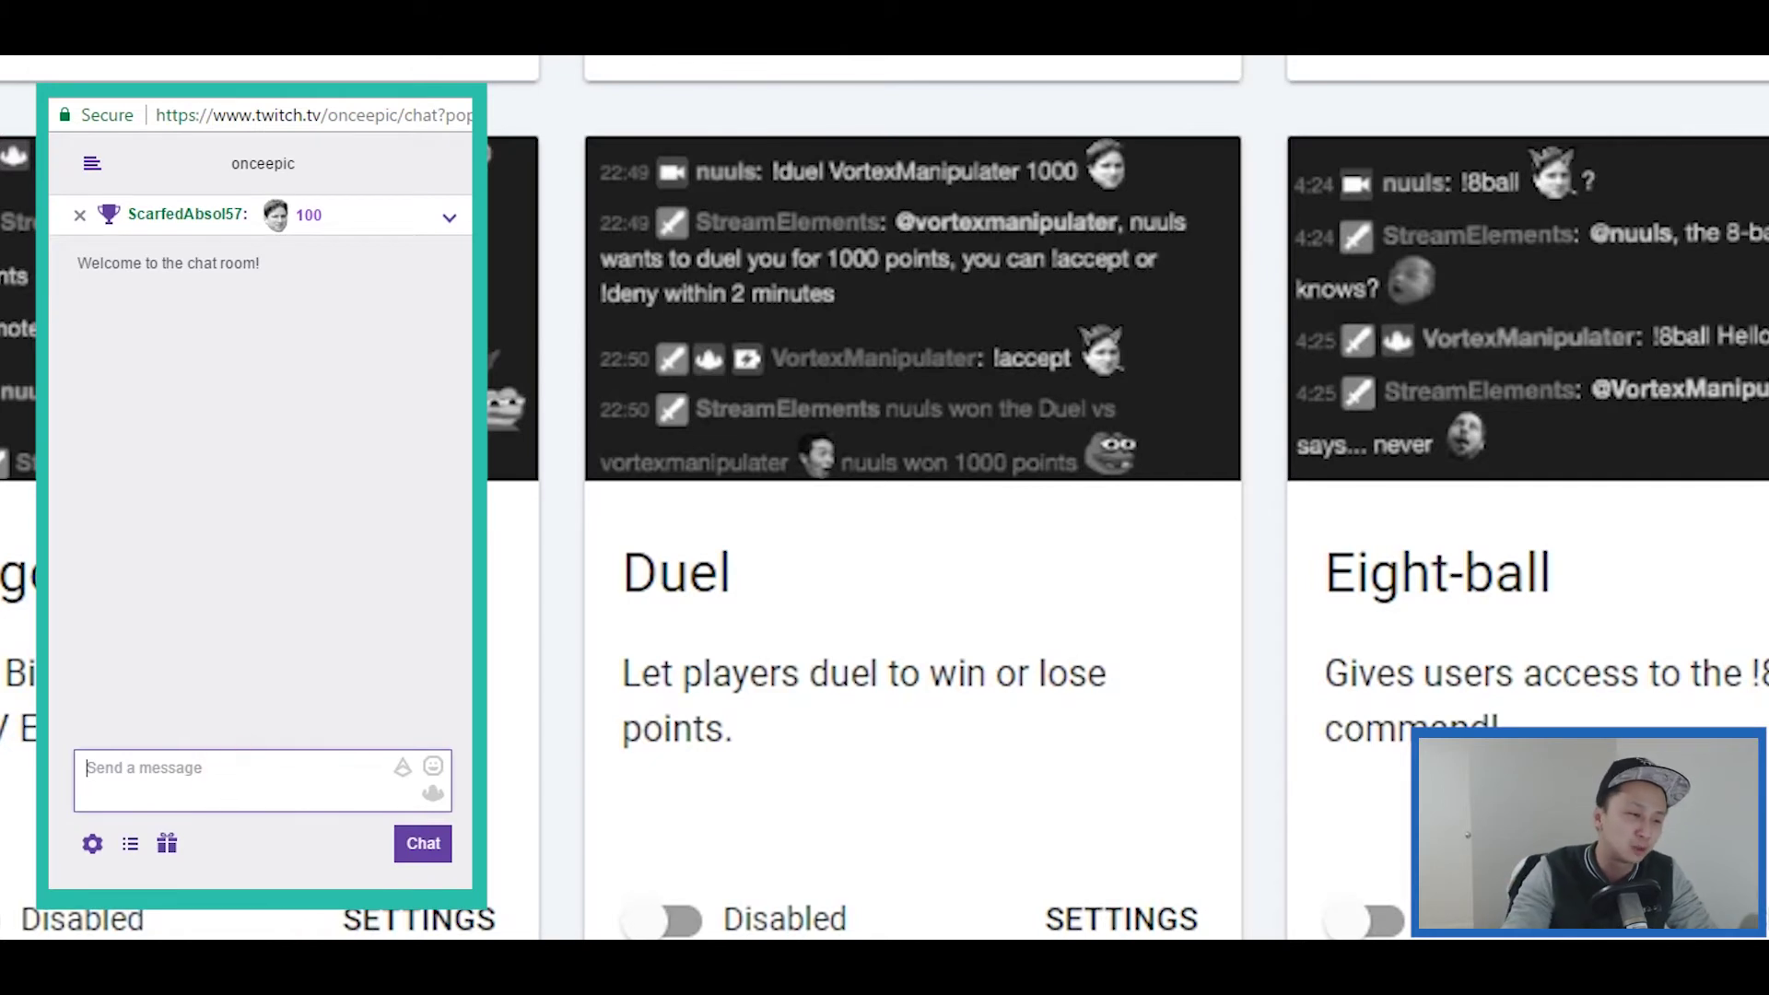
# - Challenge another viewer to a 10-shell duel with !duel, then post 'boo u suck' in chat
pyautogui.write('!duel ')
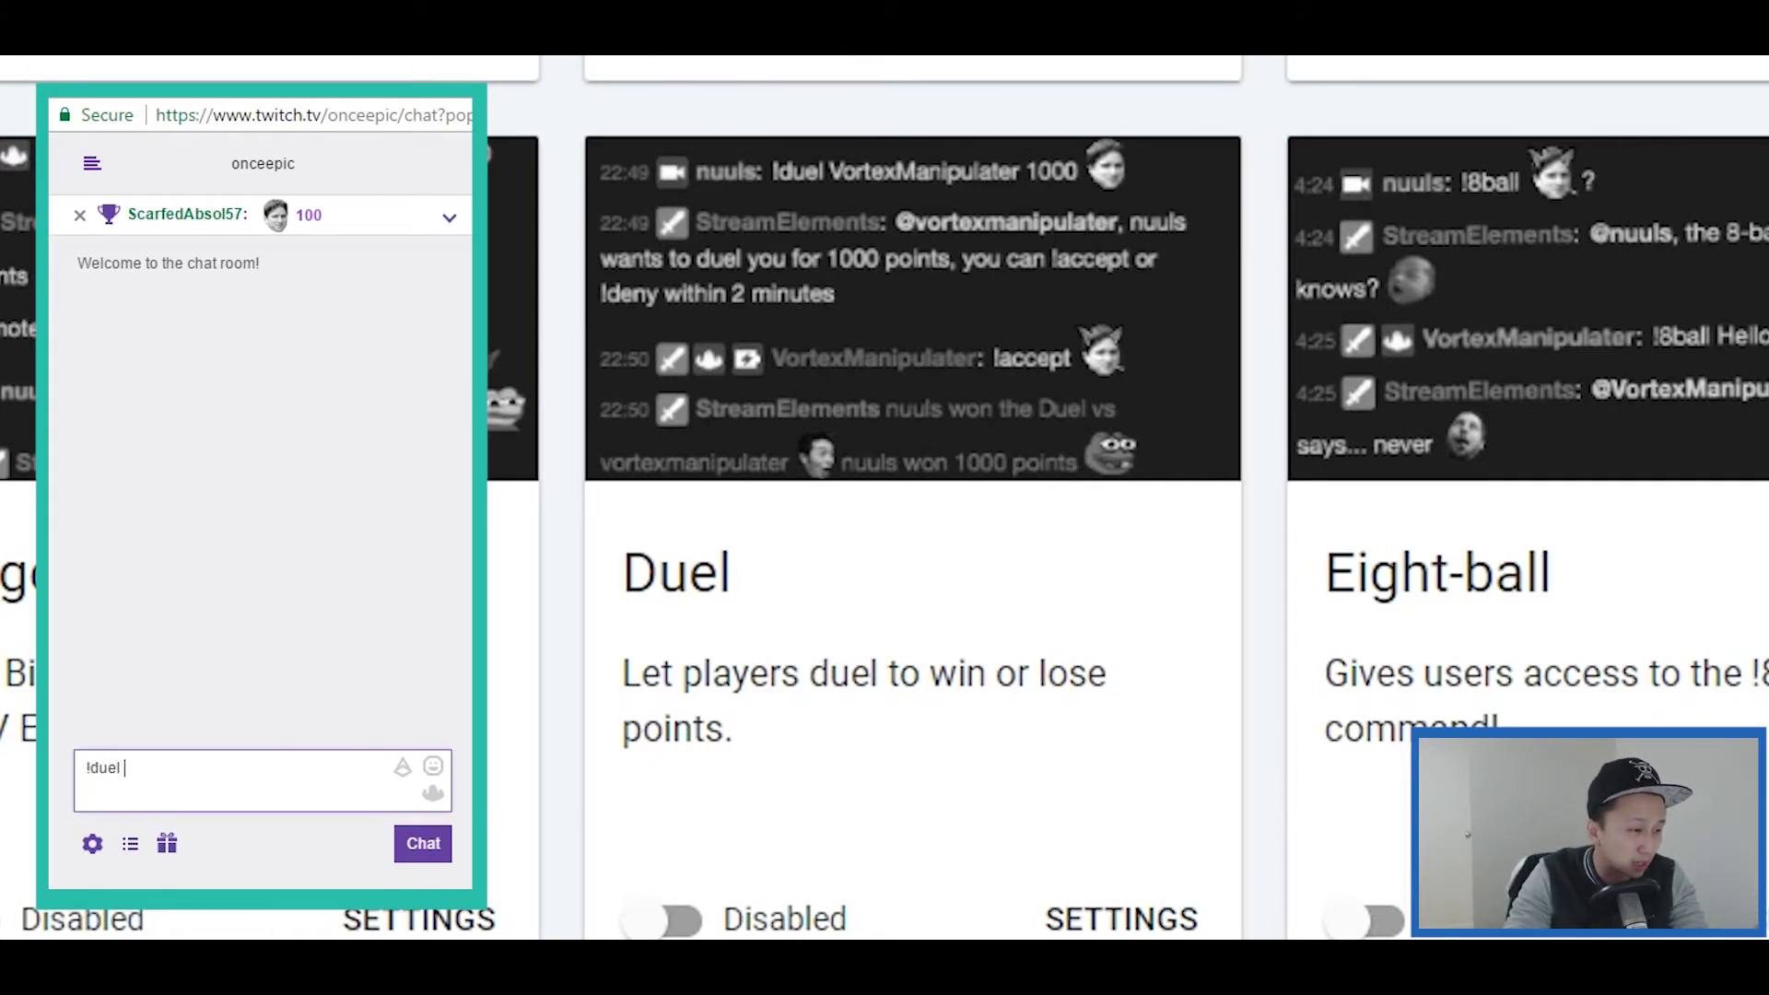
pyautogui.write('twitchshell')
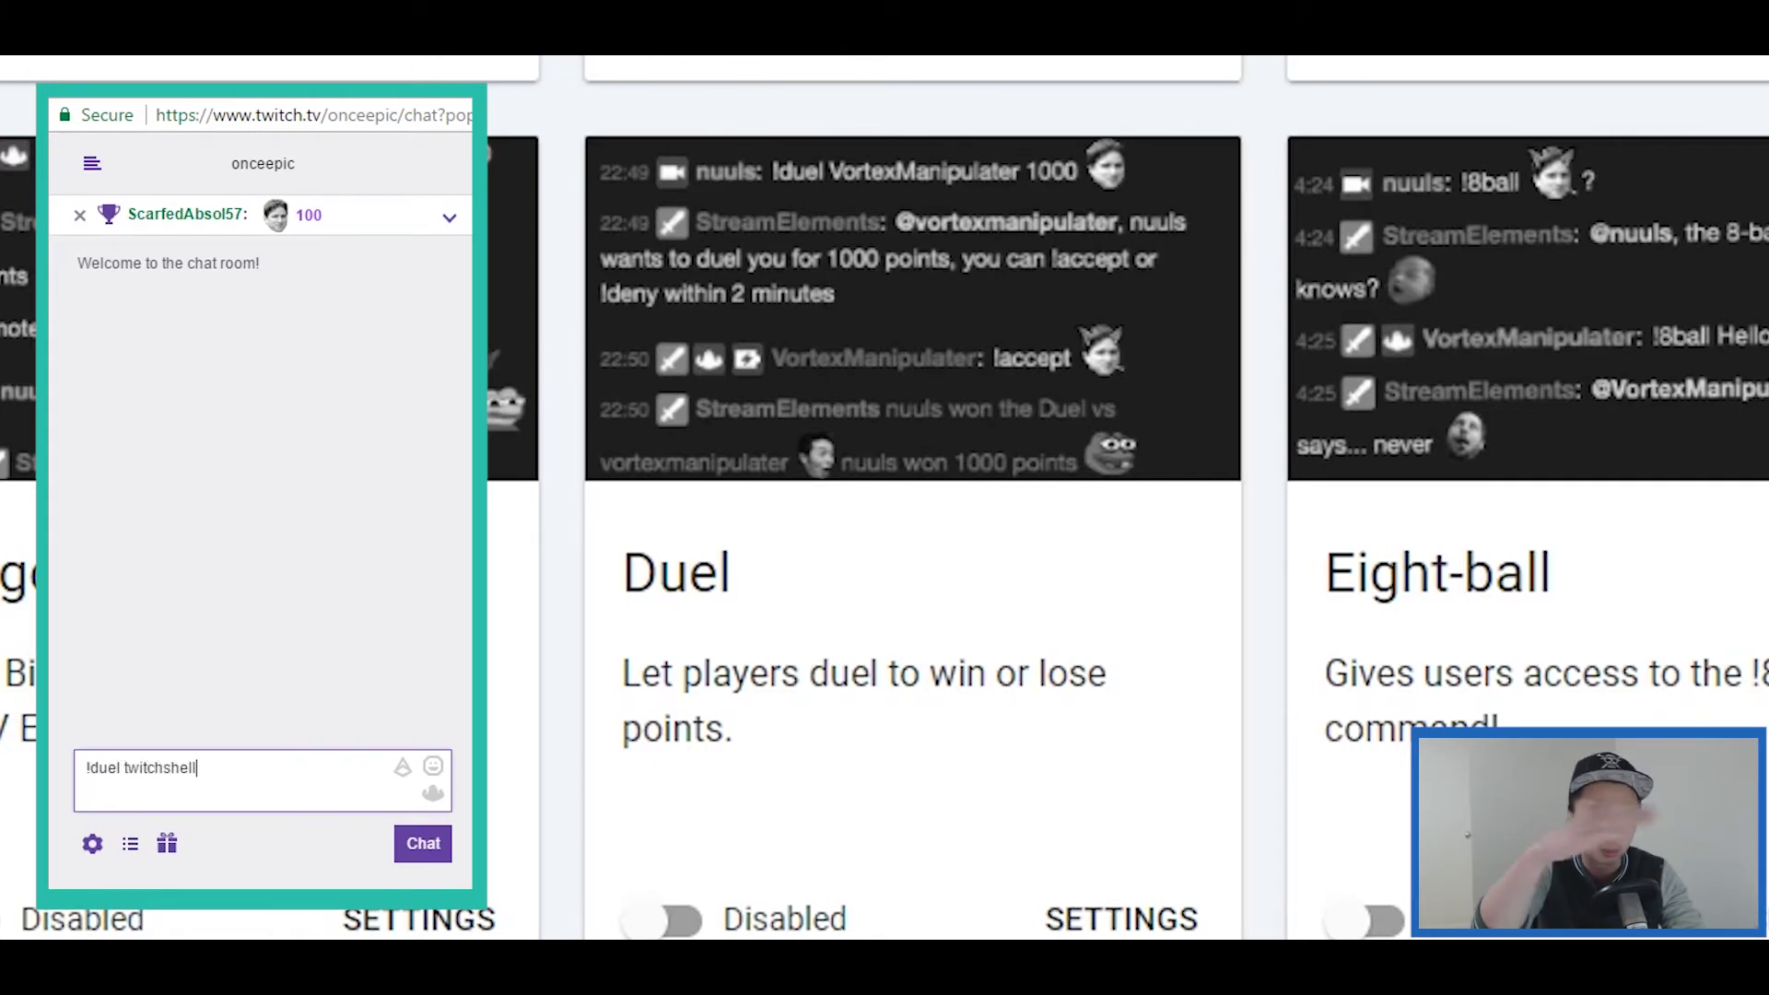
pyautogui.write(' 10')
pyautogui.press('Return')
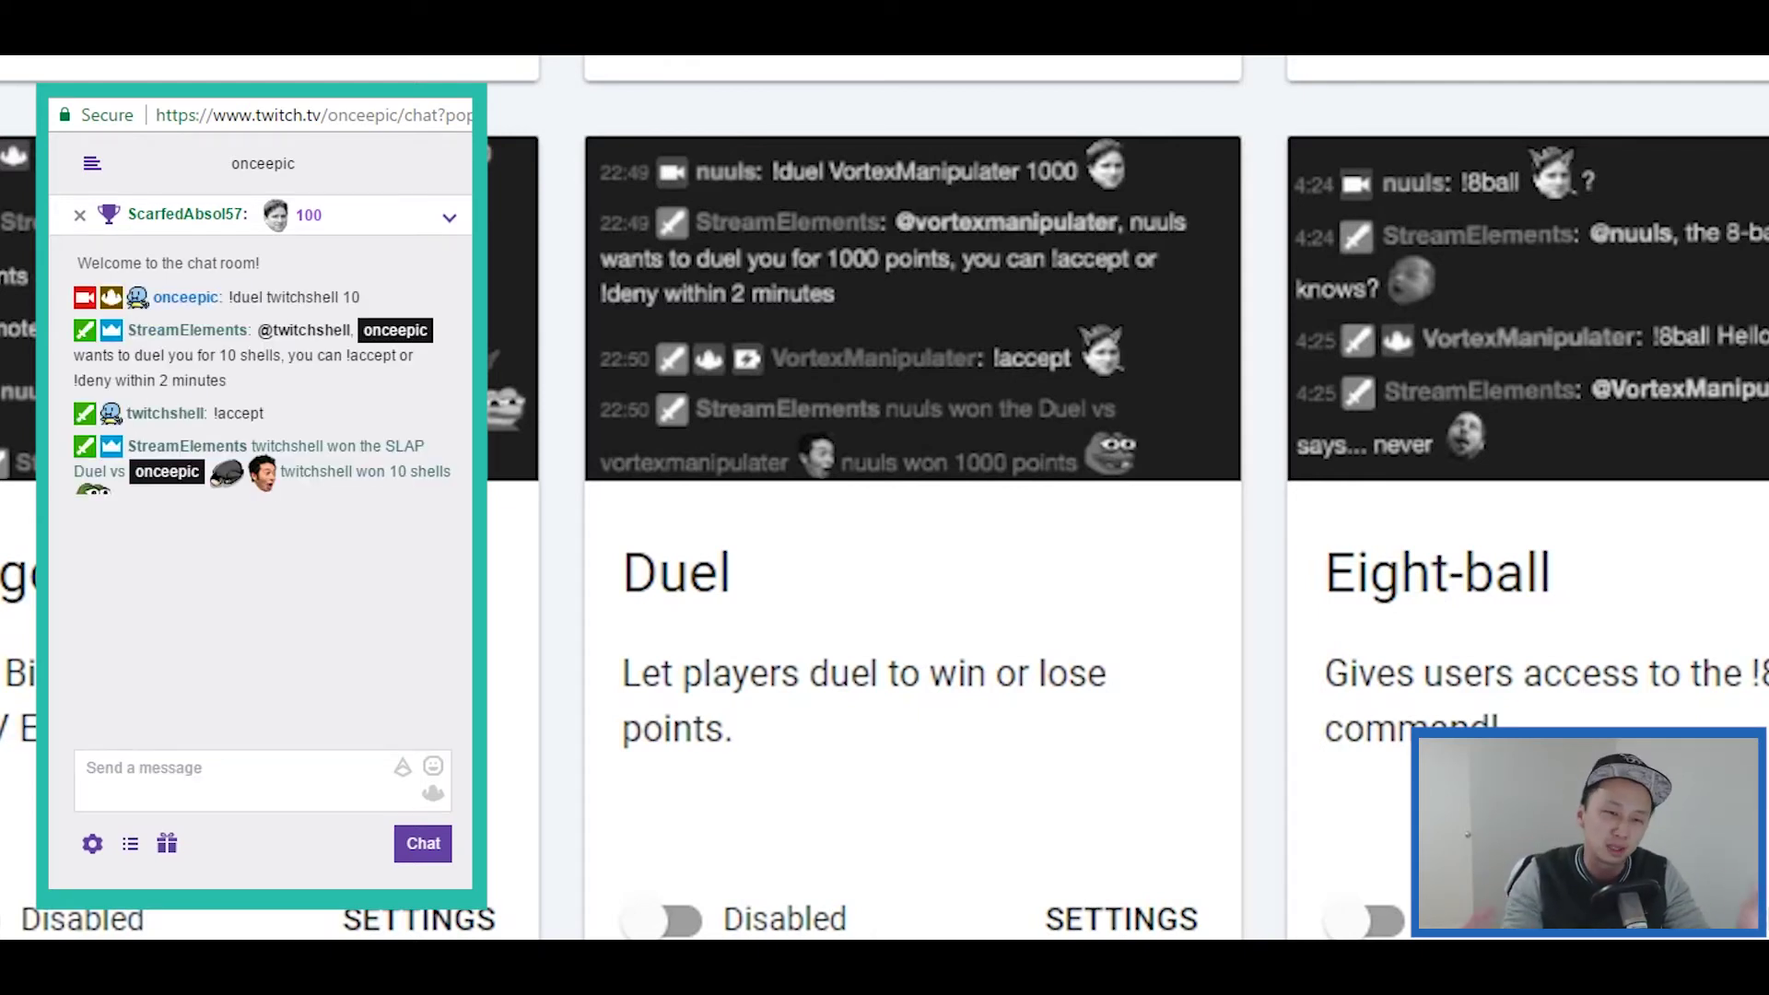
pyautogui.click(230, 779)
pyautogui.write('boo u suck')
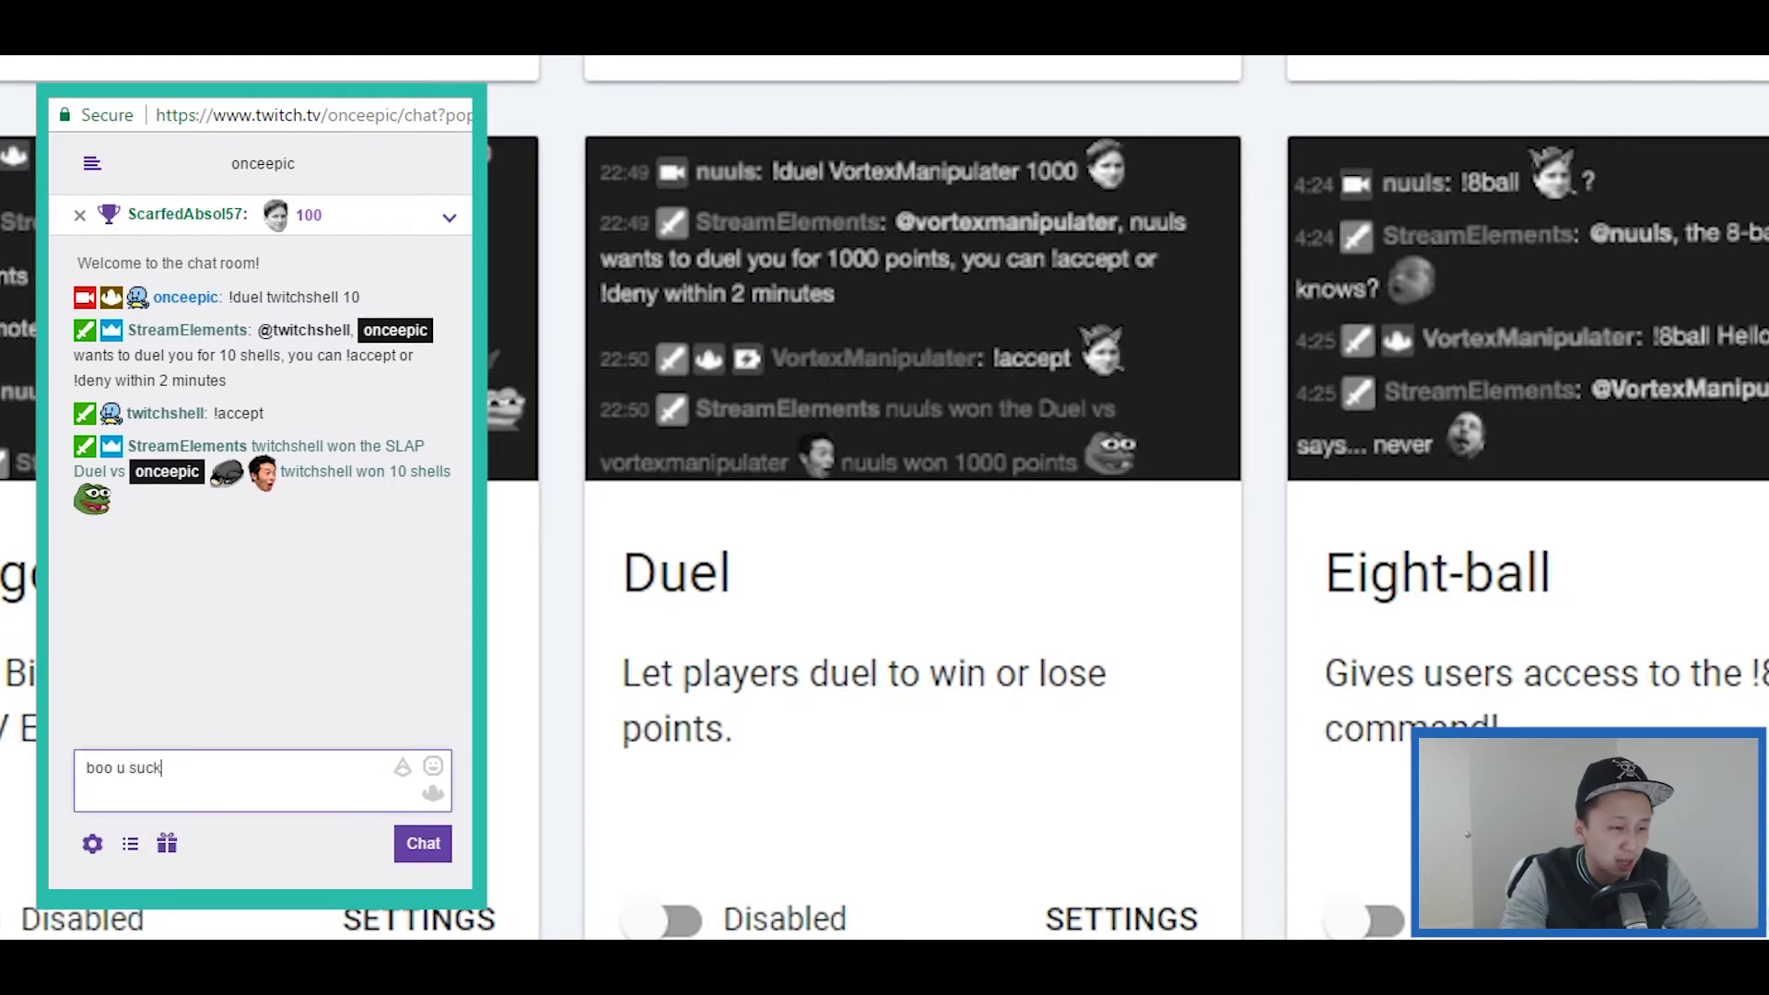
pyautogui.press('Return')
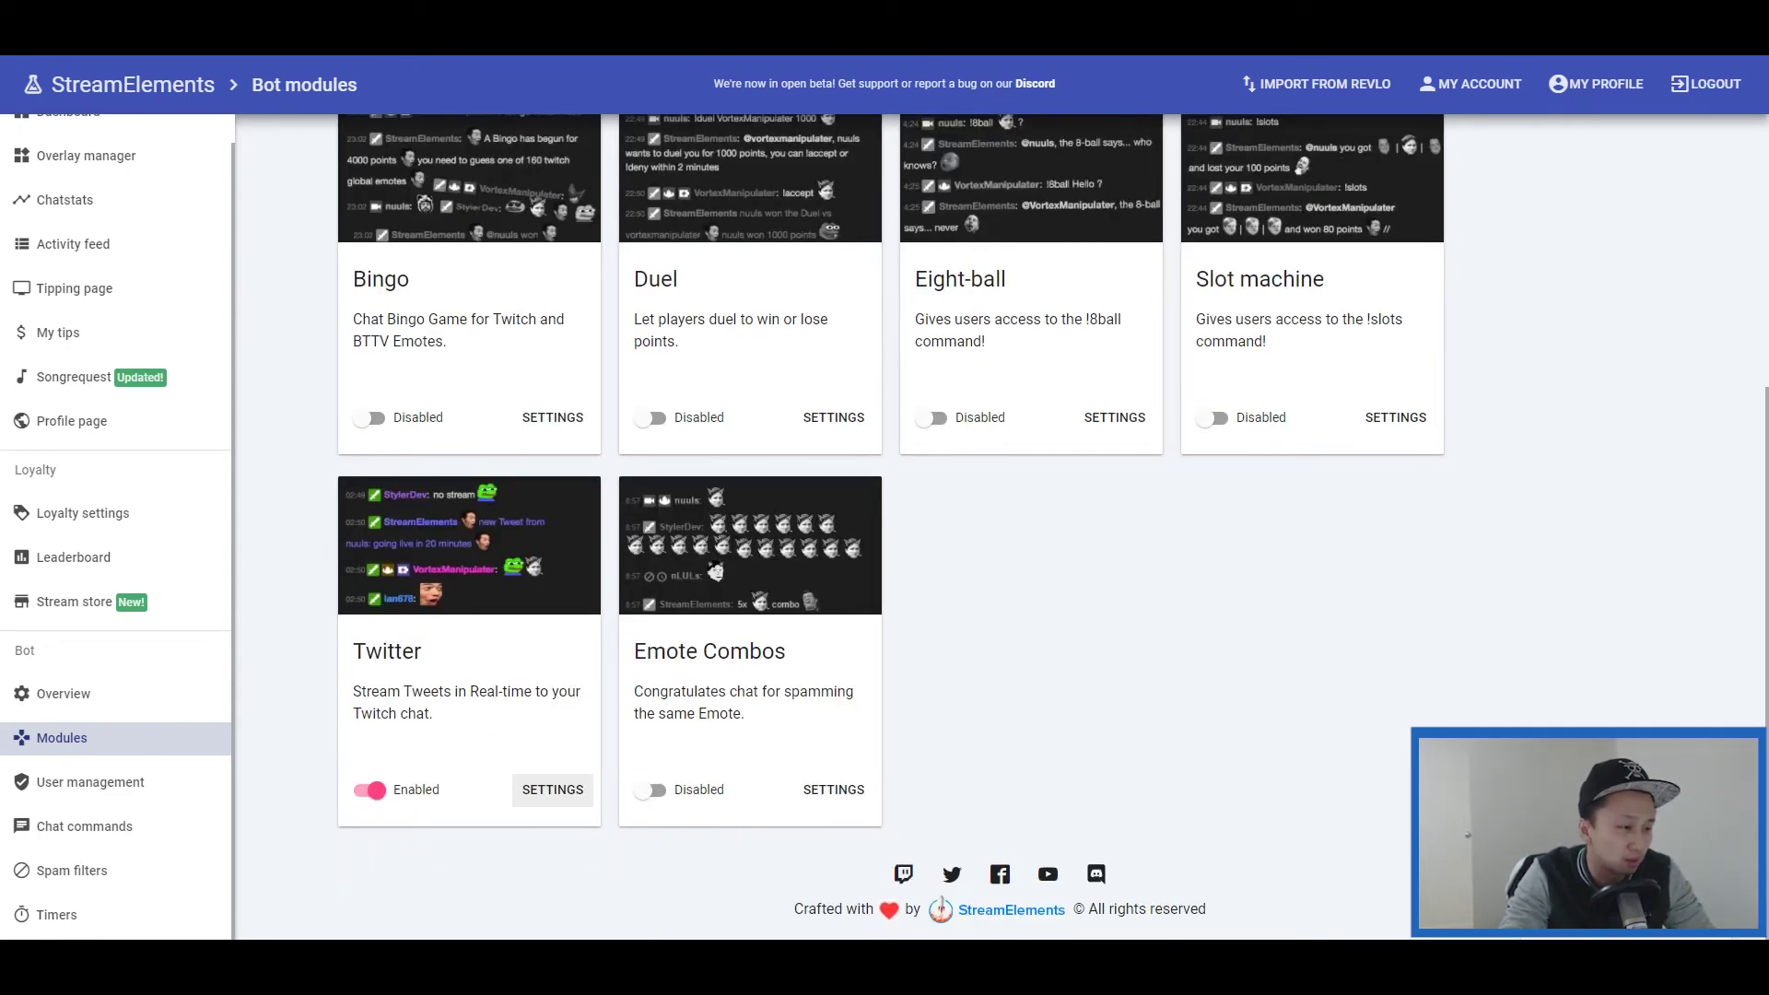
pyautogui.click(554, 792)
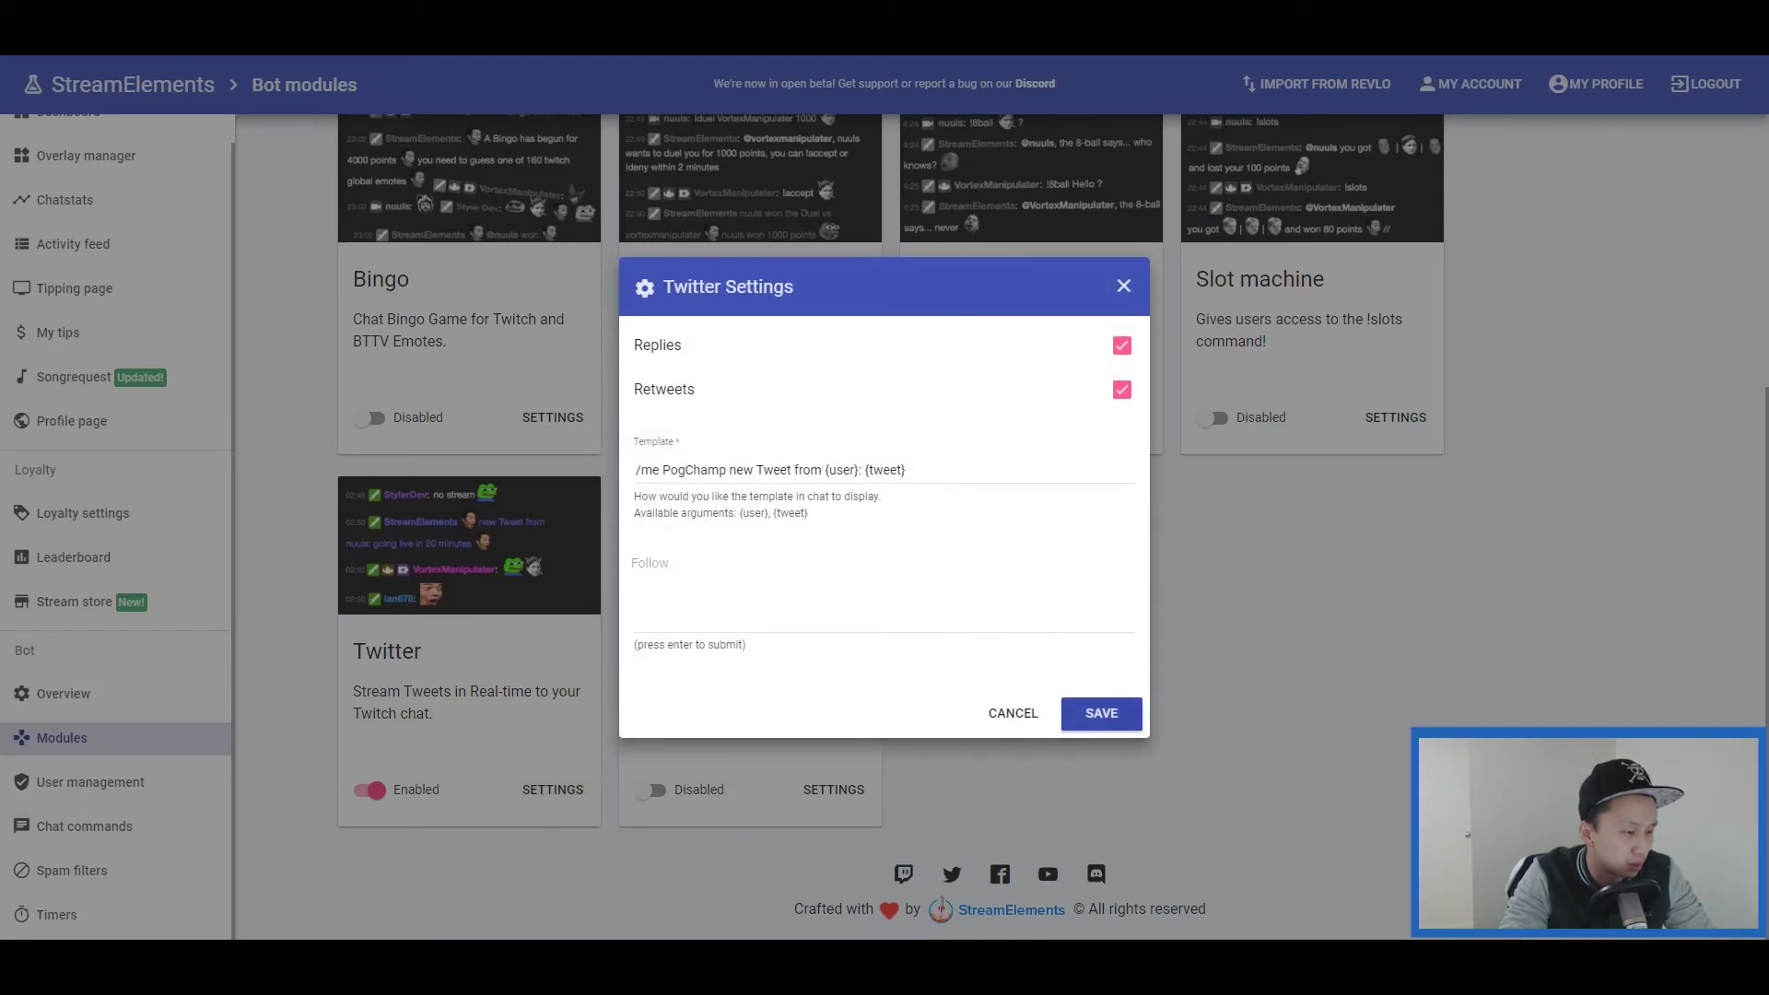
pyautogui.click(1123, 285)
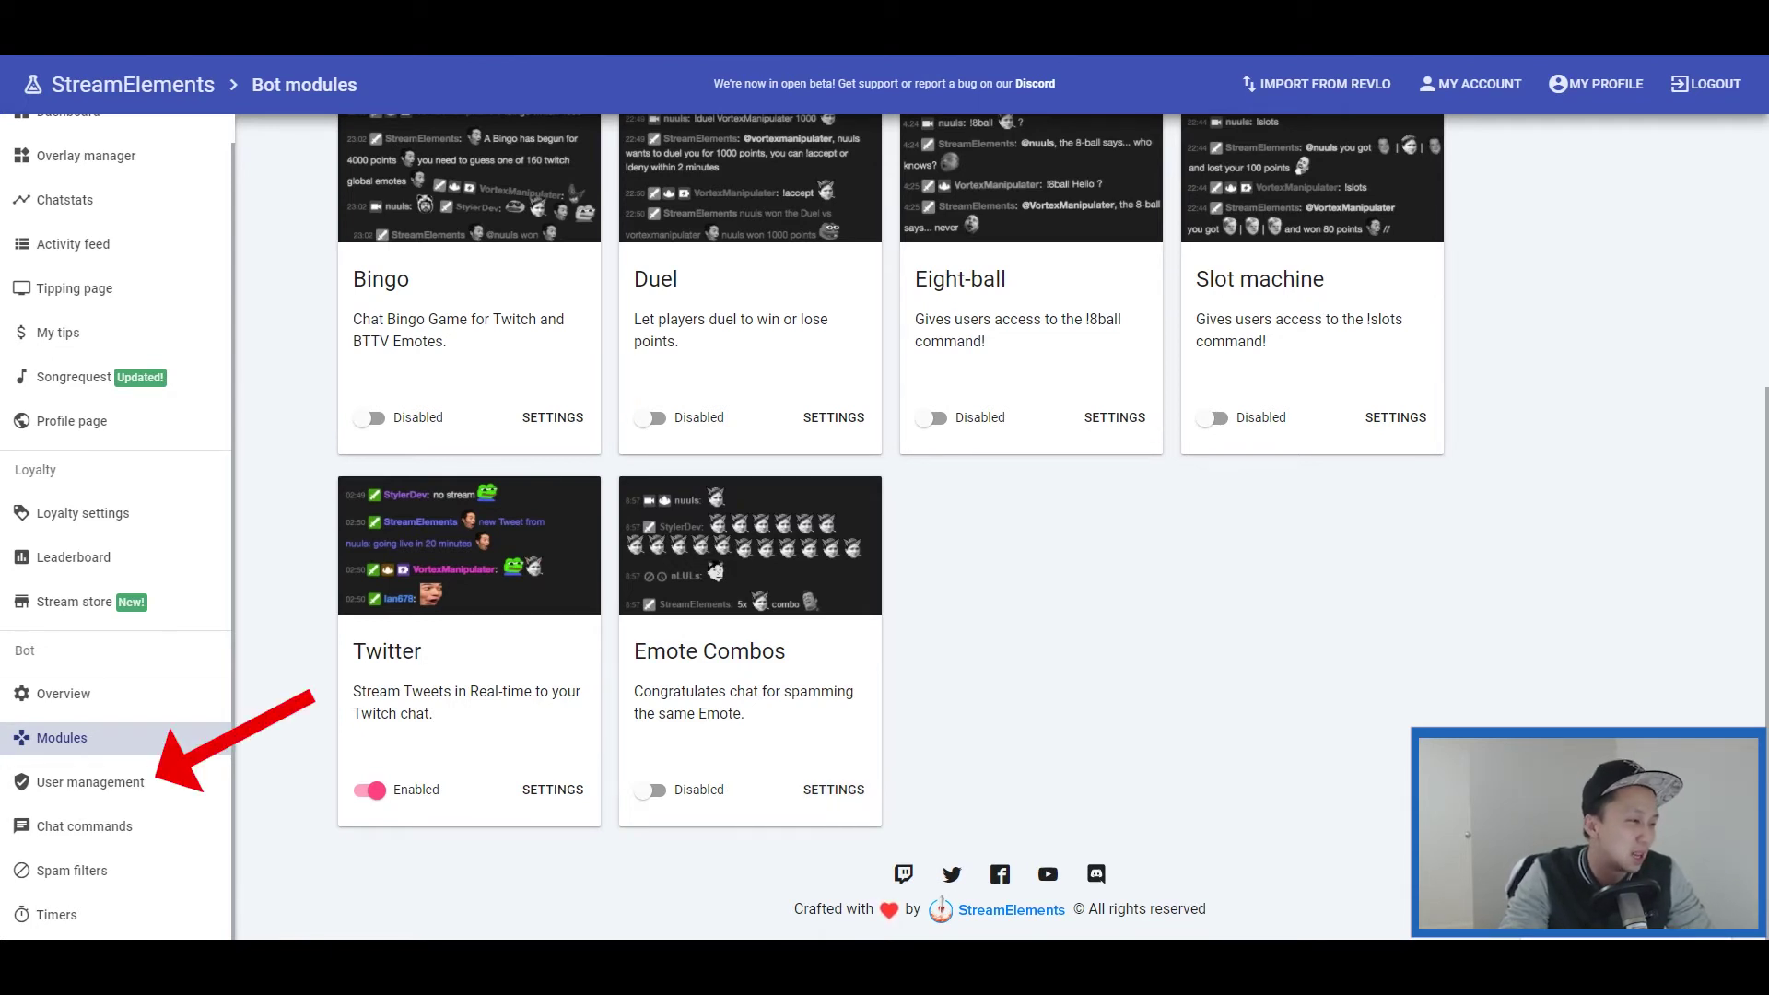
pyautogui.click(90, 782)
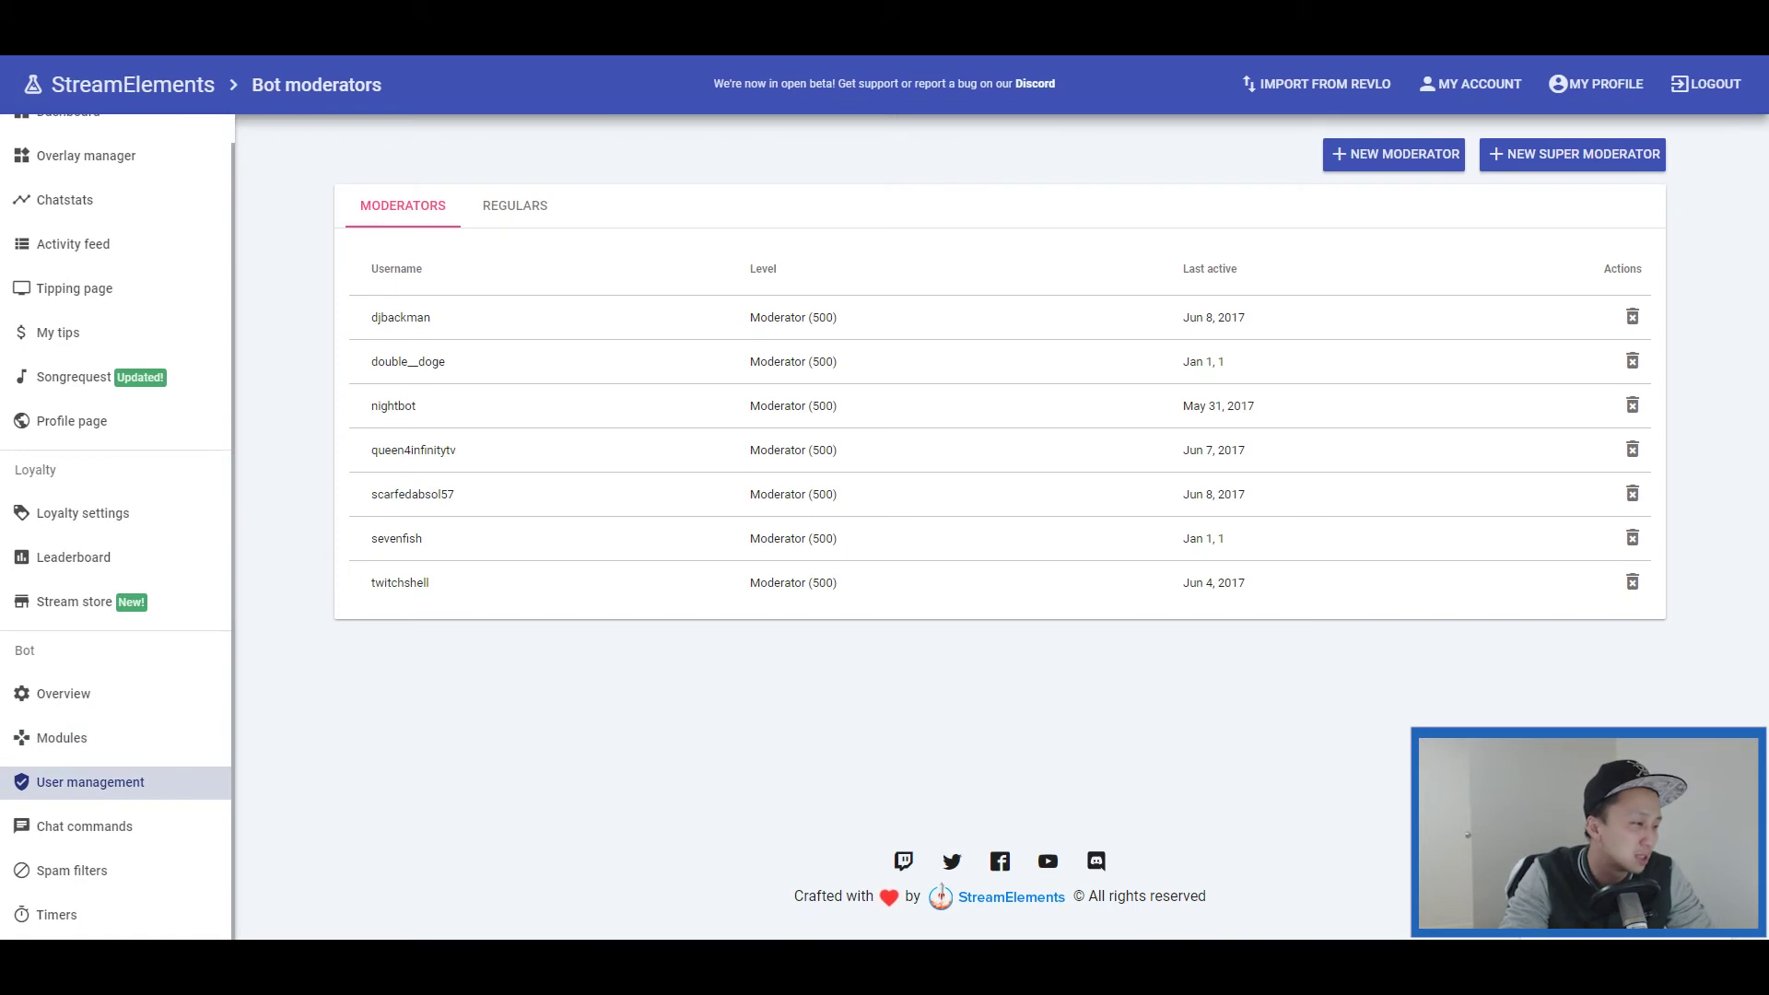
# - View the Regulars and Moderators lists, scroll the Chat commands table, and start a new command
pyautogui.click(513, 206)
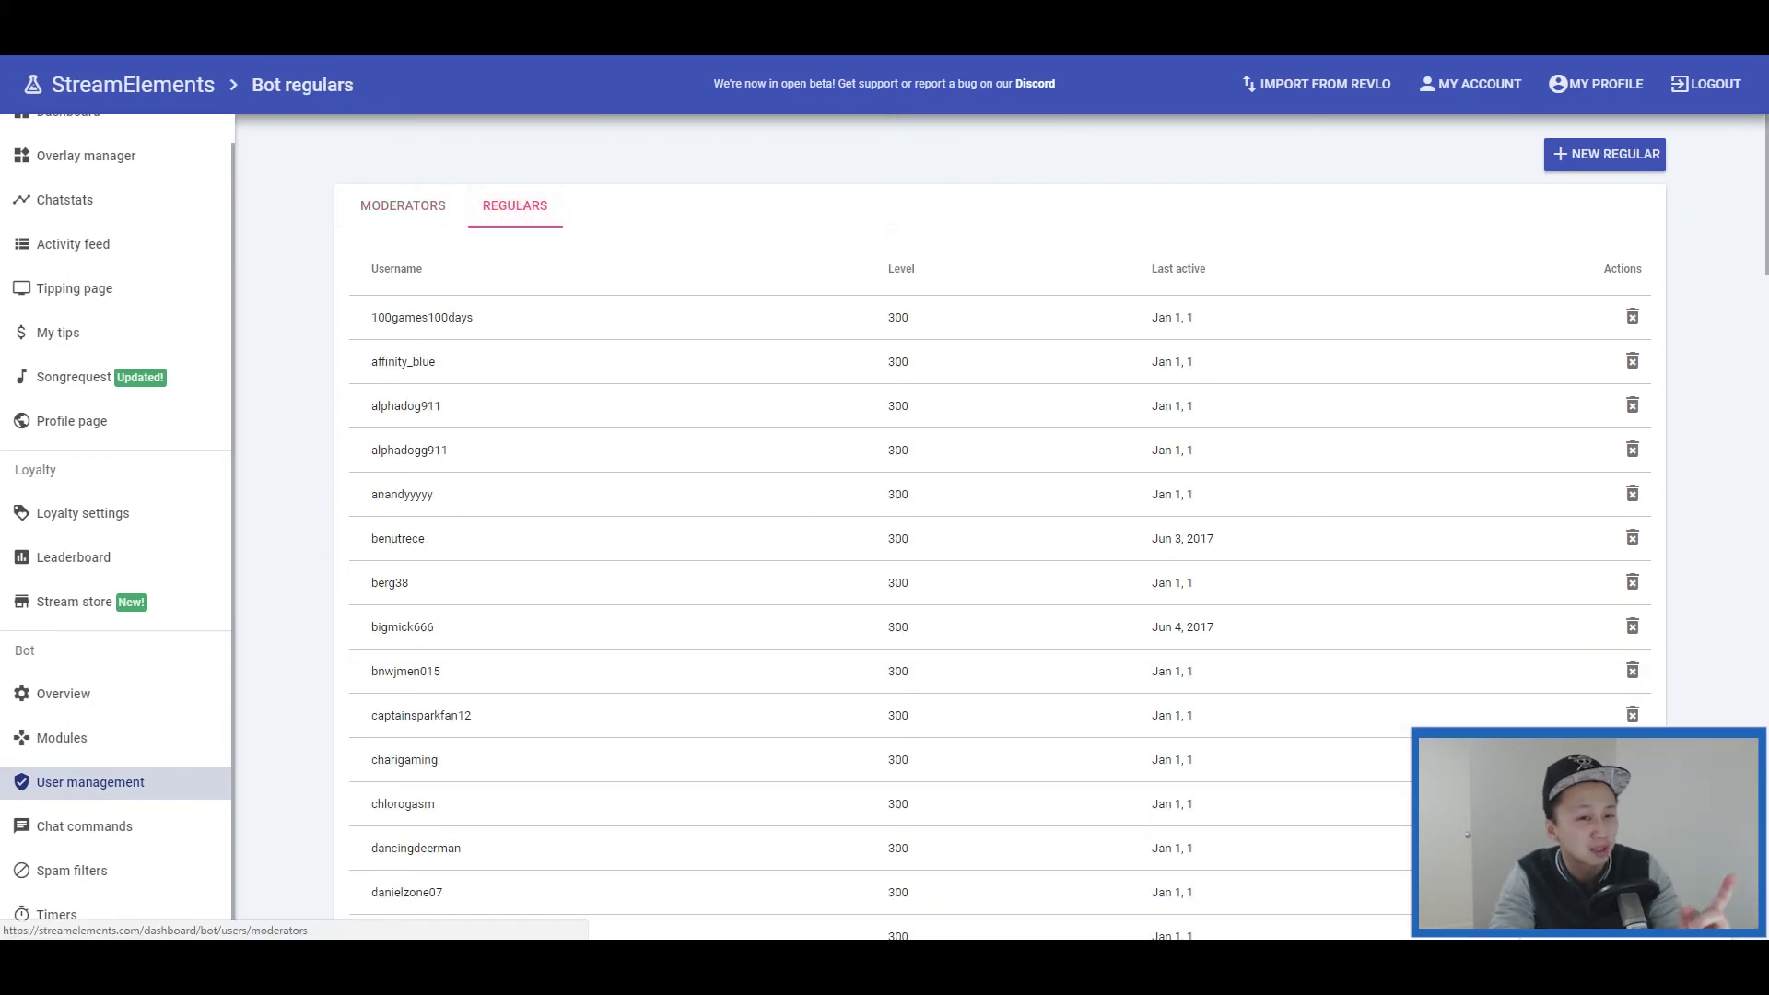
pyautogui.click(406, 205)
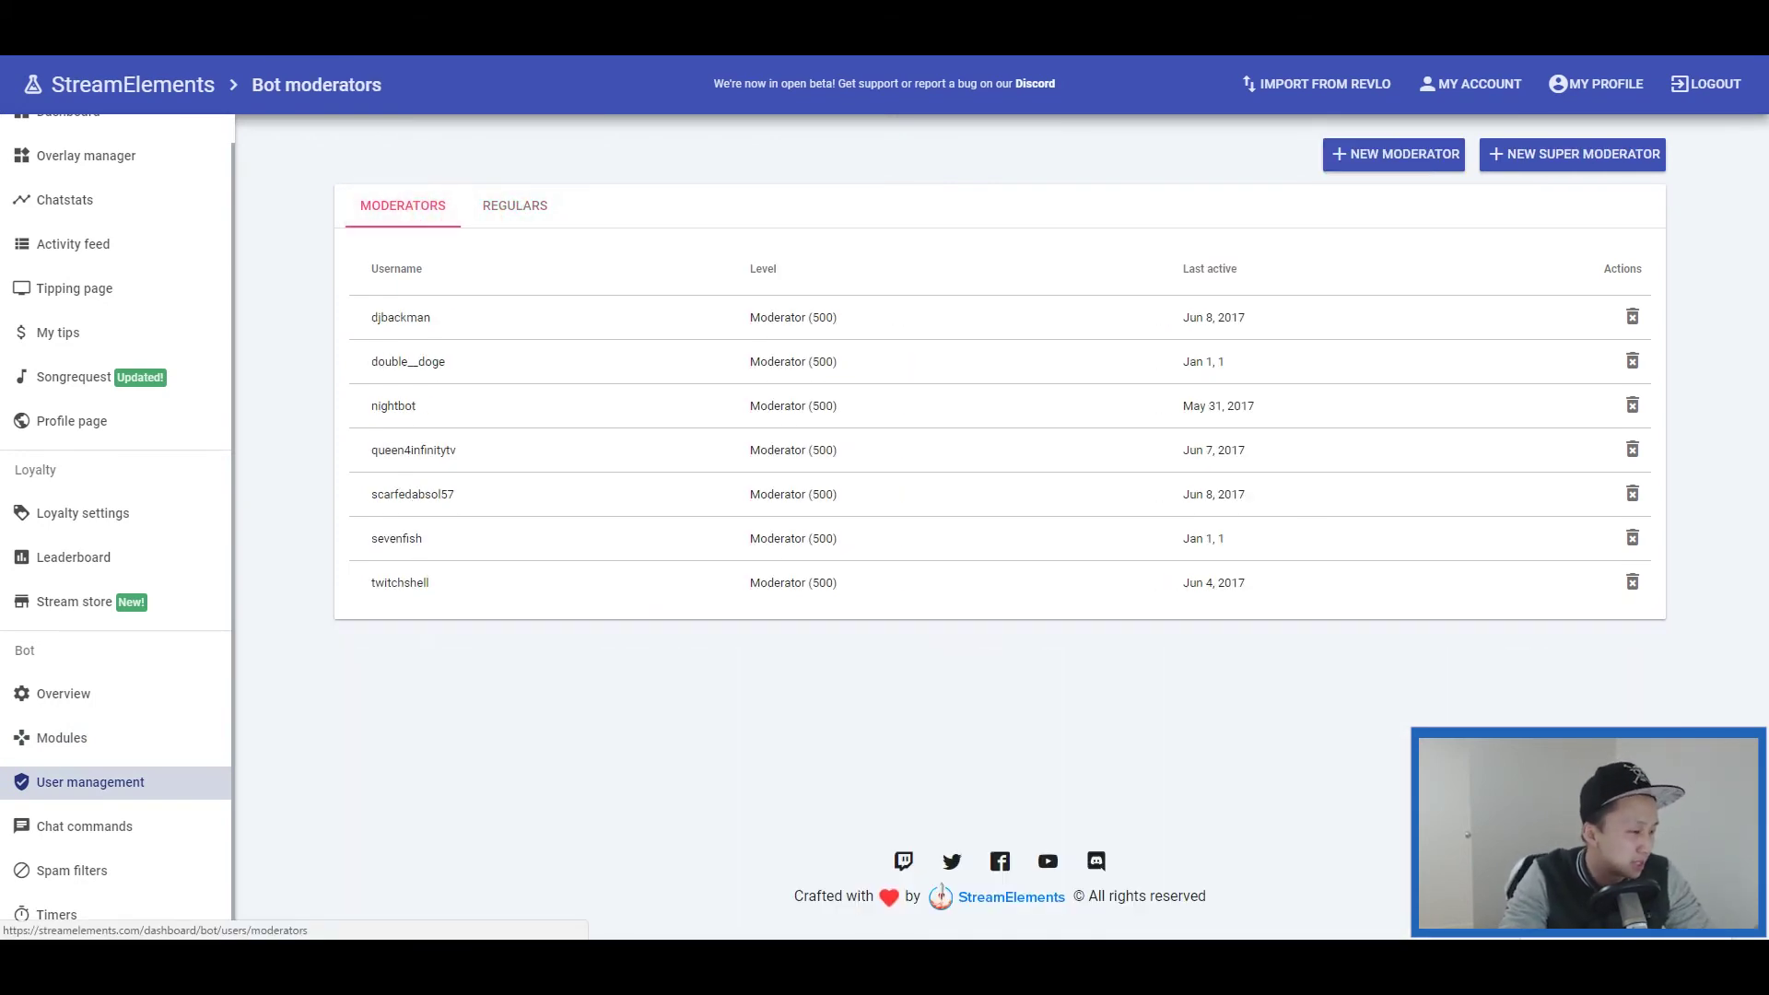
pyautogui.click(115, 827)
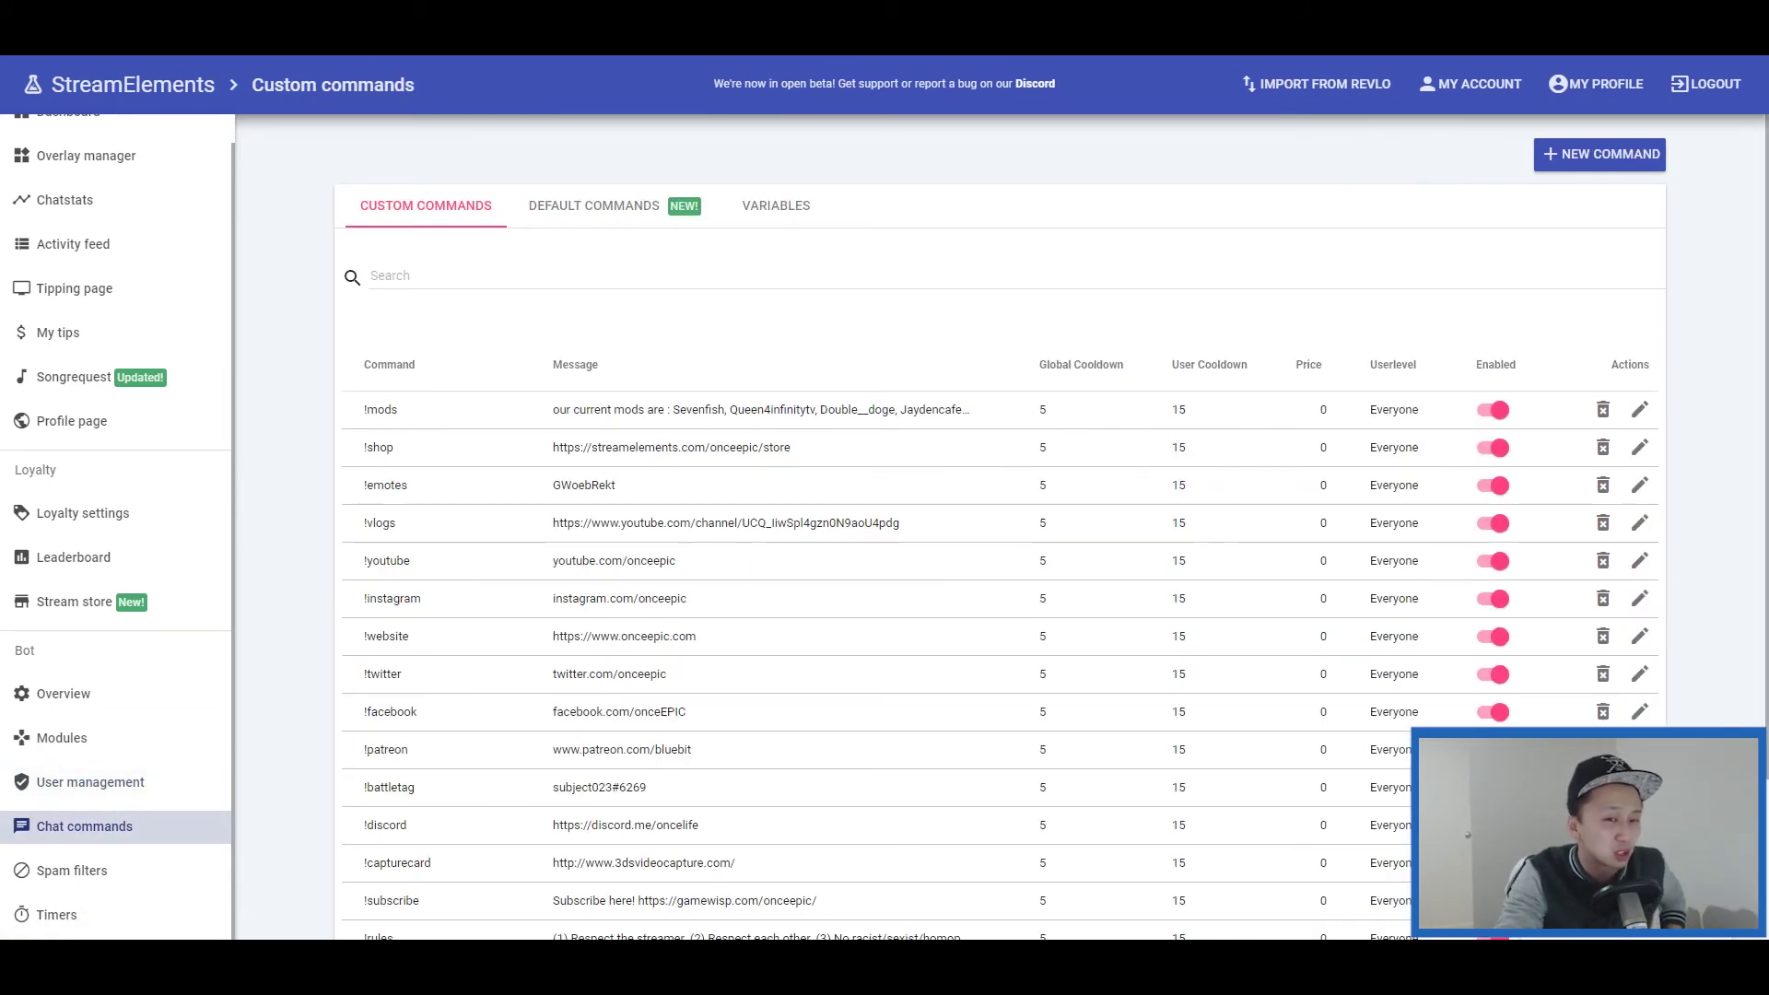
pyautogui.scroll(-3, 1000, 553)
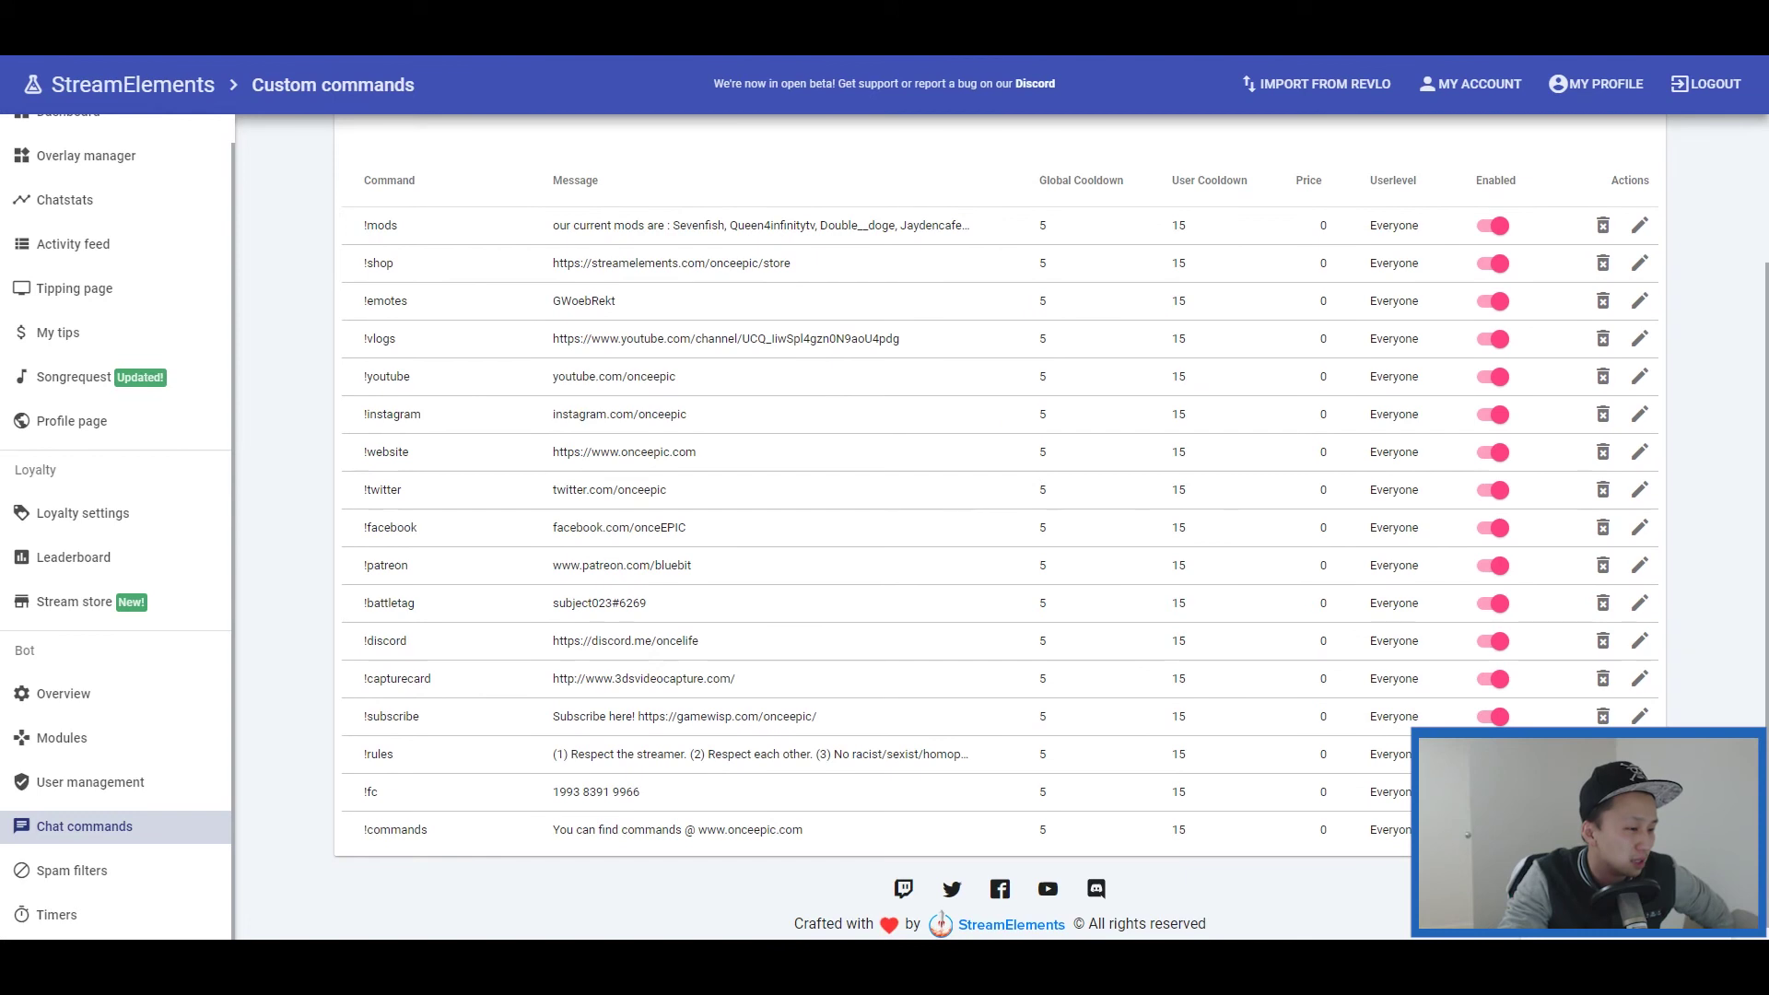
pyautogui.scroll(3, 999, 553)
pyautogui.click(1600, 154)
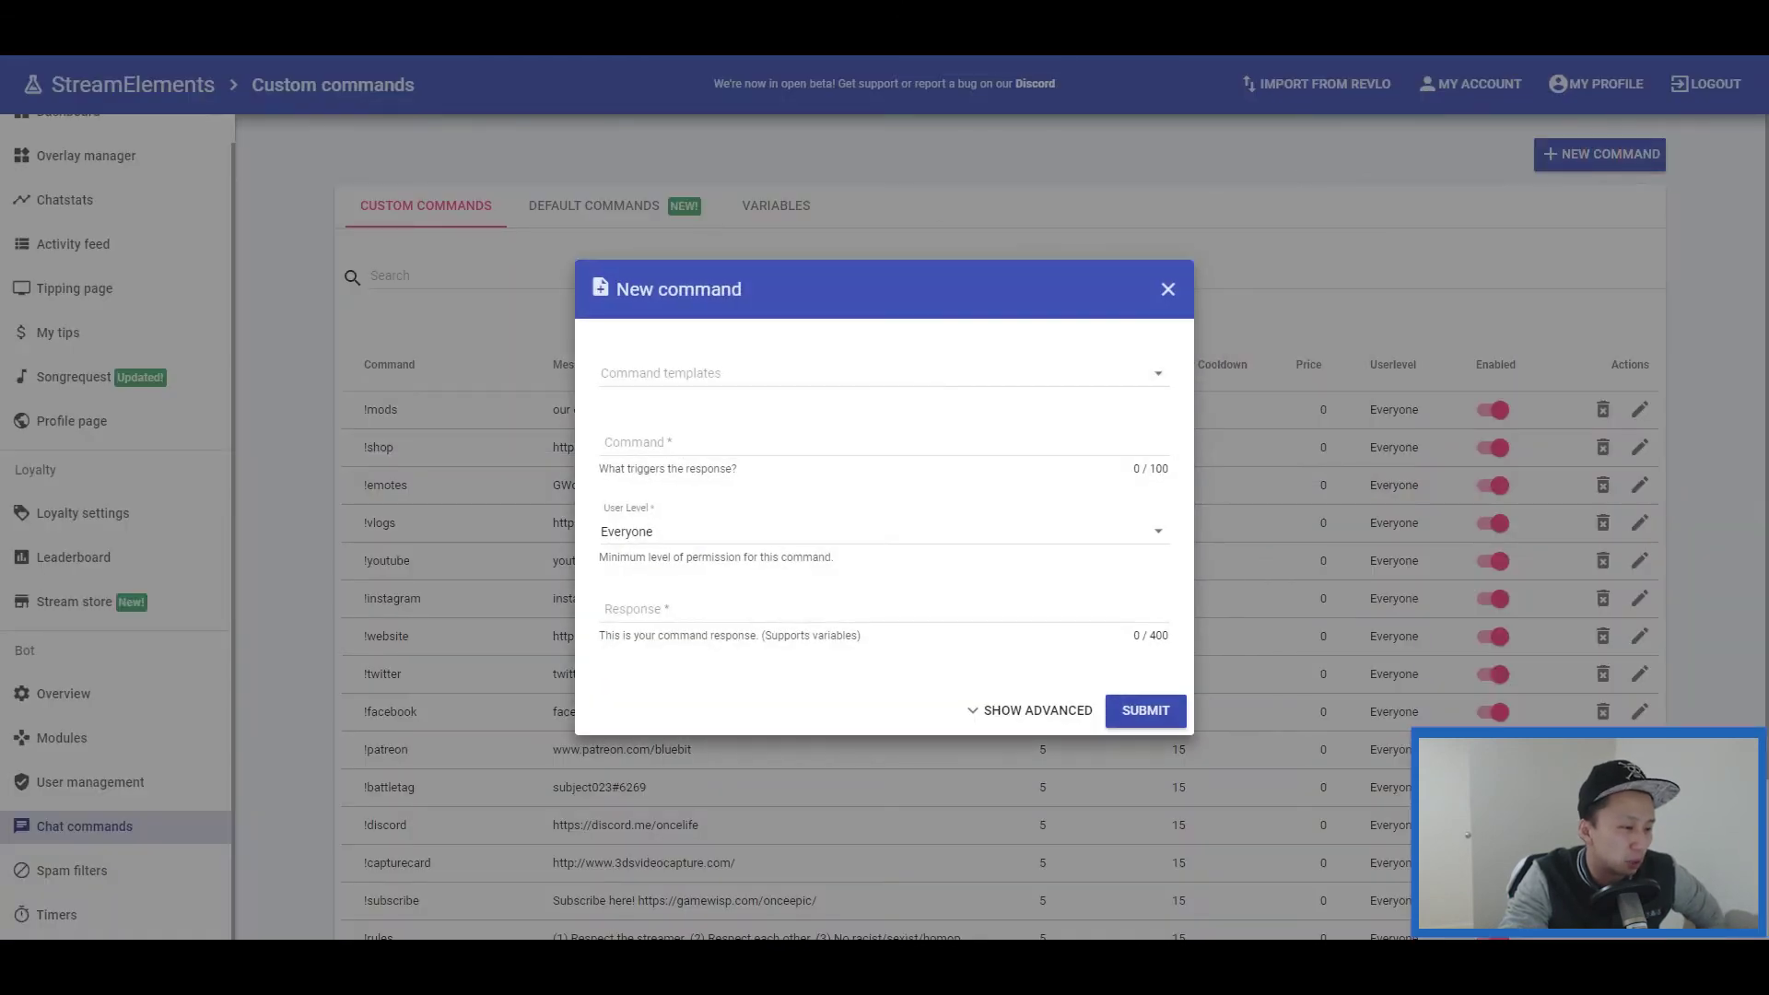
# - Check the new command's User Level choices keeping Everyone, discard the form, and show Default commands
pyautogui.click(785, 441)
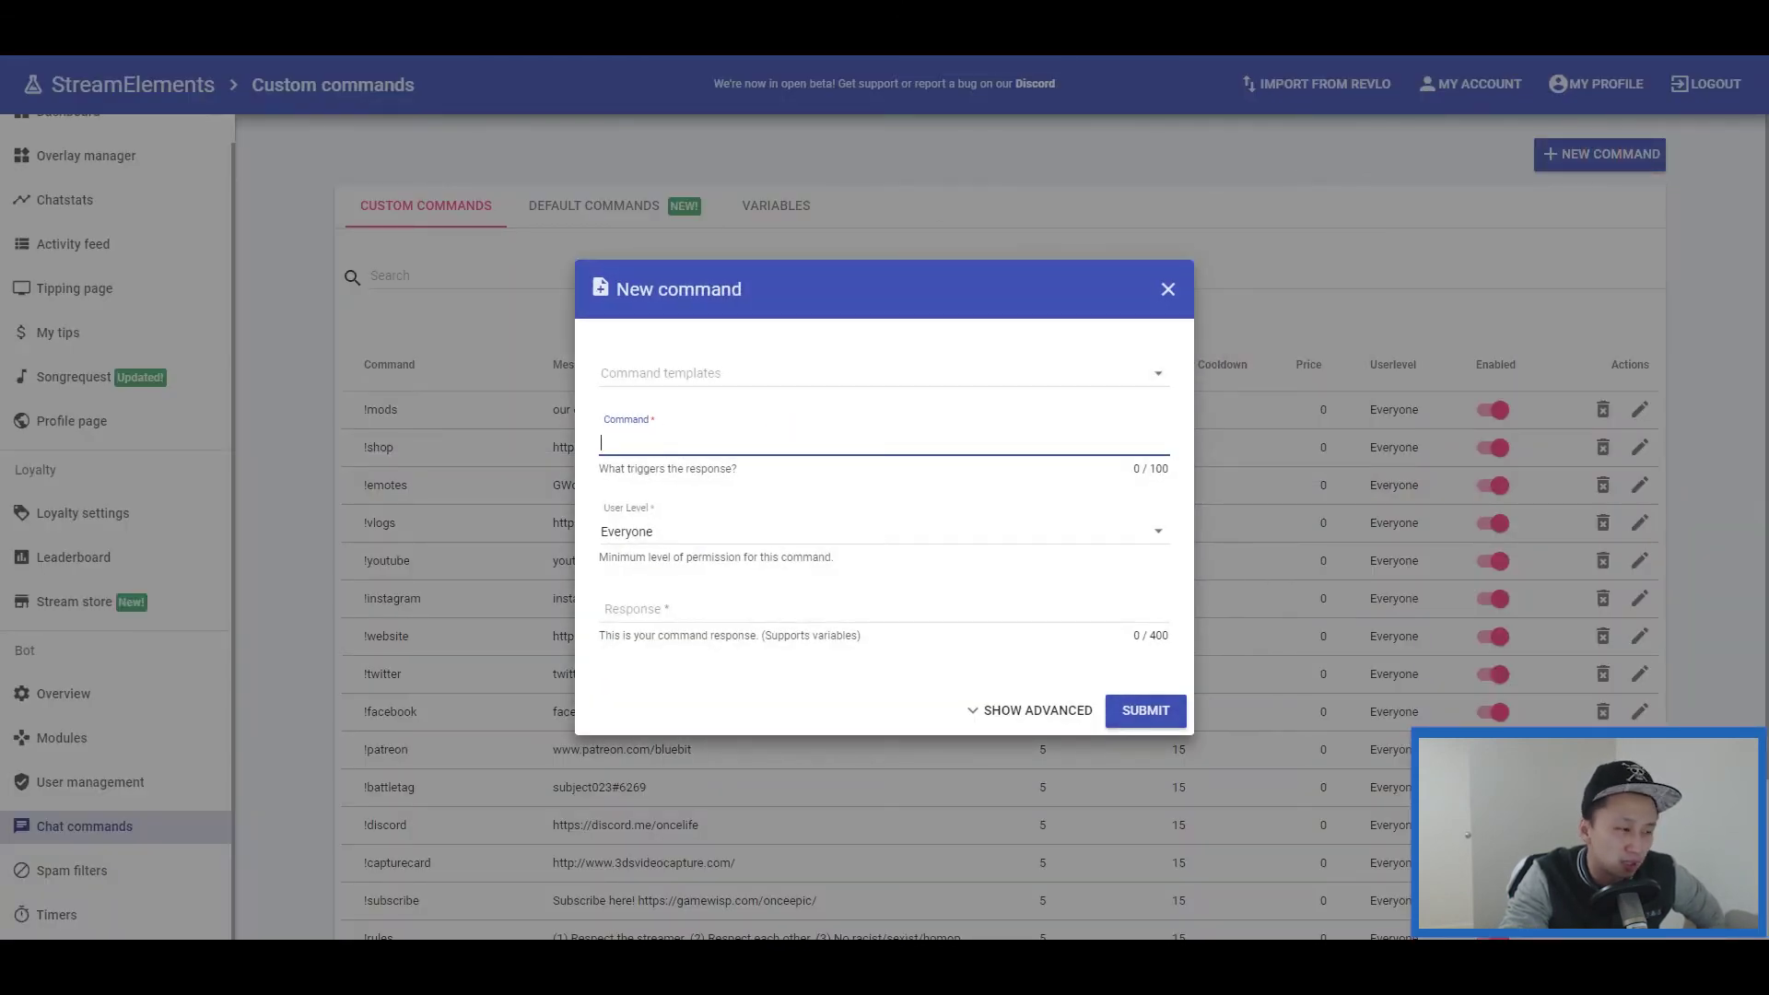
pyautogui.click(782, 532)
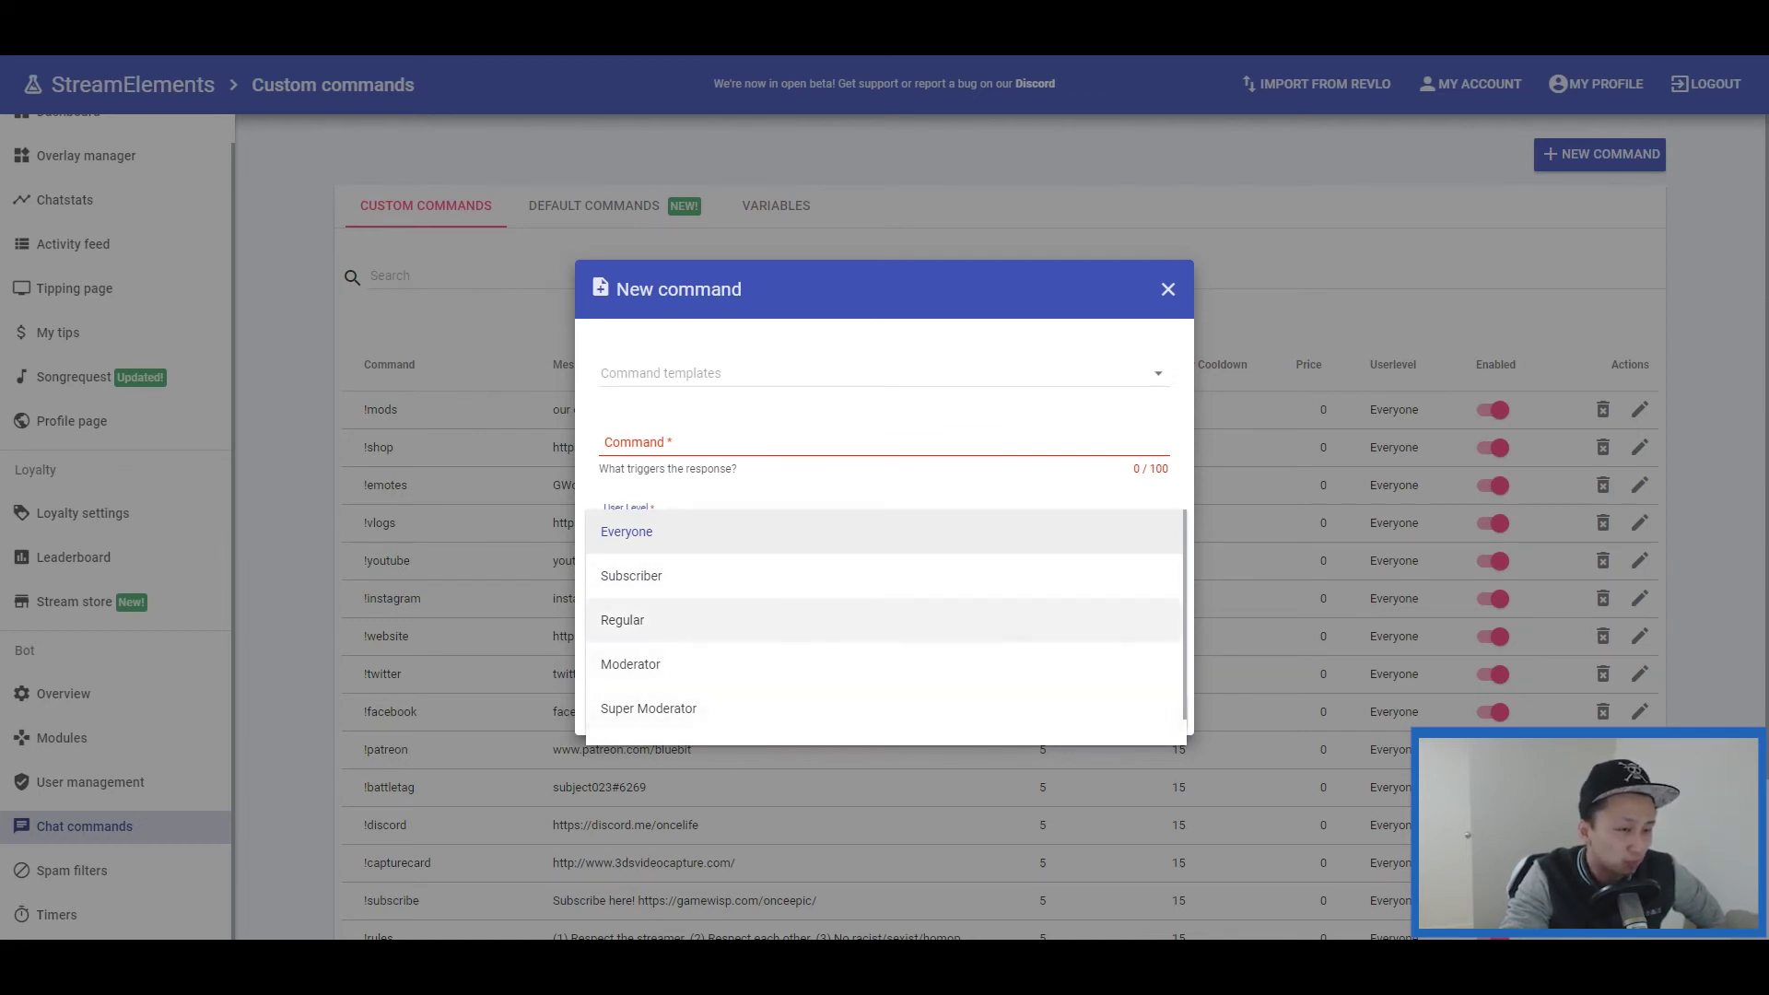
pyautogui.click(1330, 238)
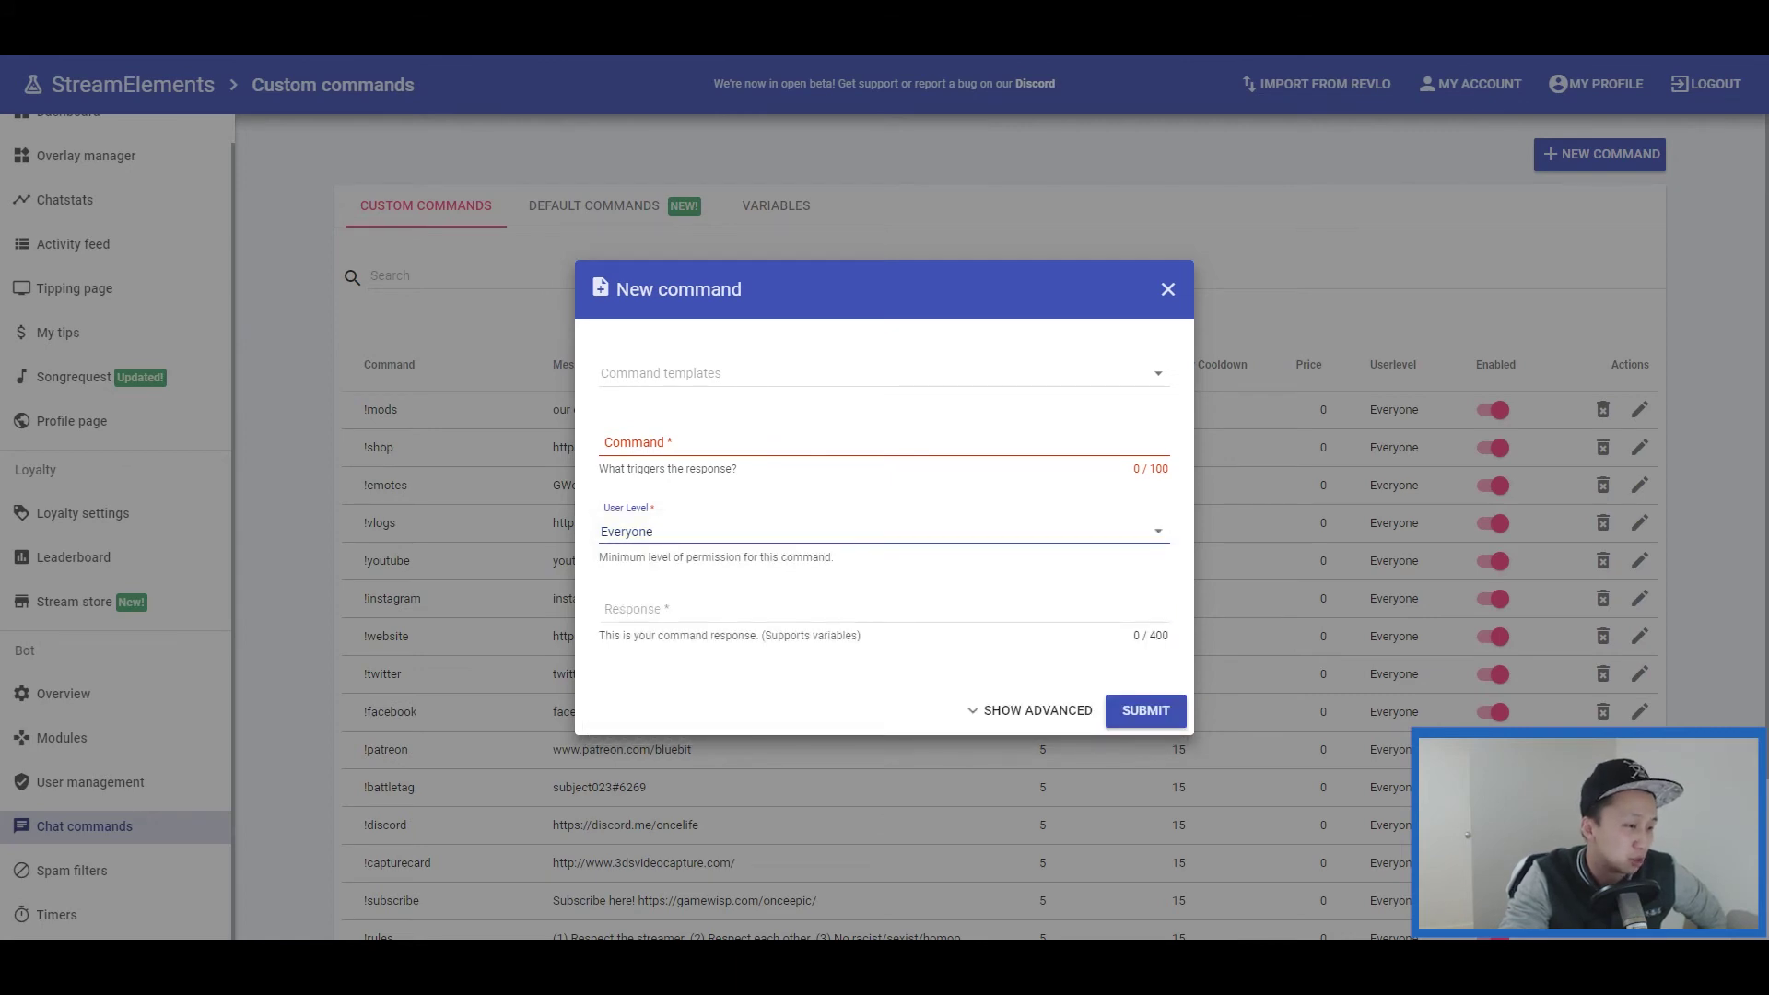
pyautogui.click(1169, 289)
pyautogui.click(603, 205)
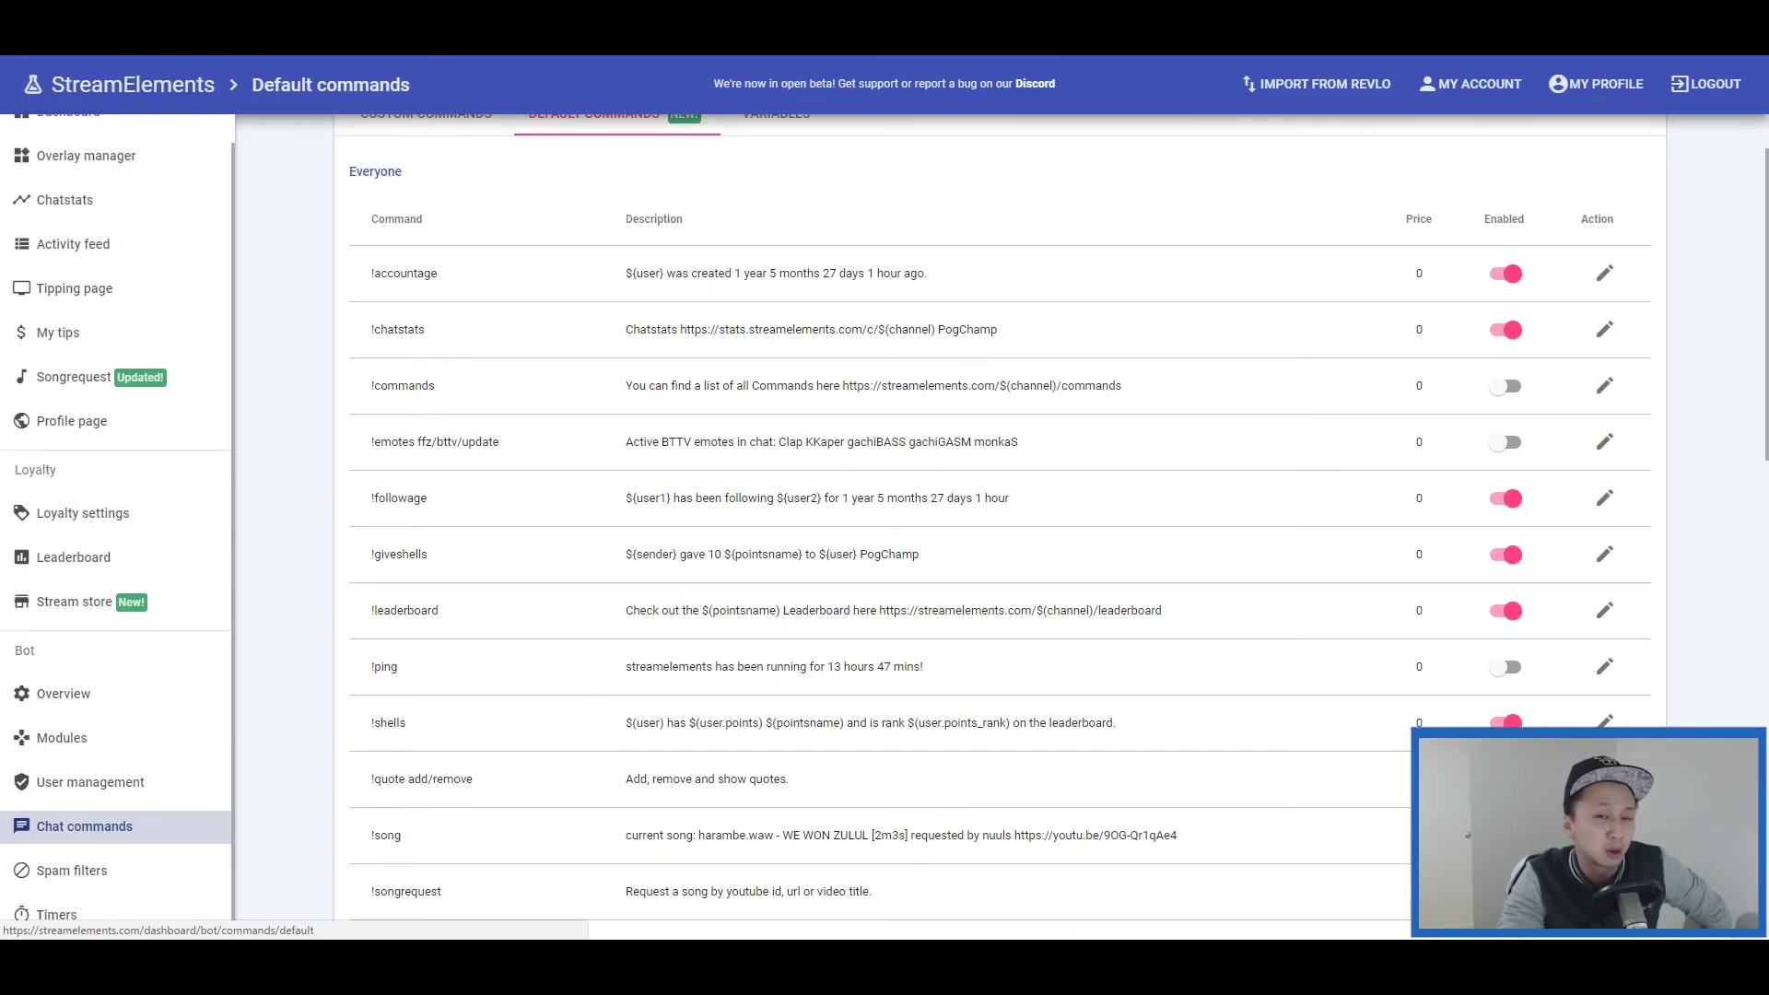
# - Review the Default commands list and open !accountage, selecting its command name
pyautogui.scroll(-1, 1000, 516)
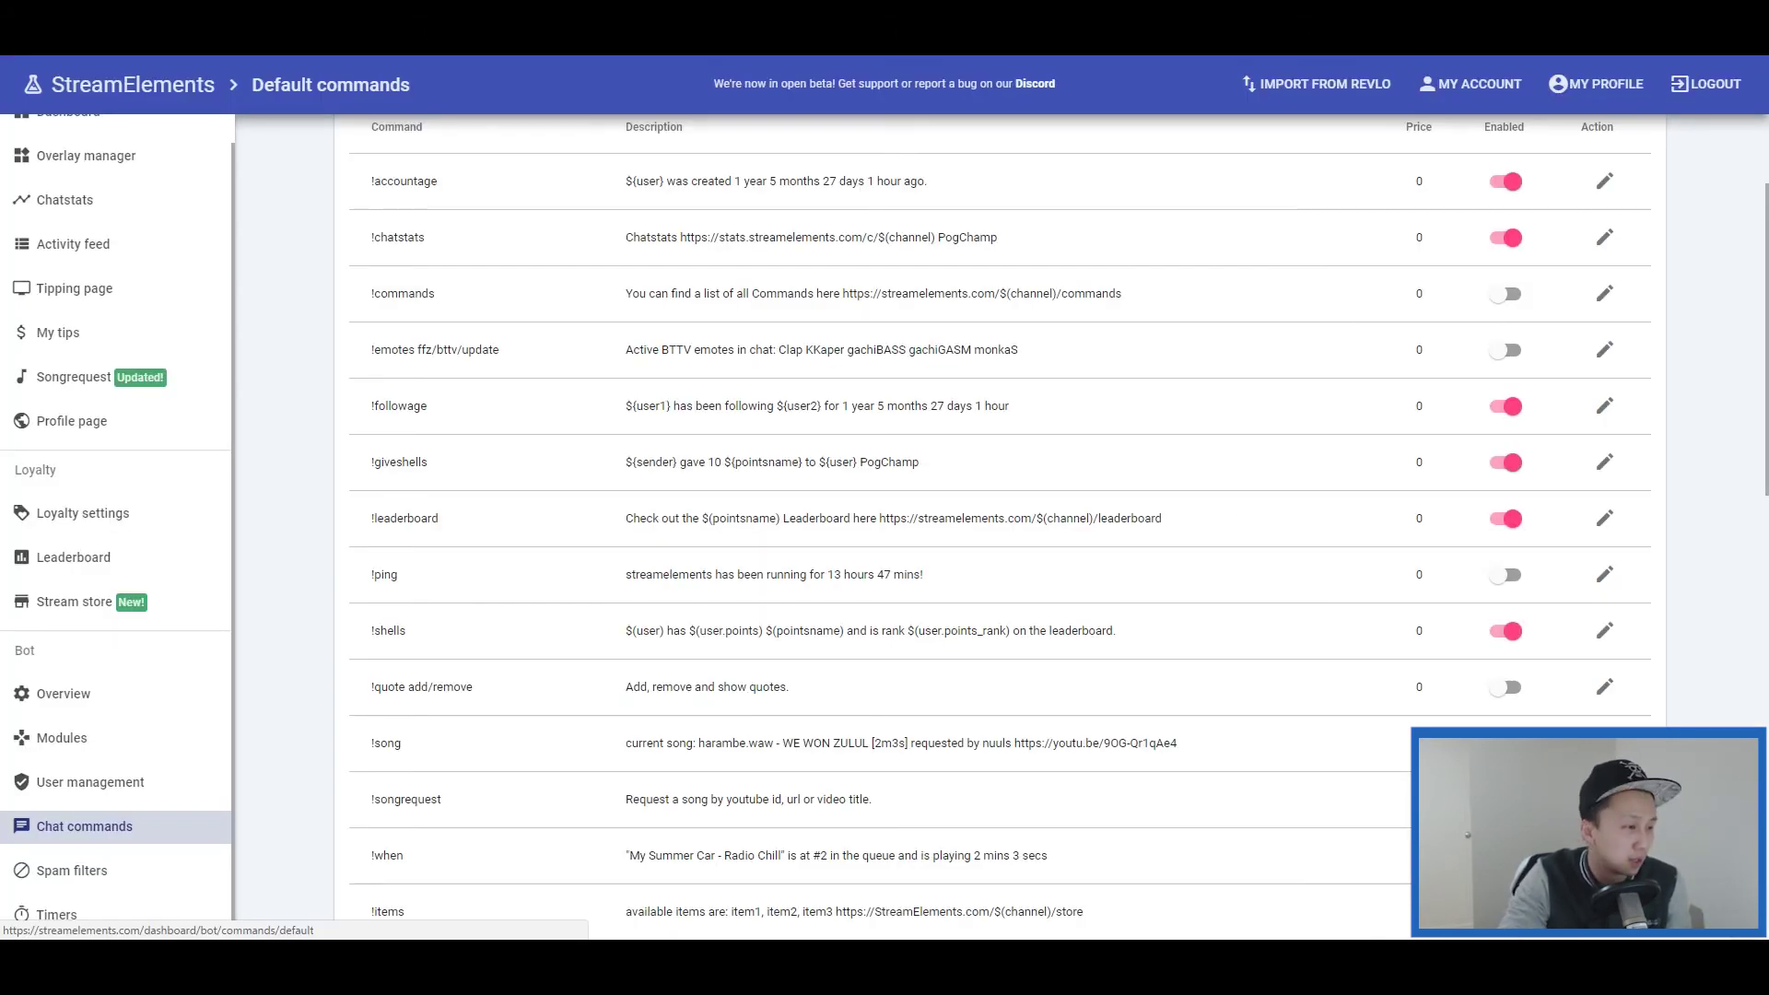
pyautogui.scroll(-6, 1000, 516)
pyautogui.scroll(7, 1000, 516)
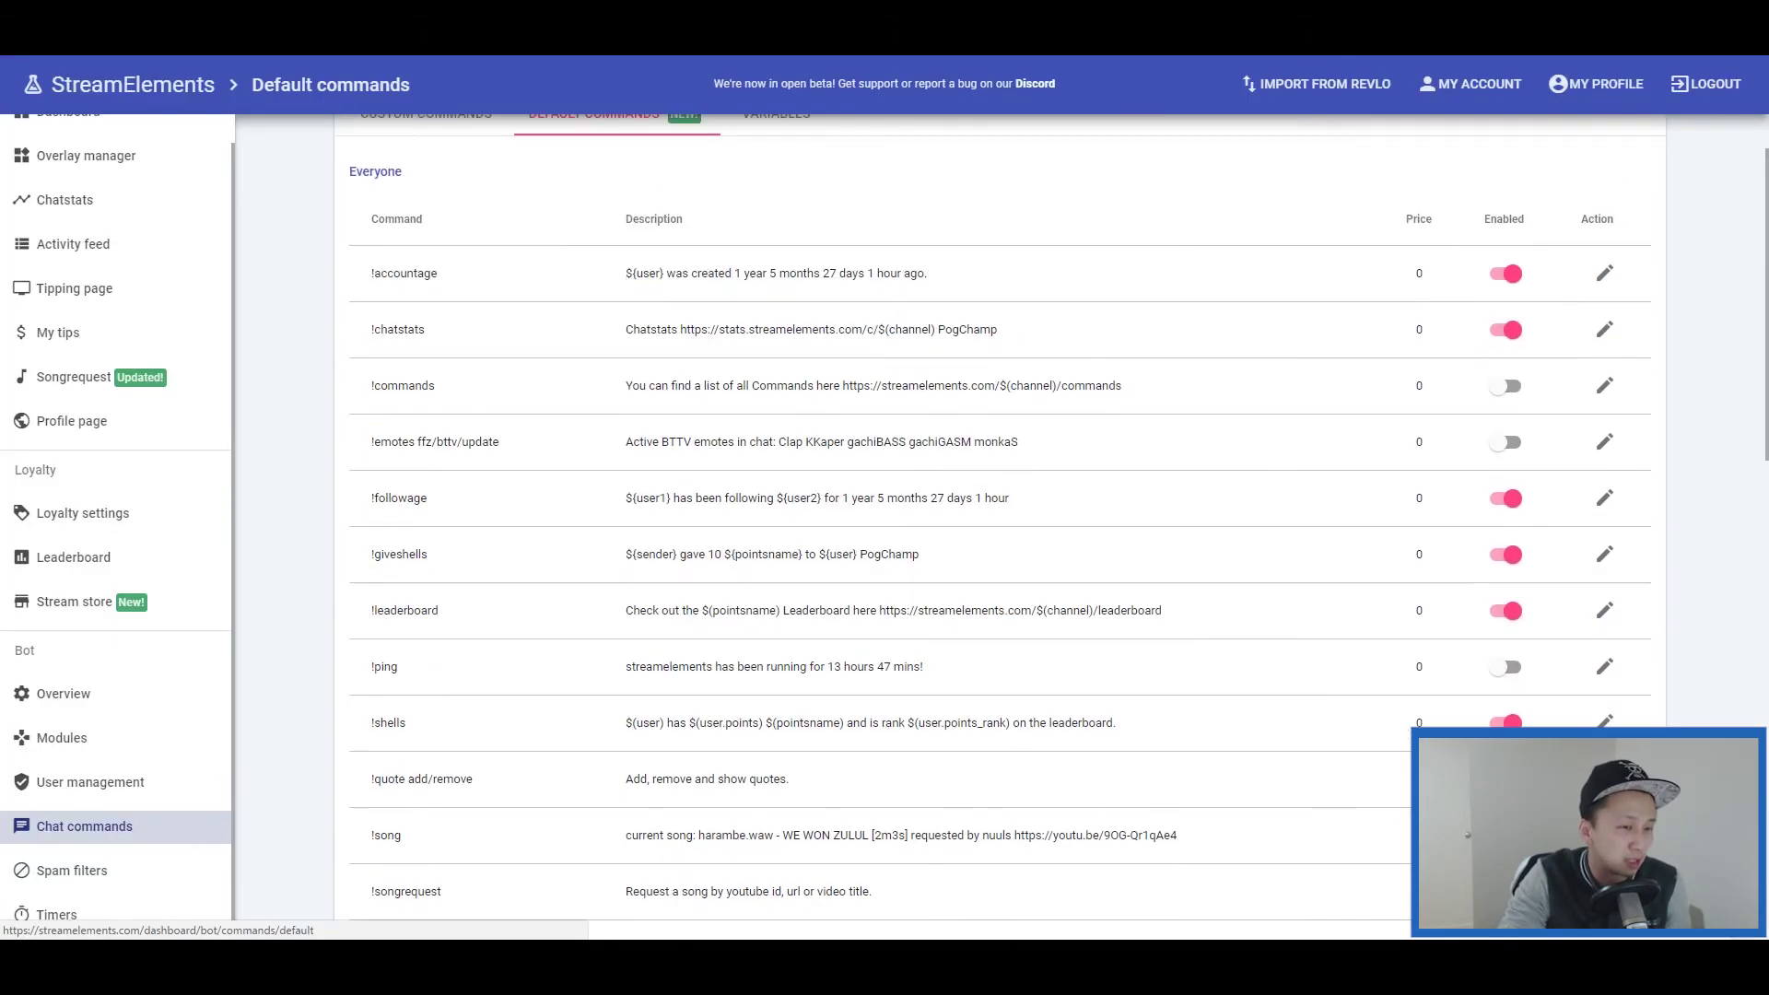
pyautogui.scroll(1, 1000, 516)
pyautogui.scroll(-3, 1000, 516)
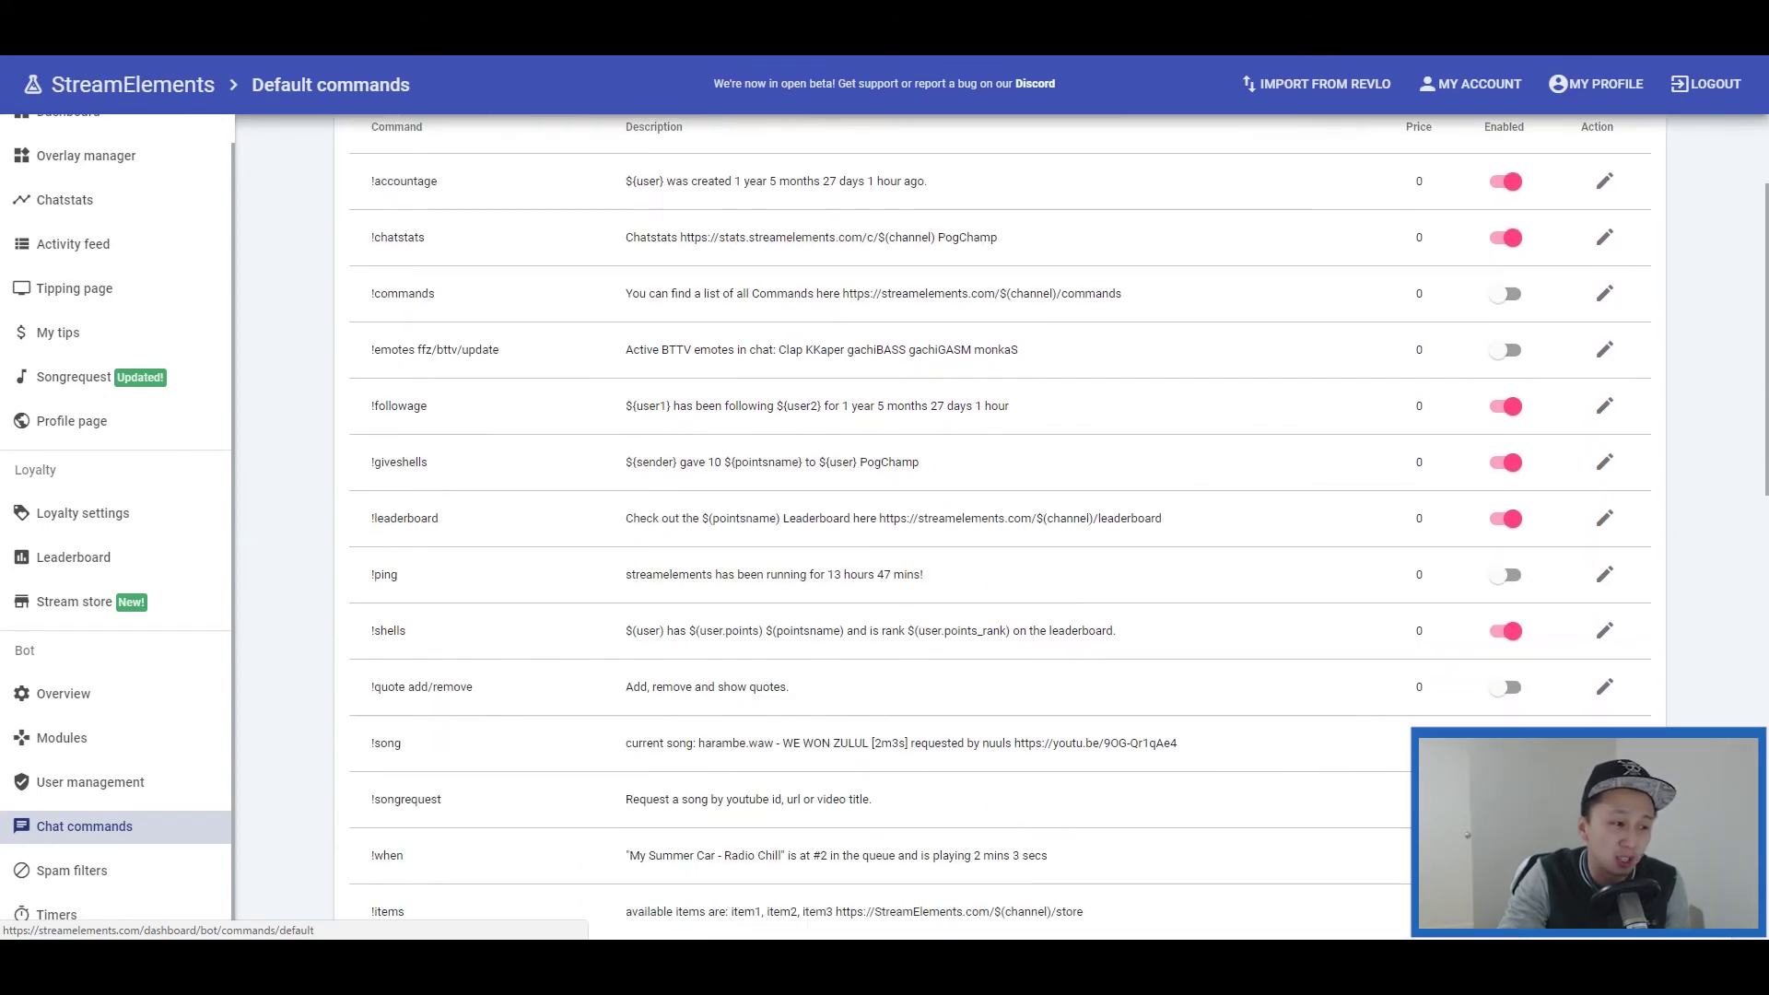
pyautogui.scroll(2, 1000, 516)
pyautogui.click(1604, 273)
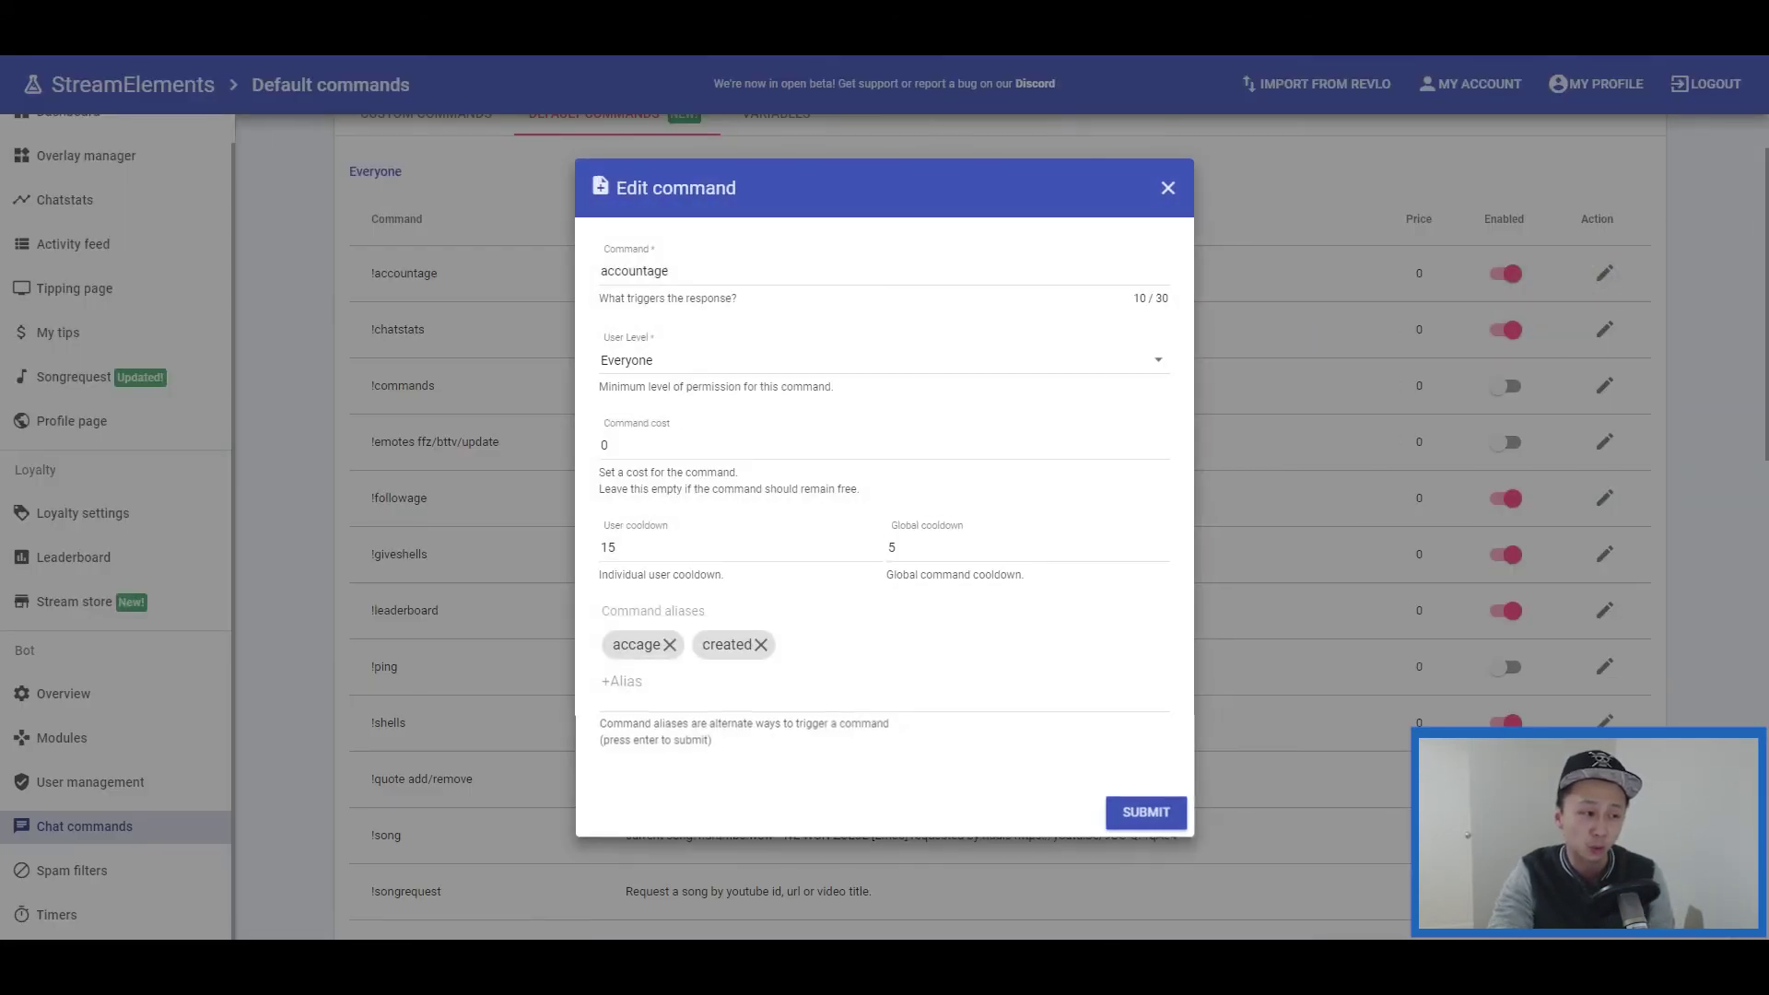
pyautogui.click(719, 277)
pyautogui.hotkey('ctrl', 'a')
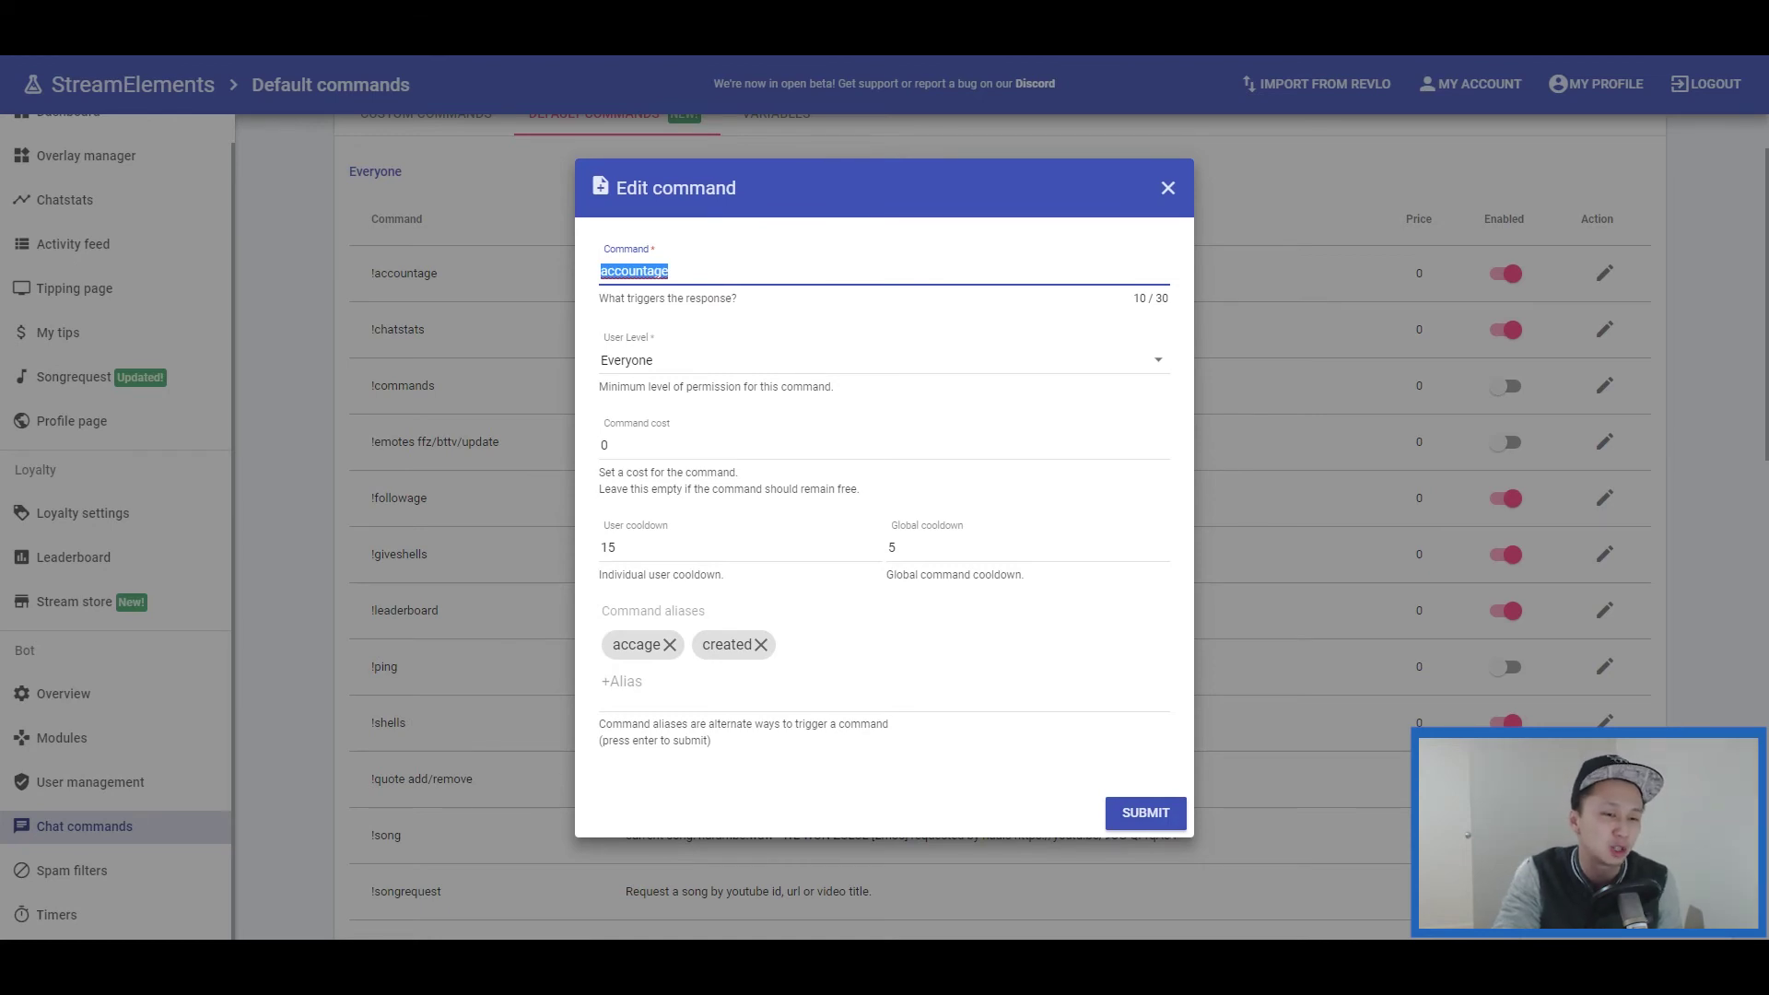
# - Close and reopen the !accountage editor, then go to the Spam Filters settings
pyautogui.click(1167, 188)
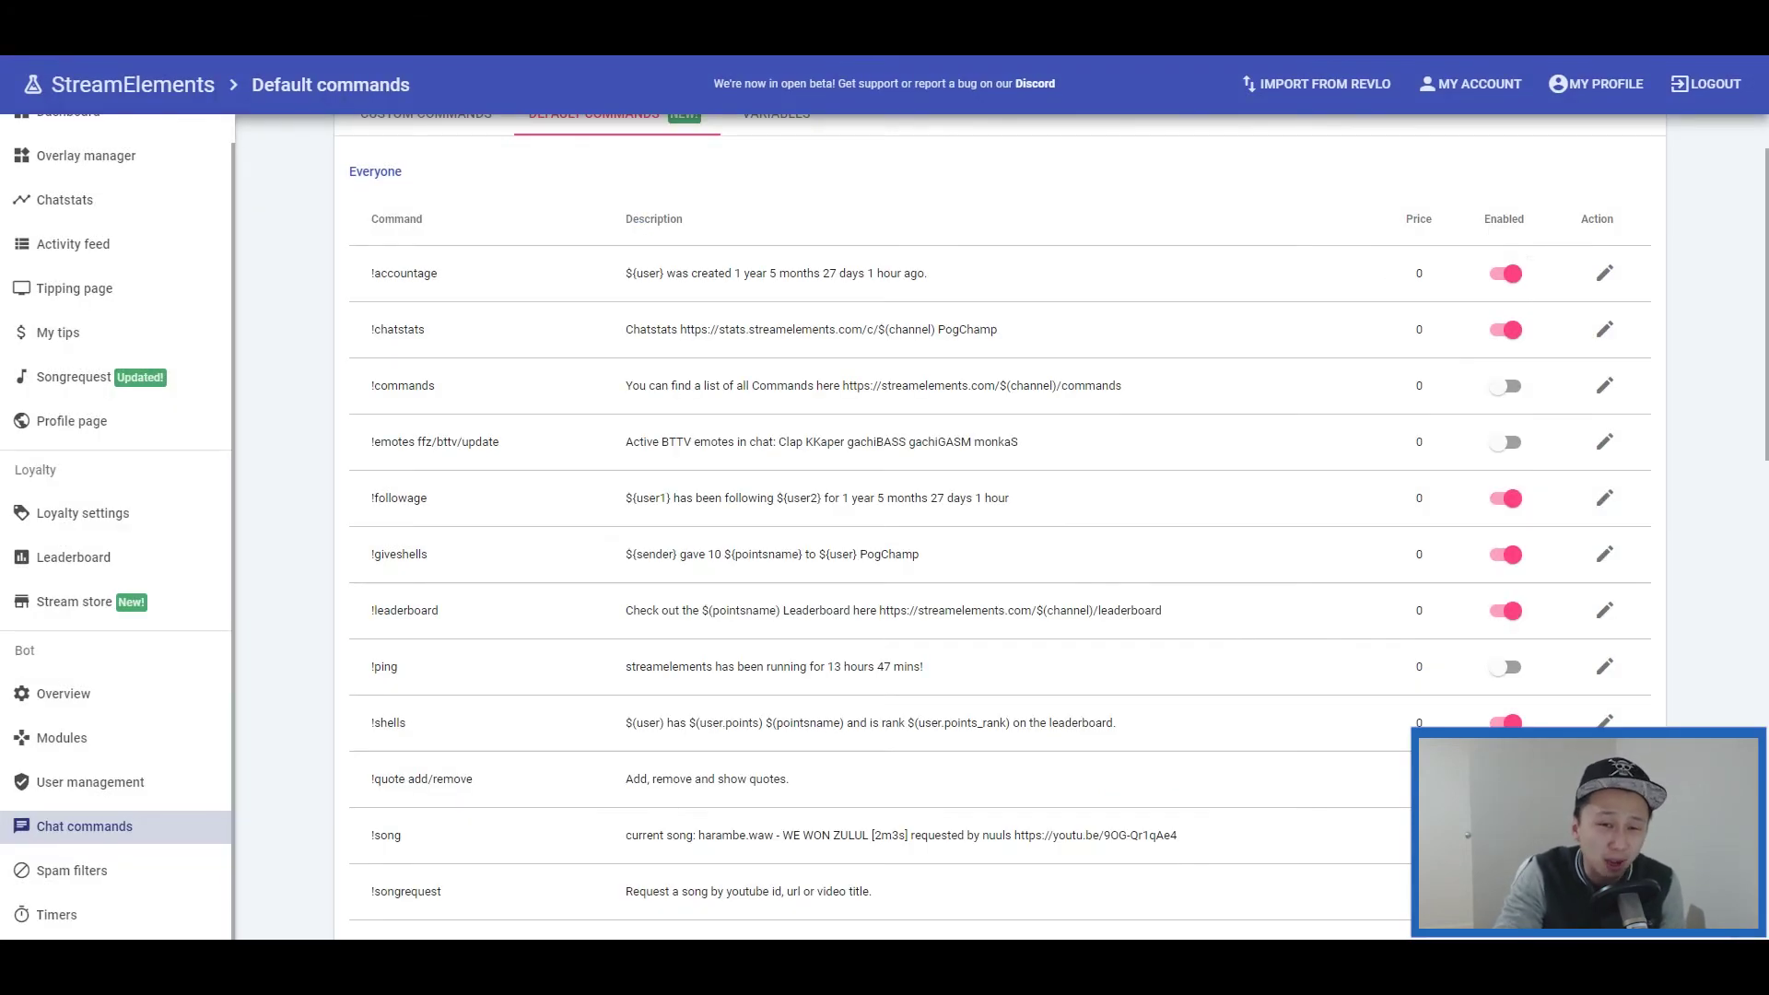
pyautogui.click(1604, 273)
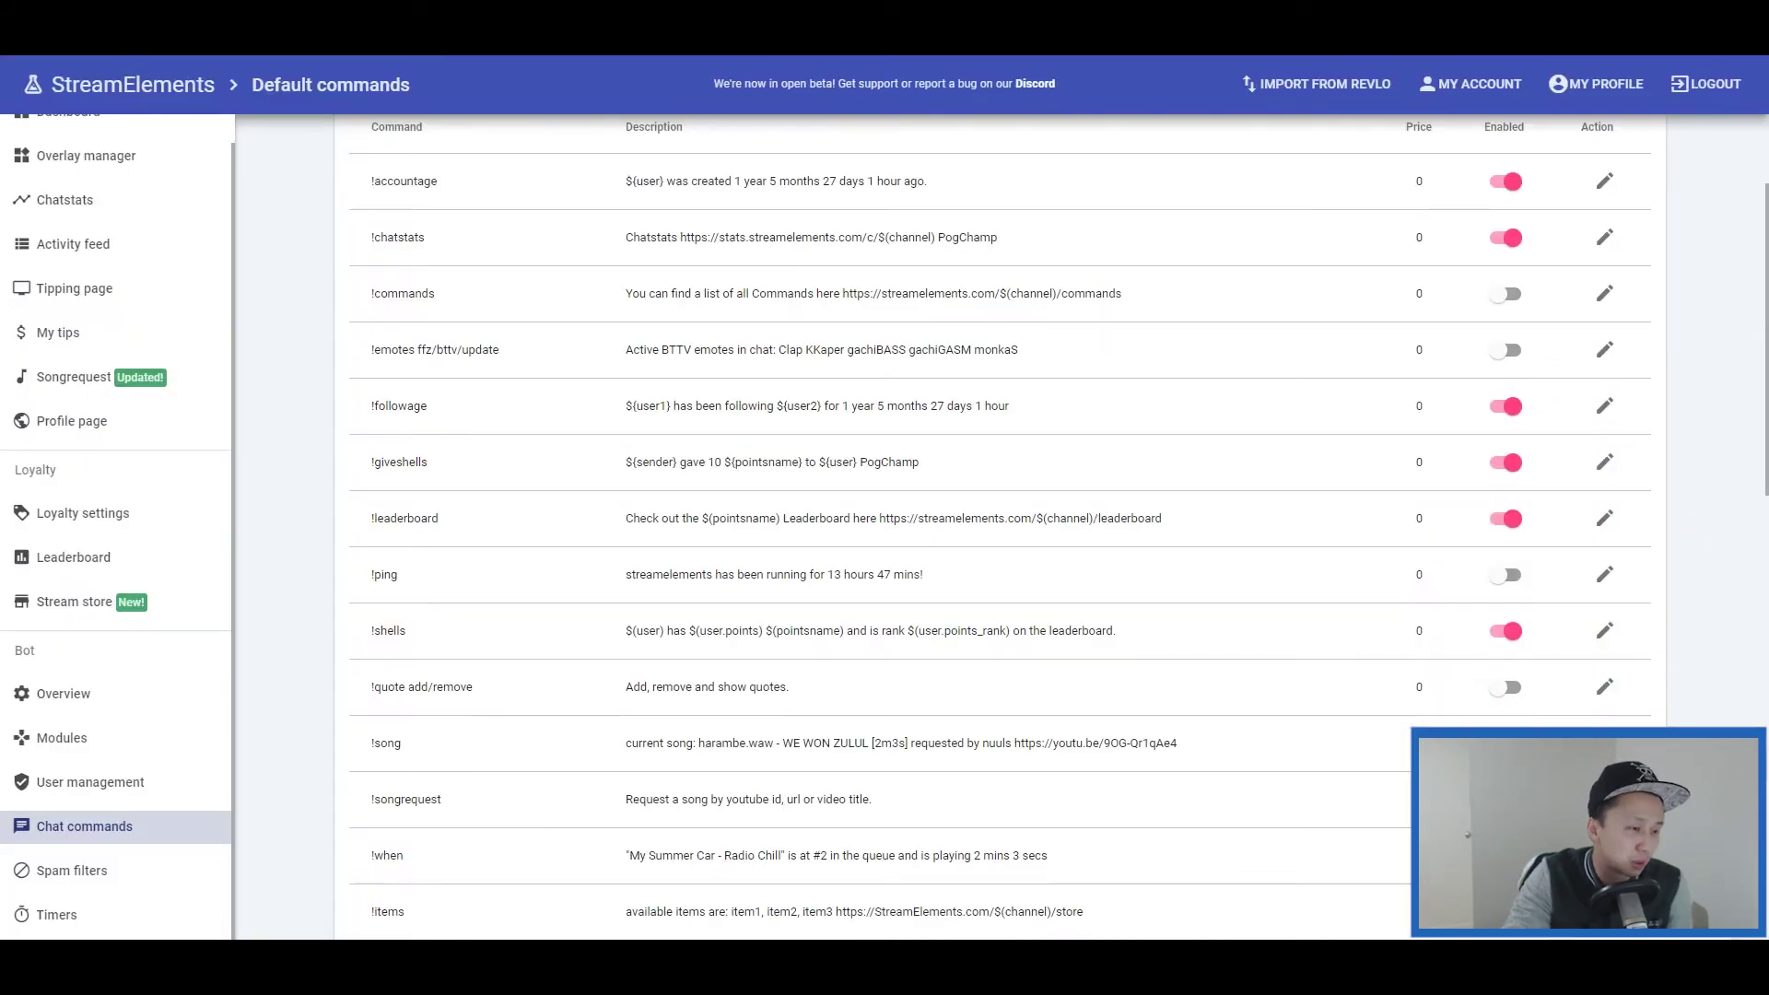
pyautogui.click(72, 870)
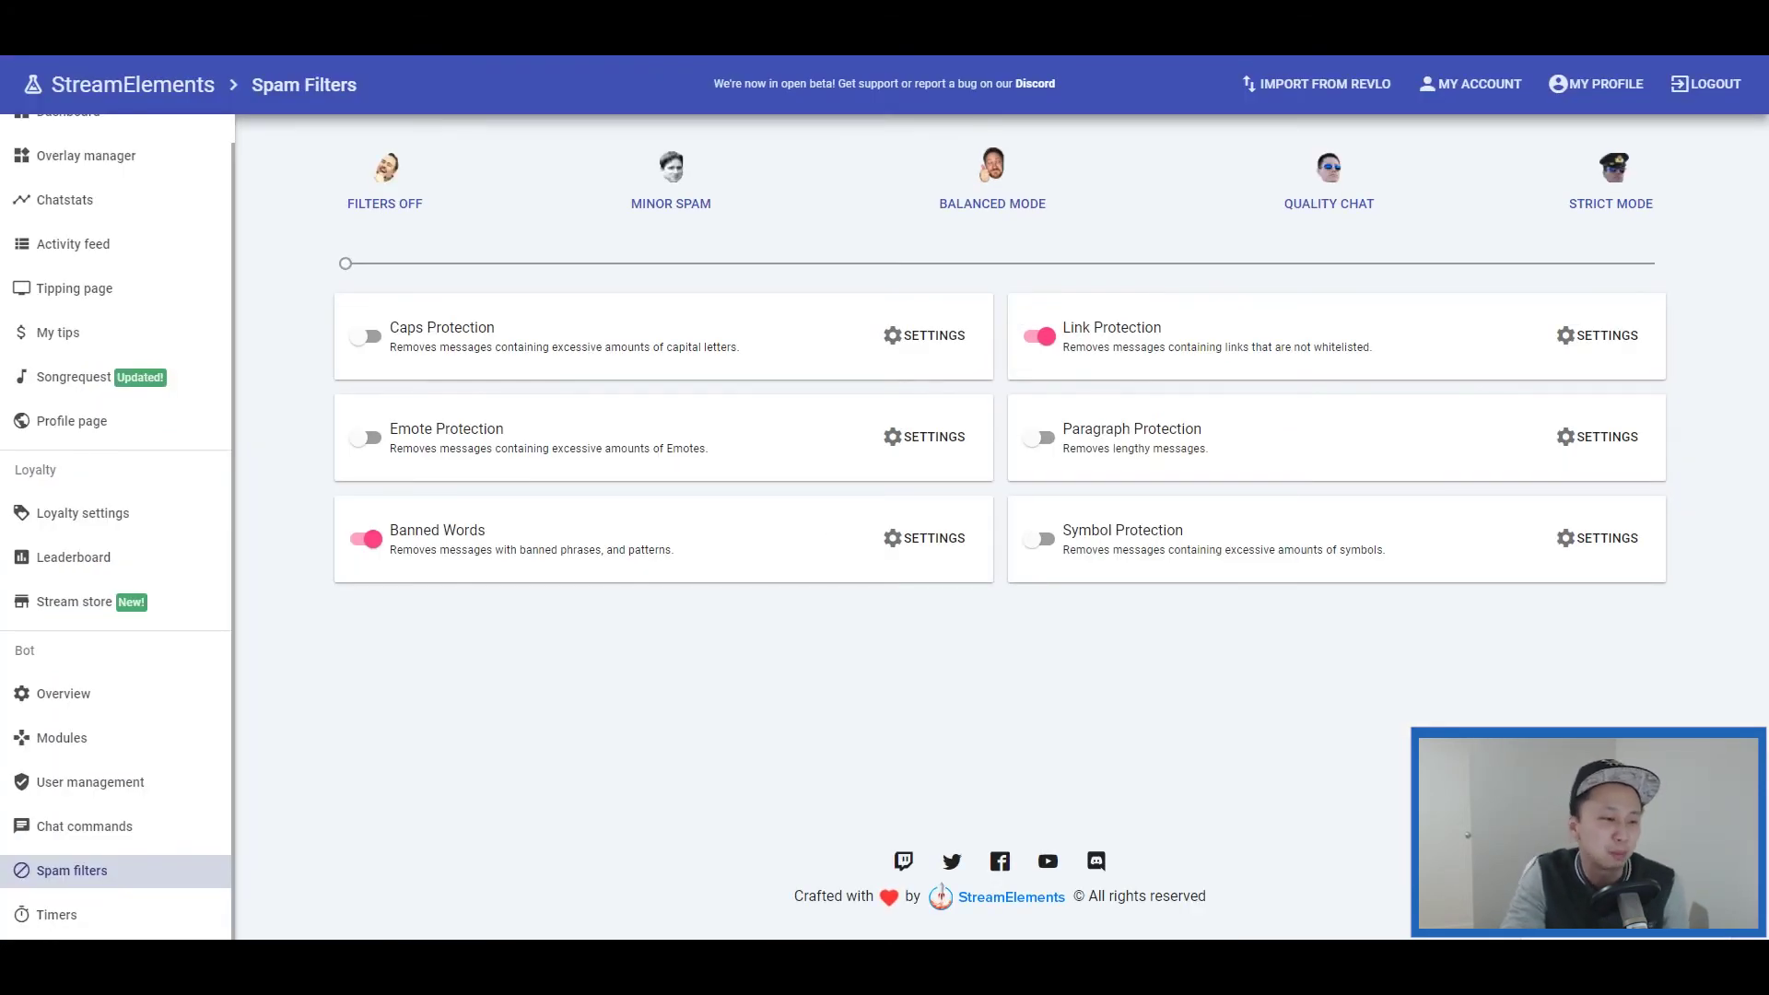
# - Move from Spam Filters to the Channel Timers page listing the rules, latest vid and support timers
pyautogui.click(56, 914)
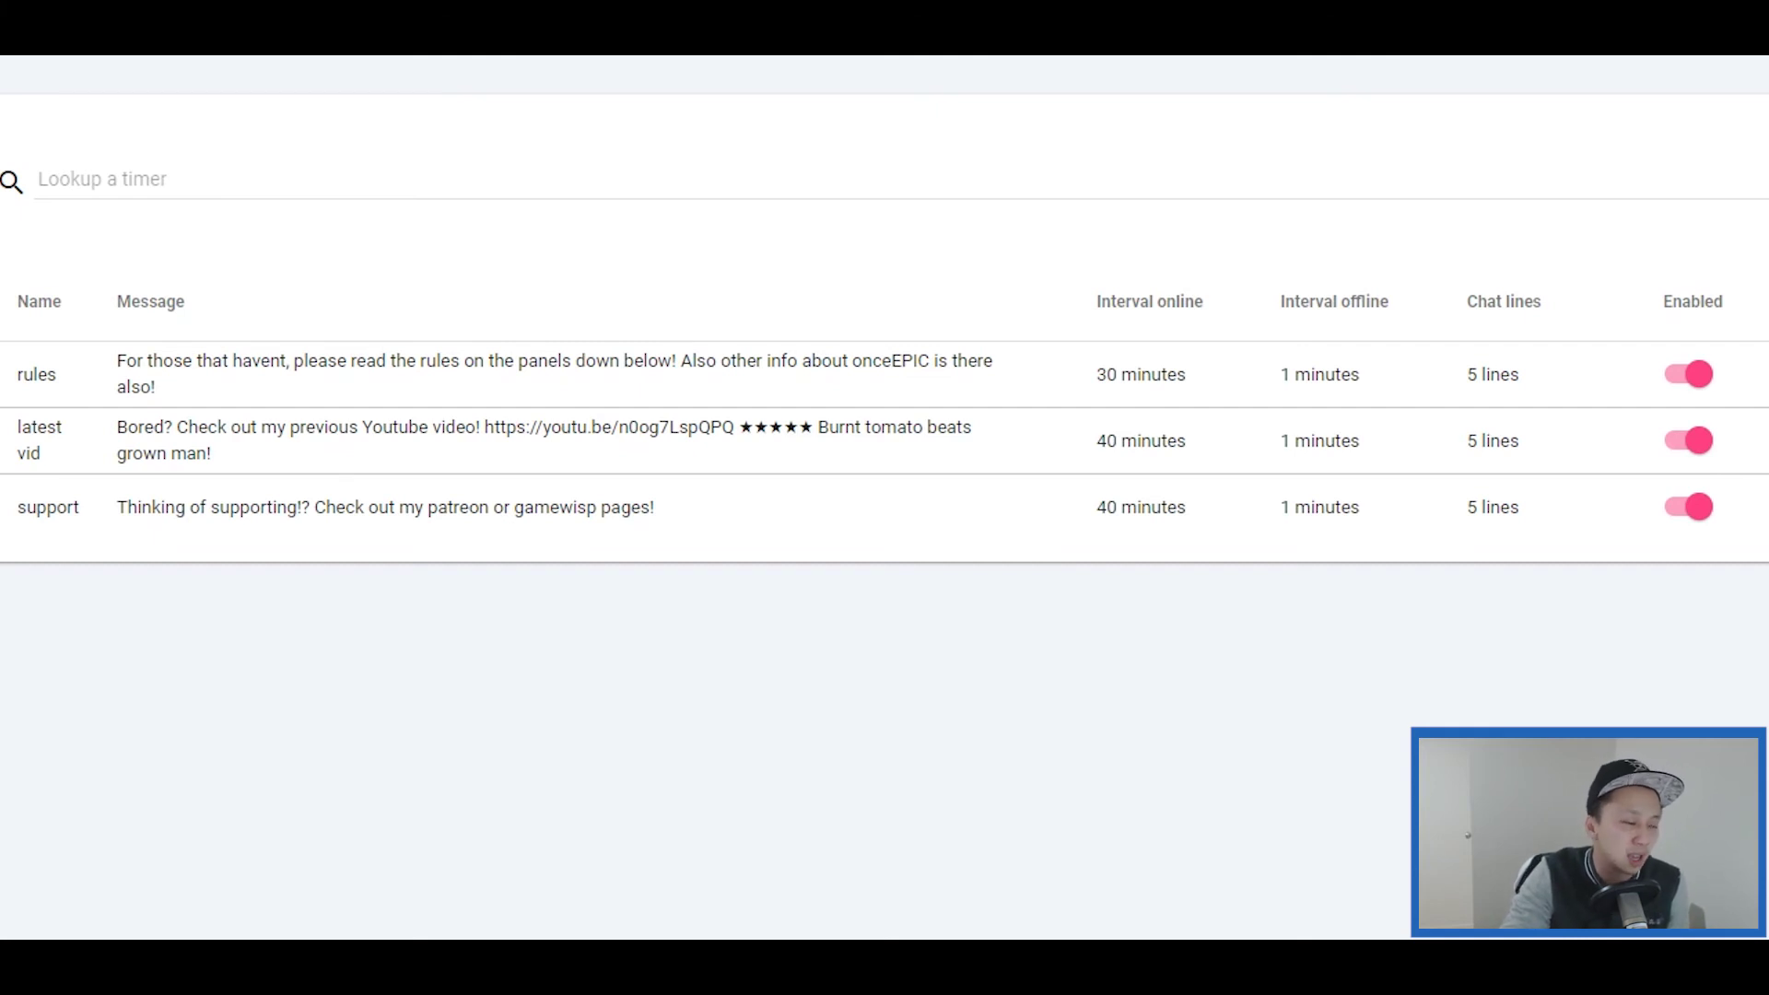
# - Highlight the rules and latest vid timer messages, then clear the selection
pyautogui.tripleClick(664, 383)
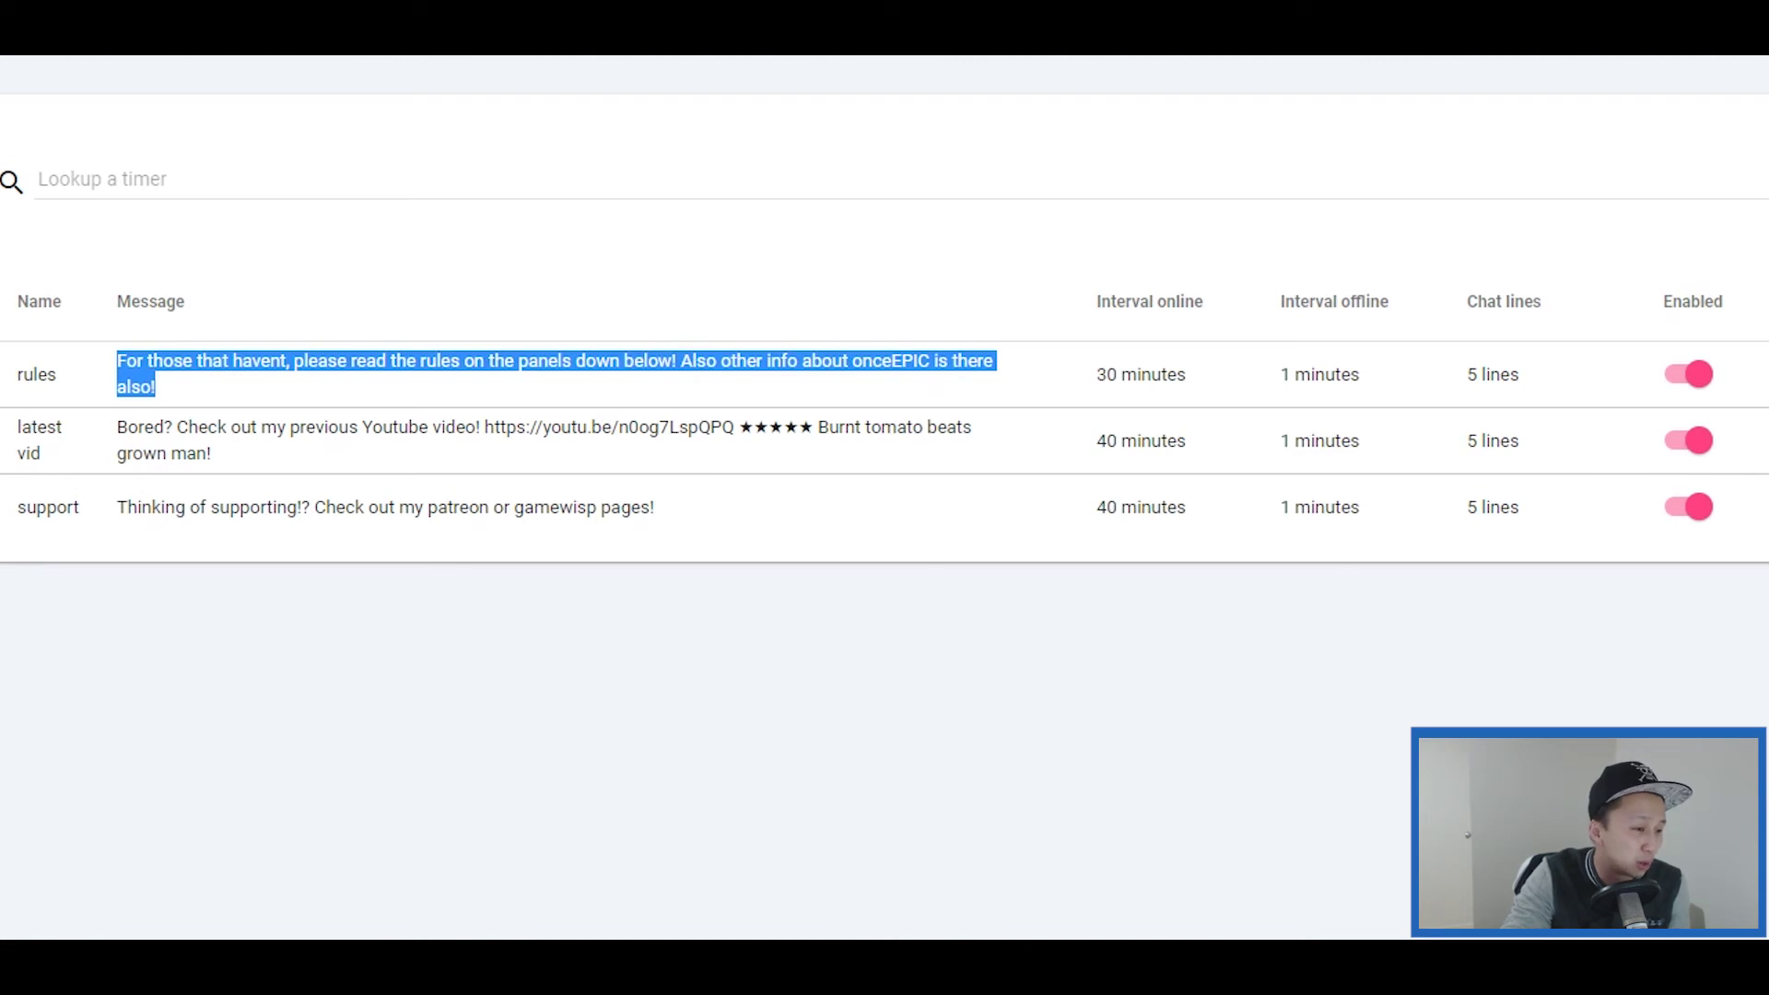
pyautogui.moveTo(600, 462); pyautogui.dragTo(292, 438)
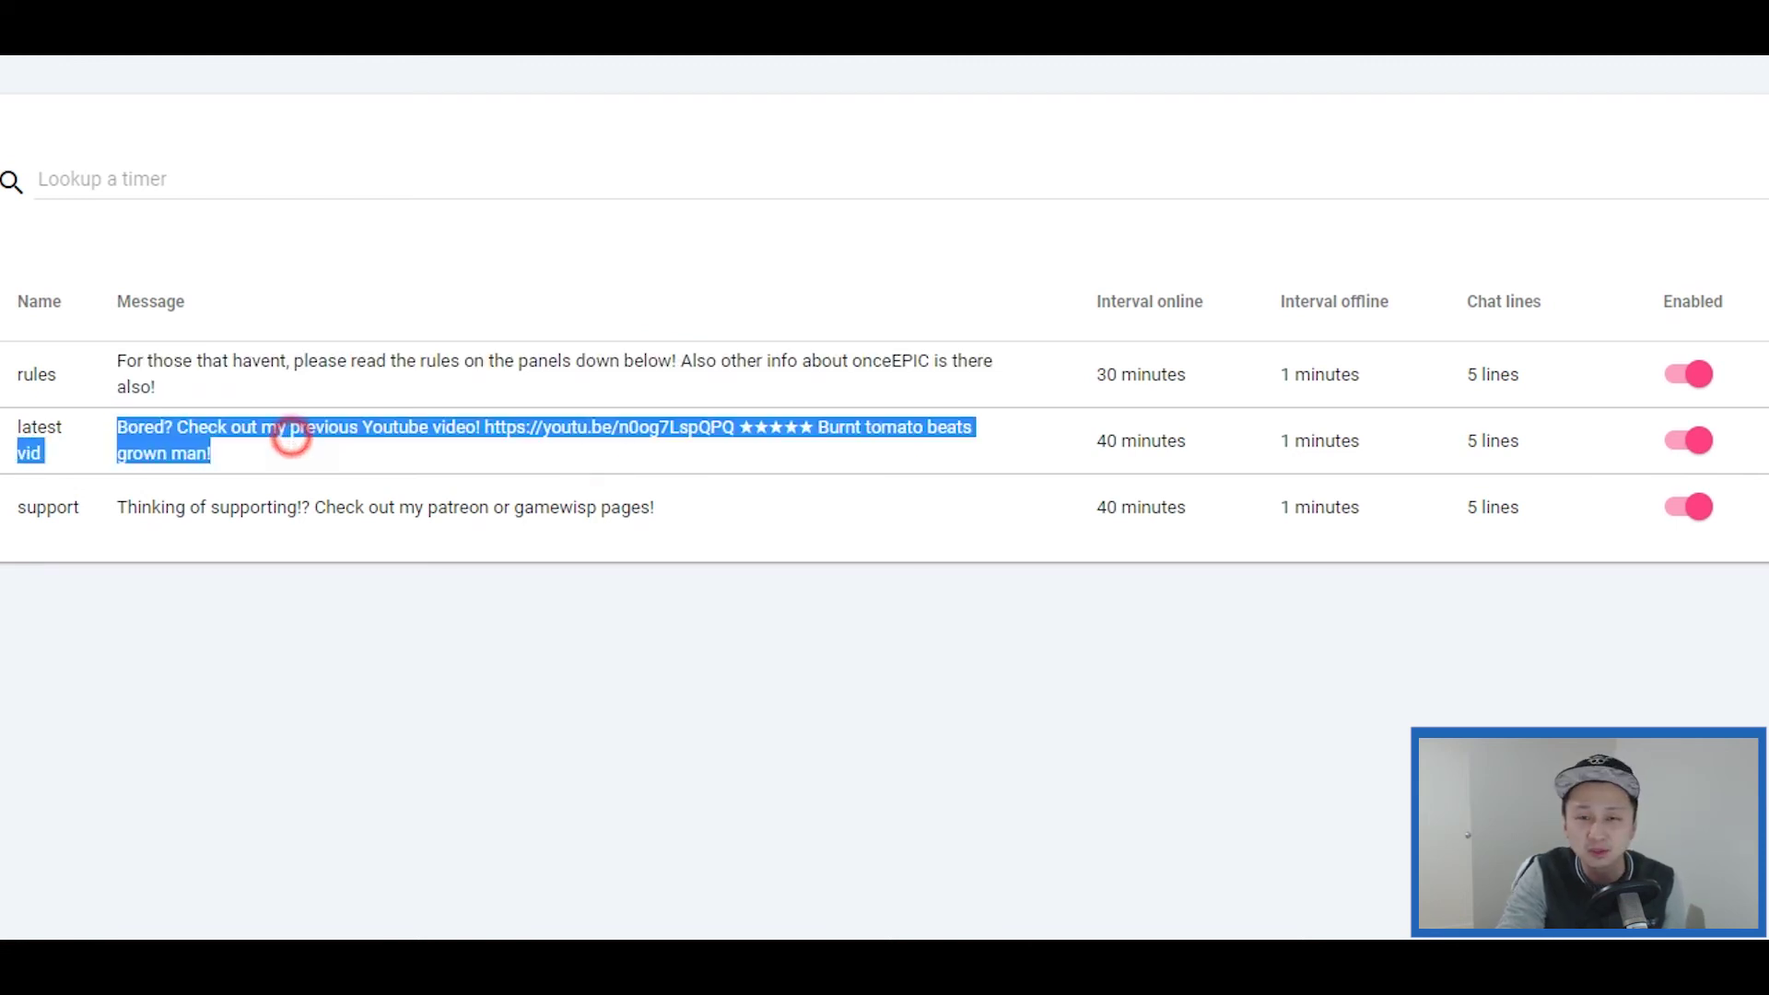
pyautogui.click(292, 438)
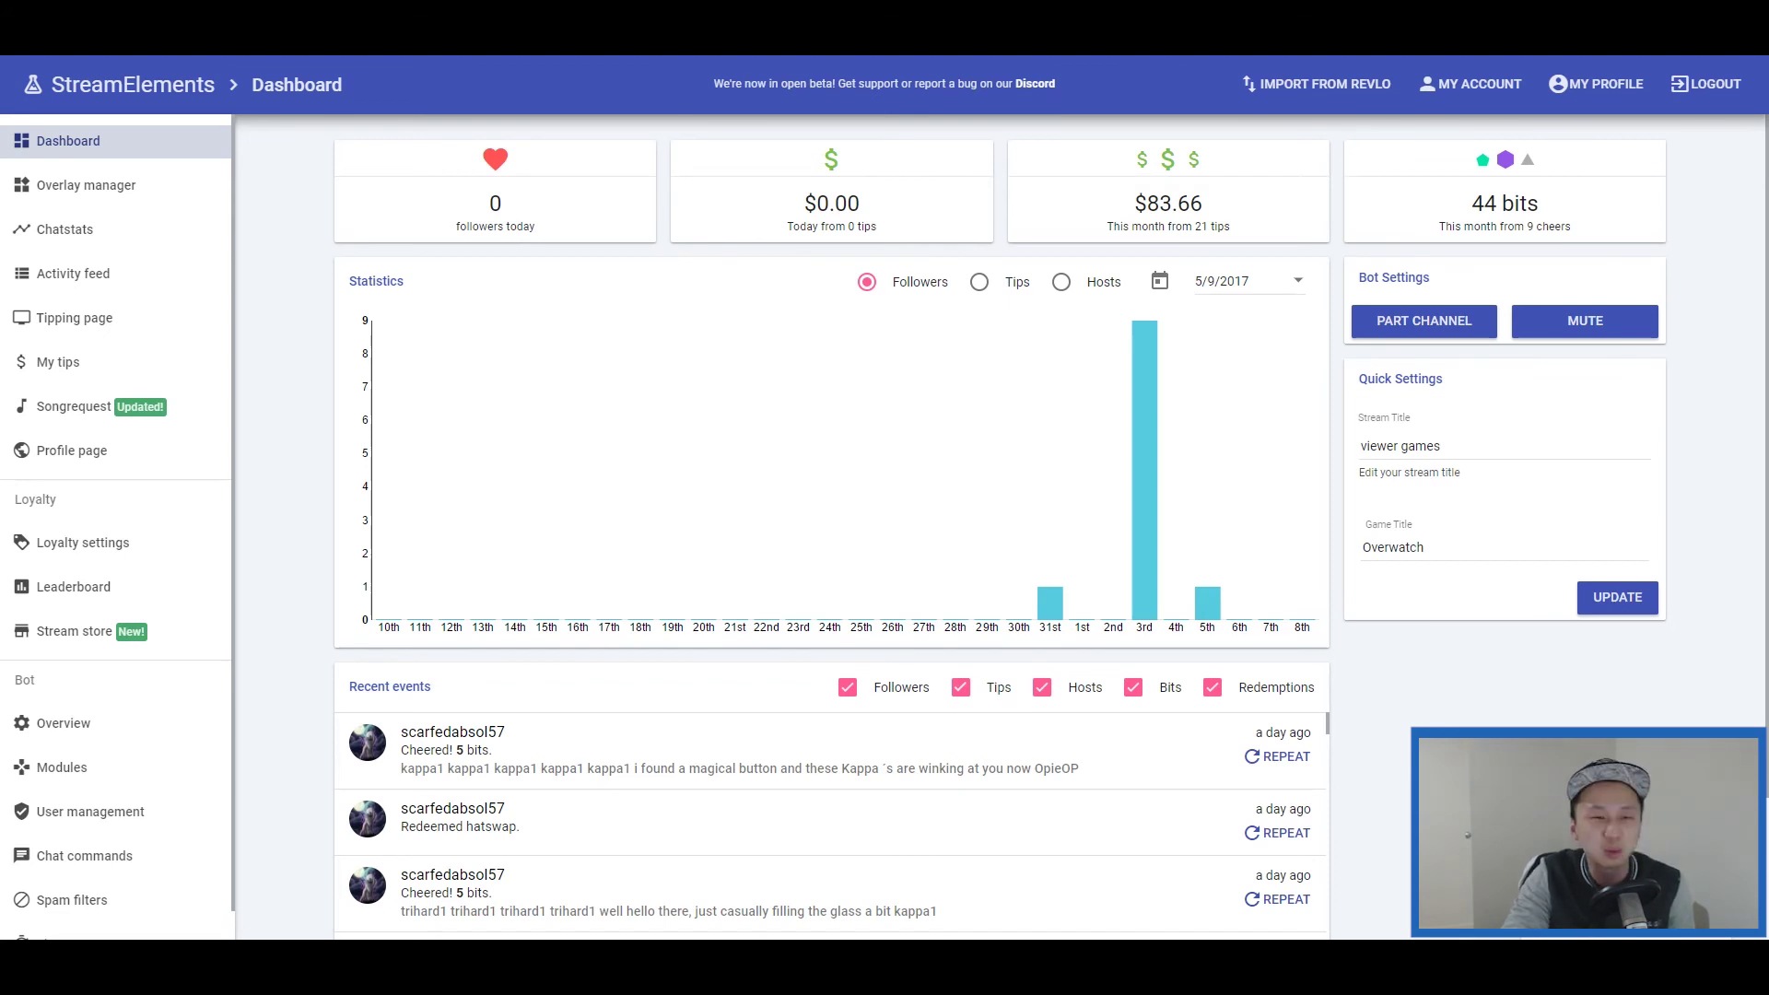
# - Switch to the r/Twitch 'Meet StreamElements' Reddit post window
pyautogui.moveTo(460, 967)
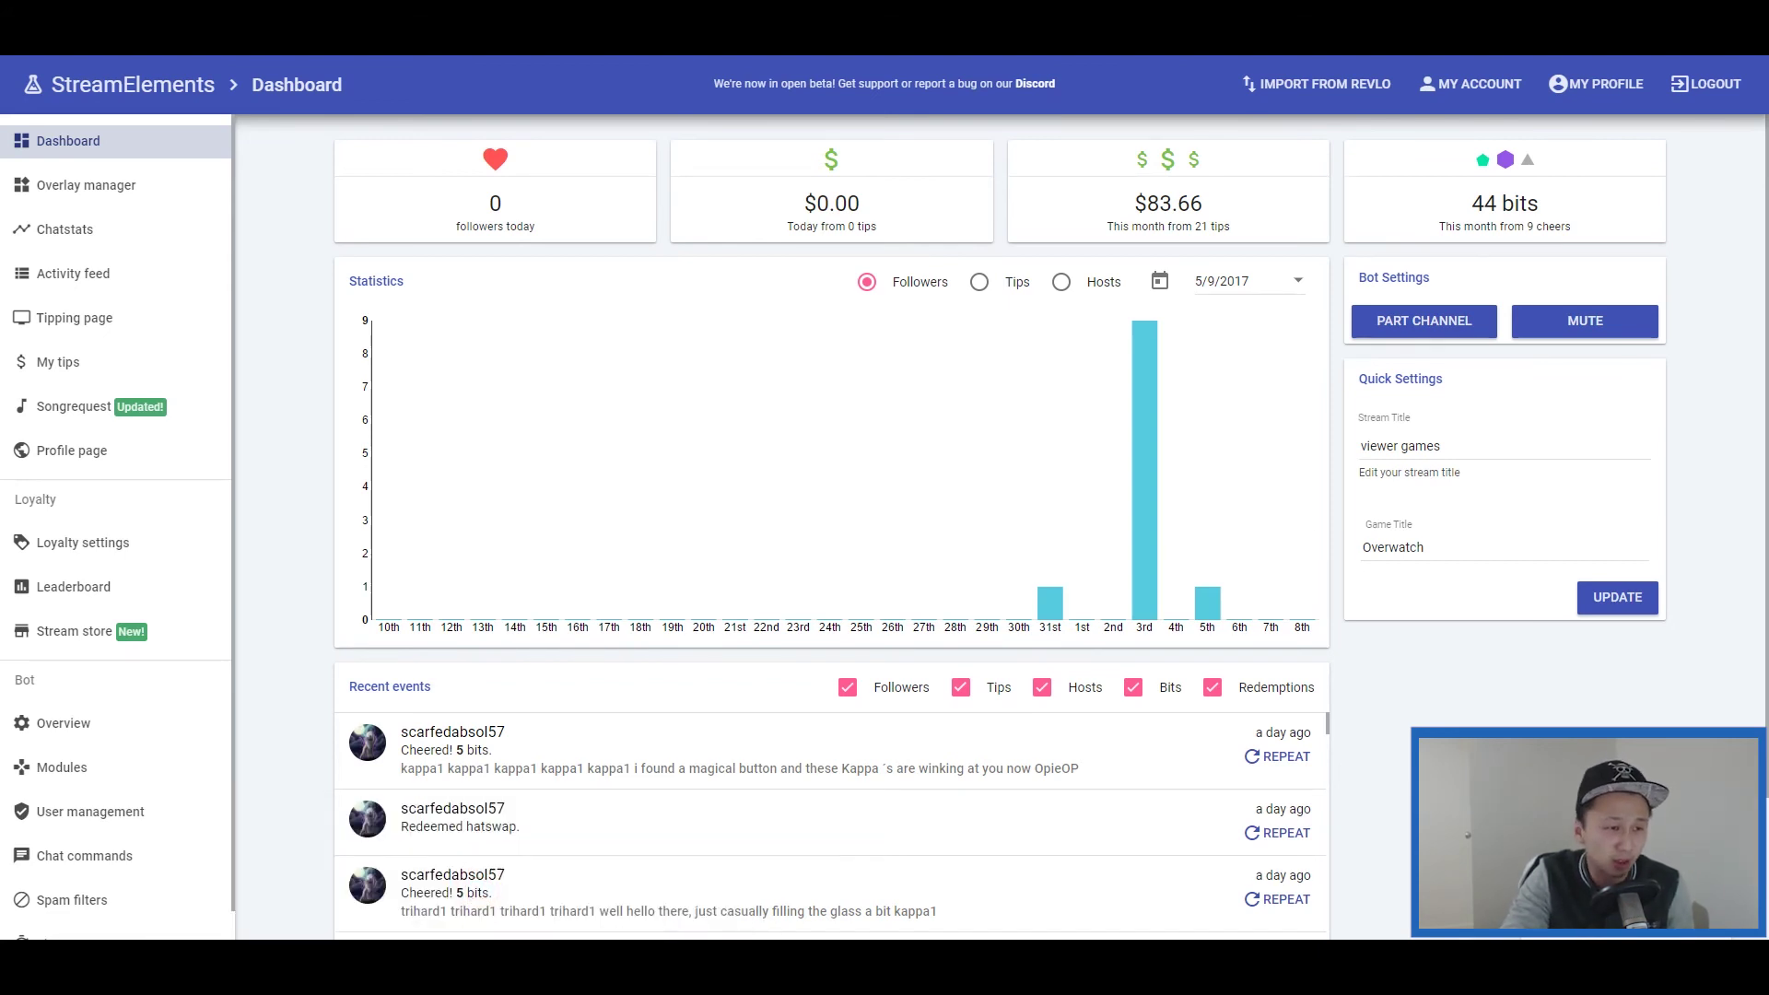
pyautogui.hotkey('alt', 'Tab')
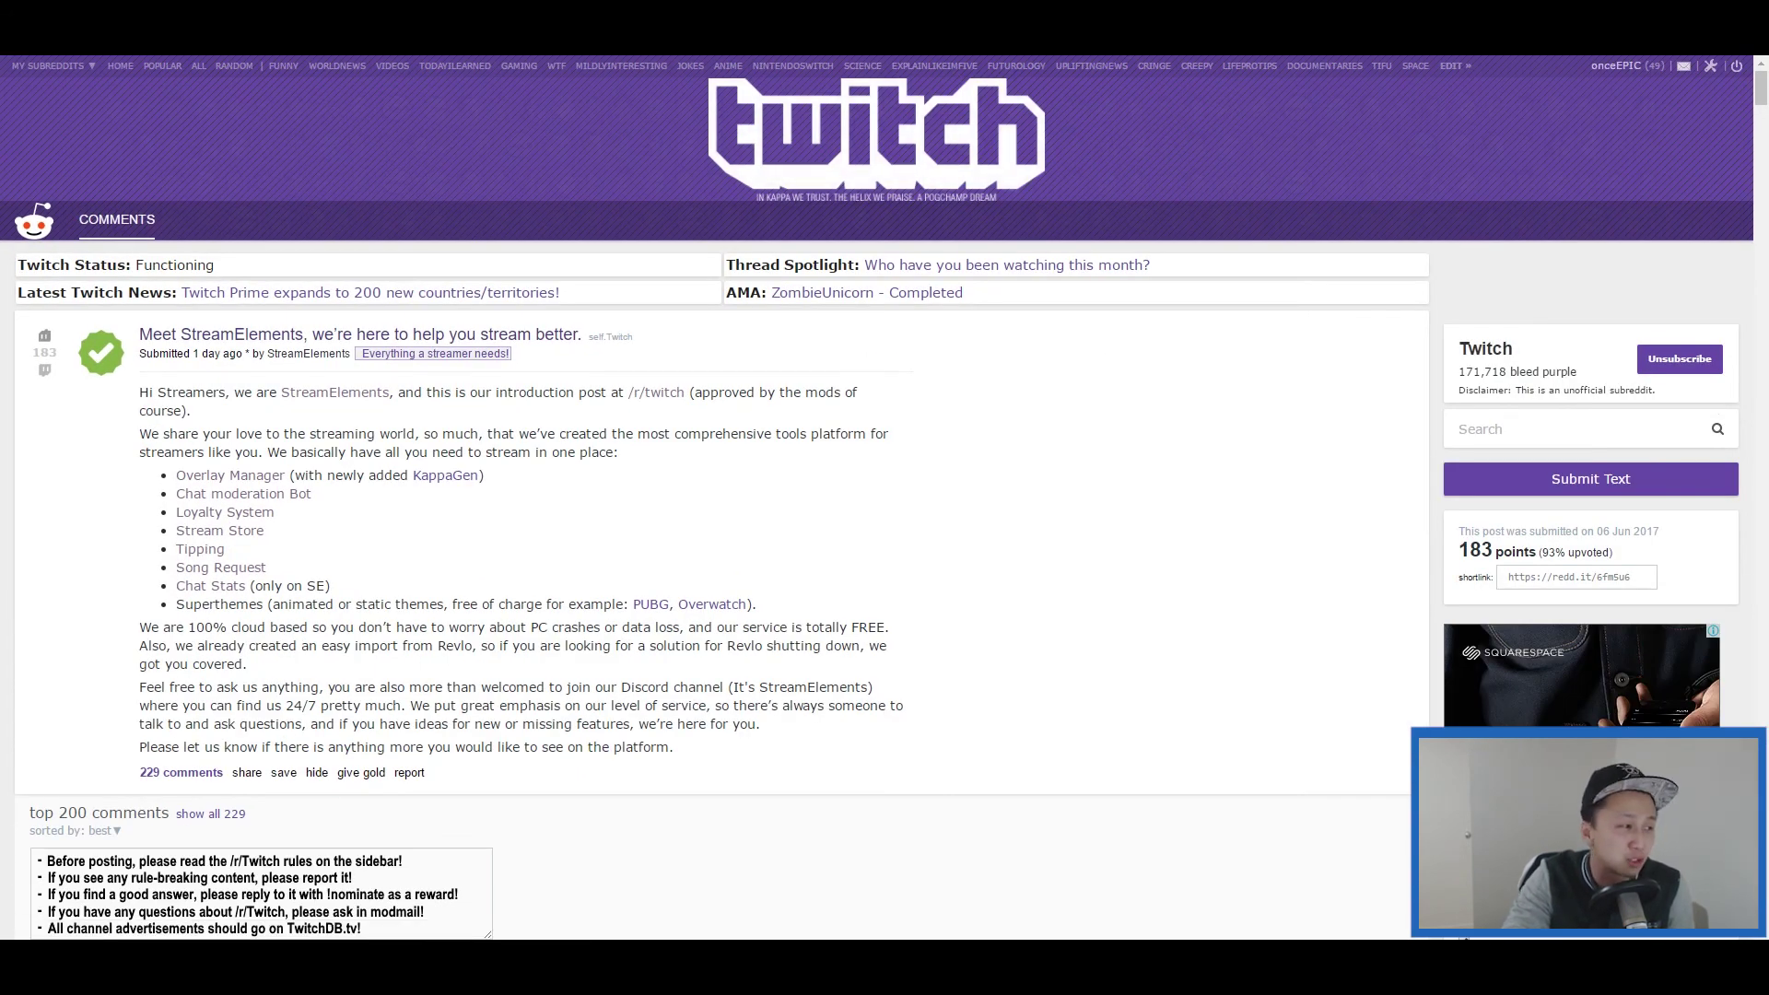
# - Scroll to the comments and highlight the sentence about Revlo not monetizing
pyautogui.scroll(-2, 877, 497)
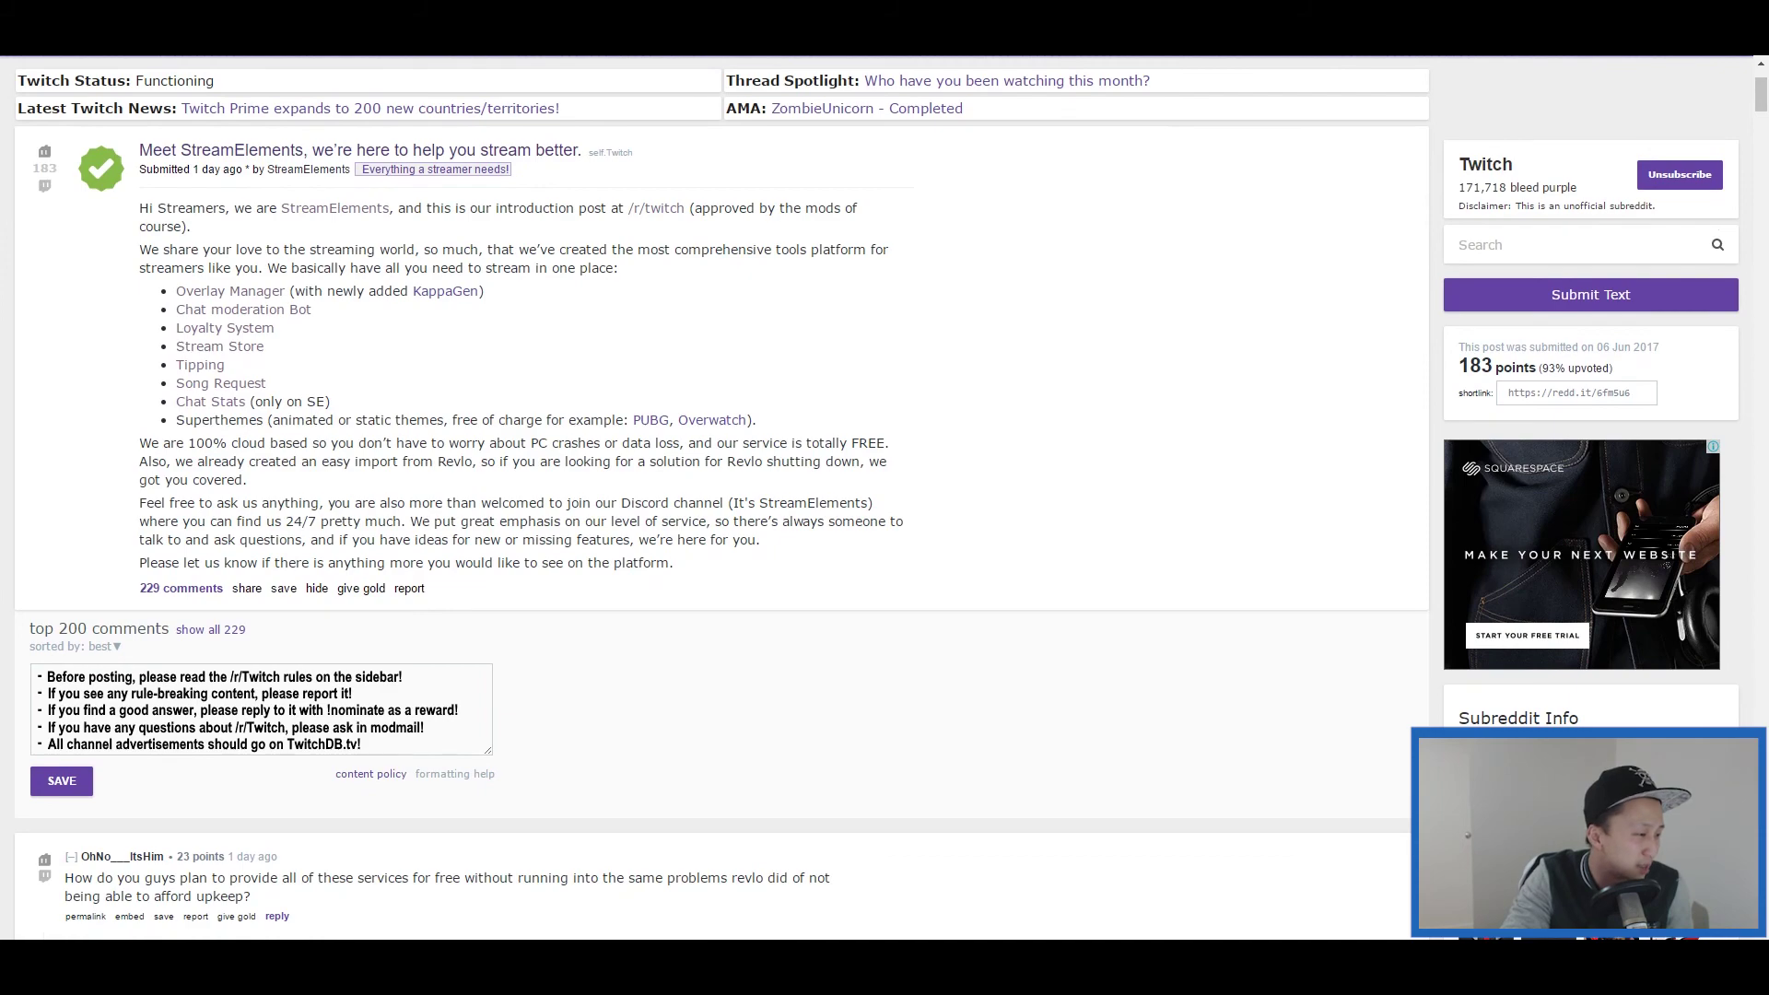
pyautogui.scroll(-4, 877, 498)
pyautogui.scroll(2, 877, 498)
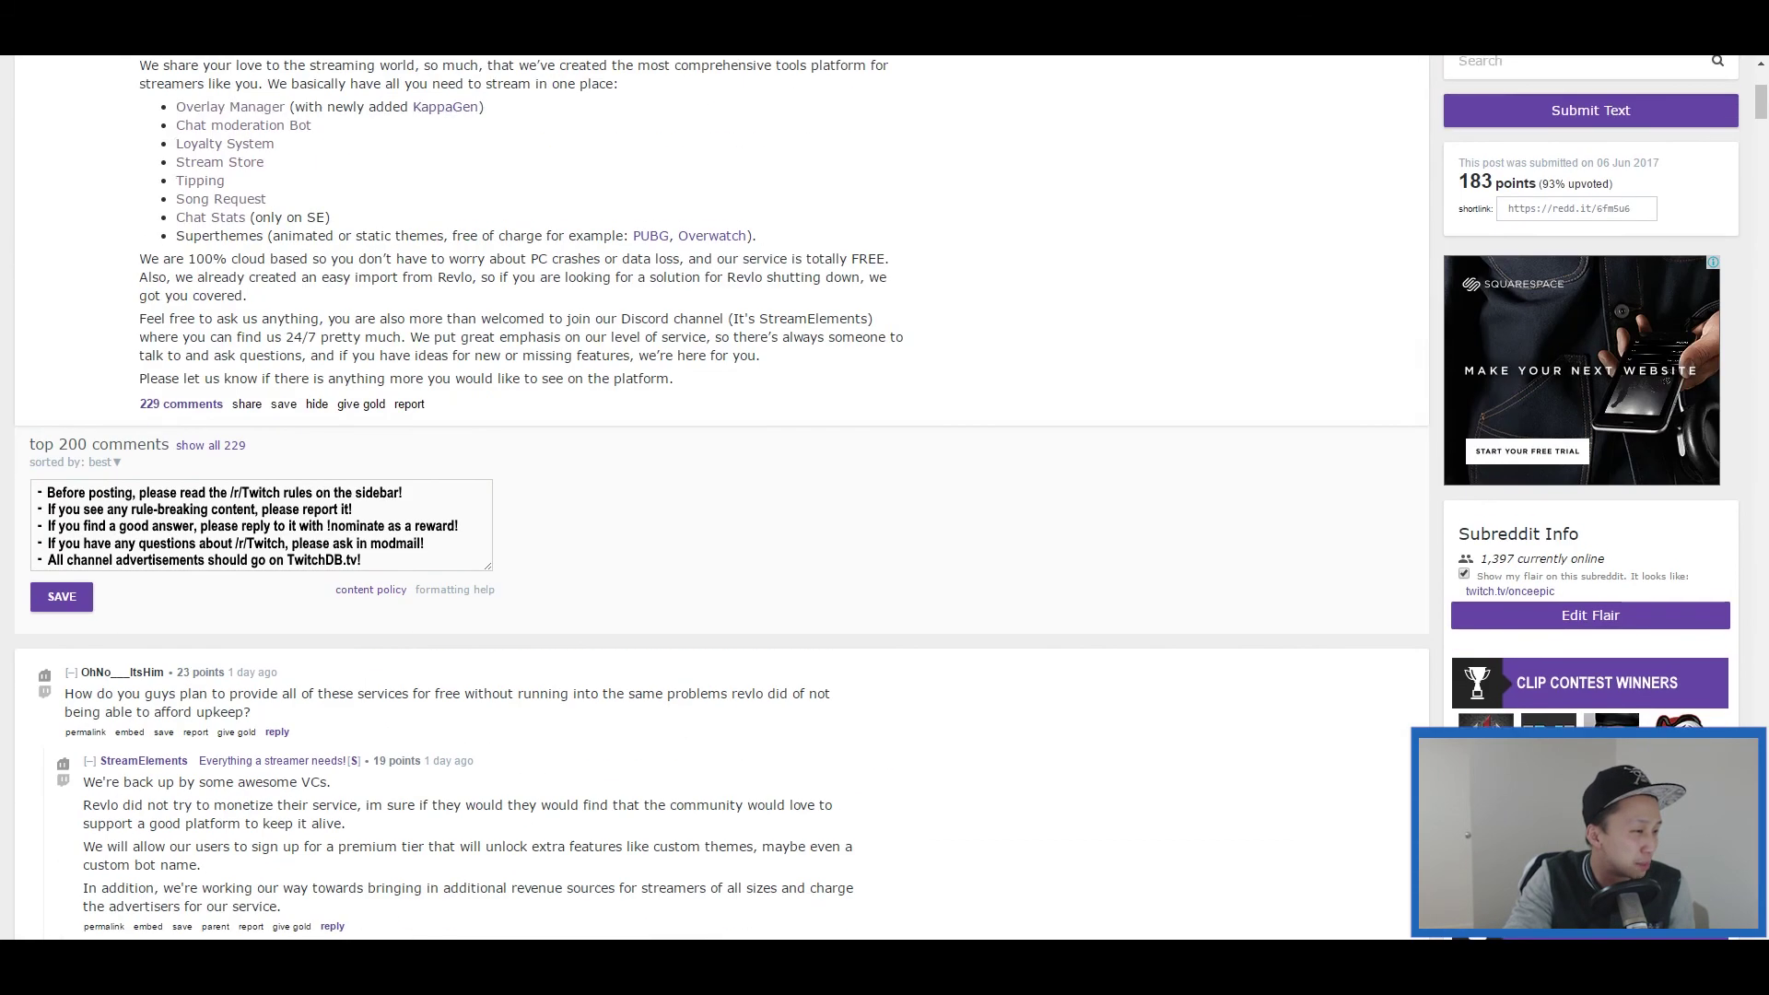
pyautogui.scroll(-5, 877, 498)
pyautogui.scroll(-1, 877, 497)
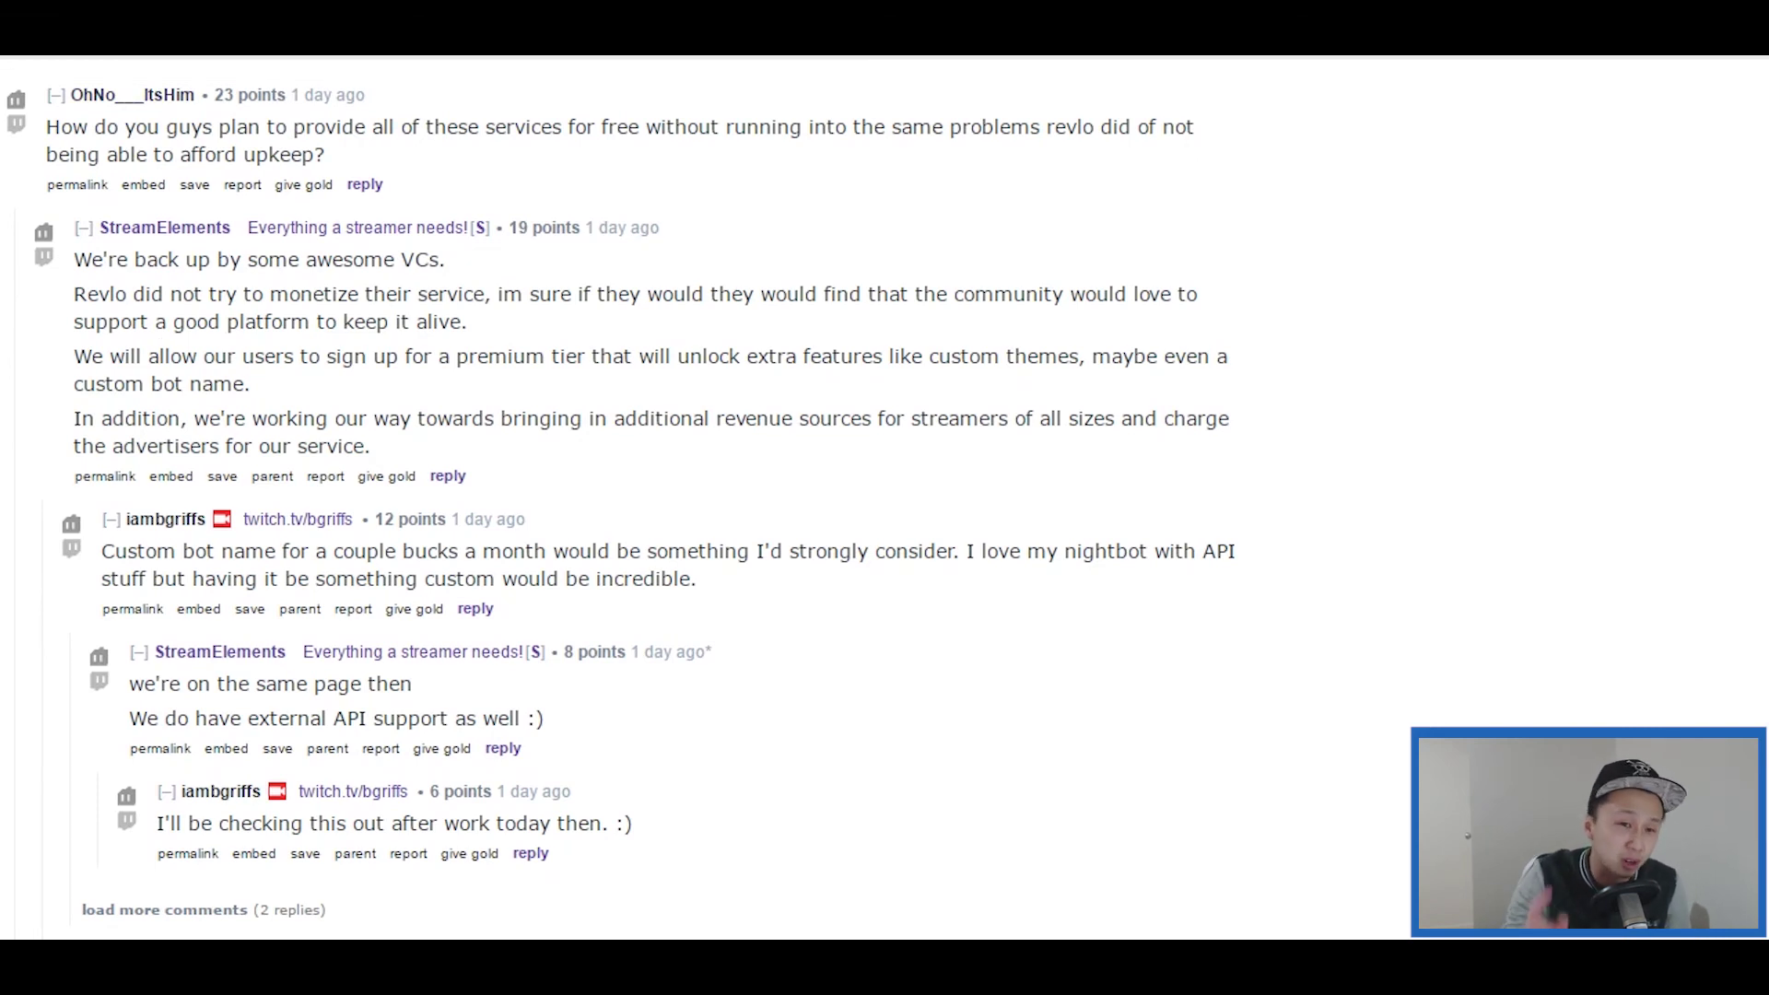
pyautogui.scroll(-2, 64, 150)
pyautogui.moveTo(74, 156); pyautogui.dragTo(265, 184)
pyautogui.click(781, 155)
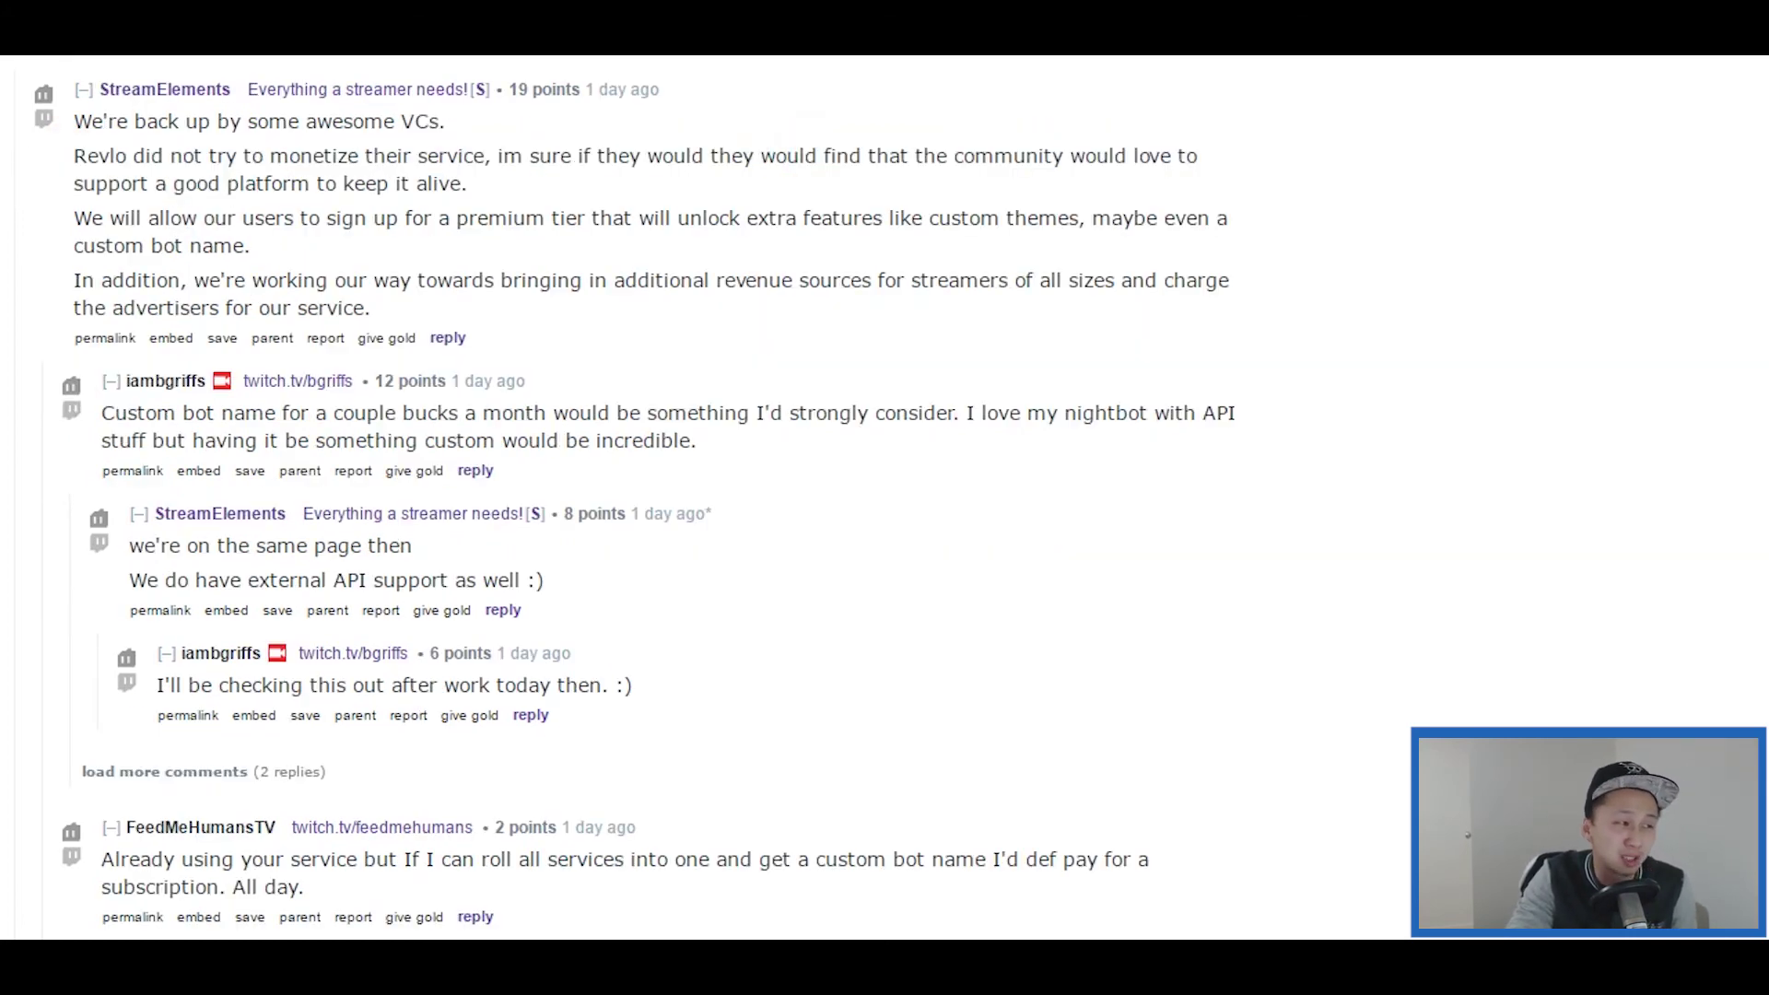
pyautogui.moveTo(111, 155); pyautogui.dragTo(468, 184)
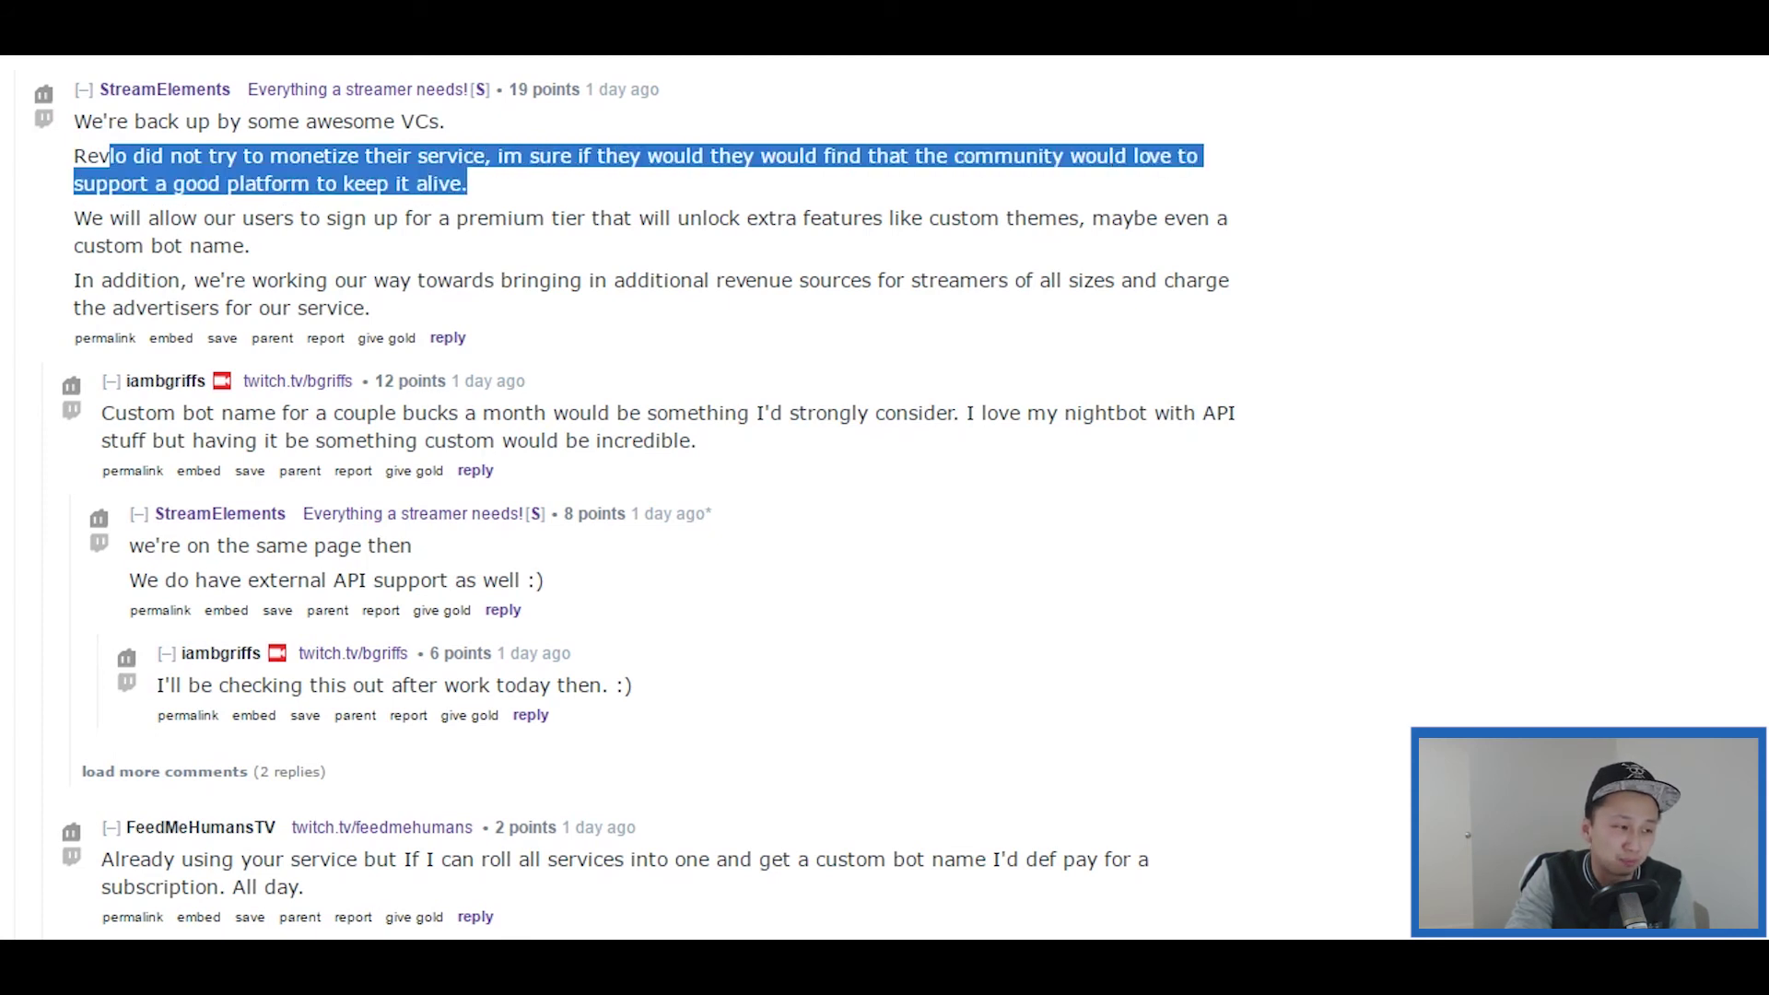
pyautogui.click(785, 247)
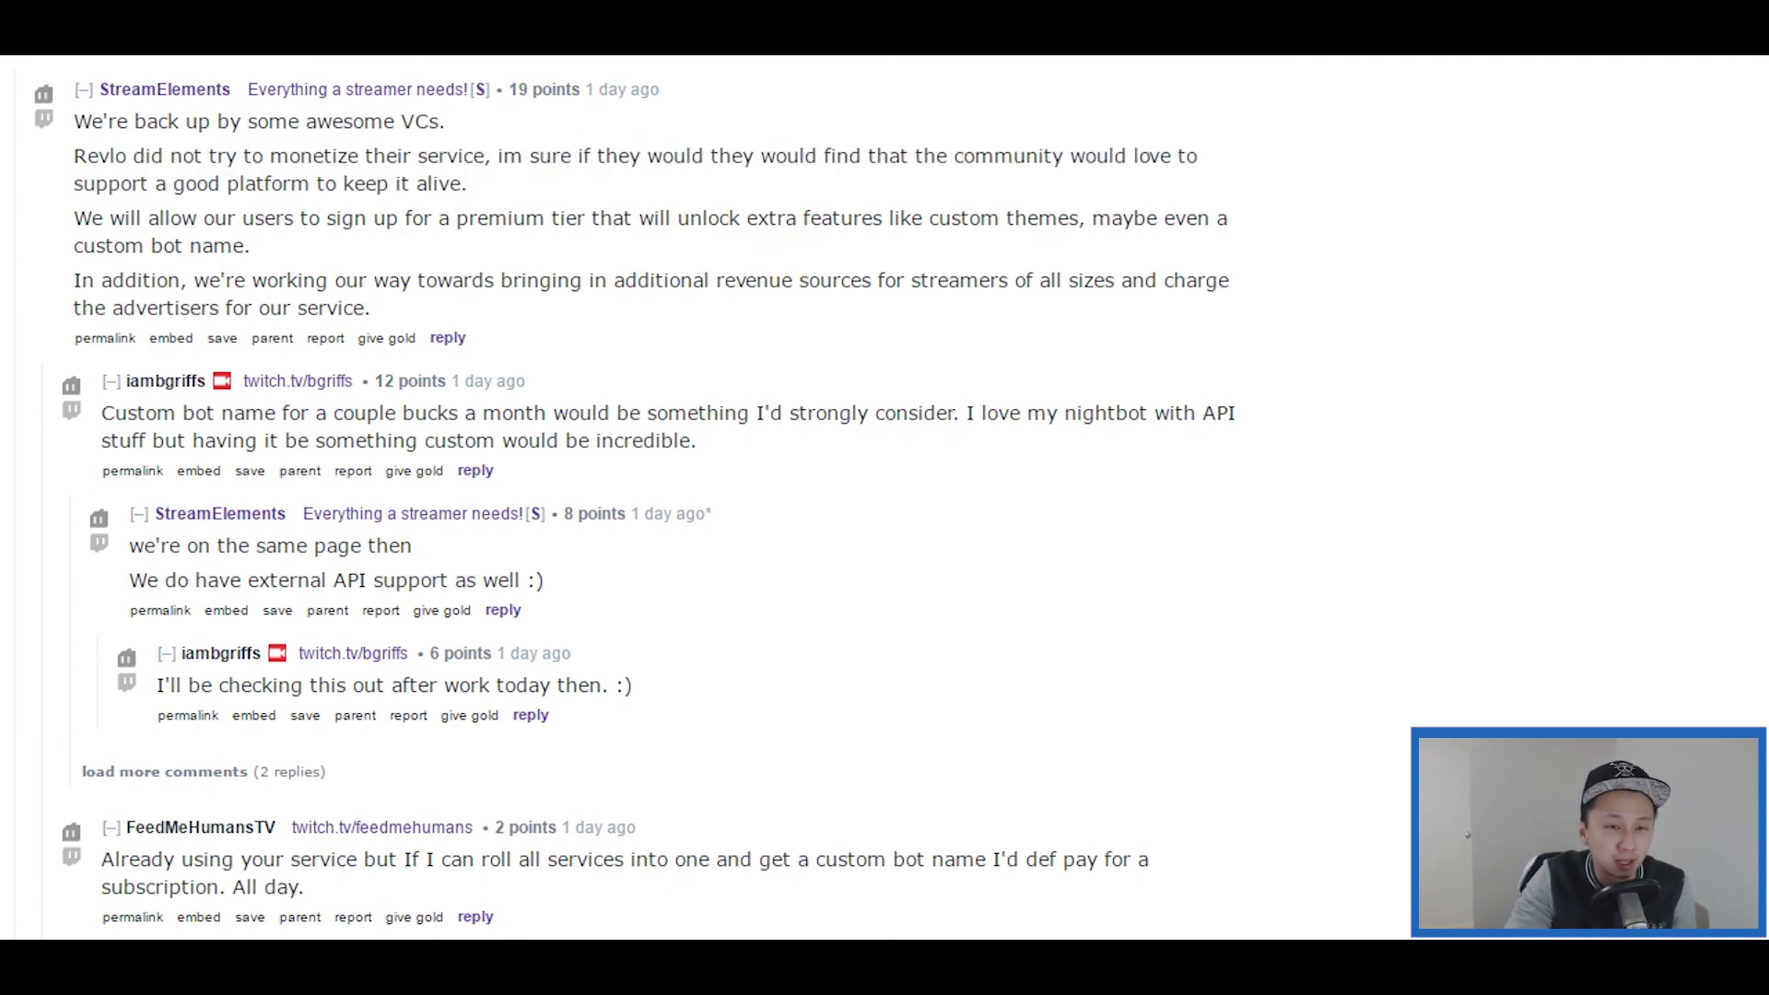
# - Highlight the StreamElements paragraph about additional revenue sources
pyautogui.click(1426, 257)
pyautogui.click(1426, 257)
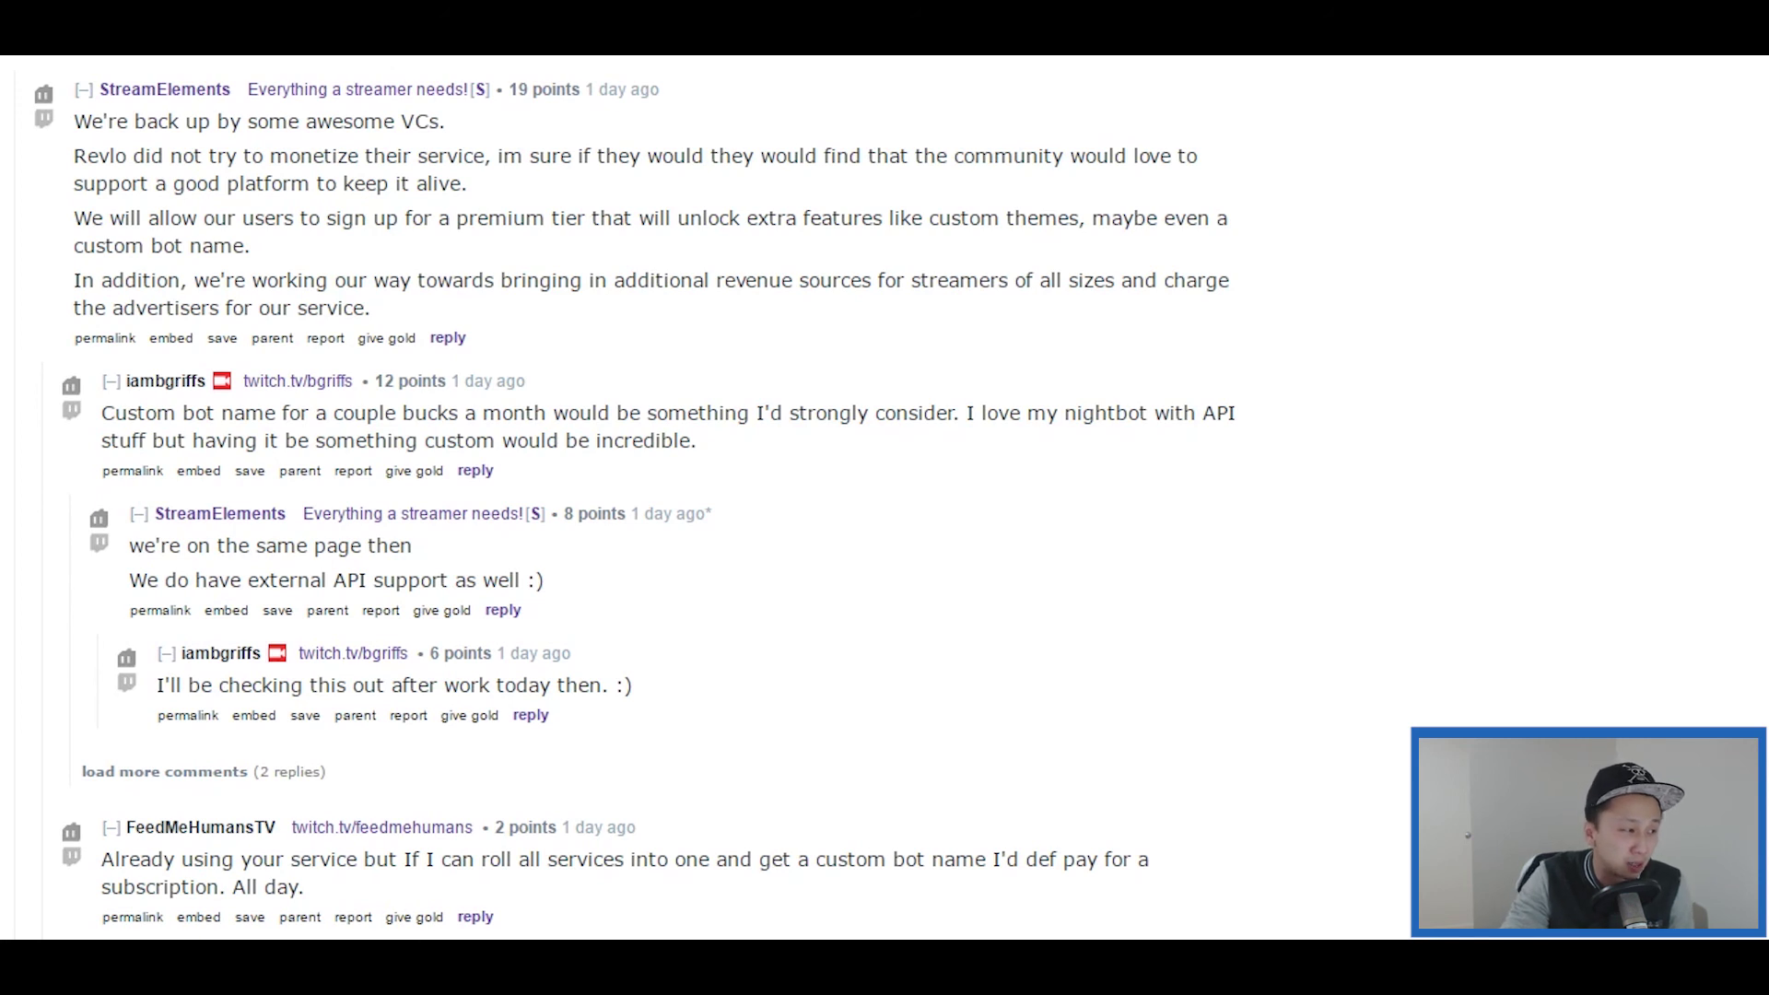
pyautogui.click(971, 387)
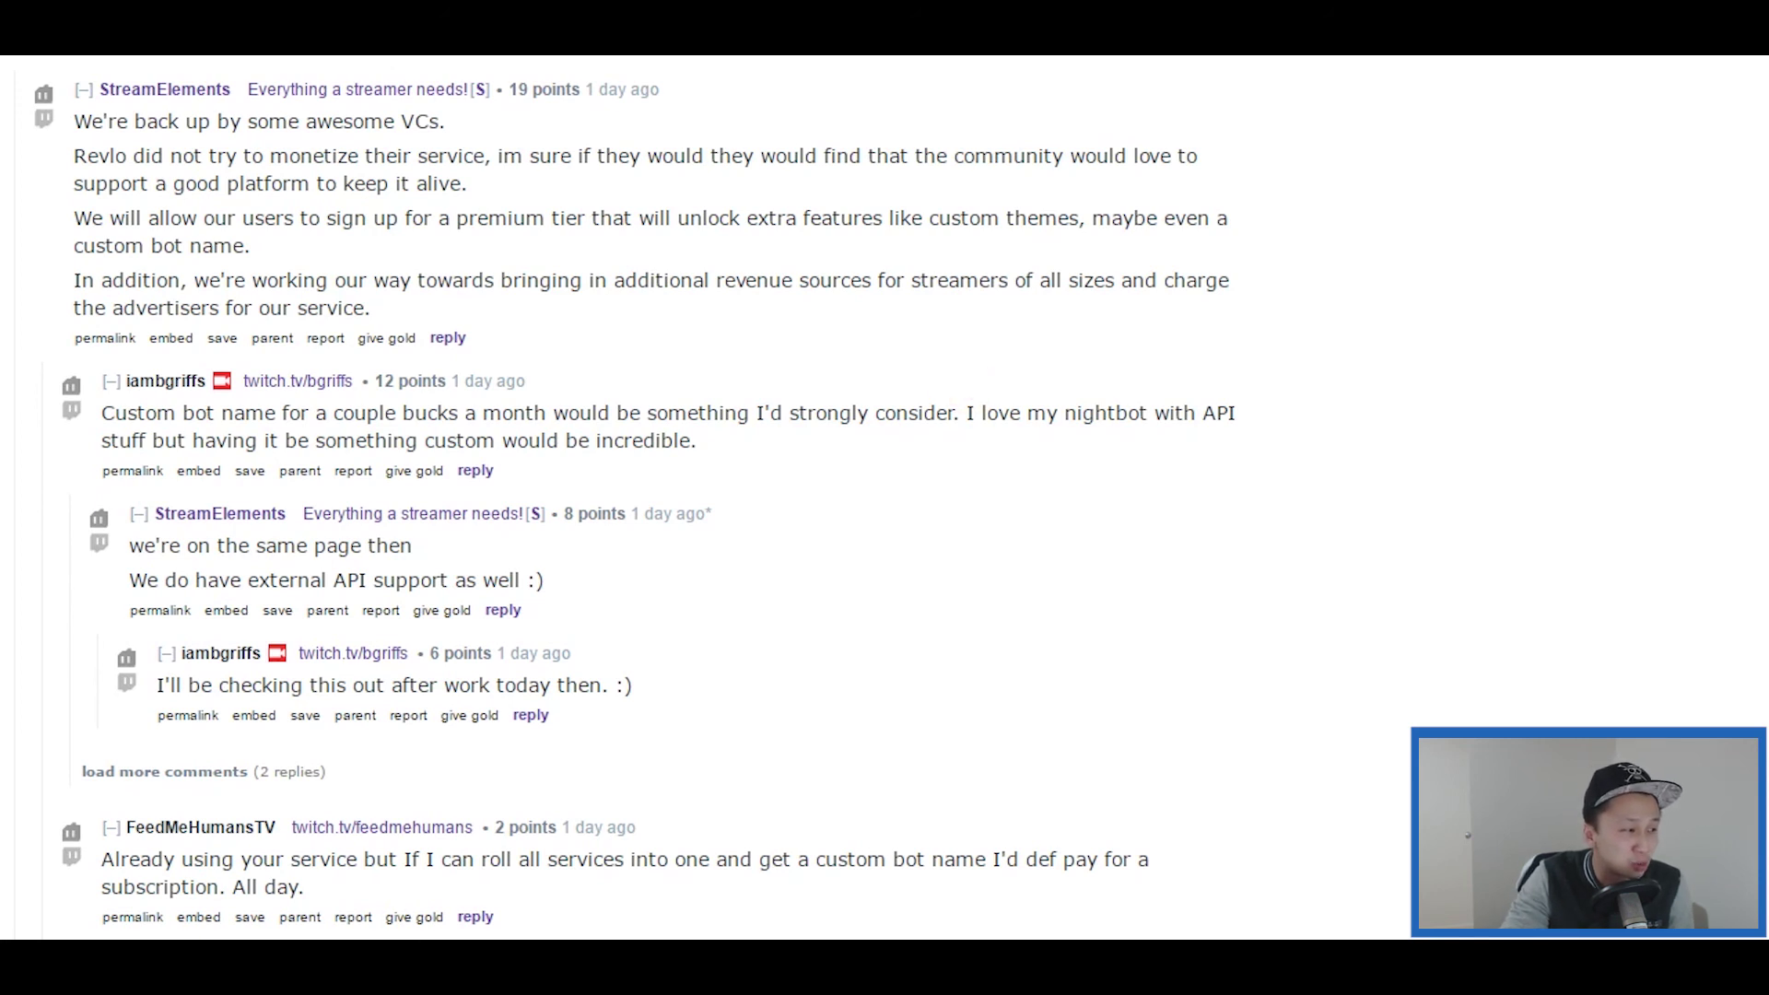
pyautogui.moveTo(73, 280); pyautogui.dragTo(370, 308)
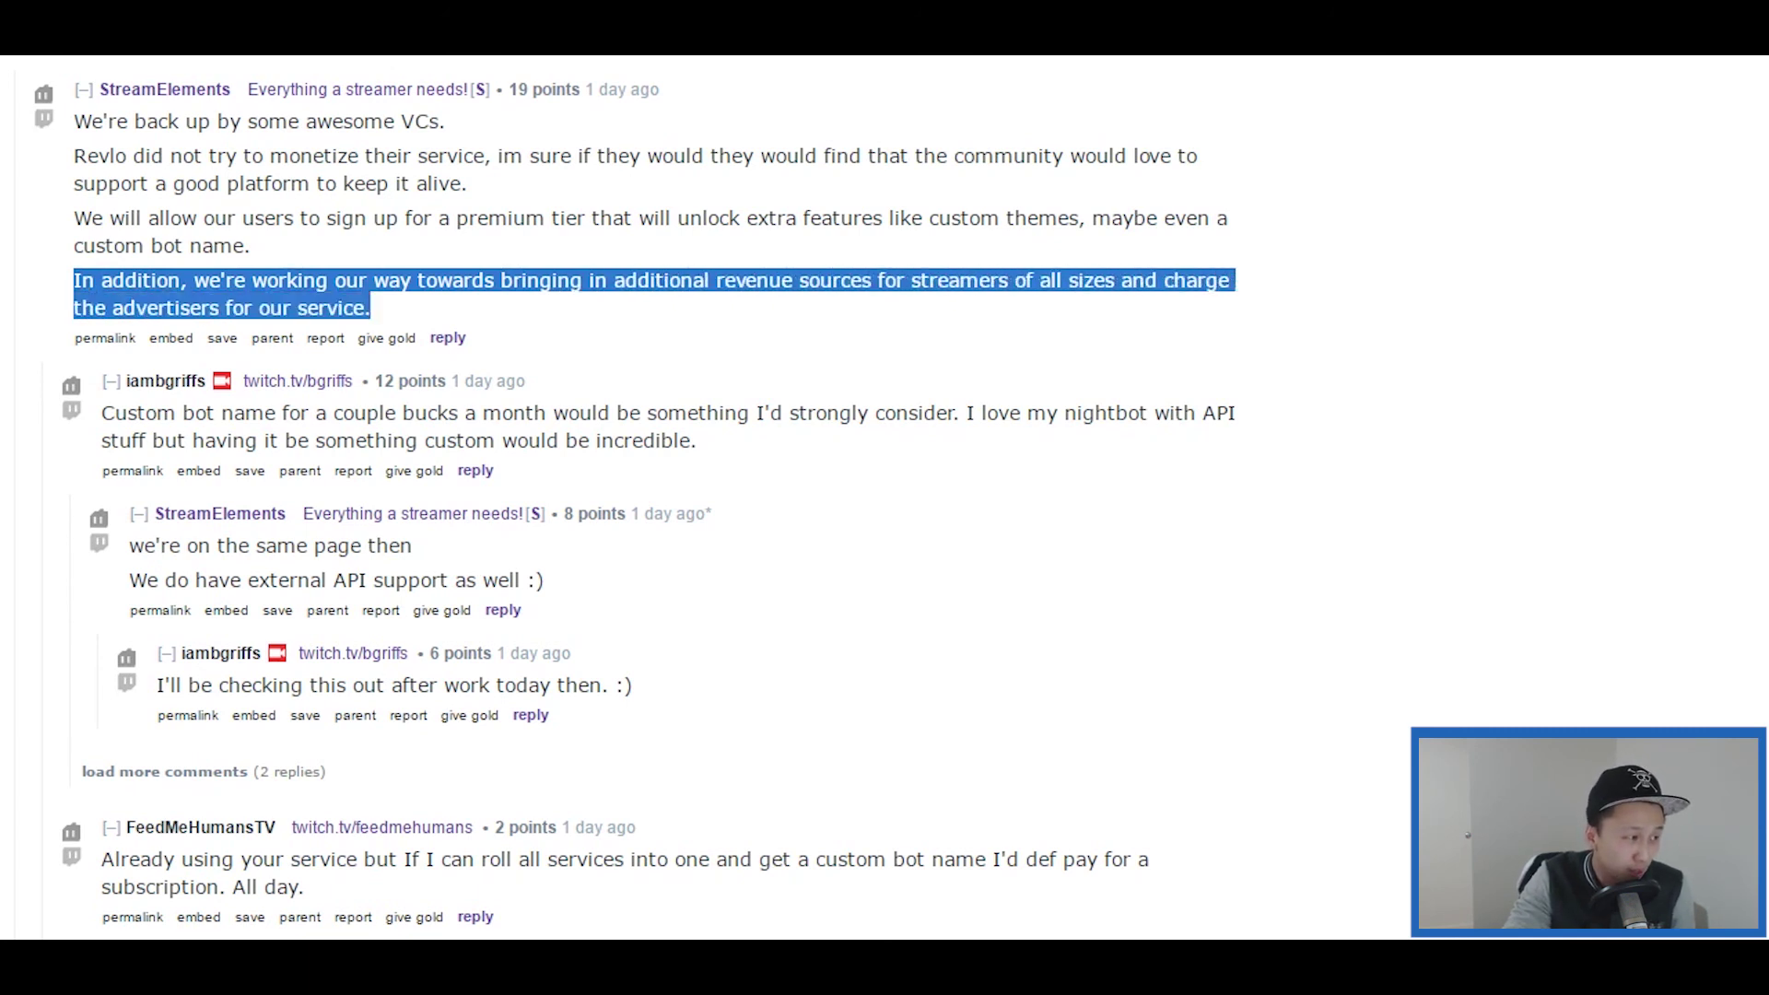
# - Highlight the premium tier sentence, then the entire StreamElements funding reply
pyautogui.moveTo(265, 220)
pyautogui.mouseDown()
pyautogui.moveTo(1200, 220)
pyautogui.moveTo(251, 246)
pyautogui.mouseUp()
pyautogui.click(1244, 247)
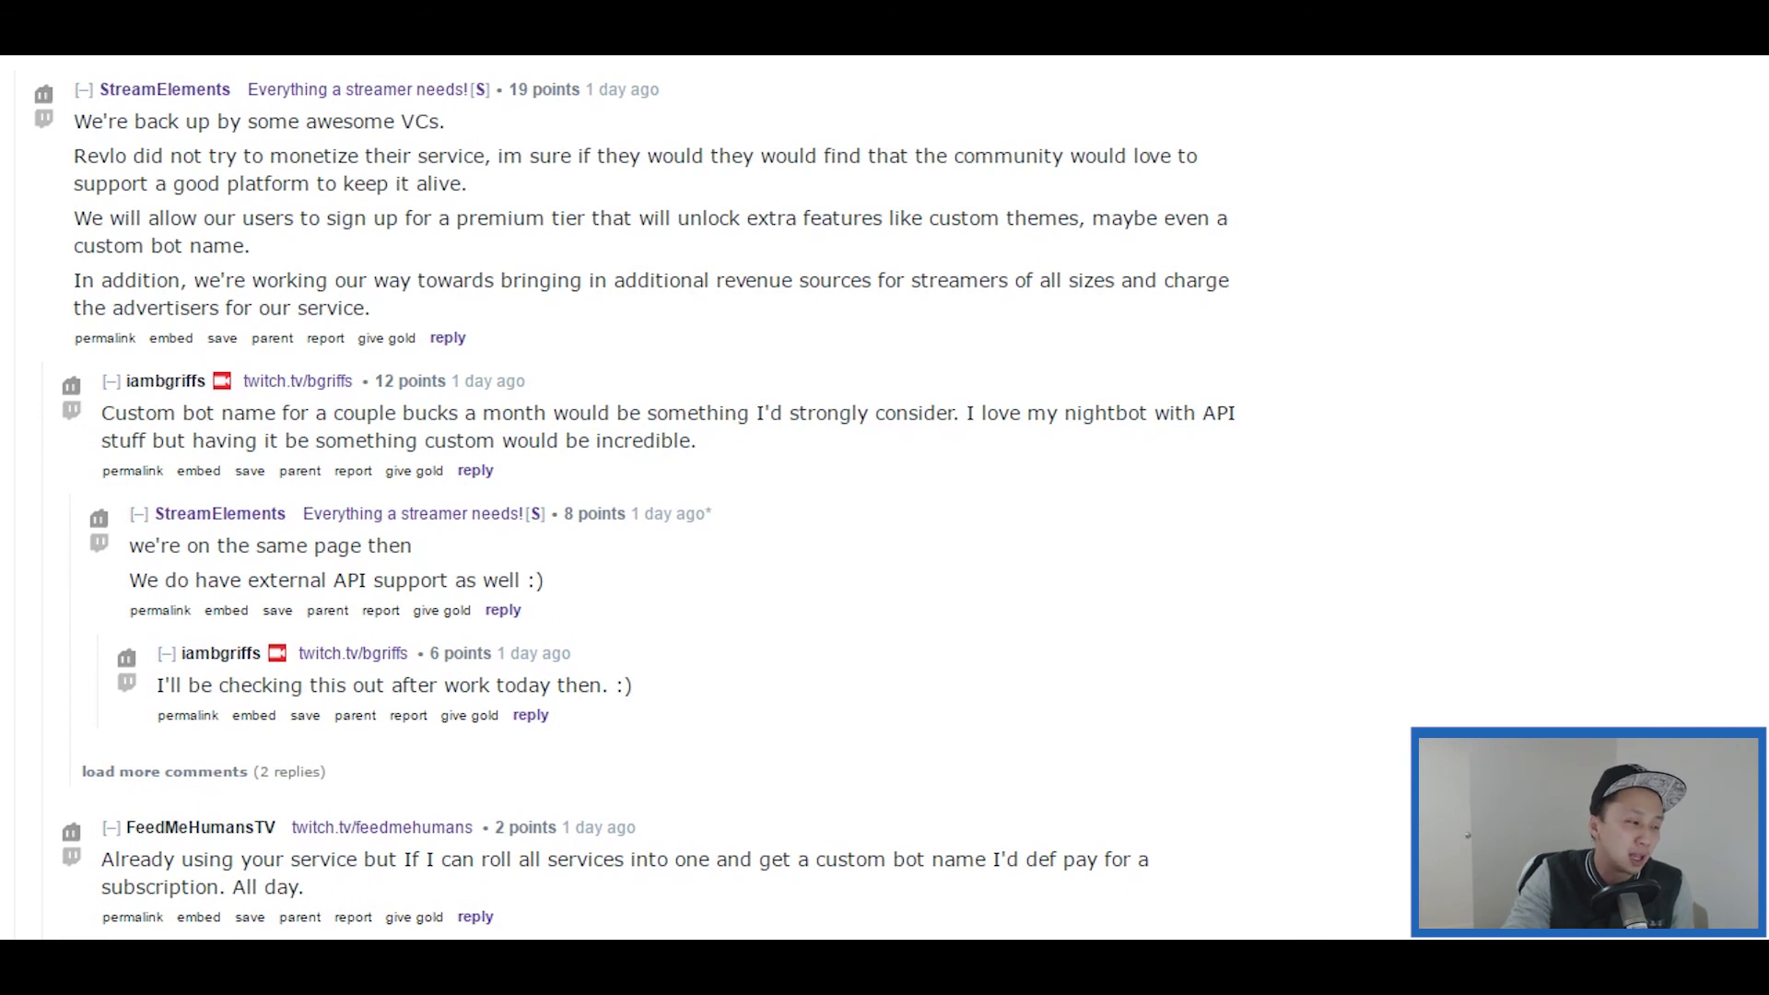
pyautogui.moveTo(408, 306); pyautogui.dragTo(190, 245)
pyautogui.moveTo(408, 306); pyautogui.dragTo(73, 121)
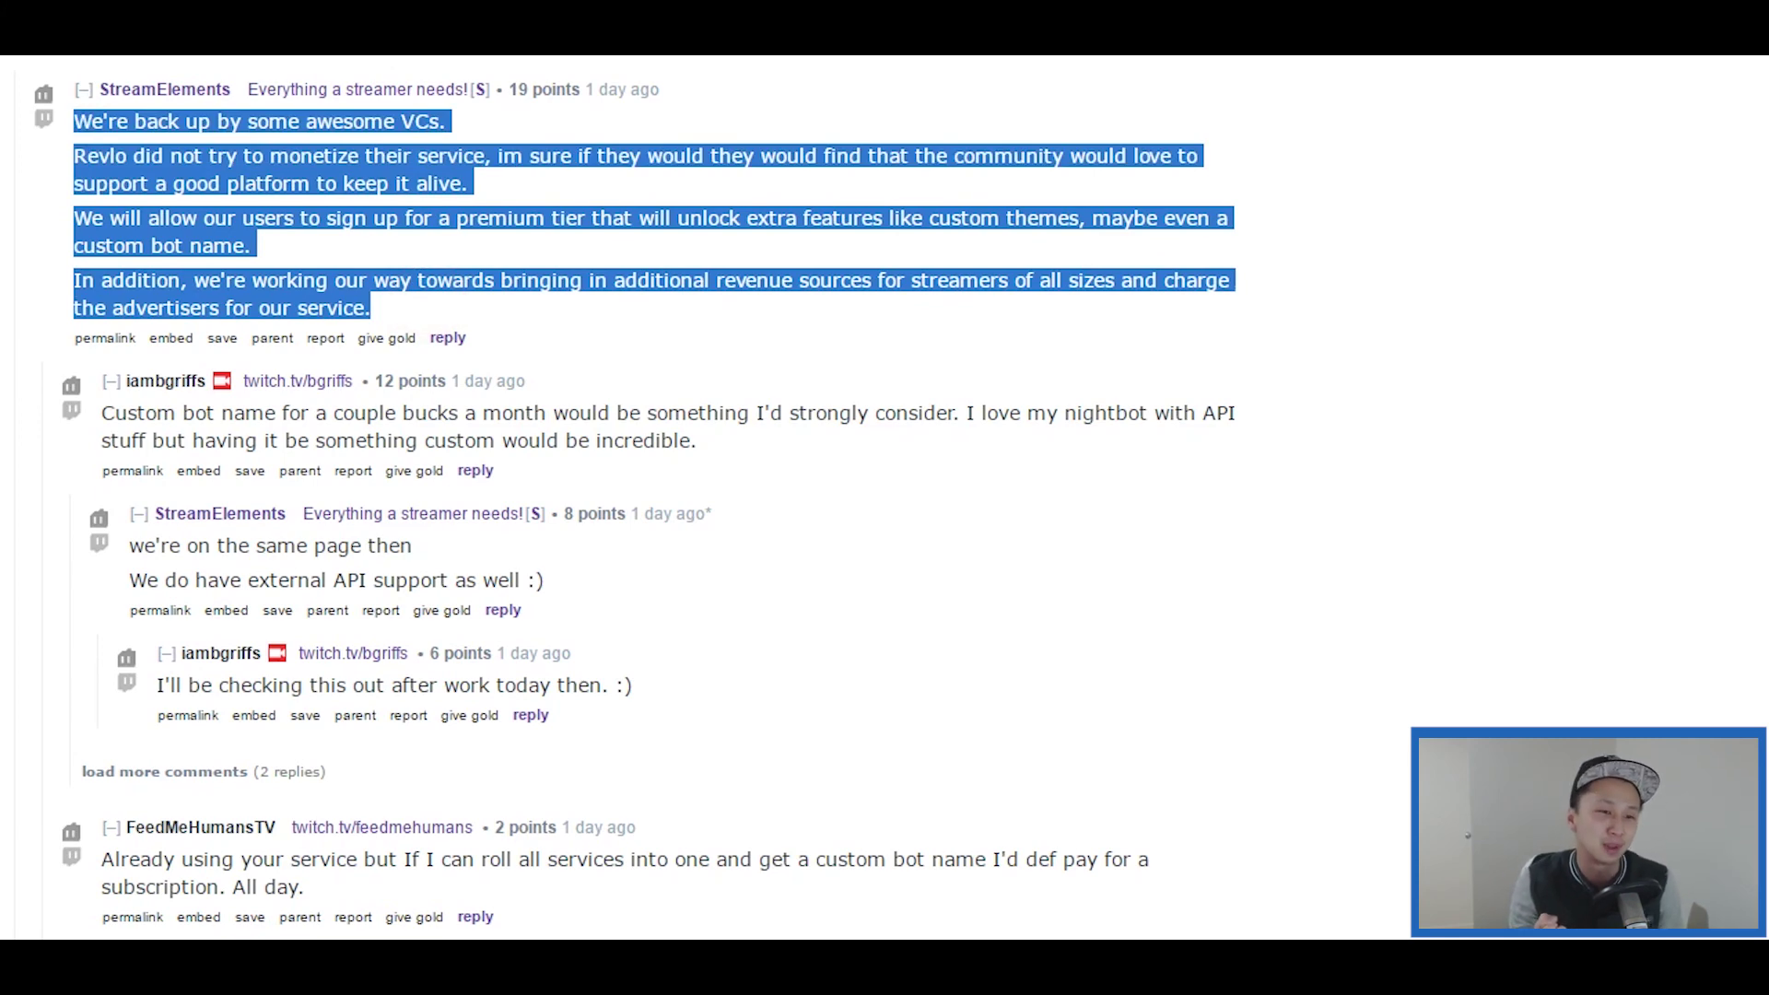
# - Read through the remaining r/Twitch comments and return to the StreamElements dashboard
pyautogui.scroll(-8, 645, 498)
pyautogui.scroll(5, 645, 497)
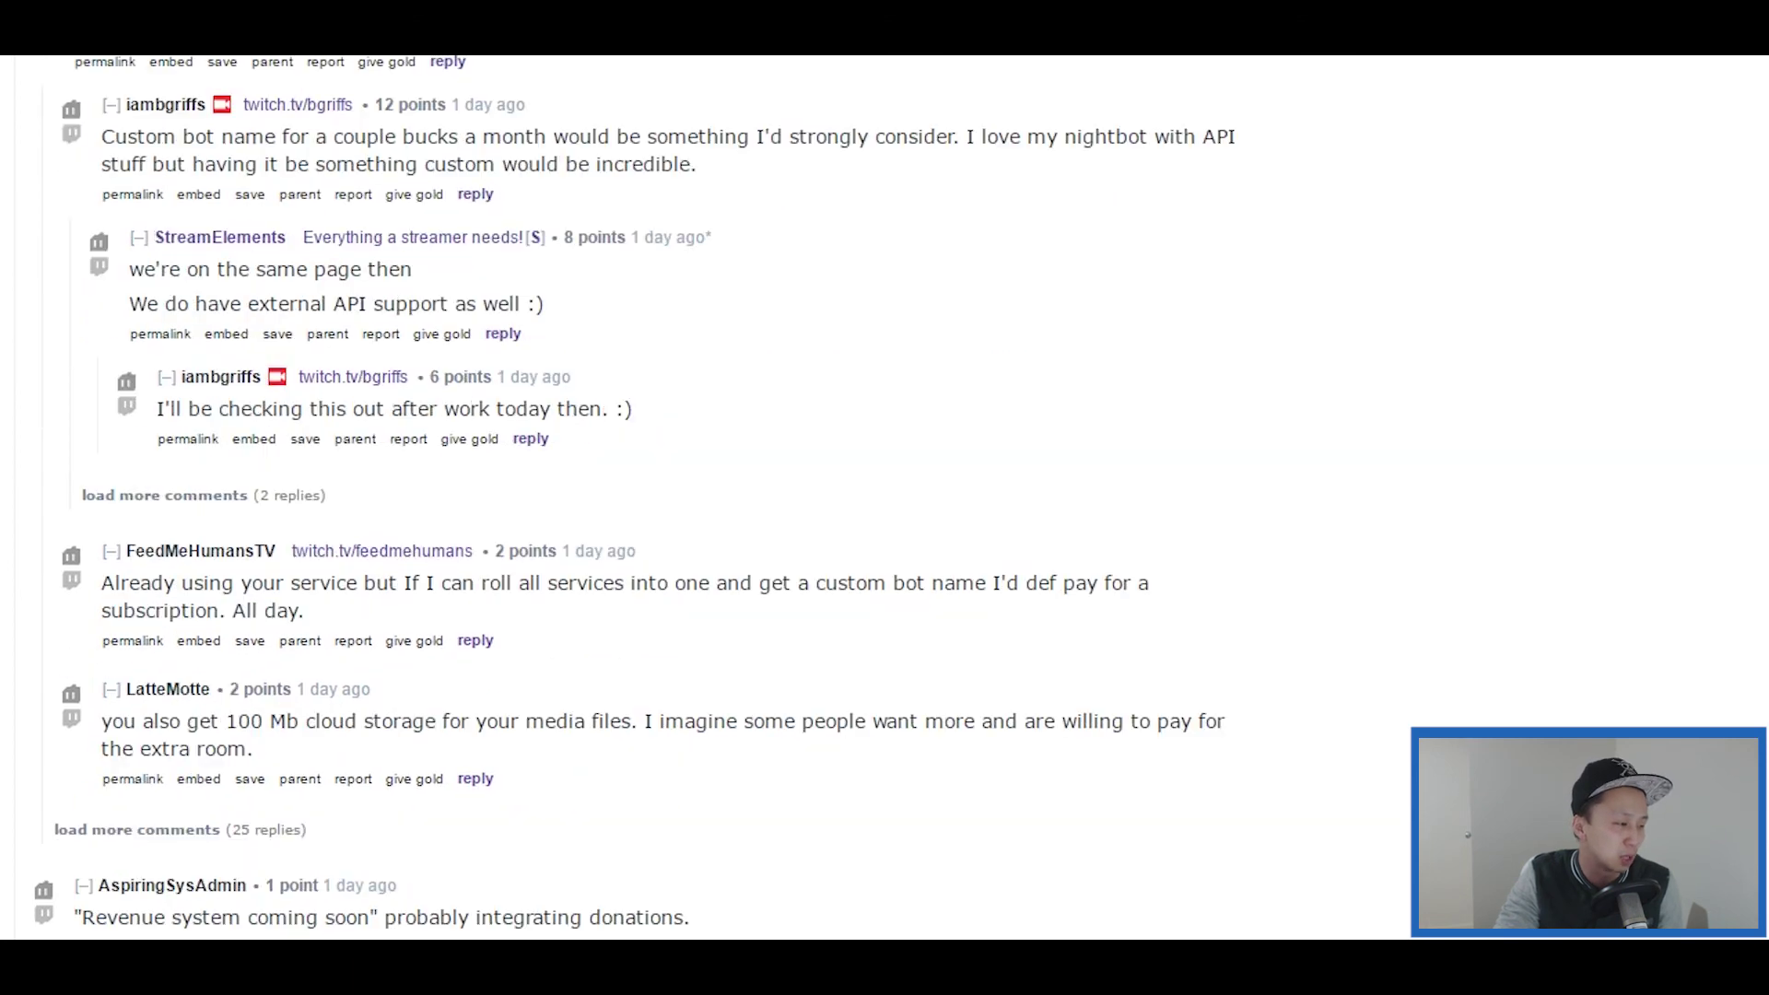
pyautogui.scroll(-20, 884, 498)
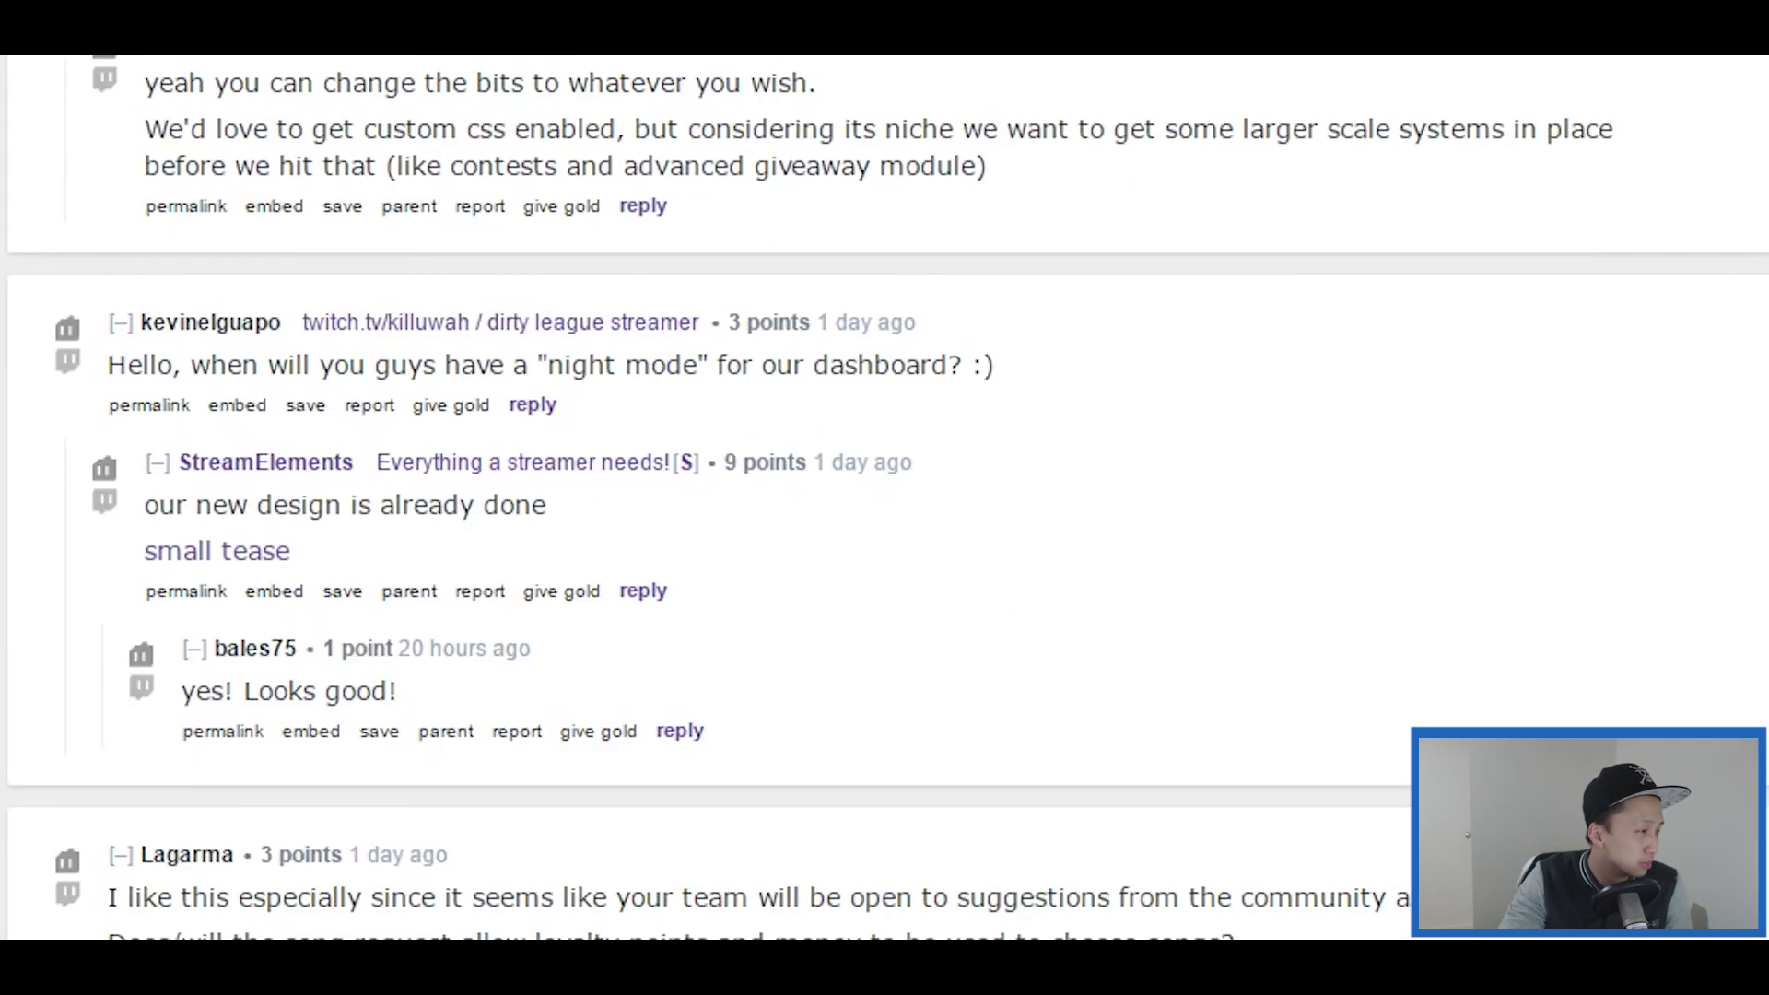
pyautogui.scroll(-1, 885, 498)
pyautogui.scroll(3, 885, 498)
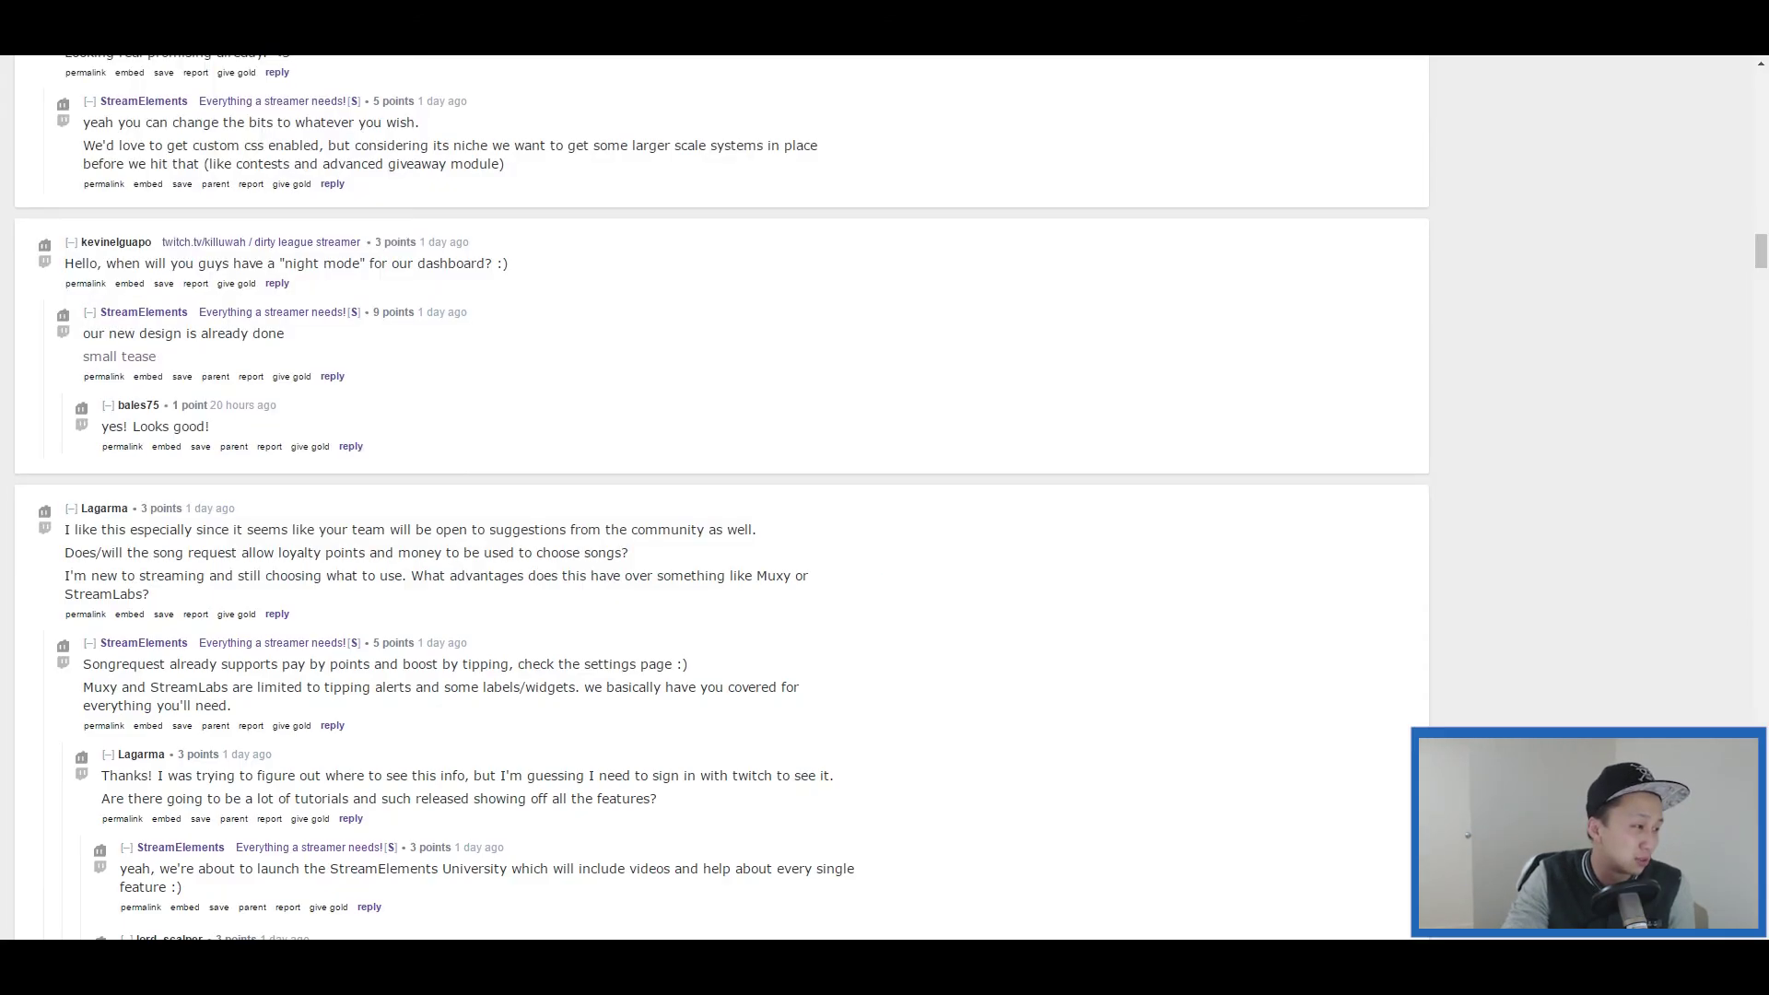
pyautogui.scroll(-3, 708, 498)
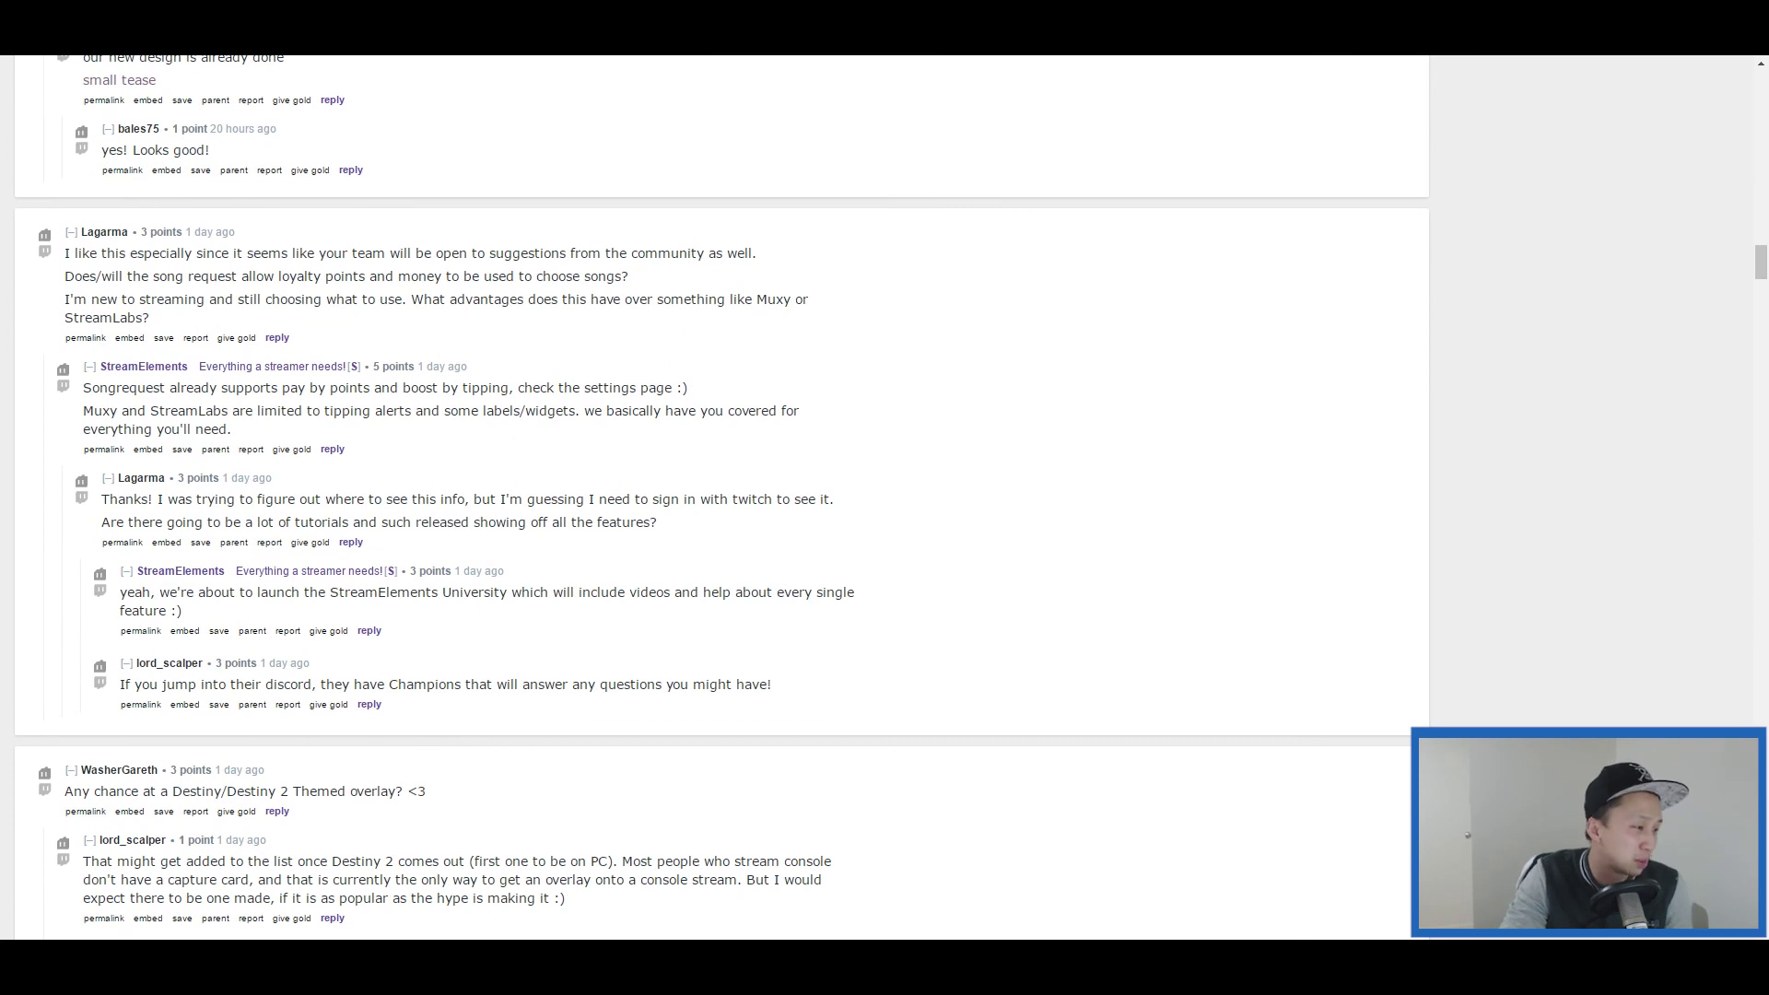
pyautogui.scroll(-3, 707, 497)
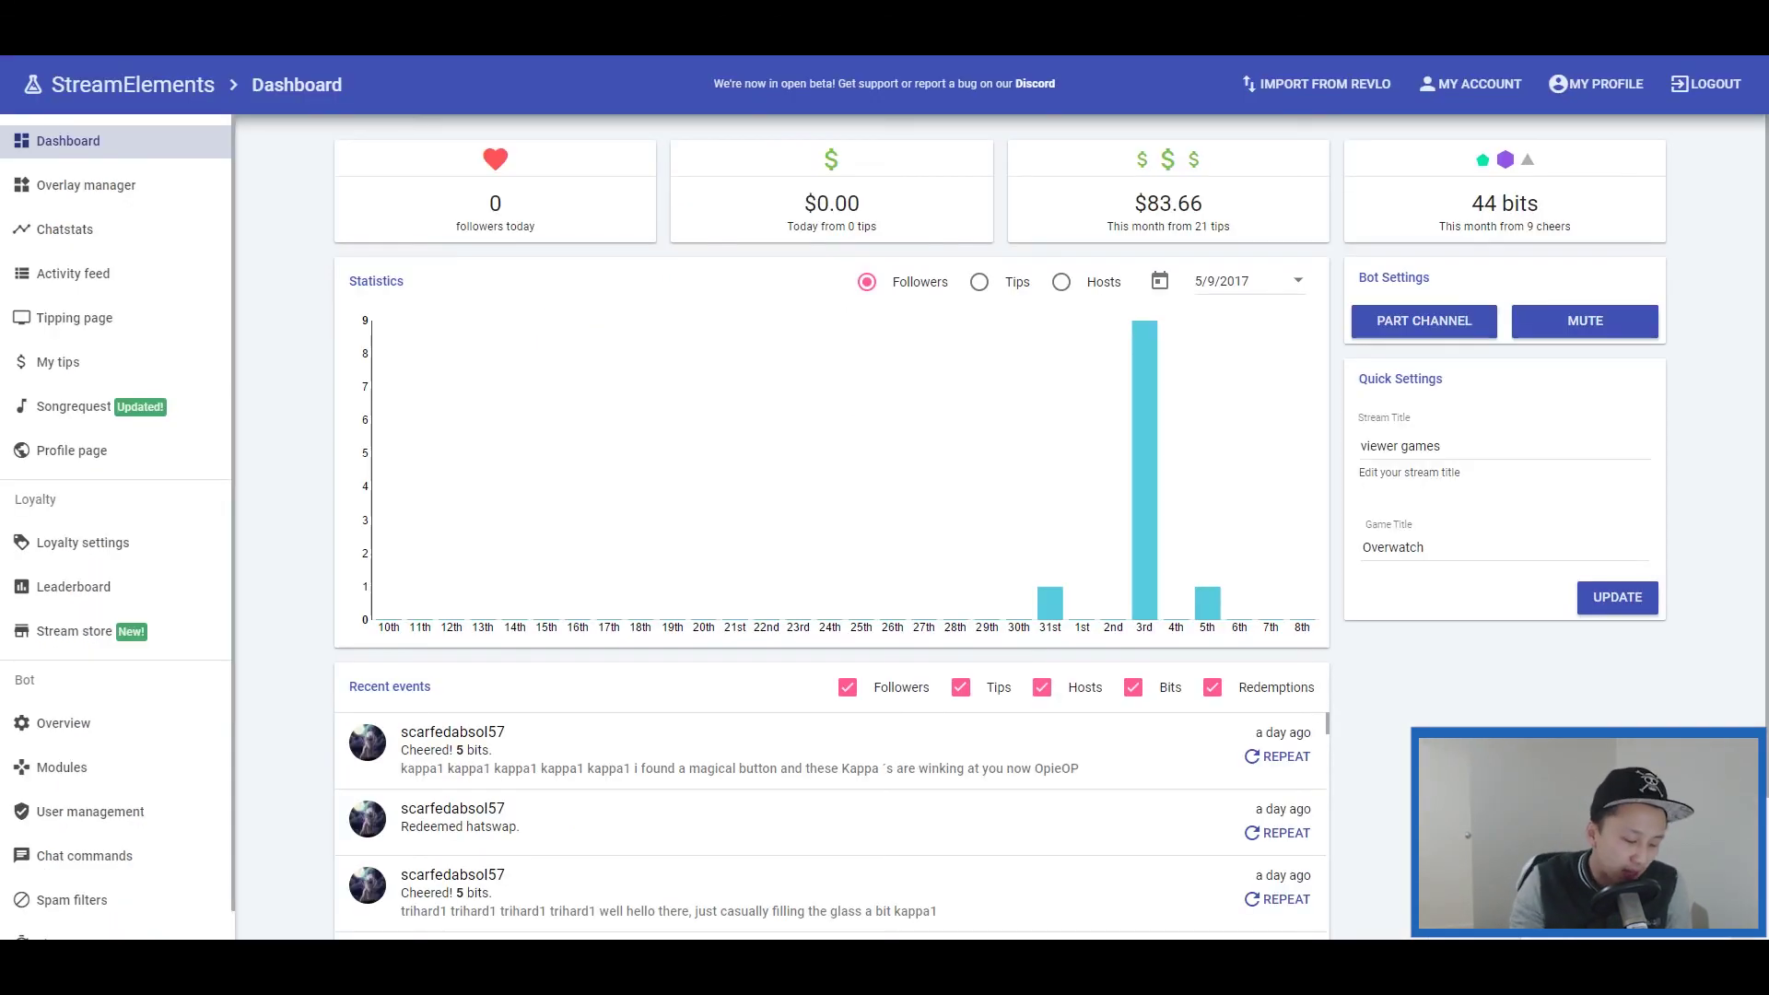
pyautogui.click(294, 414)
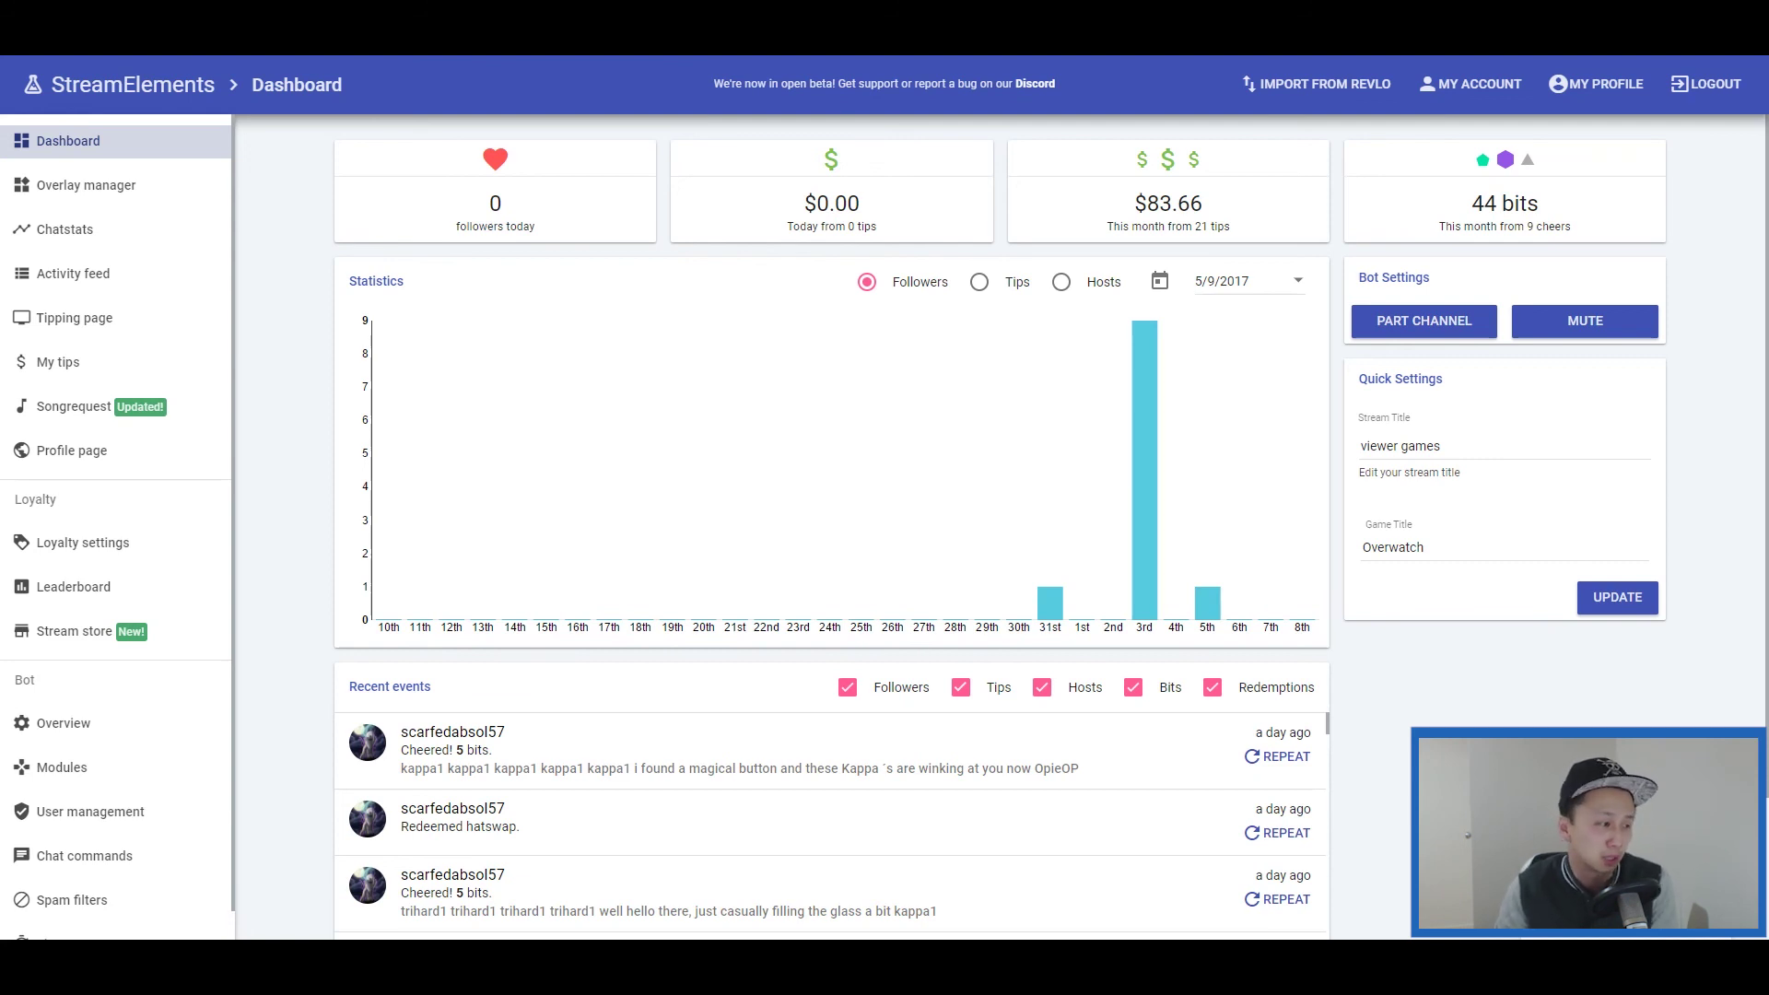
pyautogui.click(68, 140)
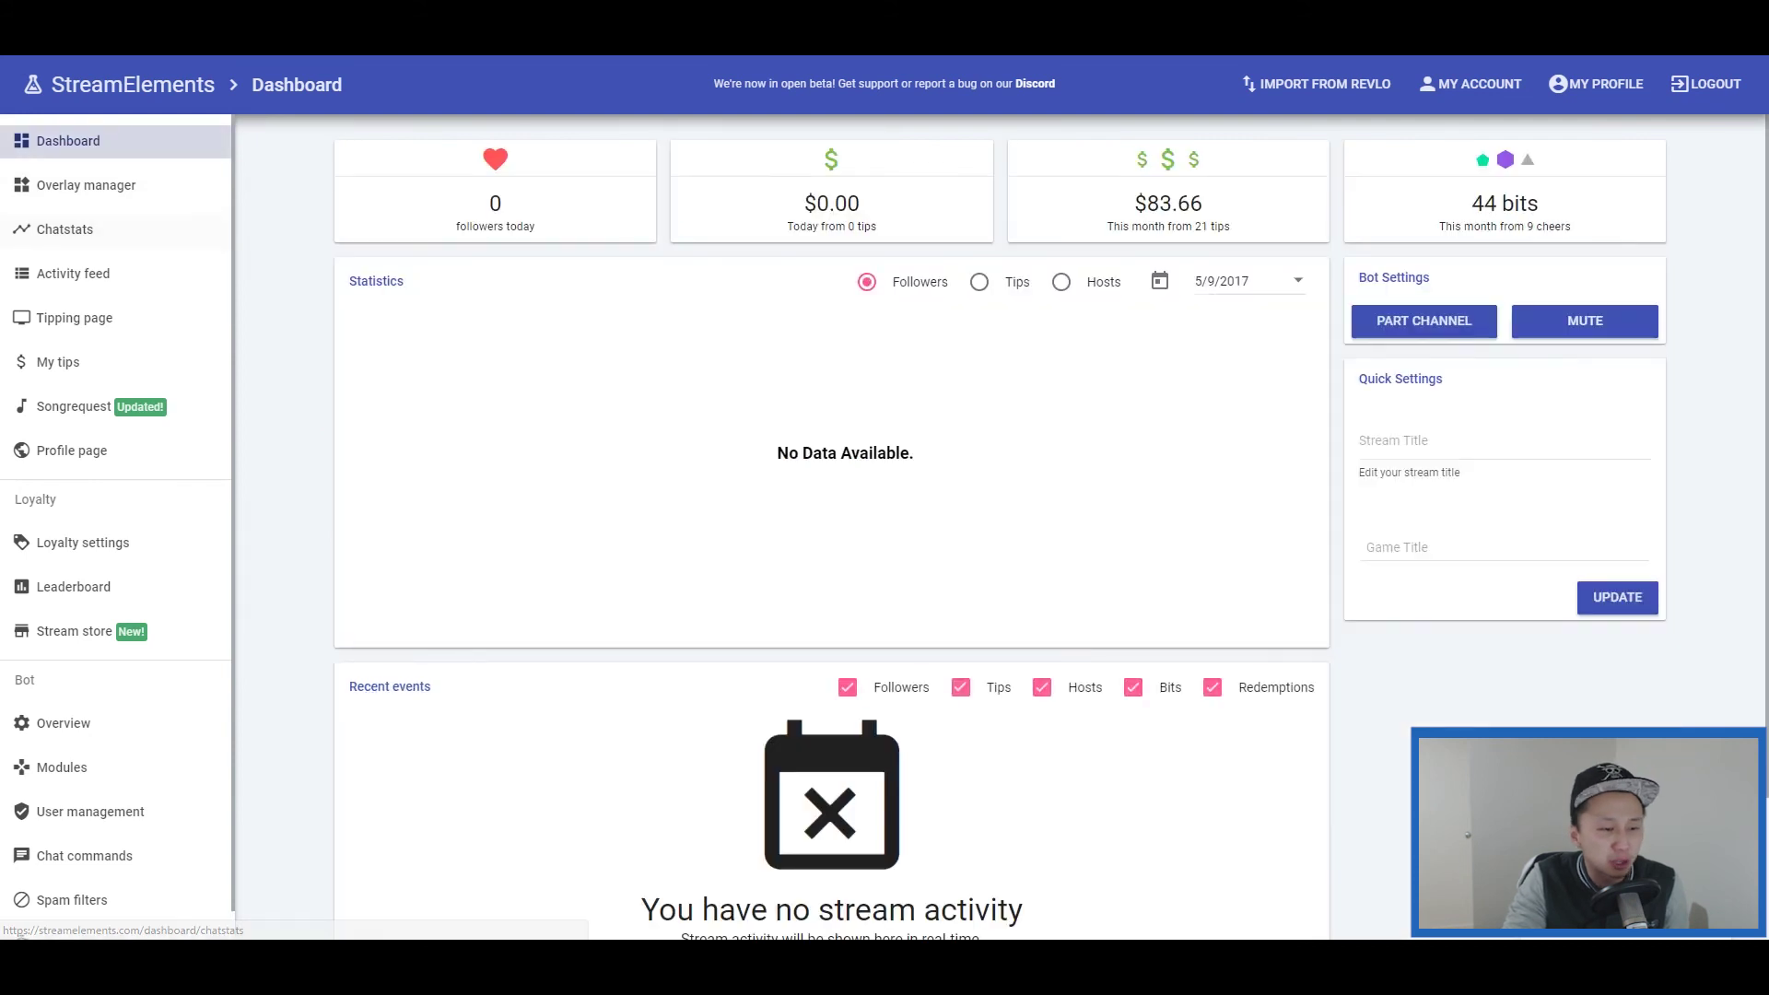
pyautogui.scroll(-2, 942, 935)
pyautogui.scroll(2, 942, 935)
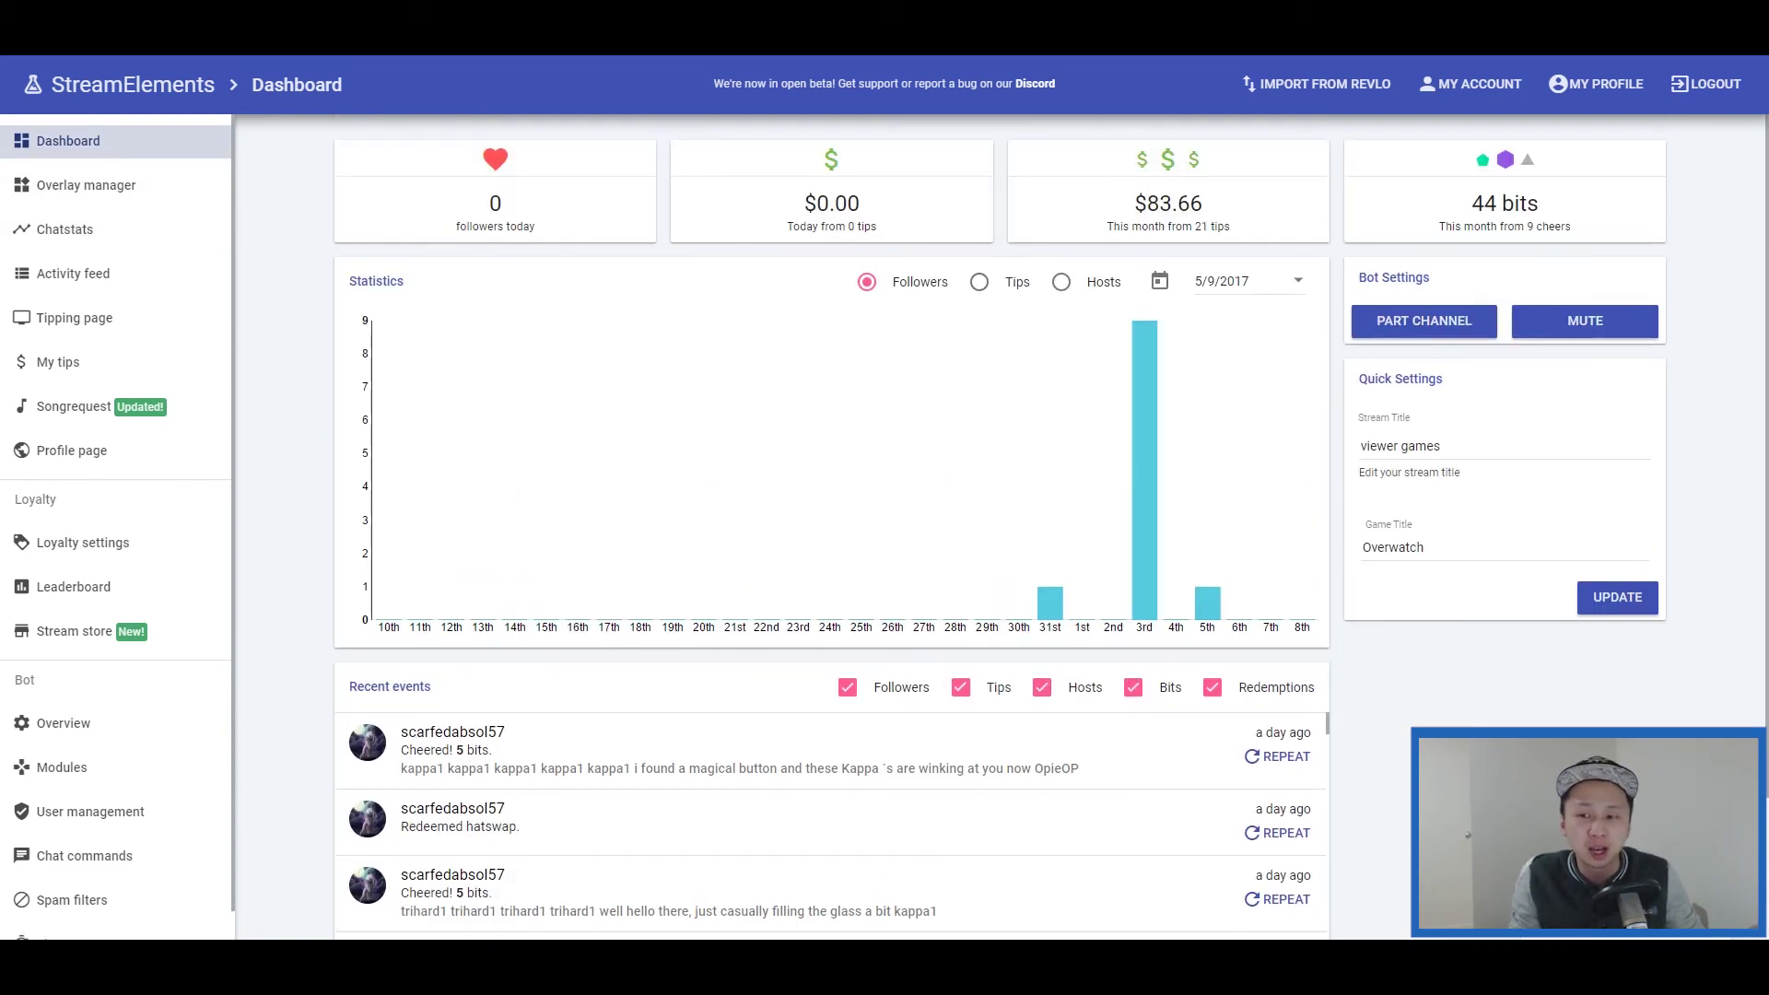